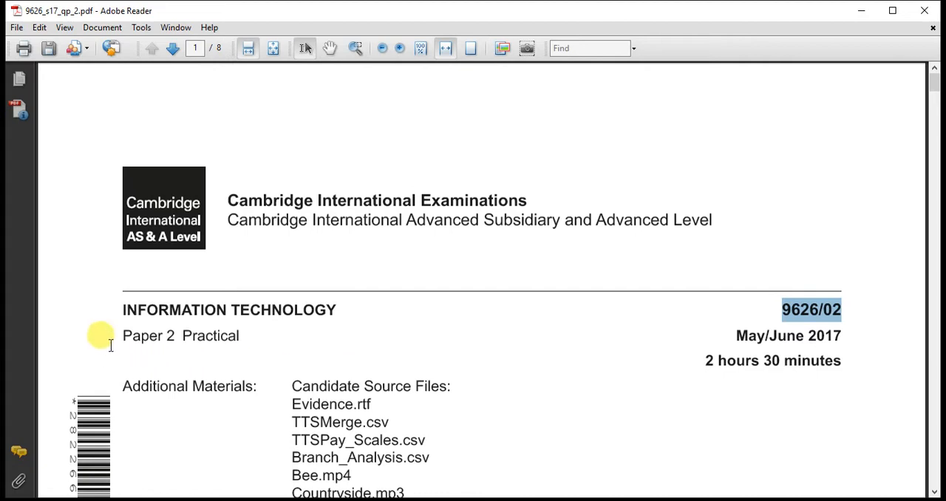
Examine the exam paper's title, candidate source files and opening instructions, down to the instruction for re-saving TTSMerge.csv
drag(110, 342, 239, 337)
scroll(365, 373, down, 3)
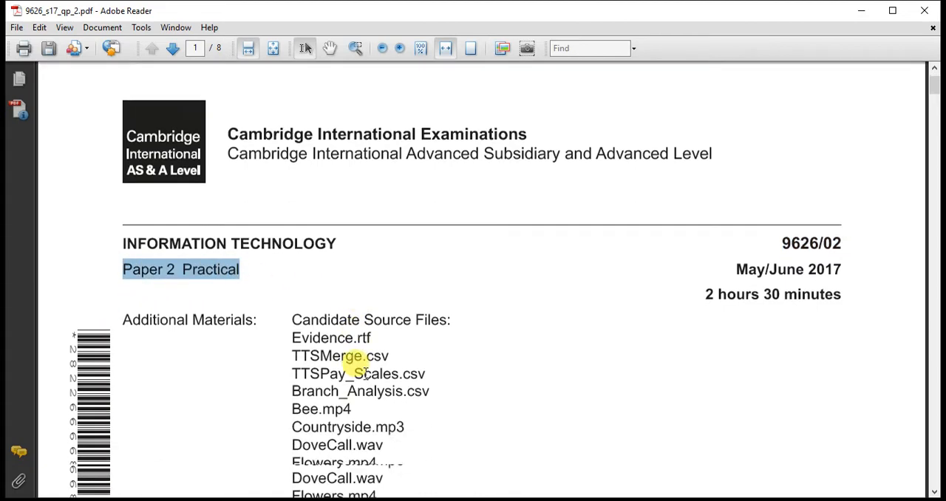
drag(293, 322, 426, 356)
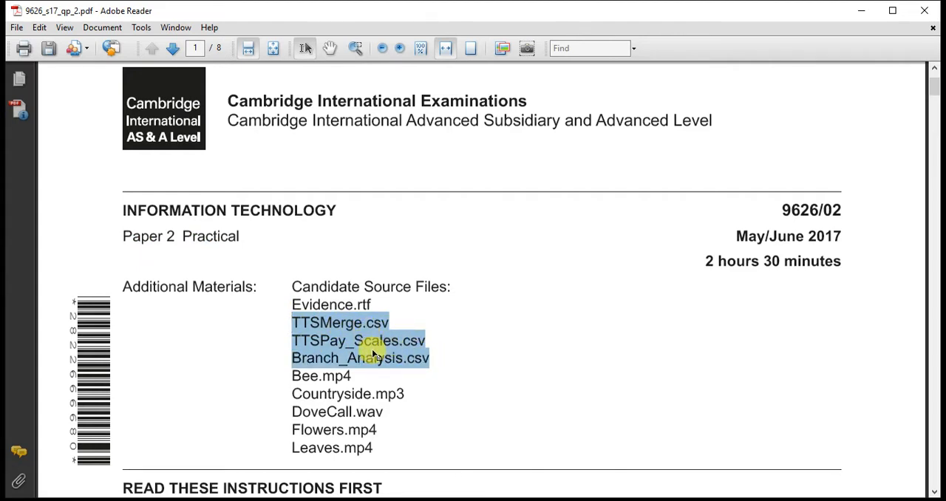
scroll(373, 362, down, 5)
scroll(373, 362, down, 15)
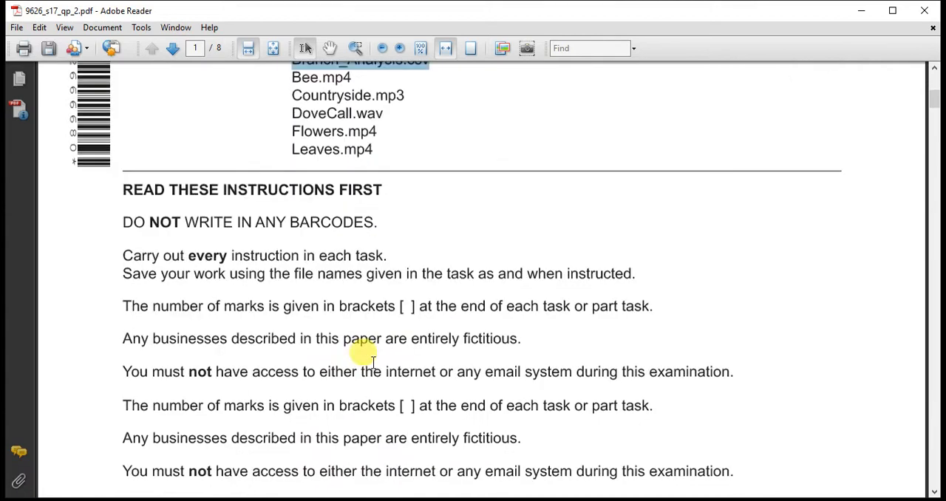
scroll(373, 370, down, 13)
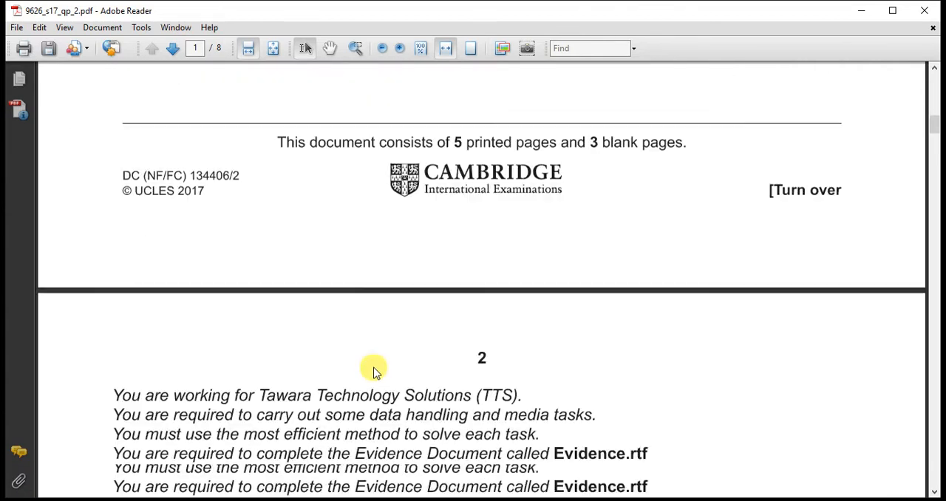
scroll(373, 365, down, 1)
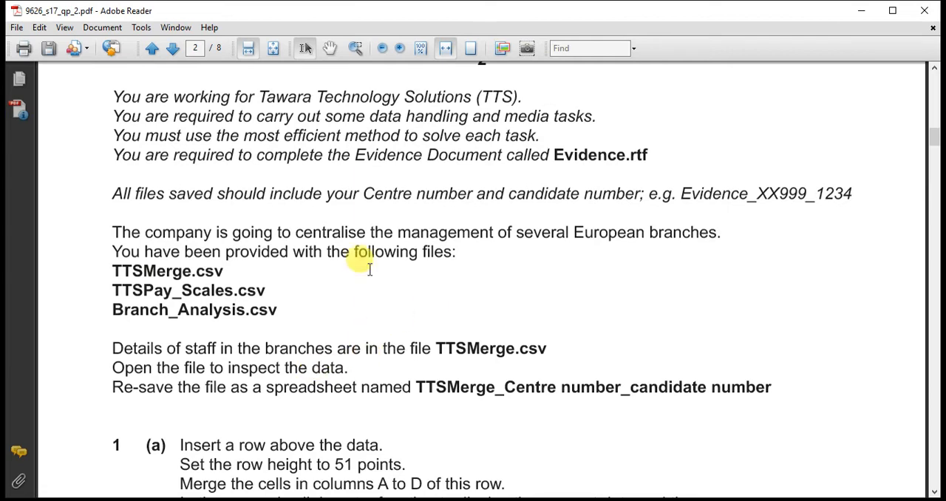
drag(107, 91, 826, 187)
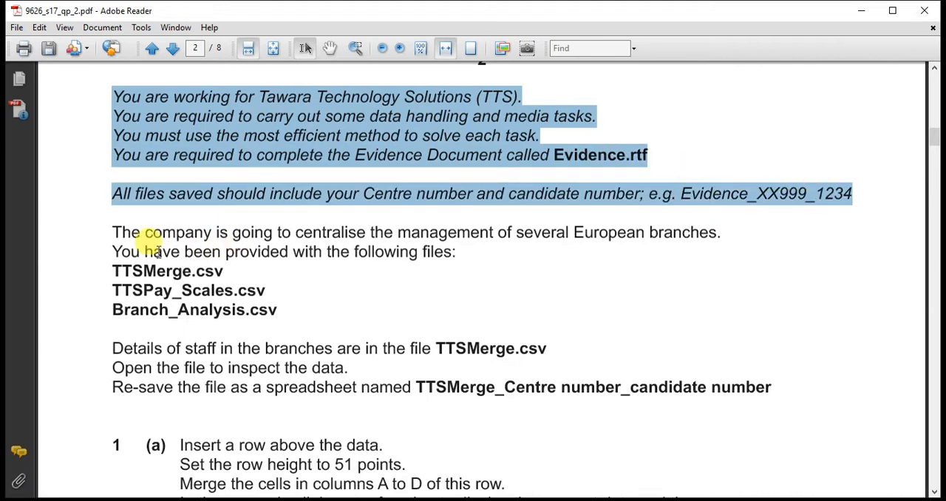
scroll(132, 233, down, 2)
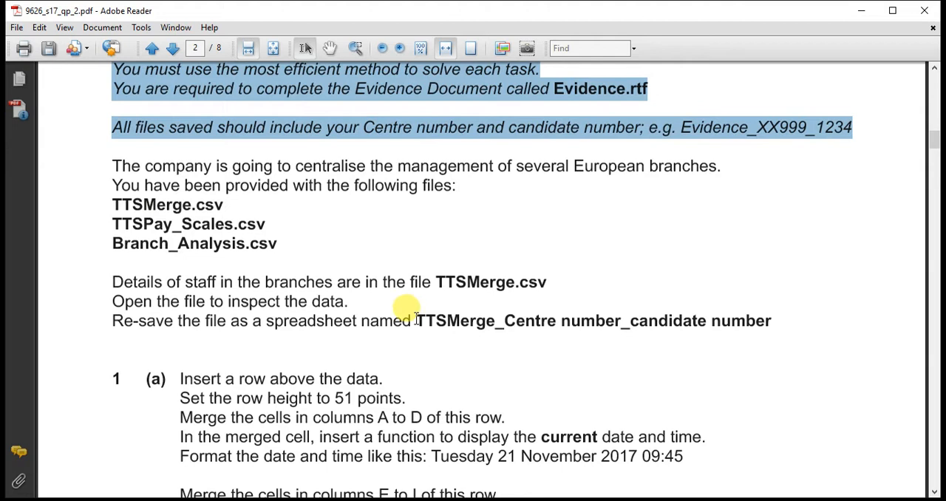
Copy the "TTSMerge_" file name prefix from the re-save instruction in the exam paper
drag(416, 319, 502, 321)
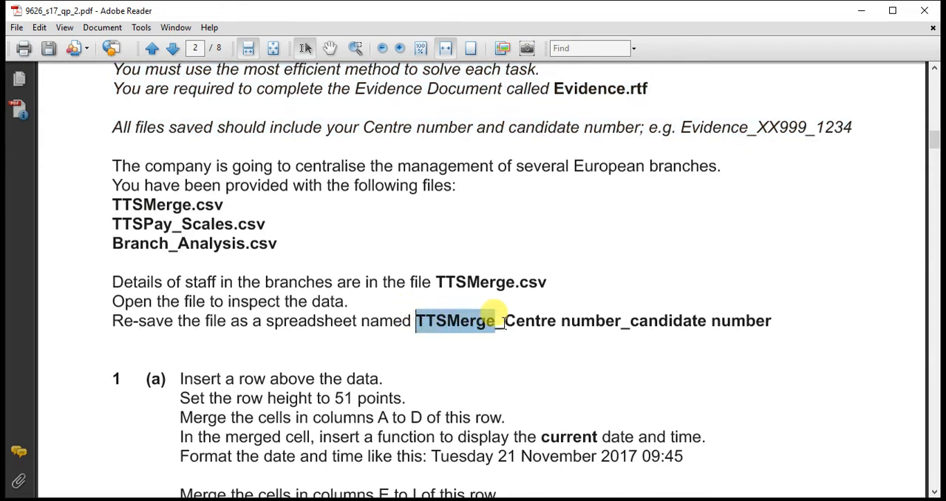
right_click(478, 320)
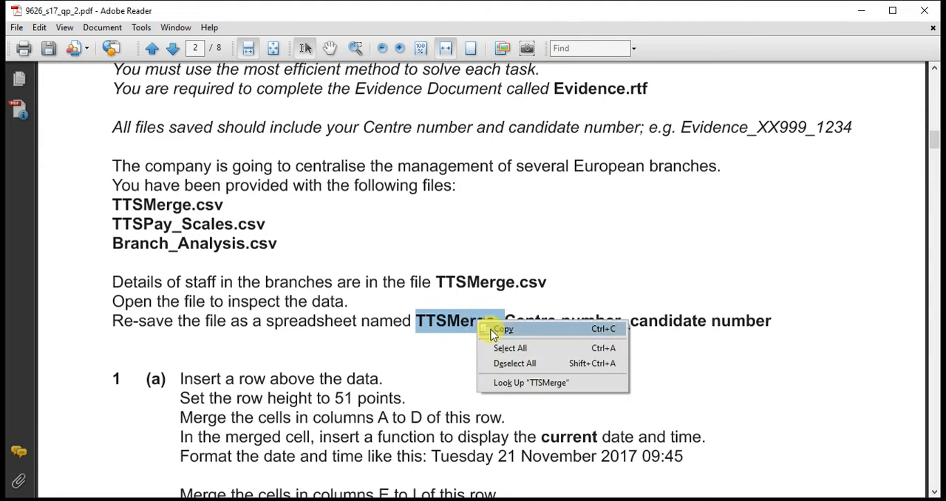
click(500, 329)
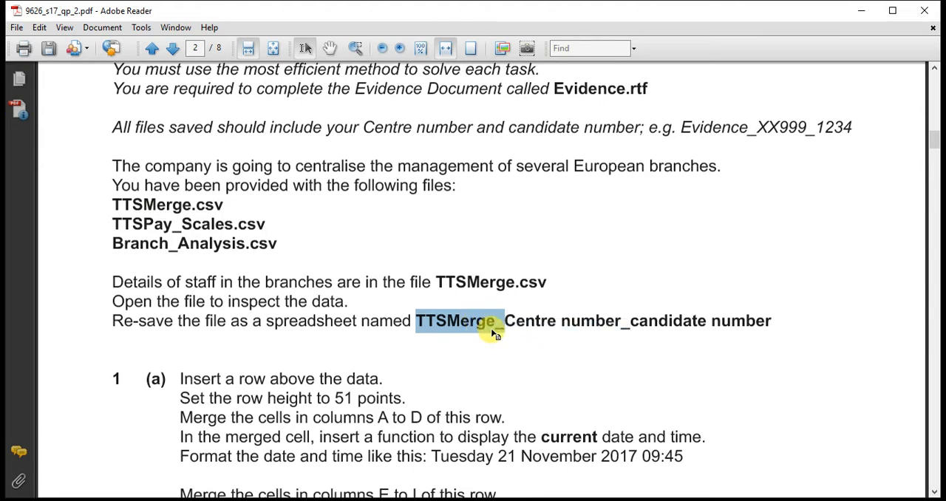
Switch to TTSMerge.csv in Excel and autofit the widths of all columns to their contents
key(alt+Tab)
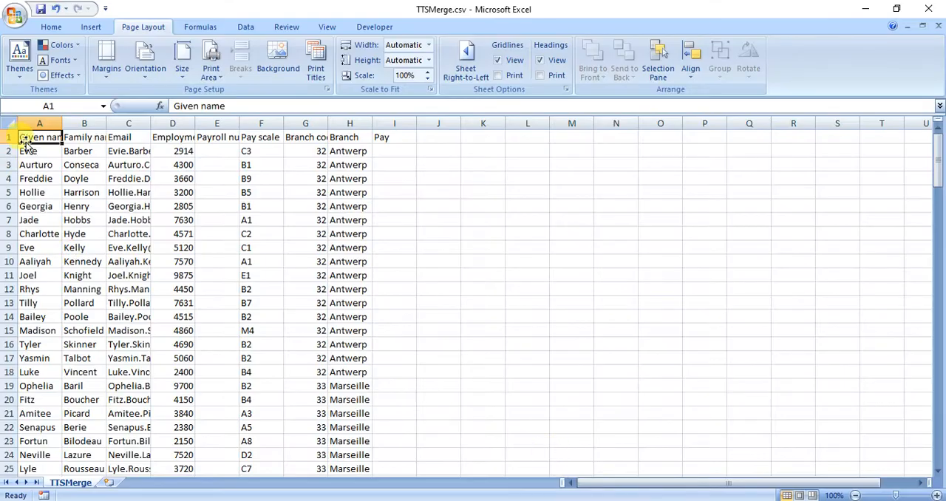
click(12, 122)
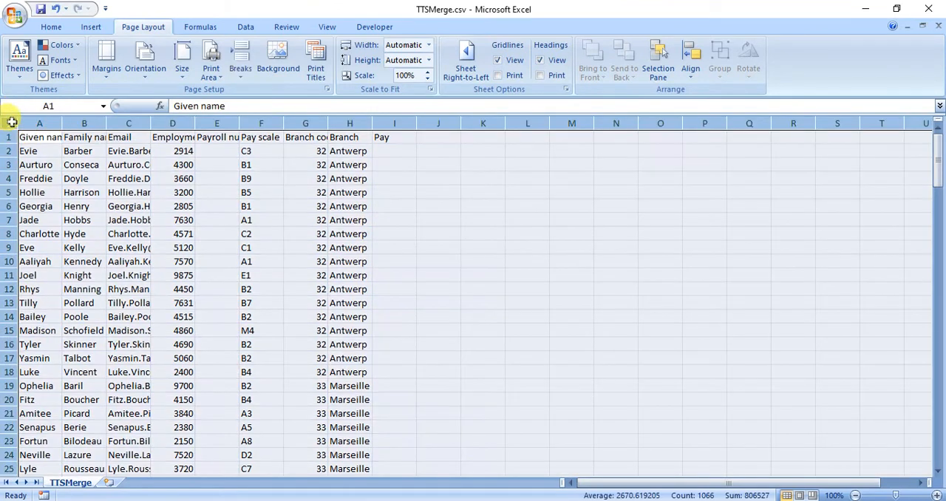
double_click(62, 123)
click(65, 165)
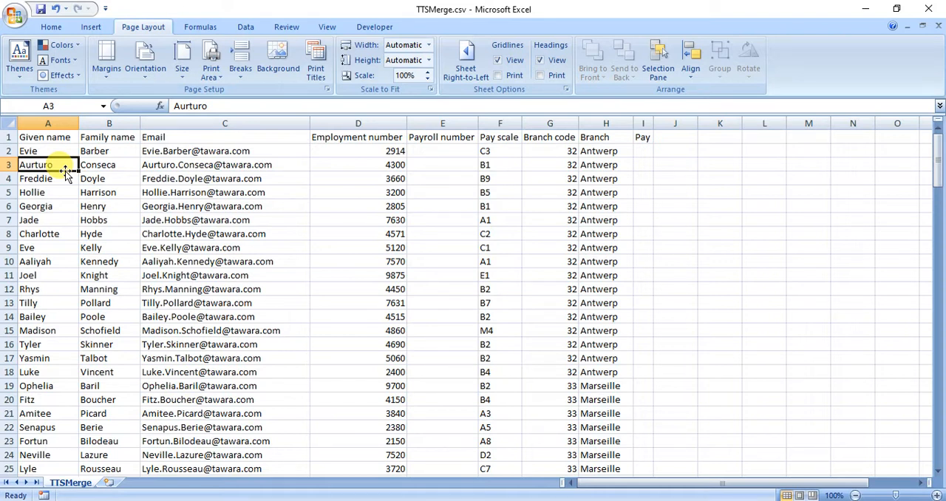
Save a copy of the file as an Excel Workbook named TTSMerge_JO014_0000 in the mj 17 folder
click(14, 13)
mouse_move(65, 136)
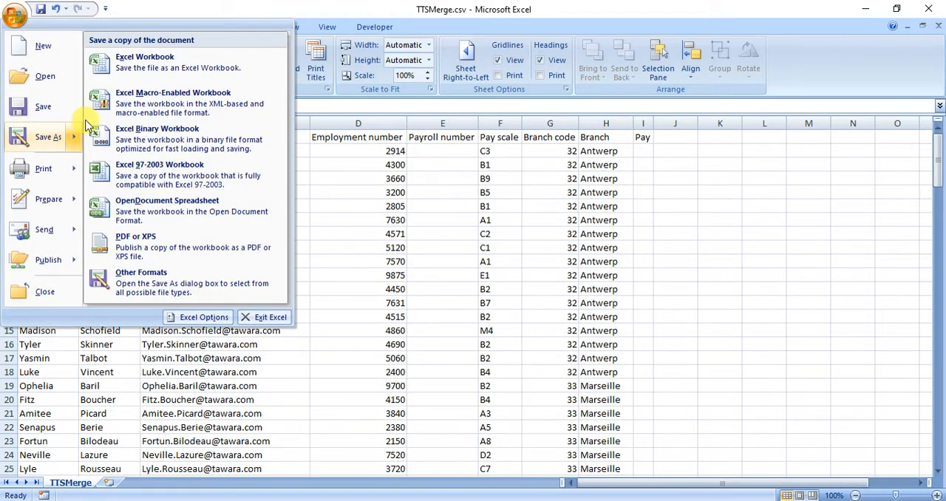
click(136, 63)
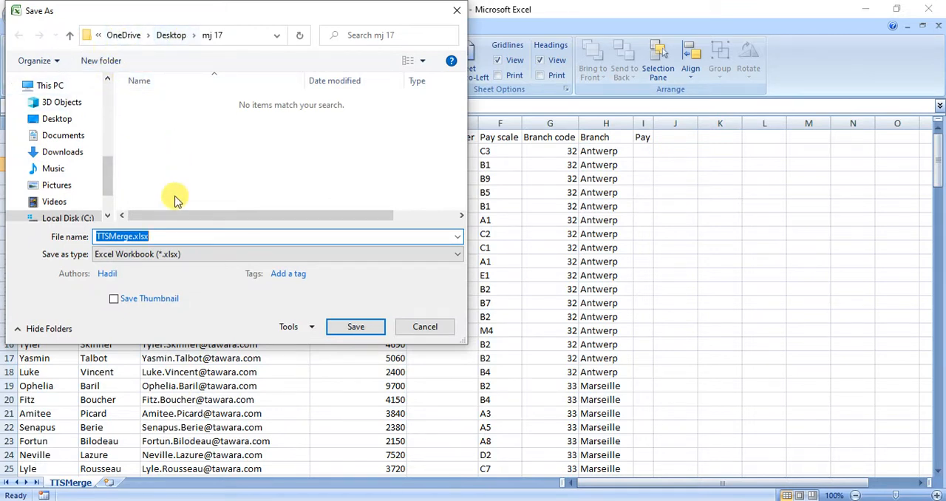
text(TTSMerge_)
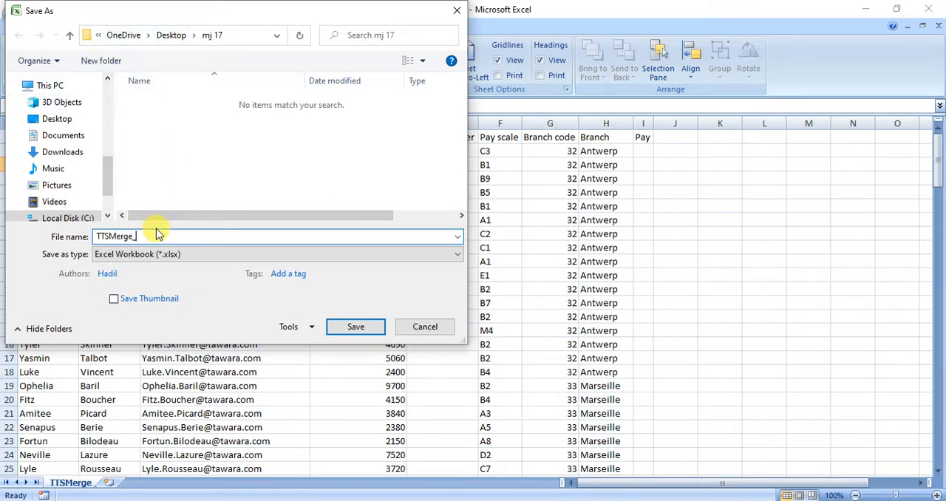
text(J)
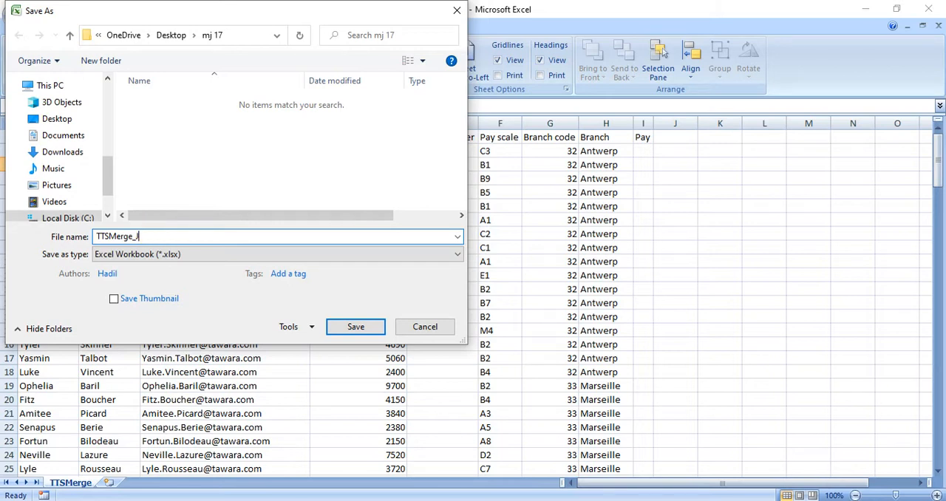
text(O014_0000)
key(Return)
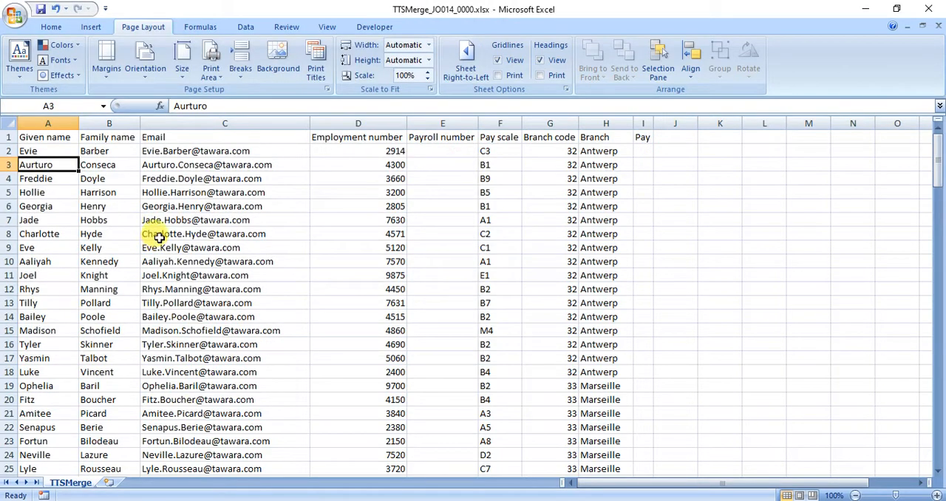
Switch to the exam paper in Adobe Reader and examine task 1(a), including the required date and time format
click(600, 500)
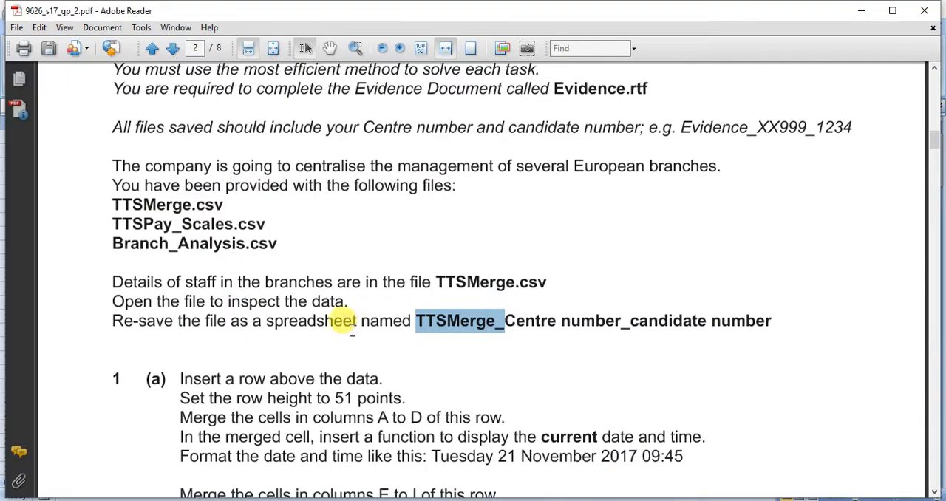
scroll(352, 330, down, 4)
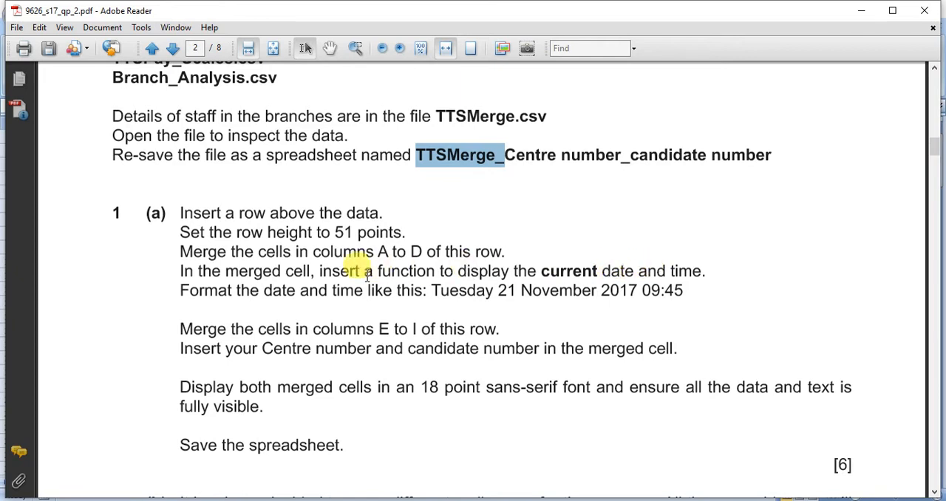
drag(180, 290, 236, 290)
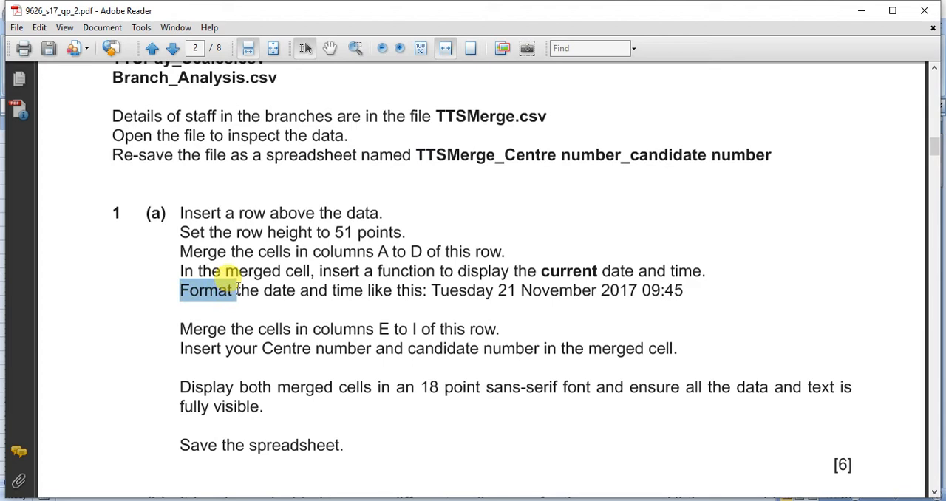
drag(431, 290, 678, 290)
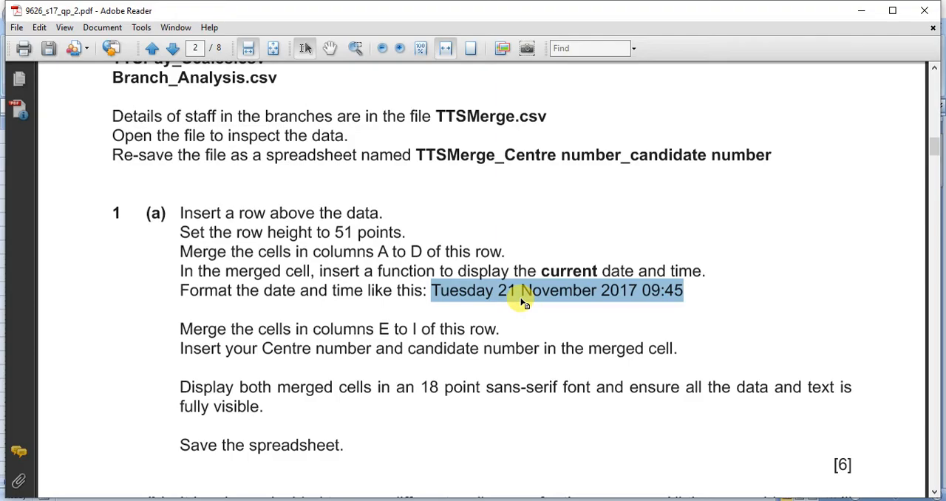
Return to the Excel workbook, insert a blank row above the data and set its row height to 51 points
key(alt+Tab)
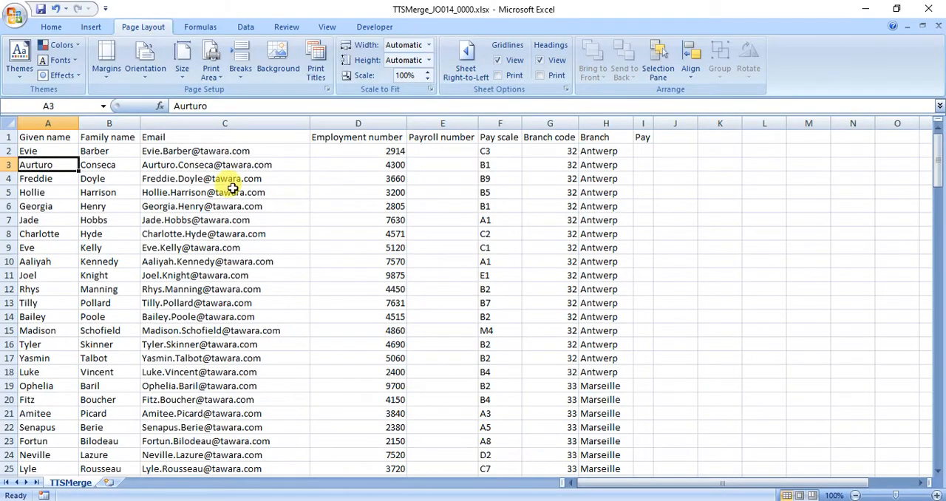
click(8, 137)
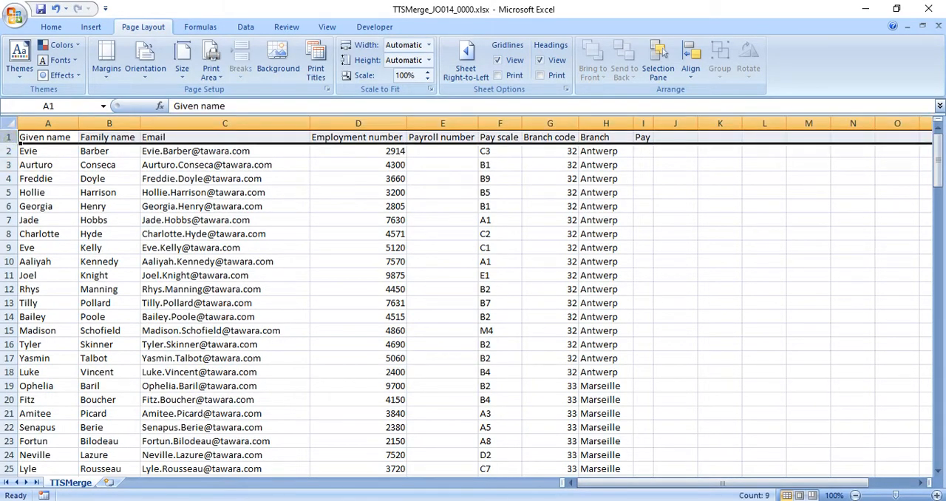
right_click(8, 137)
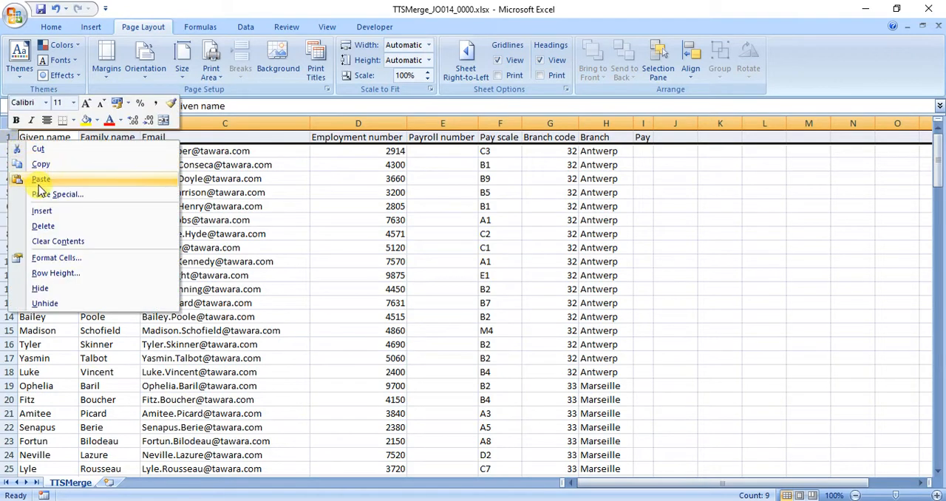
click(43, 209)
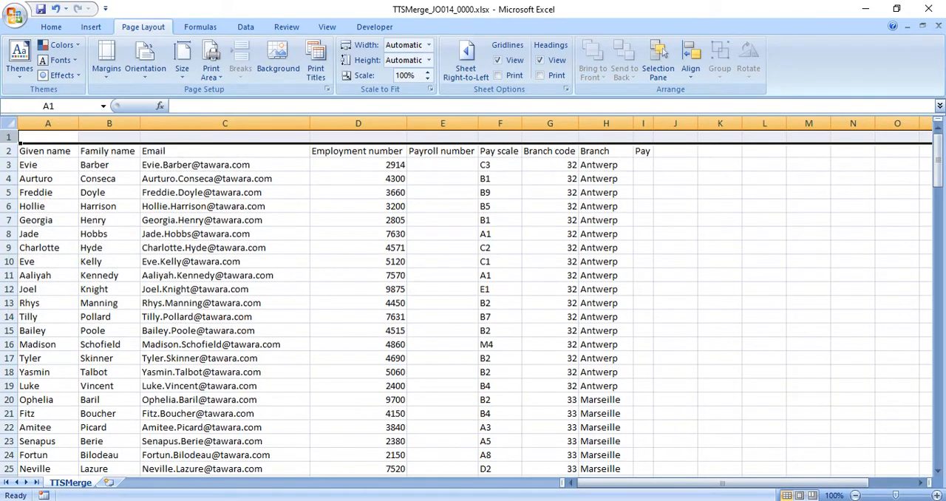
right_click(8, 137)
click(58, 268)
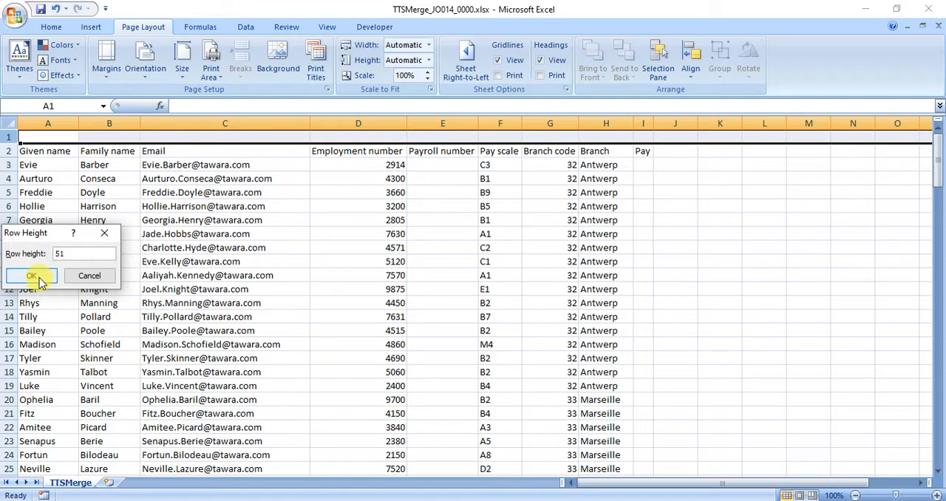
click(34, 277)
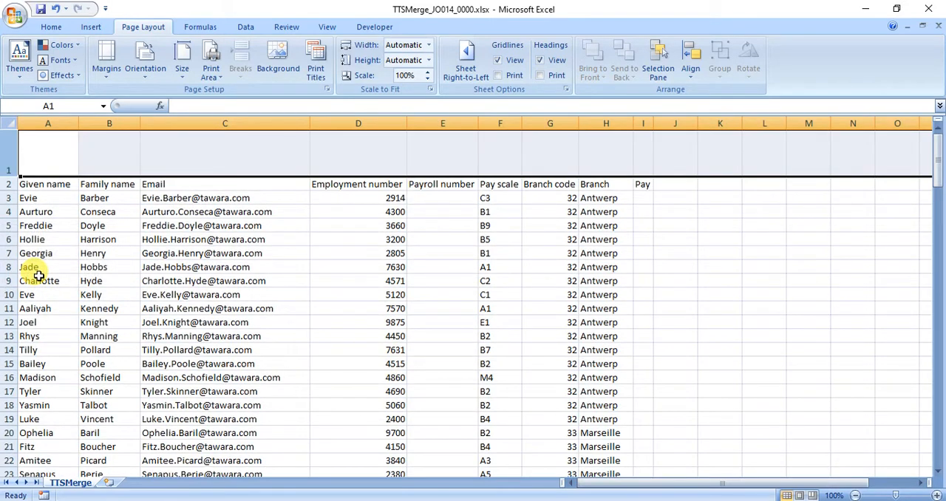
Merge and center the cells in columns A to D of row 1
click(57, 153)
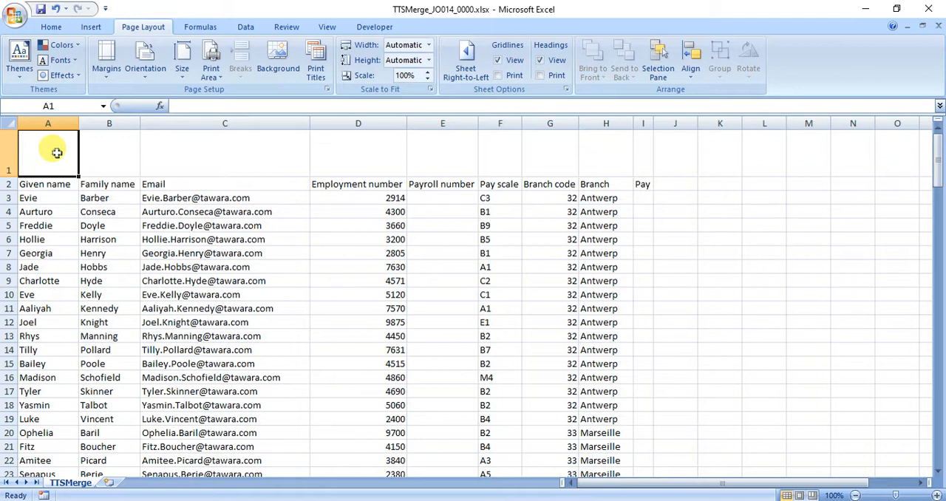
drag(59, 151, 340, 153)
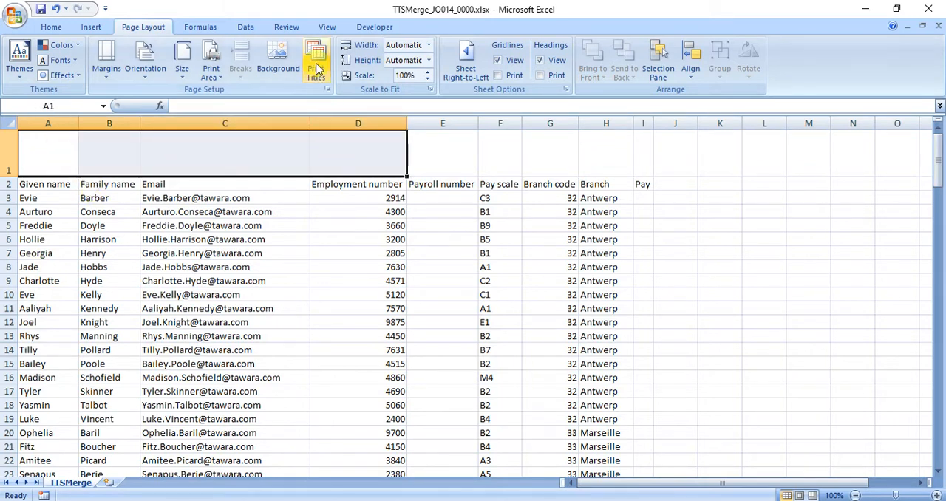
click(55, 28)
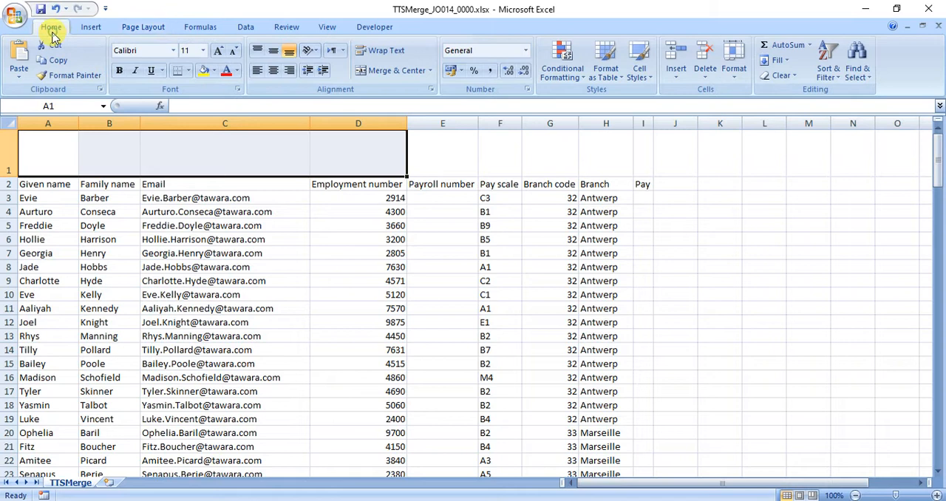
click(386, 71)
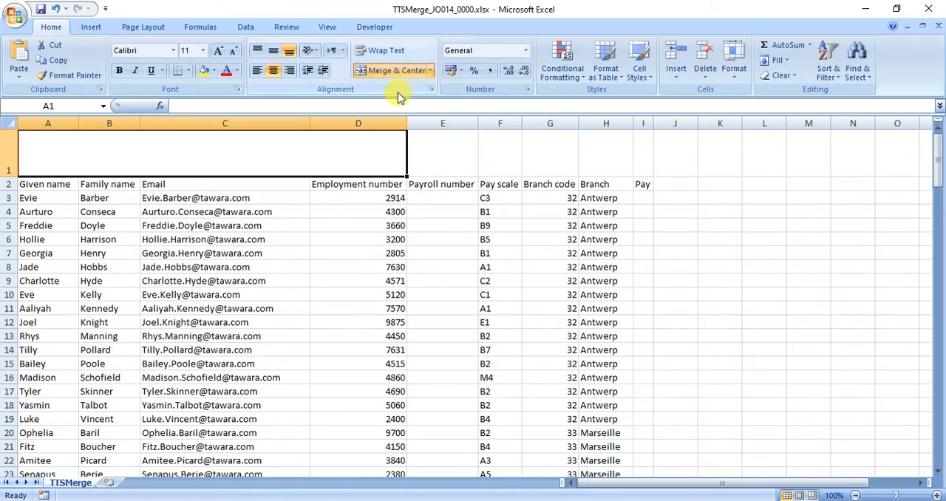
Enter the formula =NOW() in the merged cell A1 to show the current date and time
double_click(297, 148)
text(=)
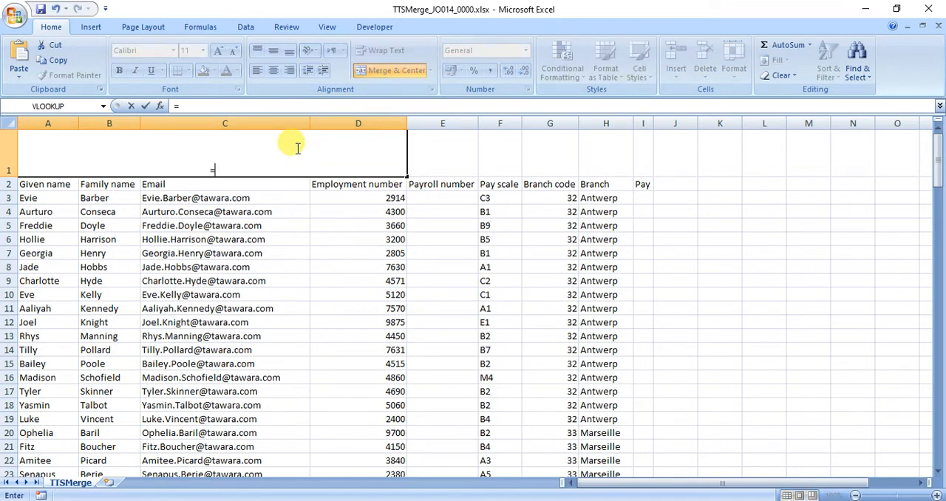
text(NOW)
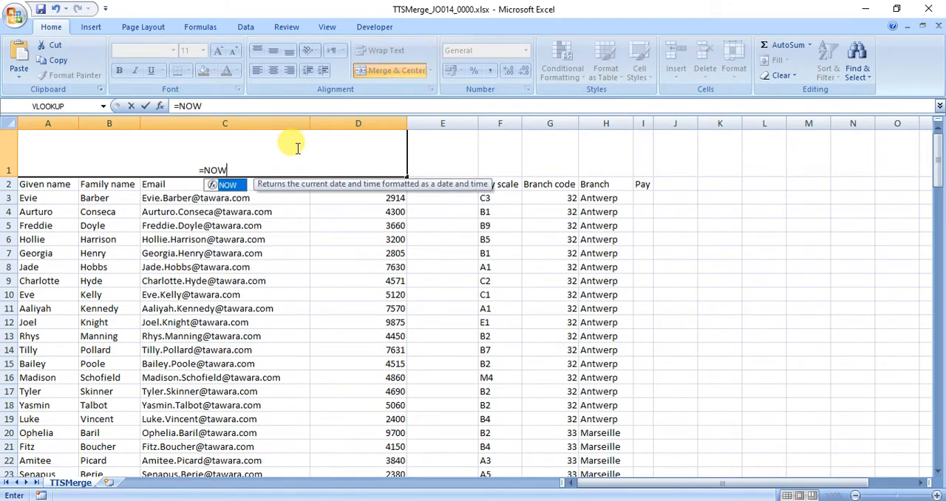
text(())
key(Return)
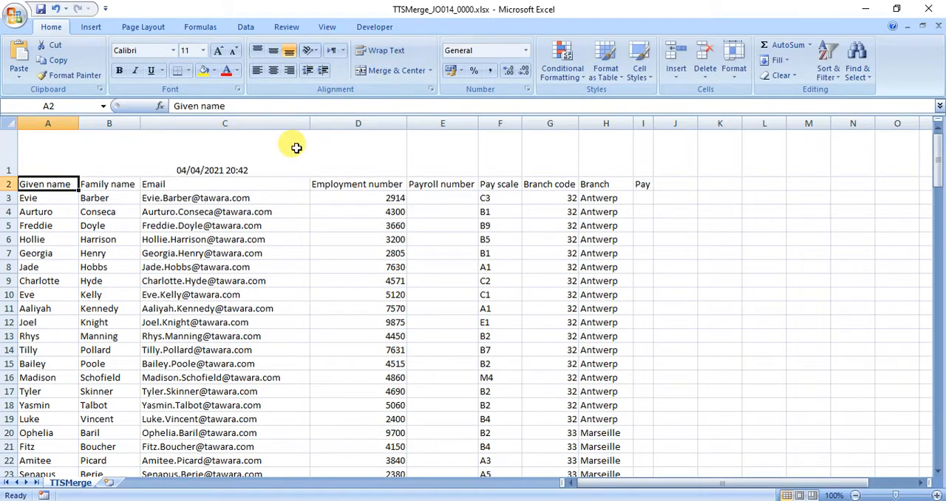
Open the number formatting of merged cell A1 and select the custom format dd/mm/yyyy hh:mm as the starting point
click(212, 171)
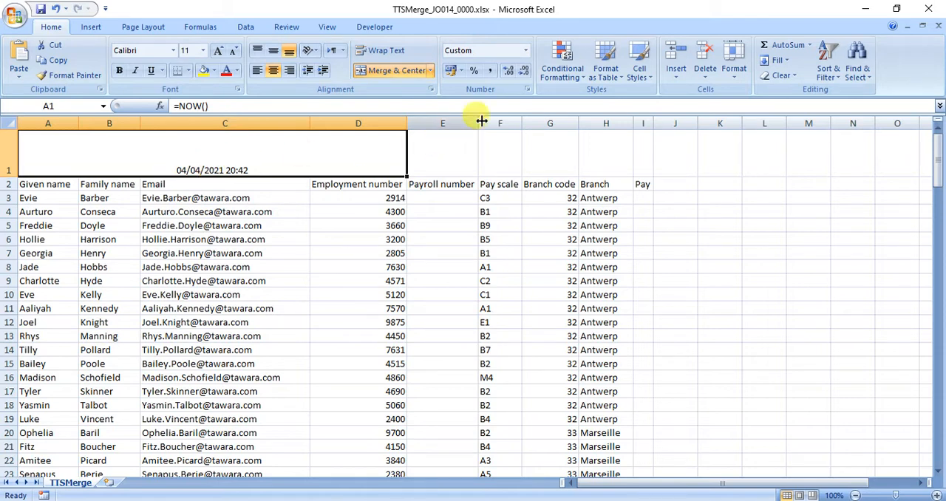
click(526, 89)
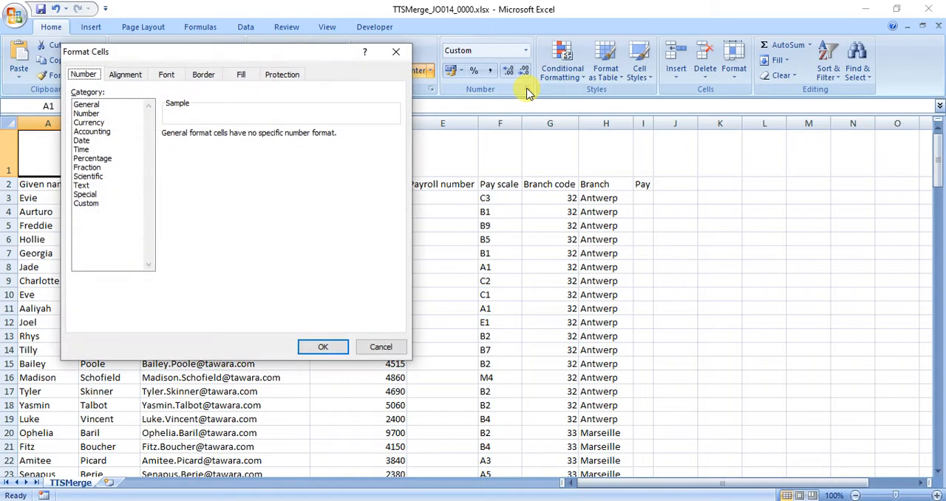
click(83, 141)
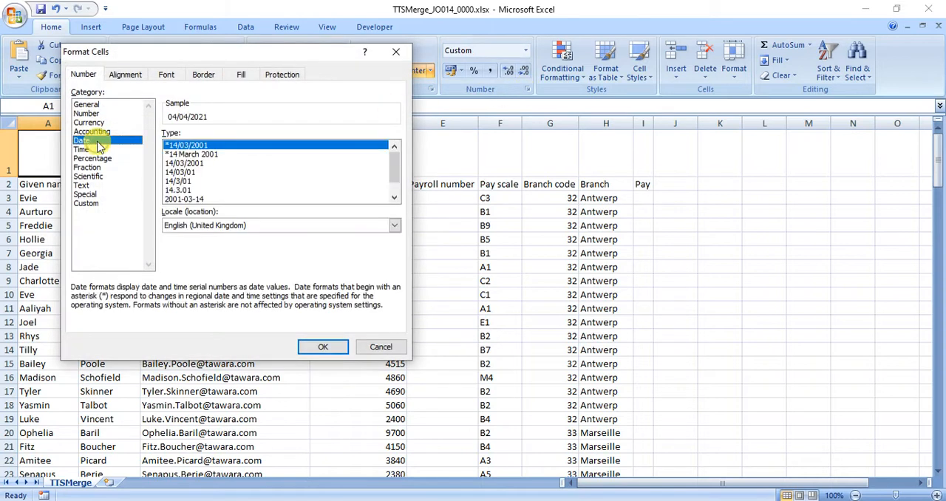
click(394, 199)
click(395, 200)
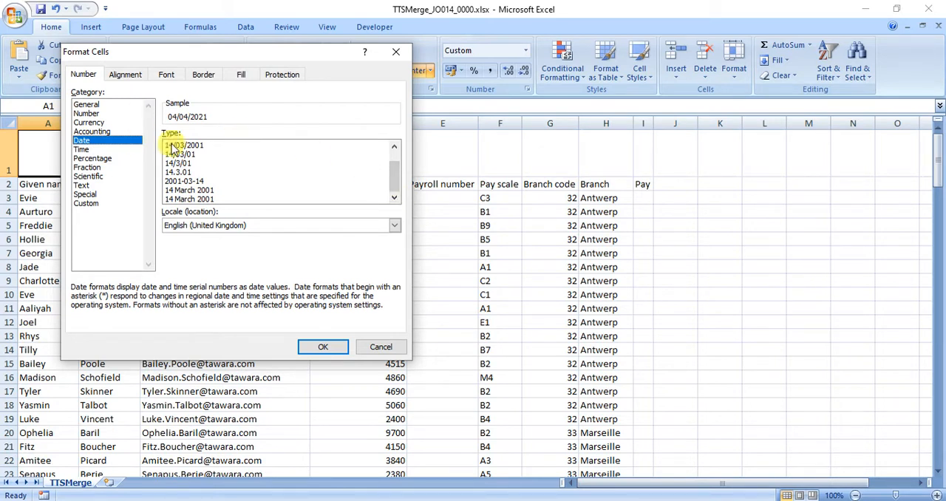
click(81, 150)
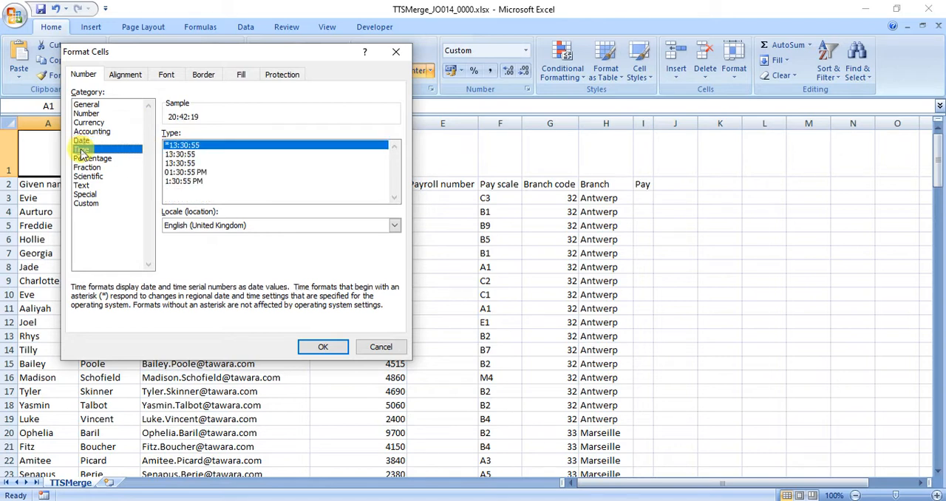
click(90, 204)
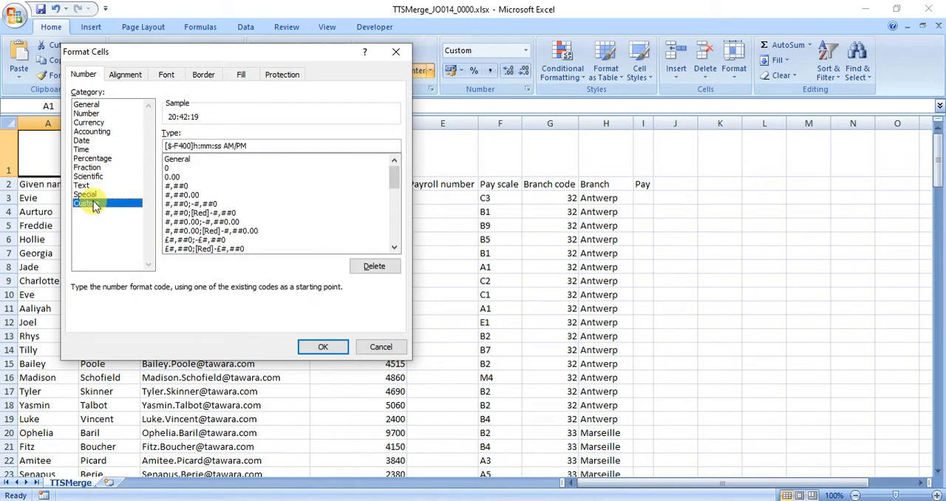
drag(397, 248, 397, 248)
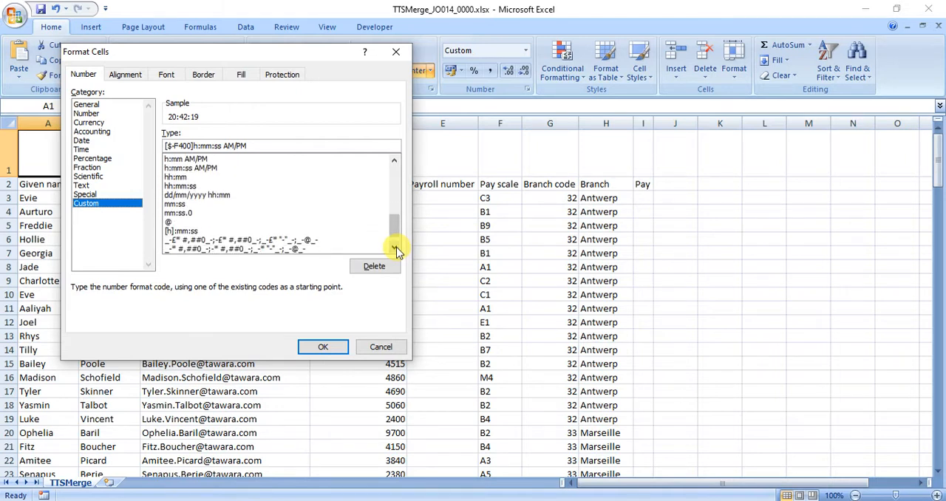
click(396, 248)
click(396, 248)
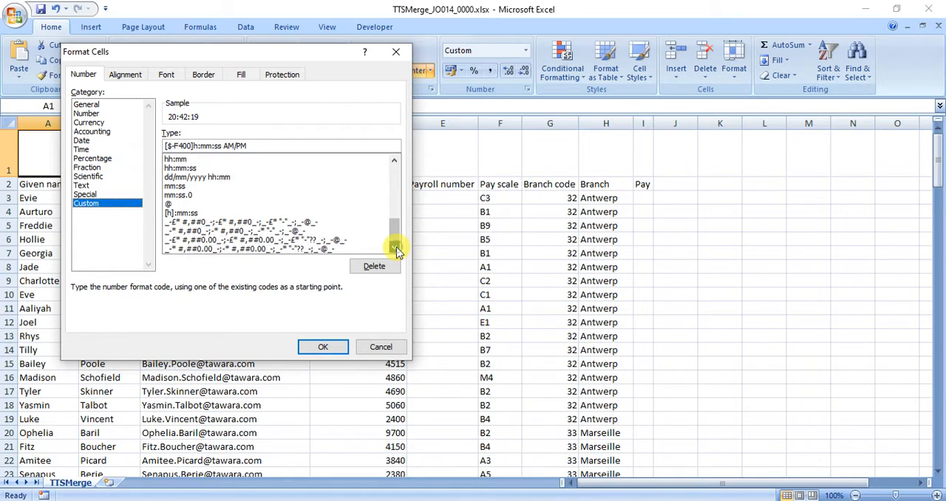
click(393, 162)
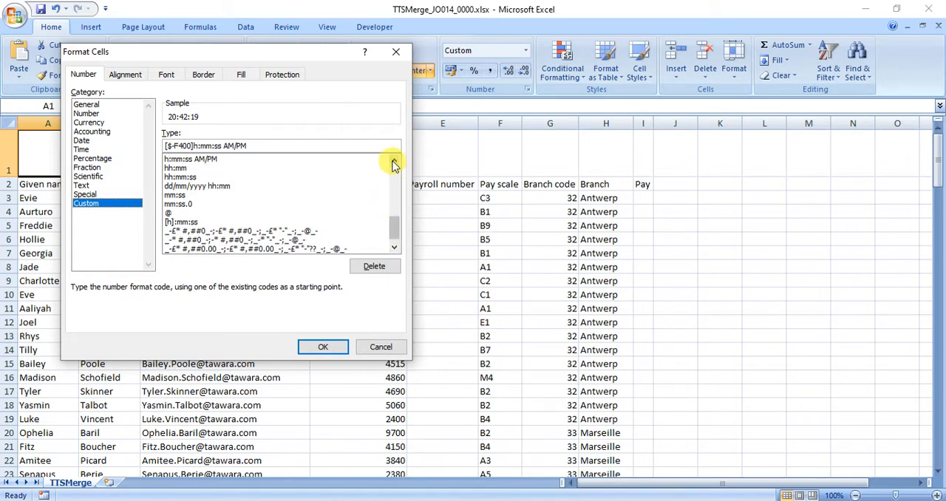
click(392, 162)
click(221, 195)
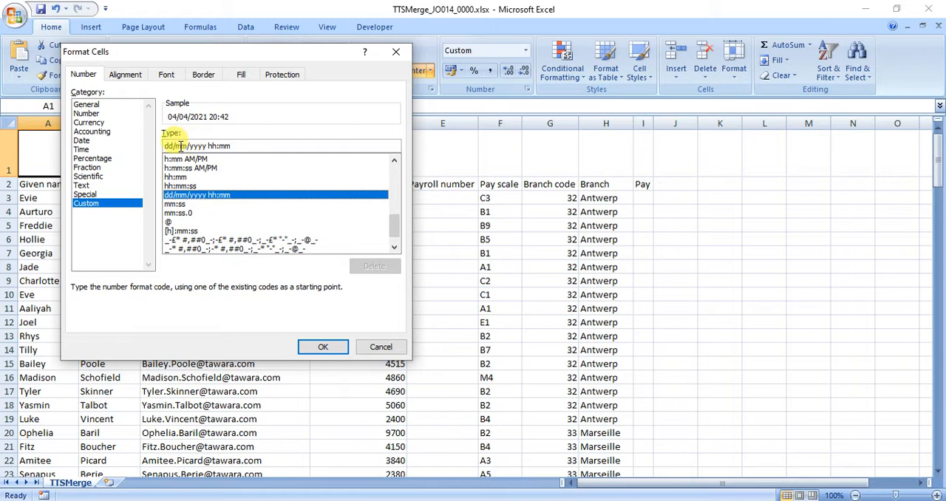
Change the custom format code to dddd dd MMMM yyyy hh:mm and apply it to the date cell
click(165, 146)
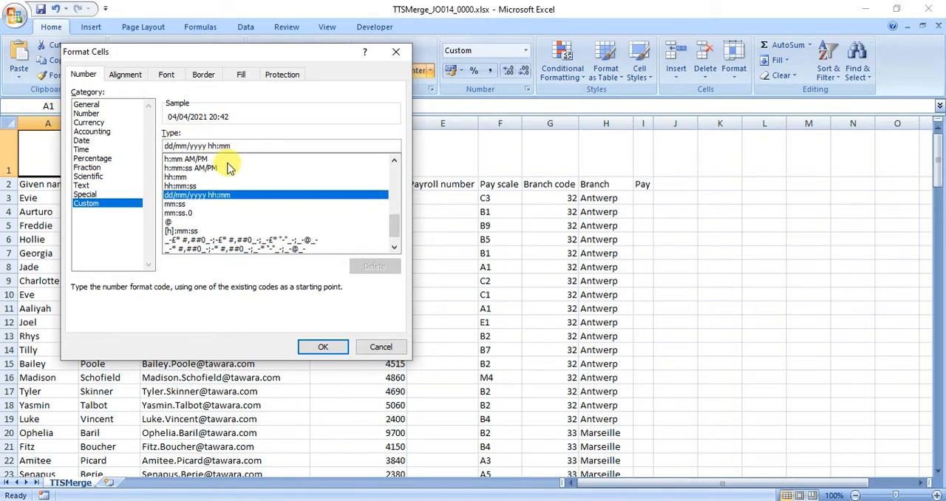
text(dddd)
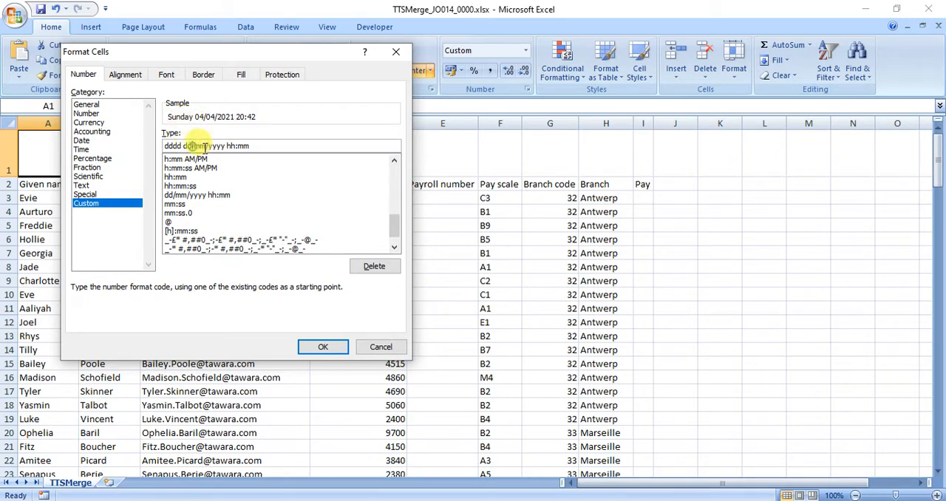
key(BackSpace)
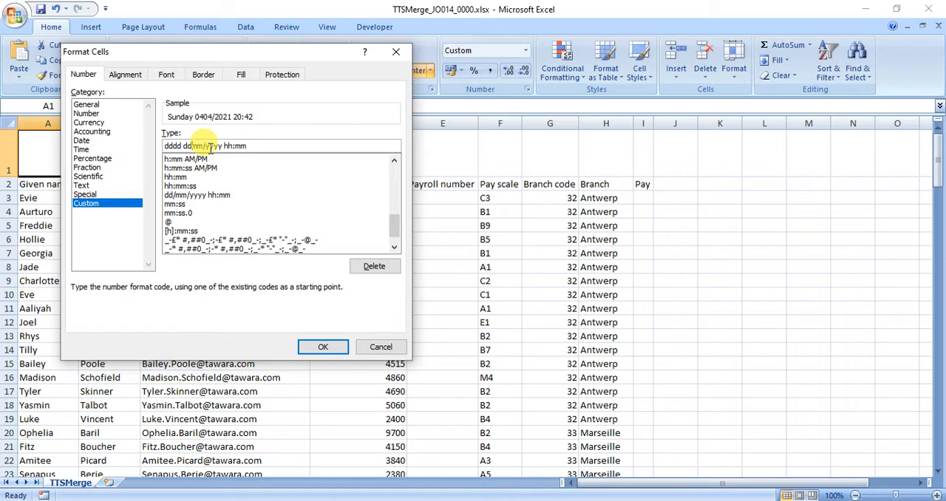
text(MM)
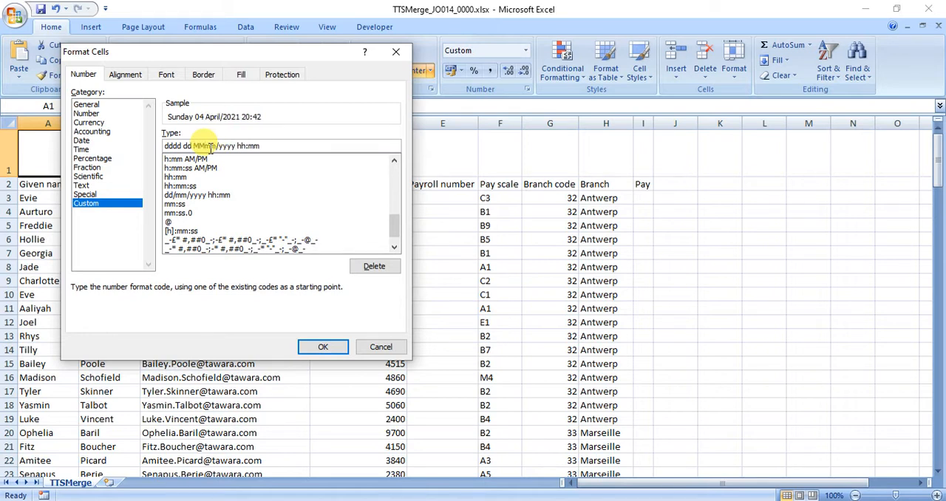
key(Delete)
key(Delete)
text(MM)
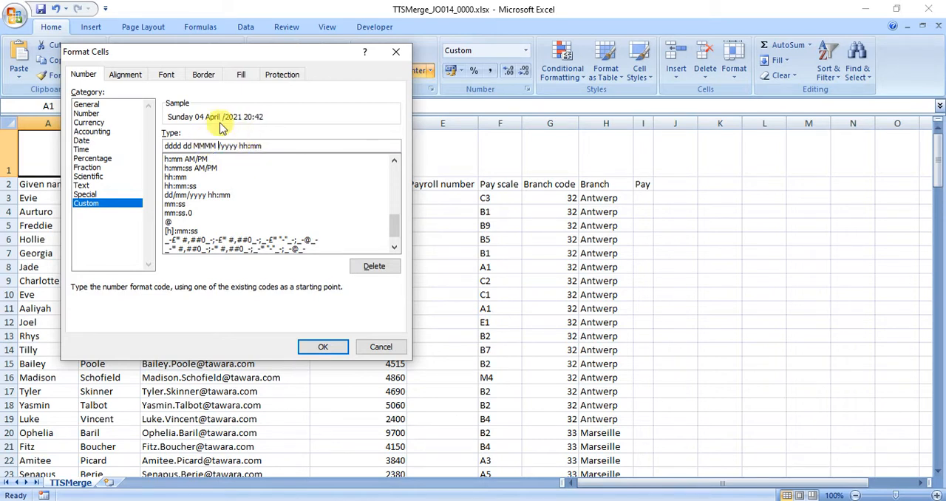
key(Delete)
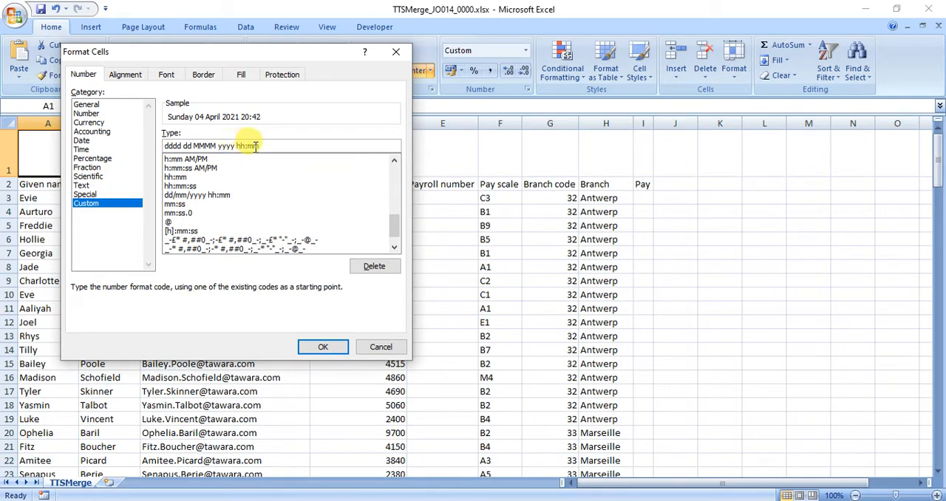
click(313, 345)
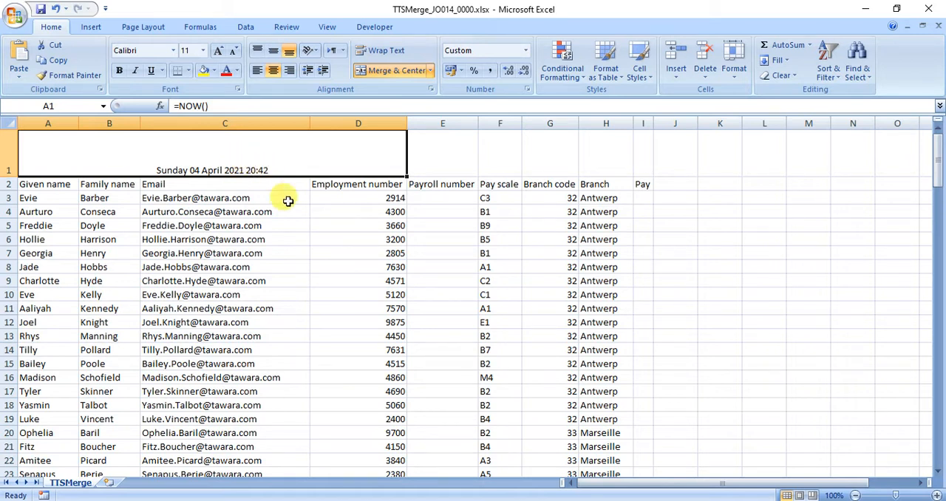
Check the next merge instruction in the exam paper in Adobe Reader, return to Excel and merge and center E1 to I1
key(alt+Tab)
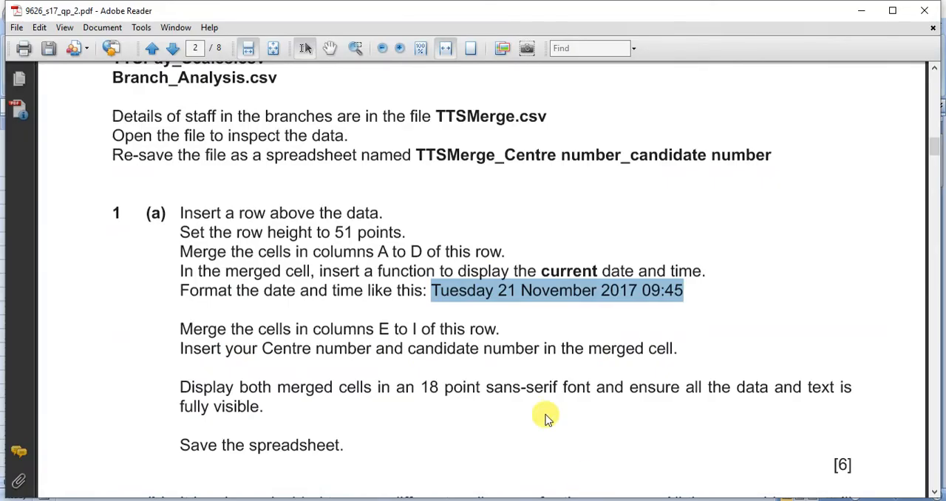
drag(378, 329, 498, 330)
mouse_move(559, 499)
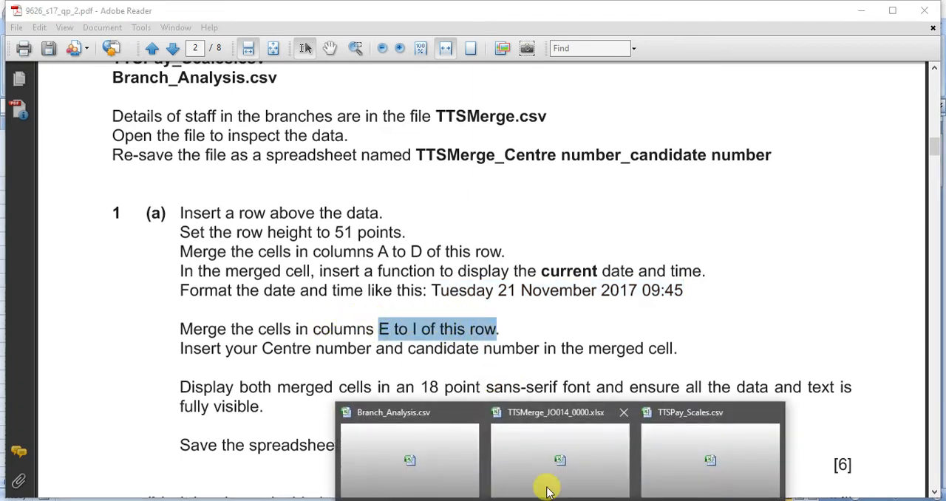
click(498, 449)
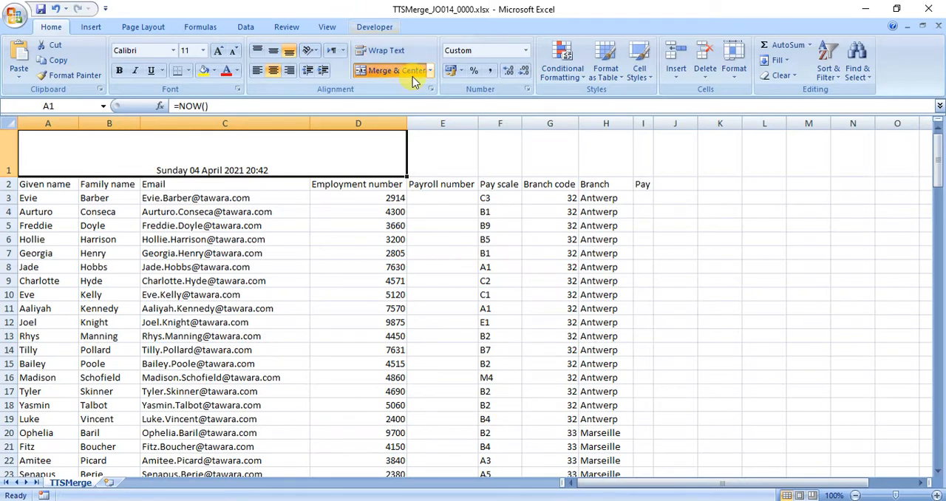
drag(443, 151, 633, 152)
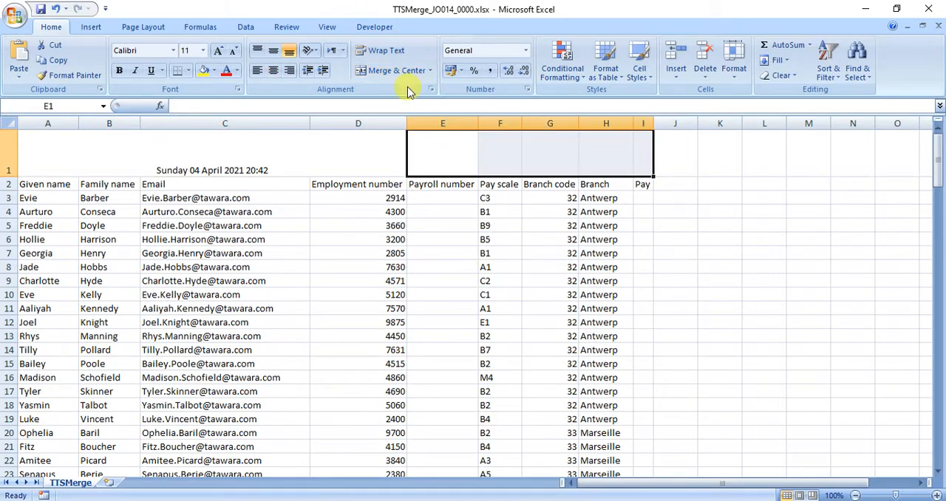
click(379, 71)
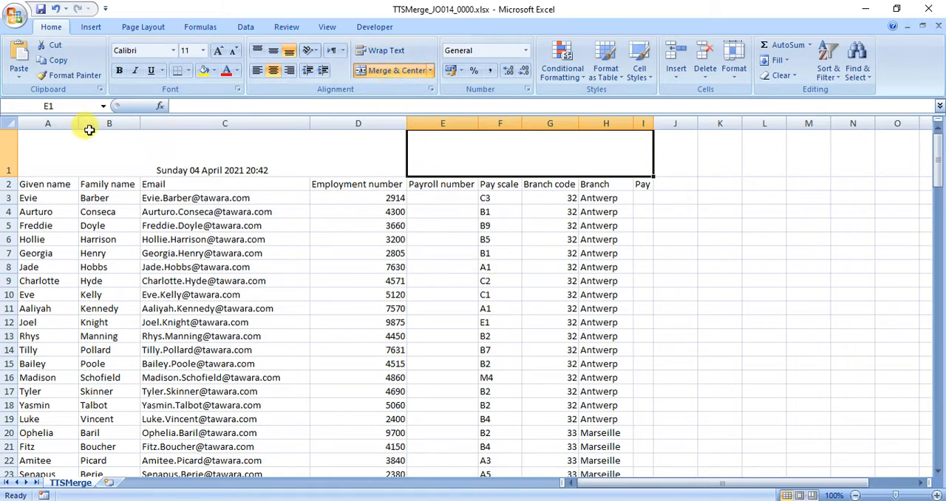
Enter the centre number and candidate number, separated by a comma, in the merged cell E1
double_click(464, 152)
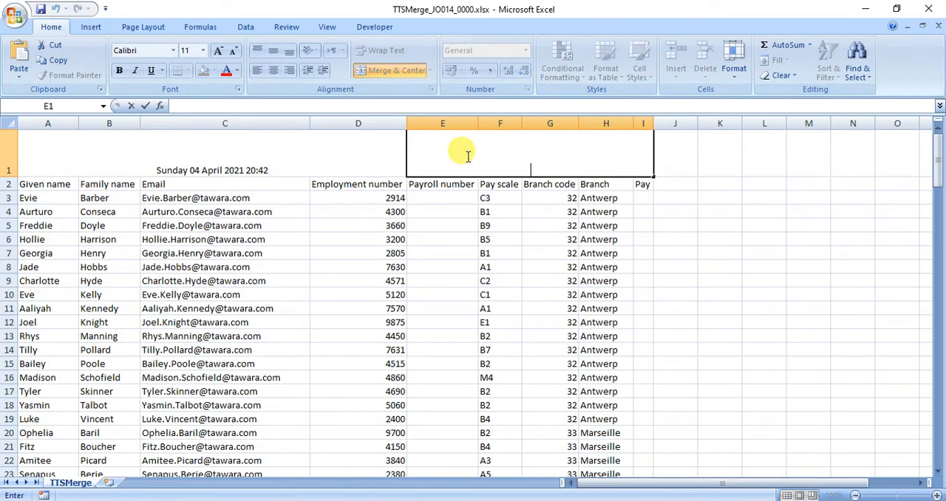
text(JO014, 0000)
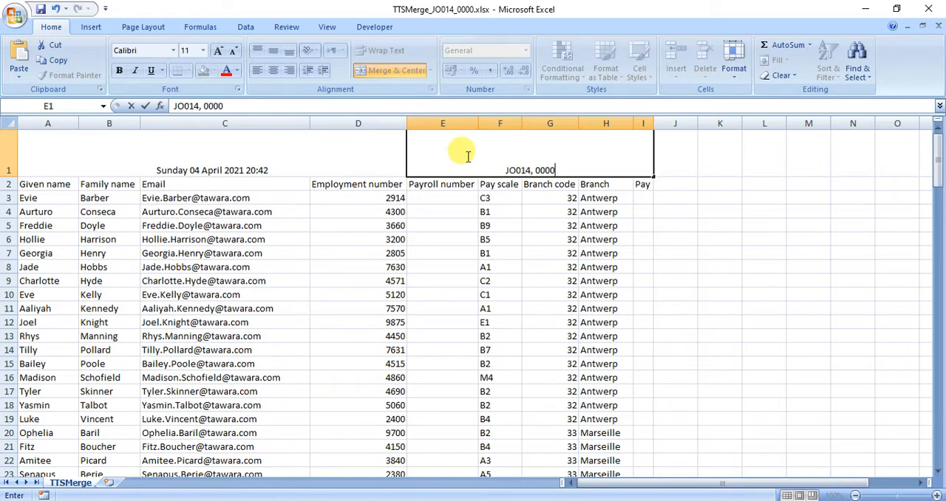
Check the font requirement in the Adobe Reader exam paper, return to Excel and format both merged header cells in 18 point Arial
key(alt+Tab)
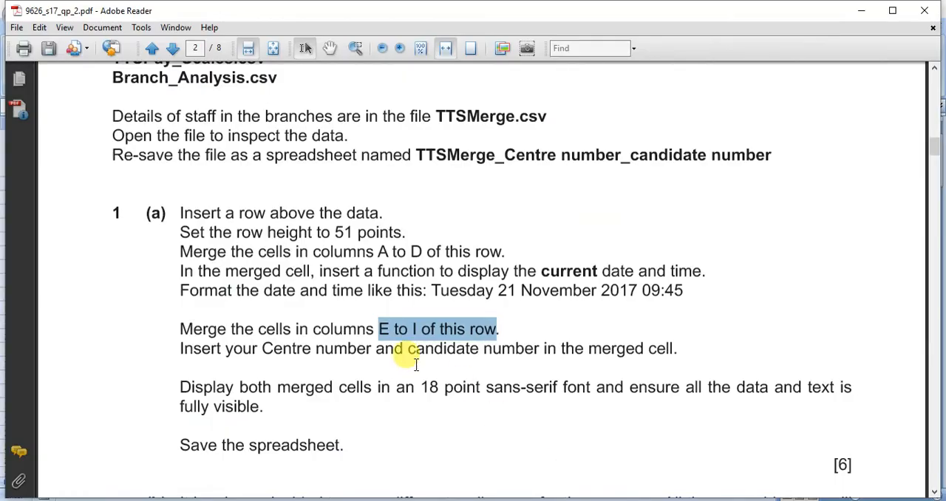
drag(177, 385, 338, 447)
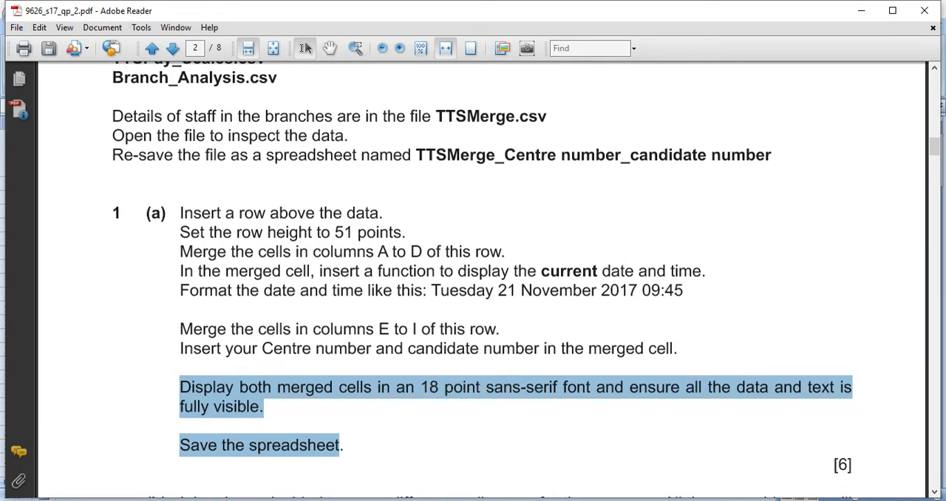
mouse_move(450, 437)
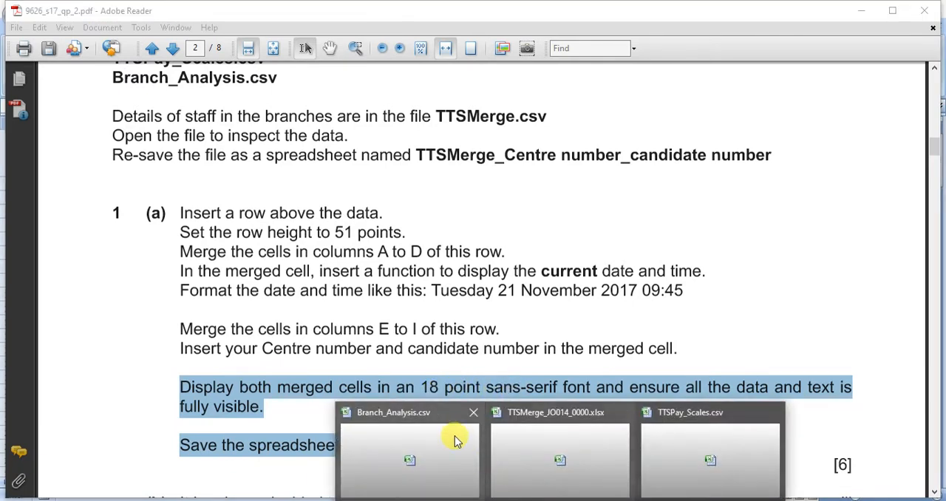
click(544, 452)
drag(212, 153, 415, 157)
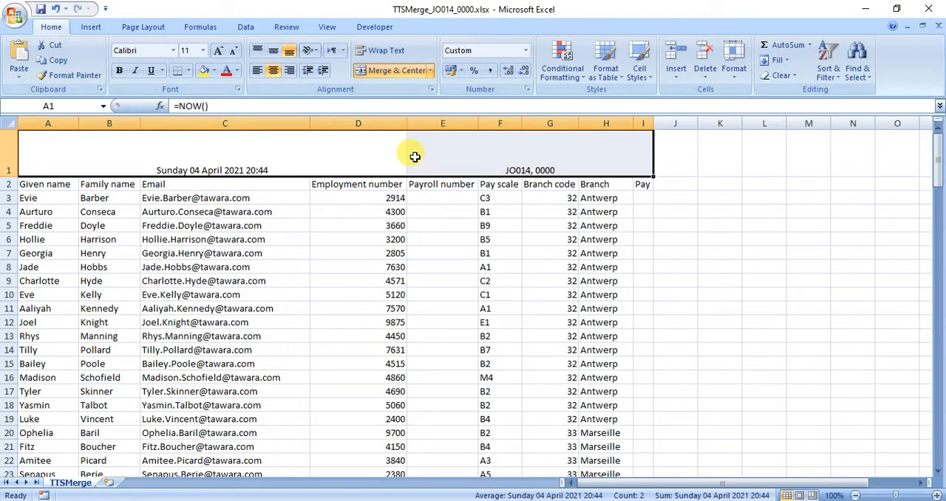
click(203, 51)
click(192, 148)
click(175, 50)
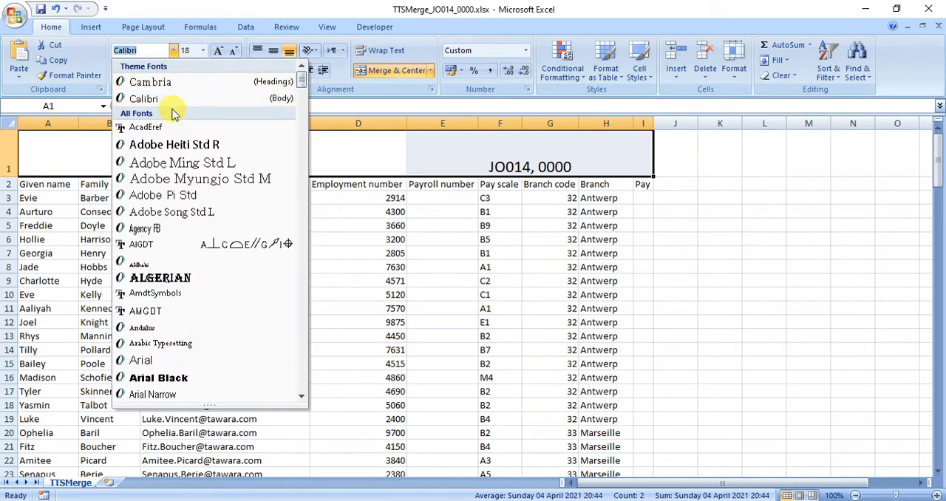
text(ar)
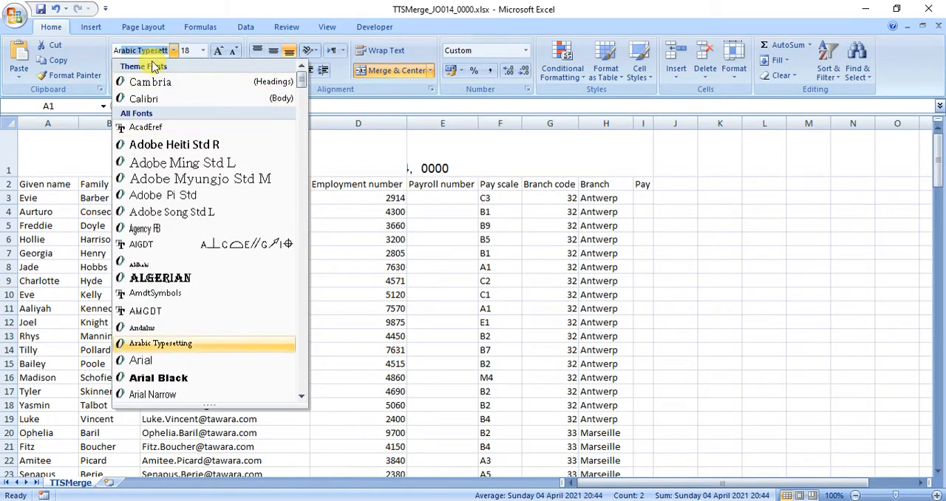
text(ial)
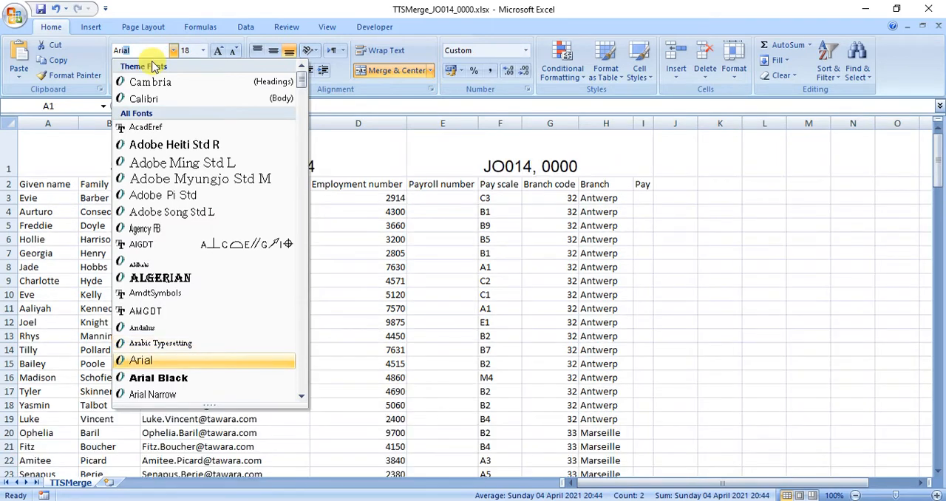
key(Return)
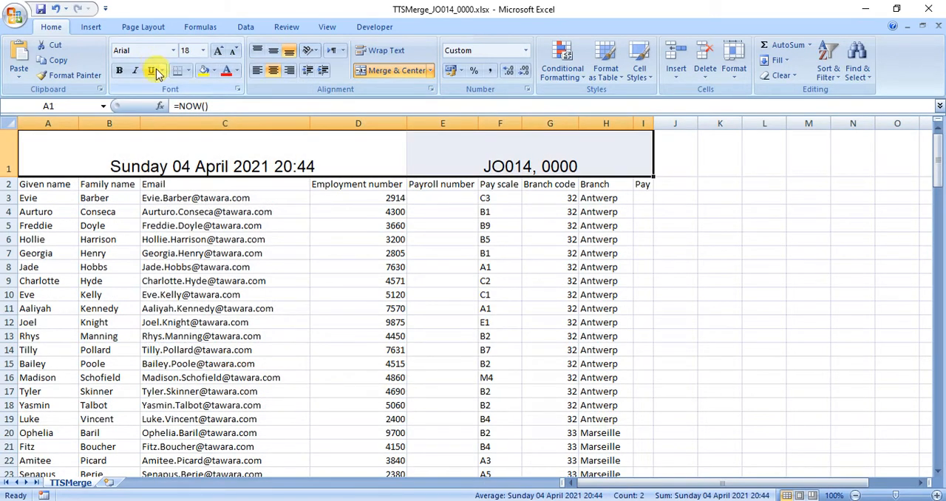
click(78, 144)
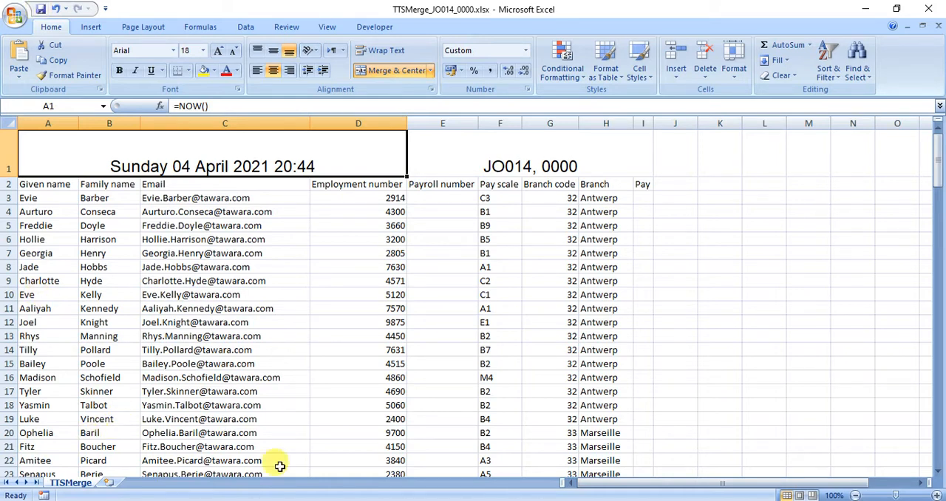
Switch to the exam paper in Adobe Reader and read task 1(b) about the new email address format
click(595, 500)
scroll(351, 436, down, 5)
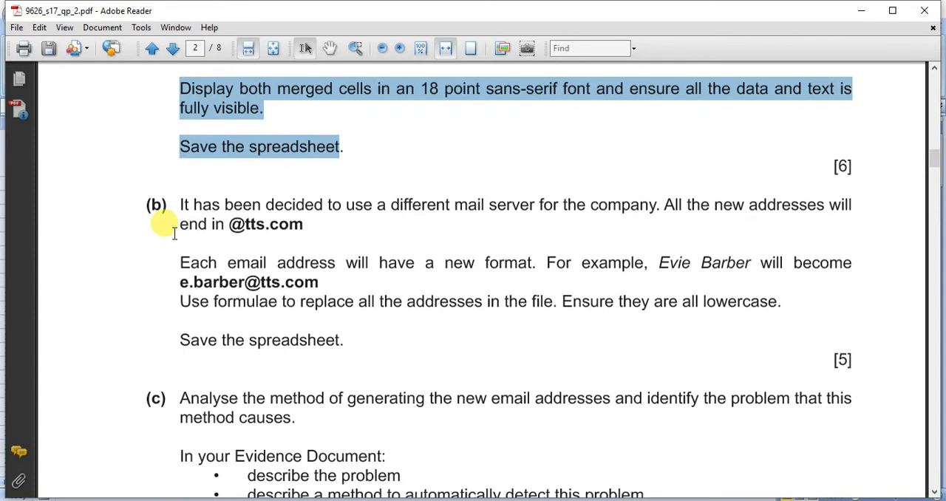
scroll(229, 232, down, 2)
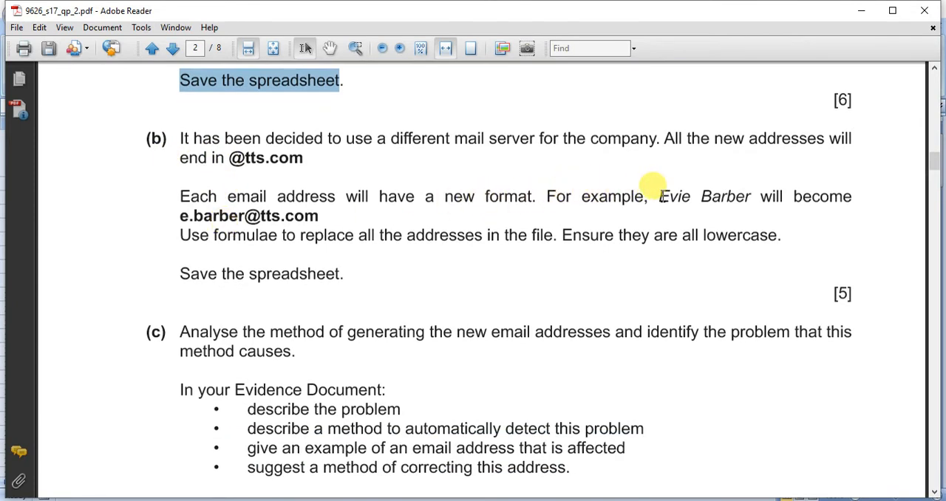
Examine the example name and its required address format in task 1(b), along with the marks allotted
drag(656, 194, 749, 198)
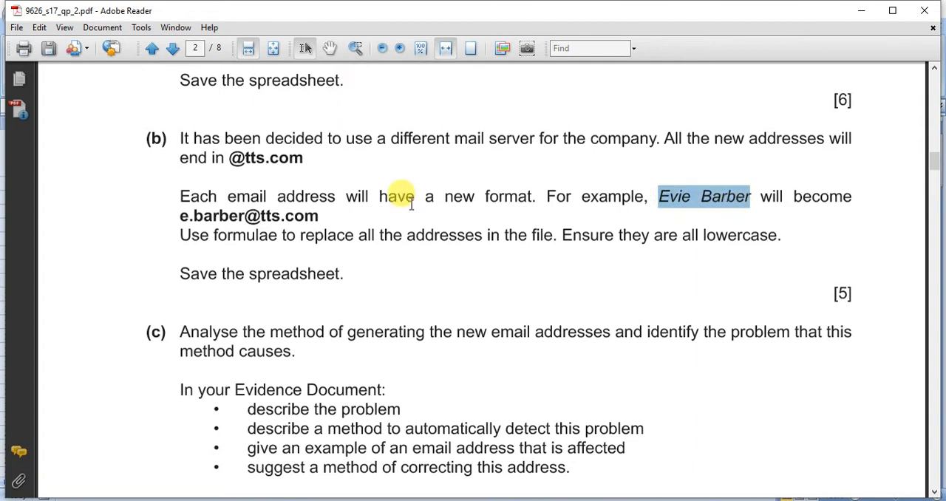
drag(180, 214, 317, 215)
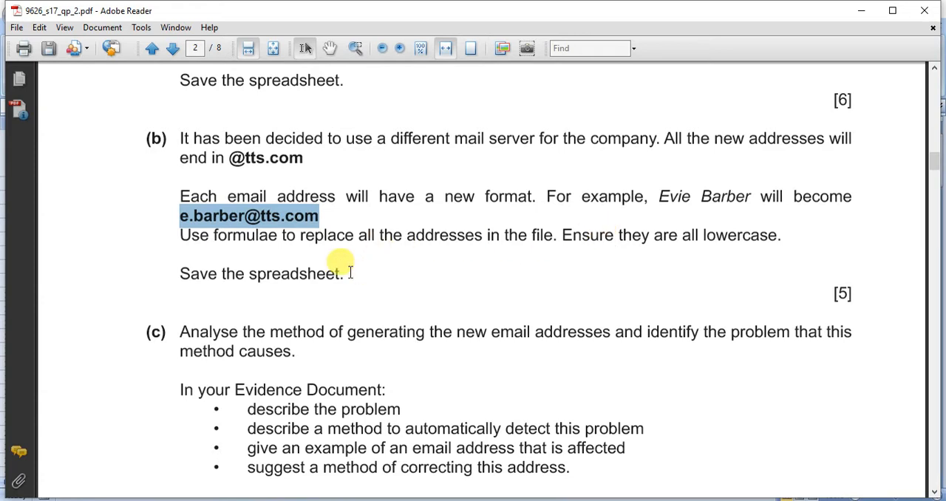
drag(856, 293, 828, 293)
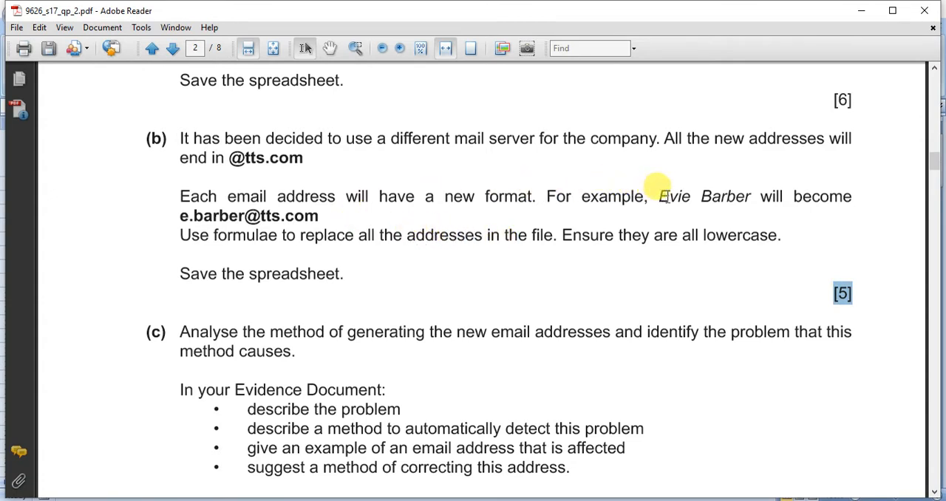
drag(658, 196, 750, 196)
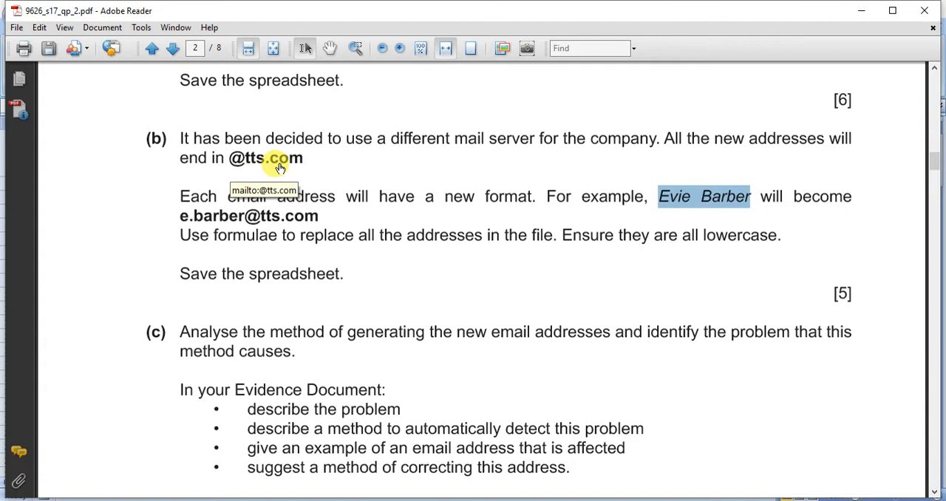
Switch to the TTSMerge workbook in Excel and replace the email in C3 with the formula =LEFT(A3) to extract the given name's initial
click(560, 500)
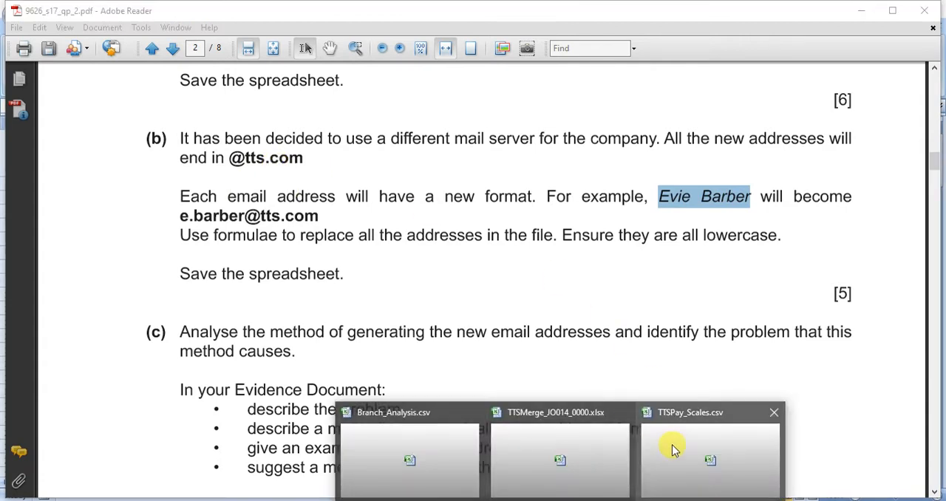
click(584, 437)
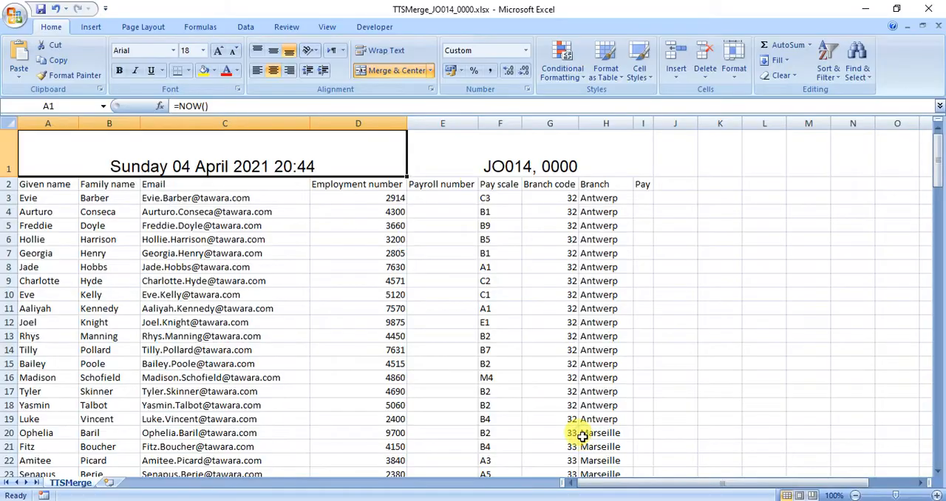
click(170, 200)
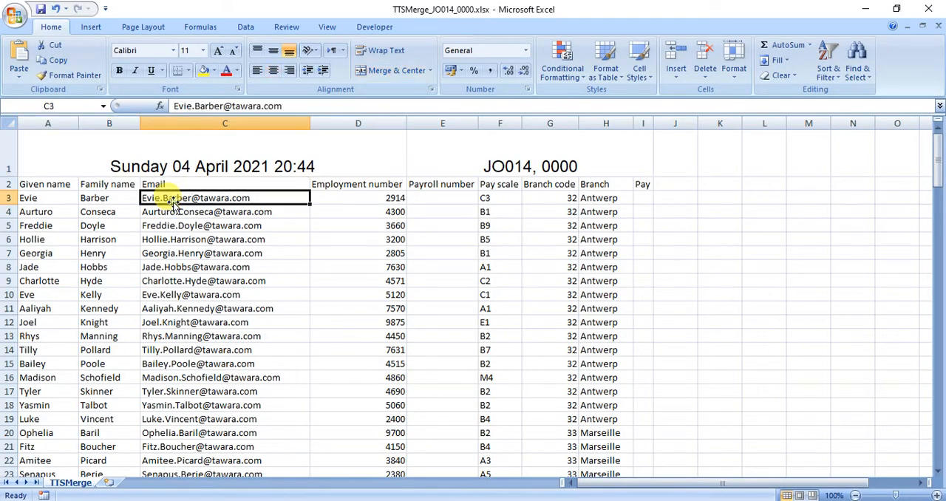
text(=)
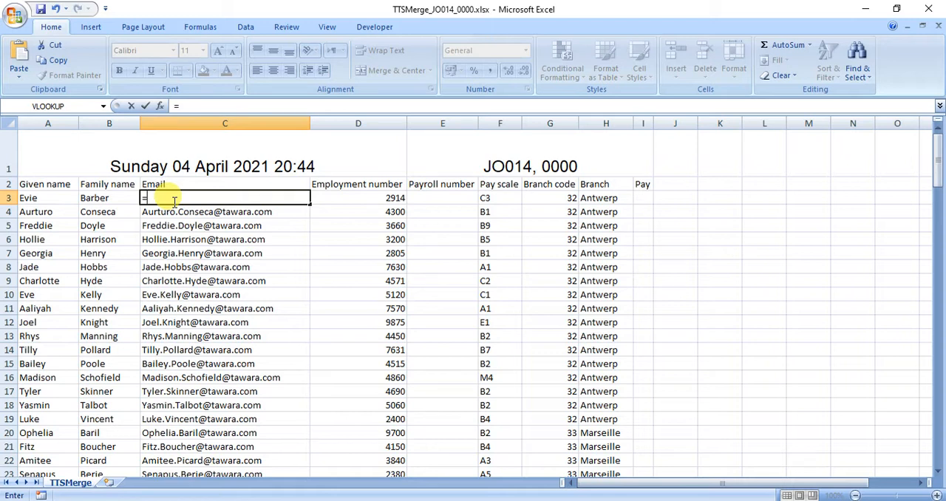
text(LEFT)
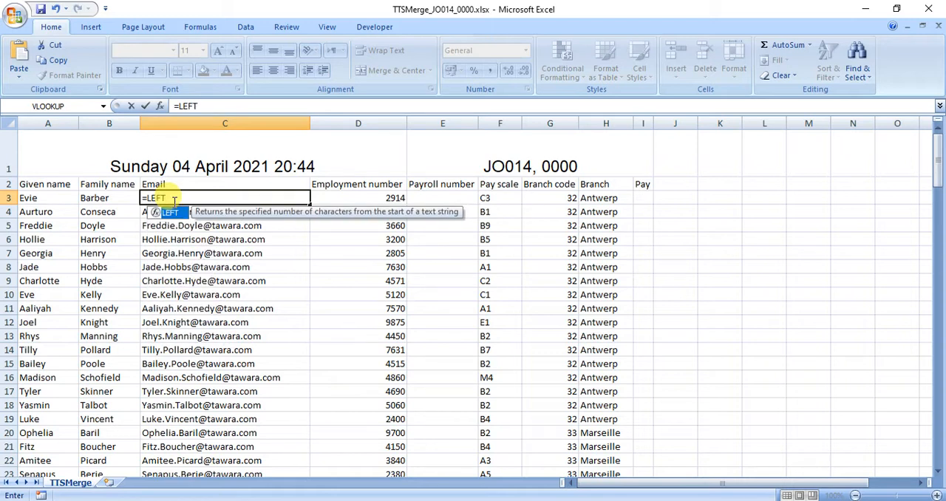
text(()
click(34, 197)
text(,1)
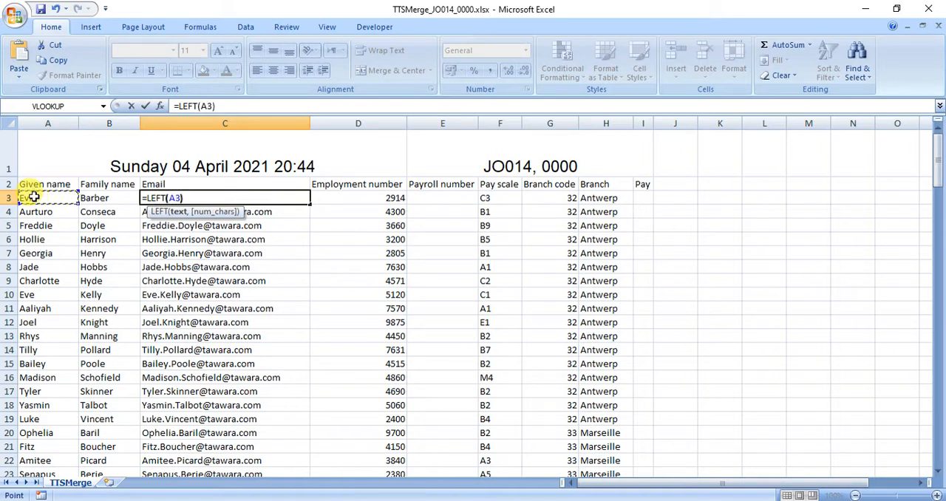
key(Return)
Append a full stop to the C3 email formula so that it reads =LEFT(A3)&"."
click(150, 197)
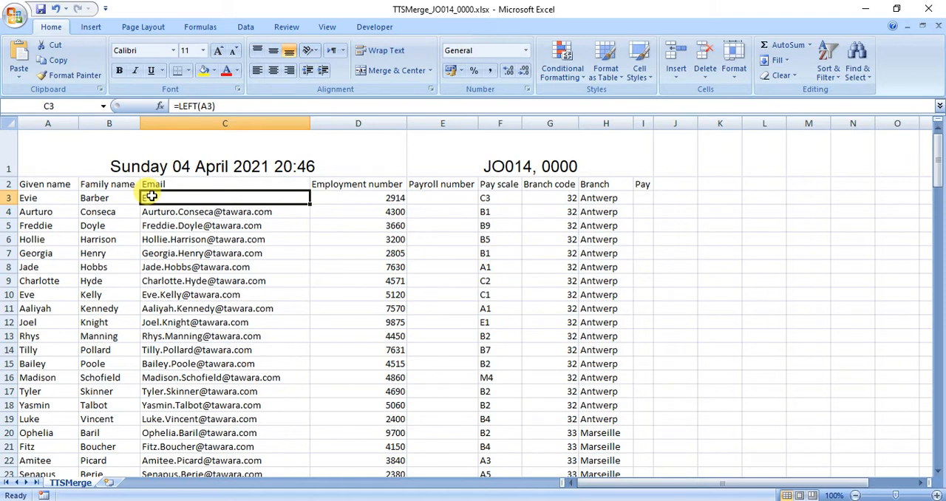
click(229, 104)
text(&".)
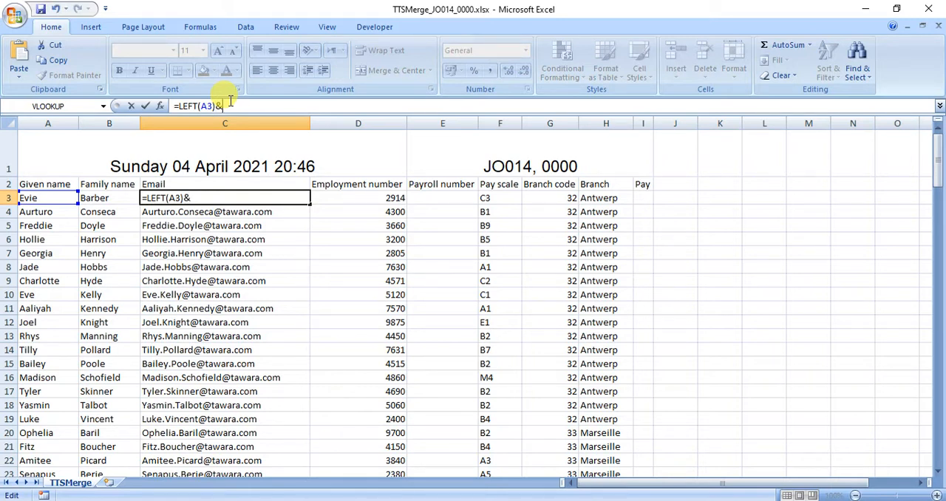
text(")
key(Return)
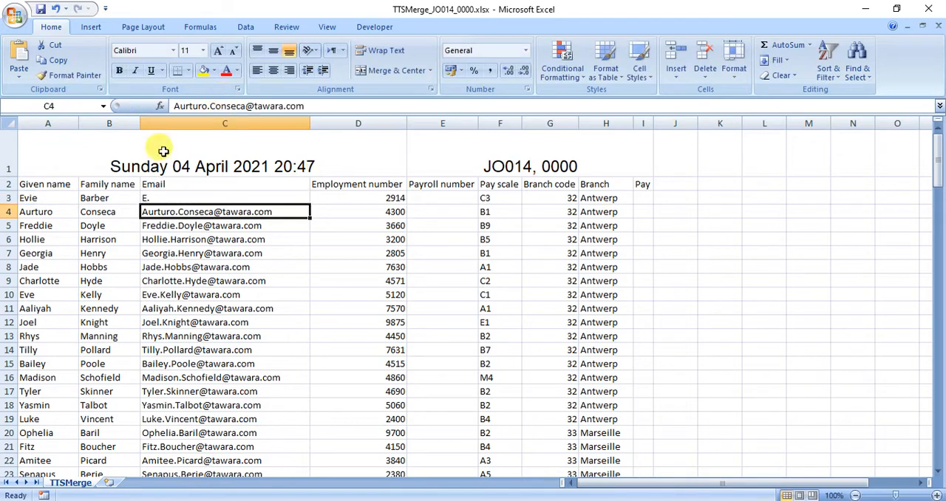
Join the family name from B3 to the end of the C3 email formula with &B3
click(201, 193)
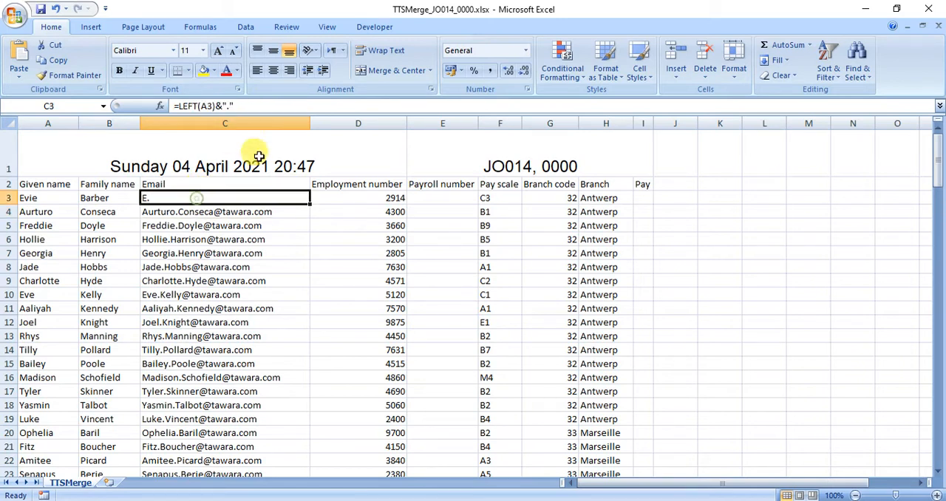
click(288, 105)
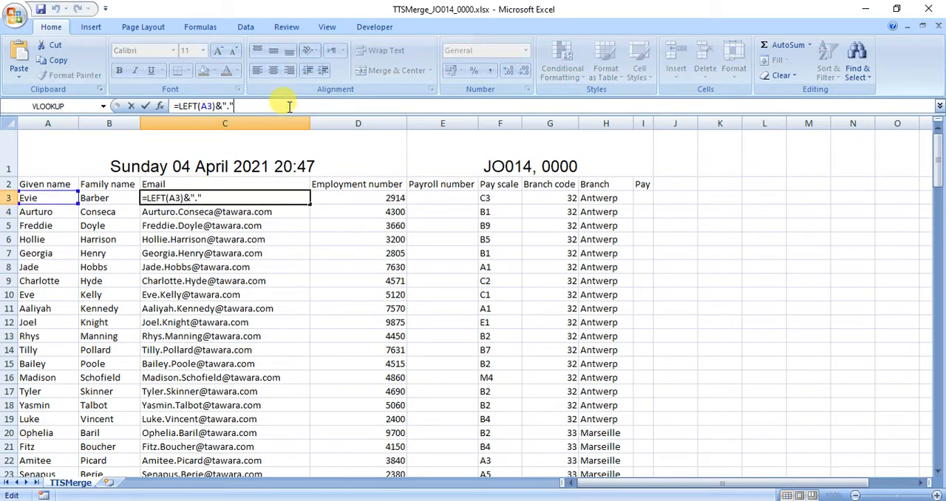
text(&)
click(108, 198)
key(Return)
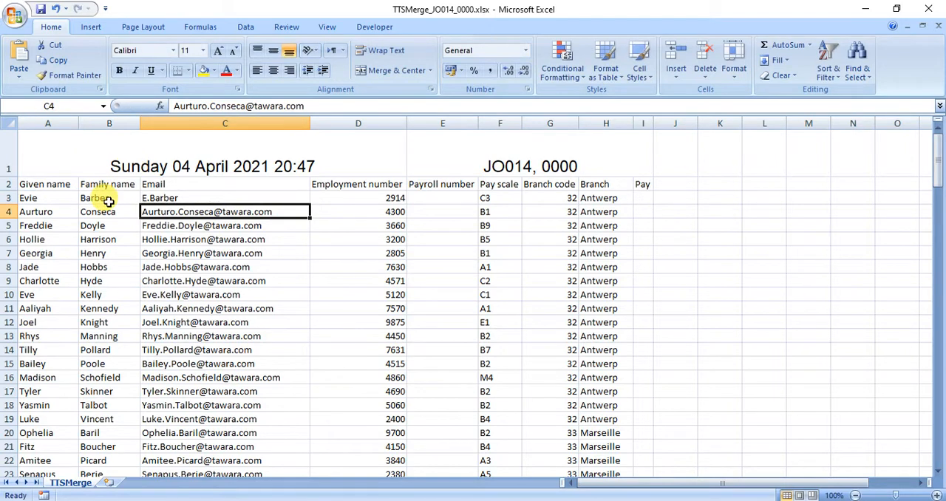
click(155, 198)
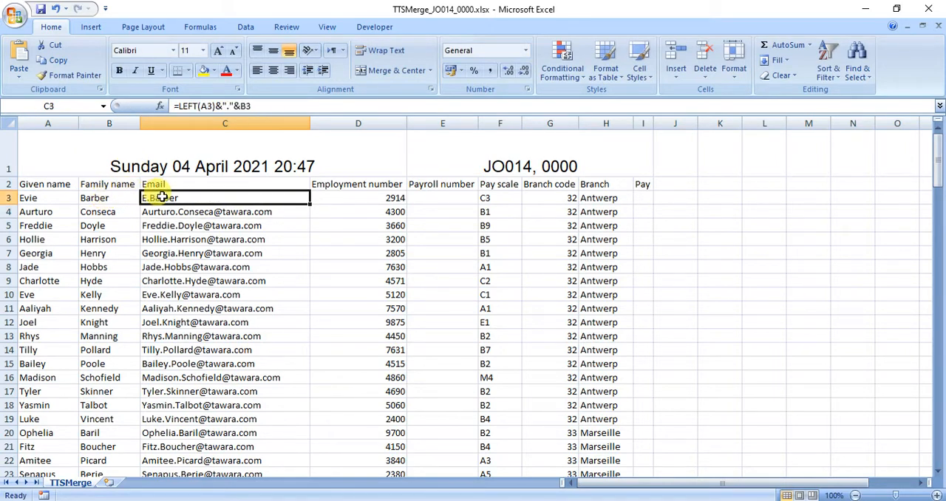
click(262, 105)
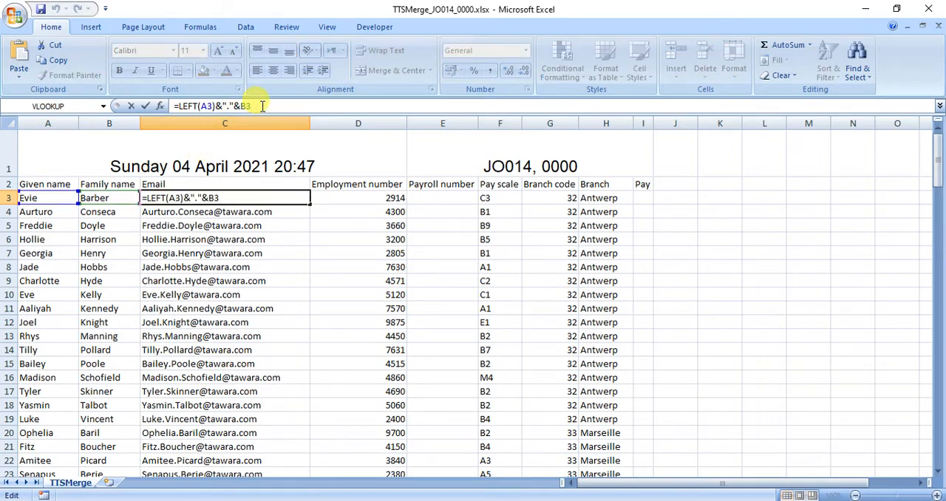
text(&"@TT)
key(BackSpace)
key(BackSpace)
text(tts)
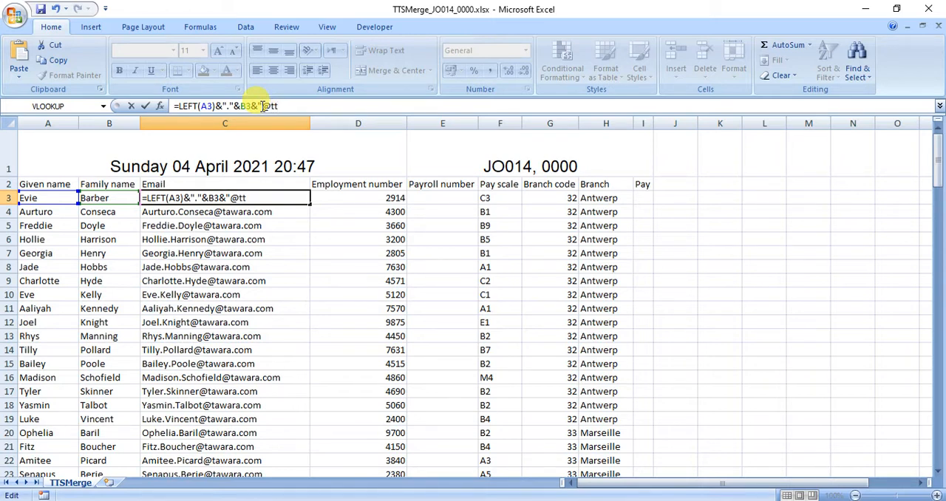
text(.com")
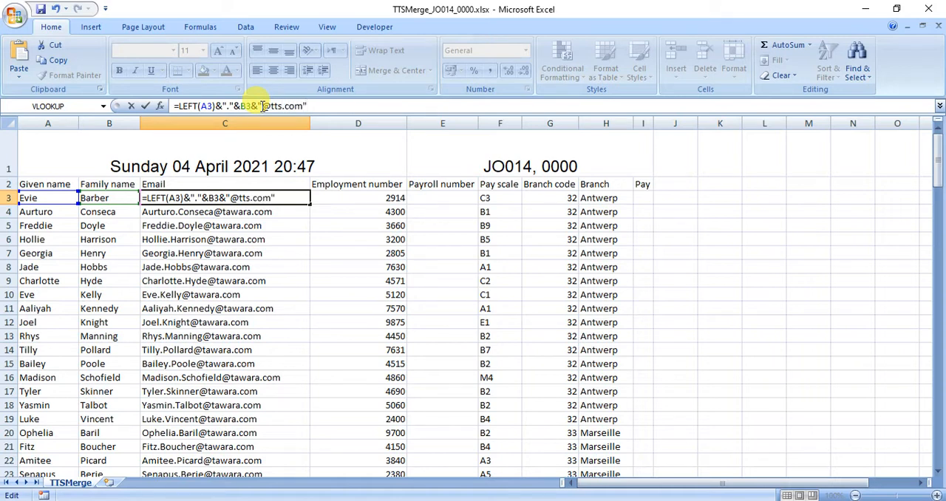
key(Return)
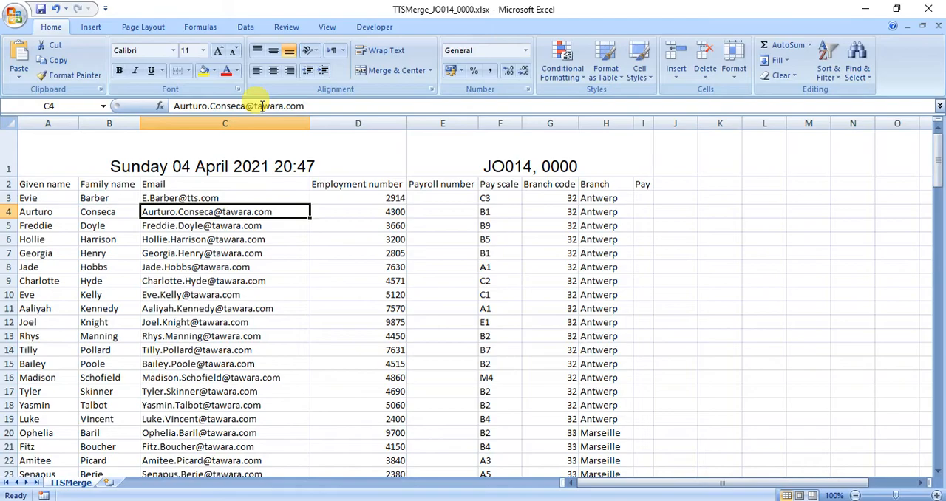
Check the lowercase requirement in the Adobe Reader exam paper, then in Excel wrap the C3 formula in LOWER and fill it down the Email column
click(587, 495)
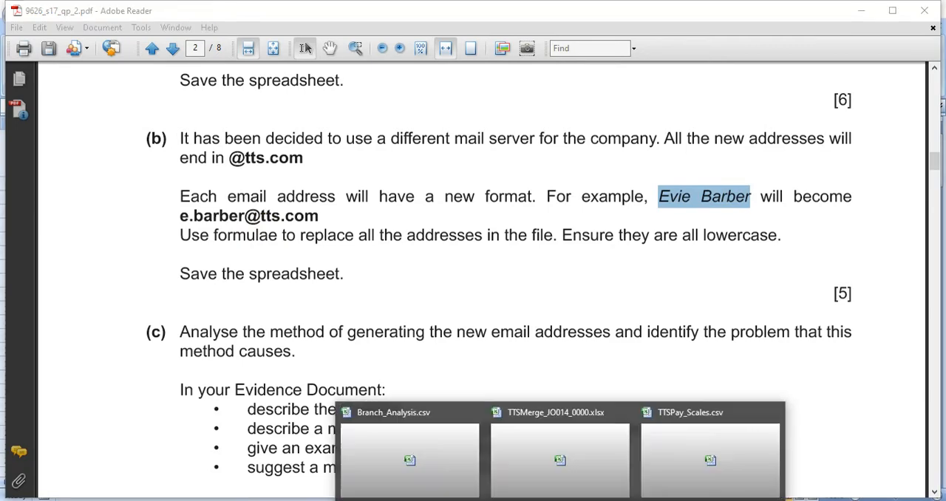
click(540, 465)
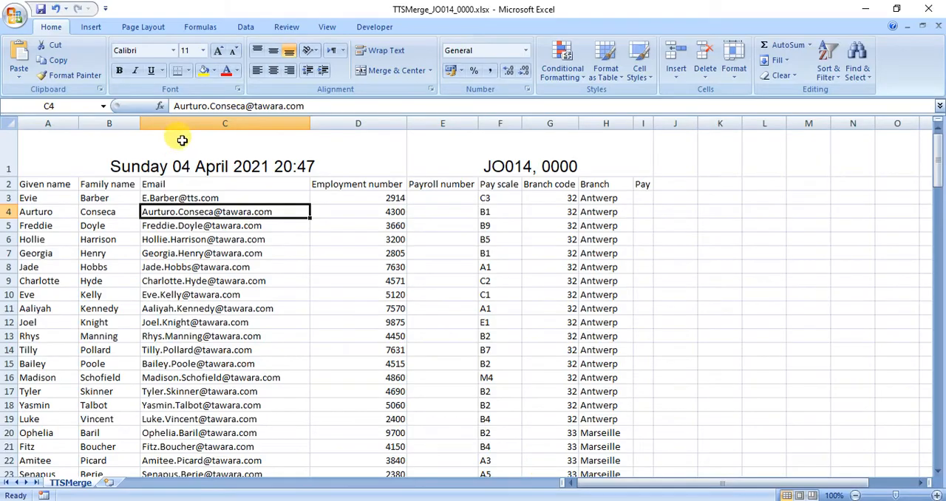
click(179, 198)
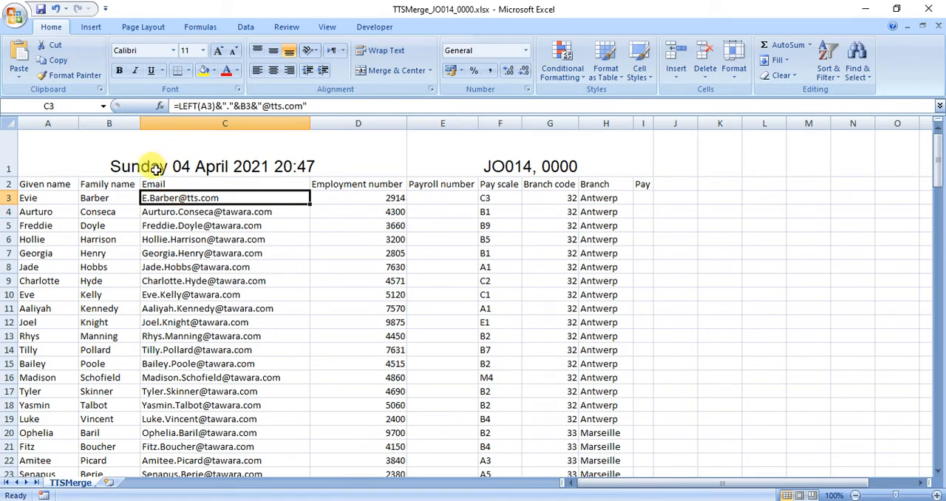
click(177, 106)
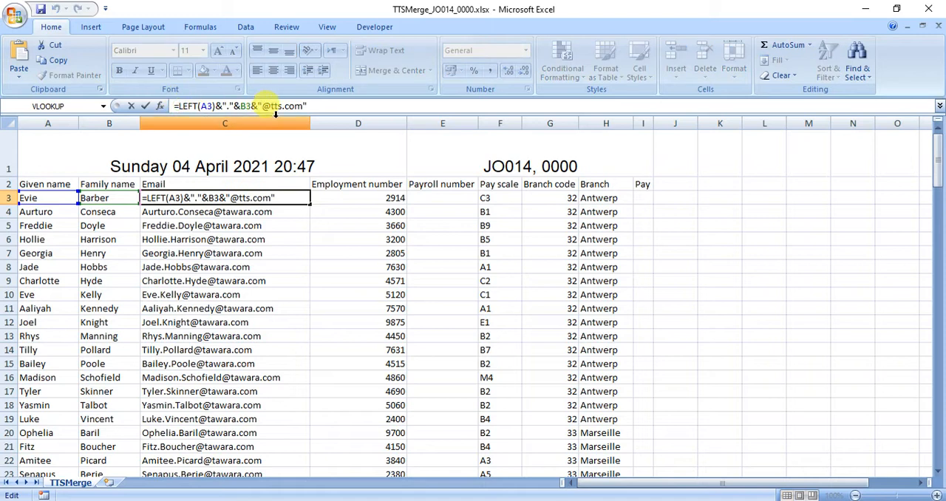
text(lower()
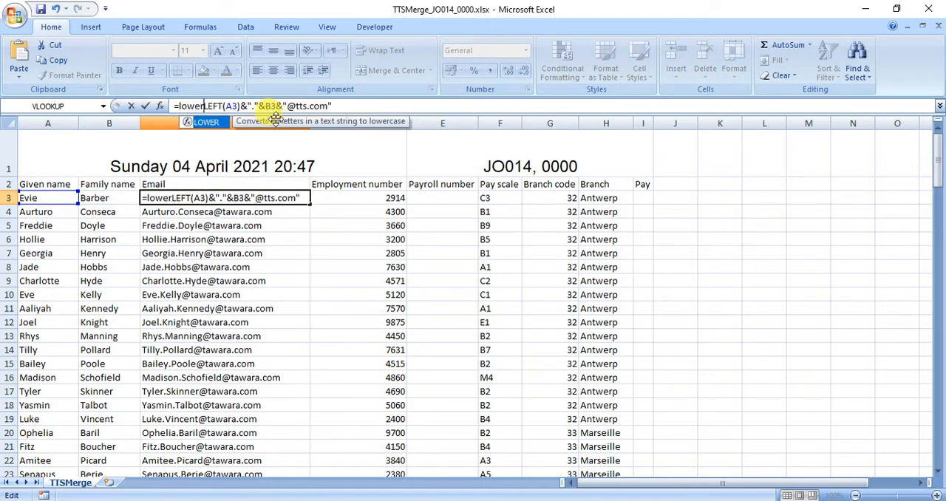
key(End)
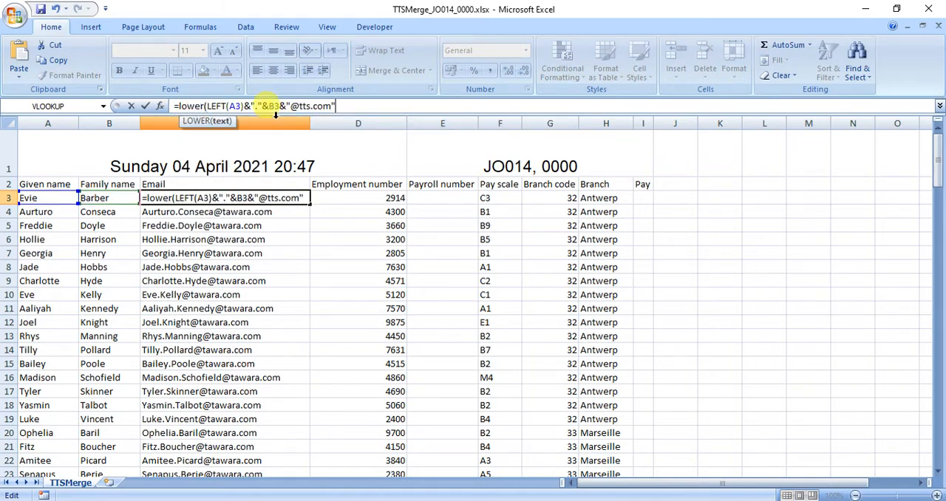
text())
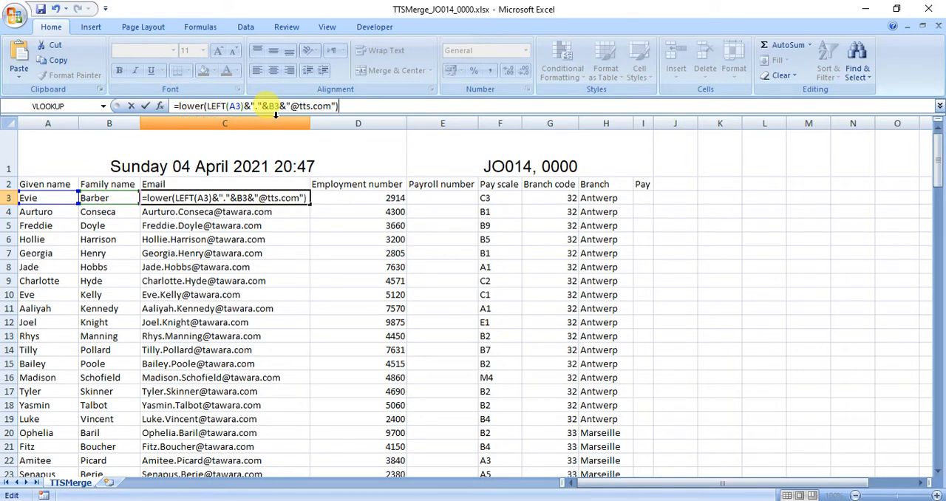
key(Return)
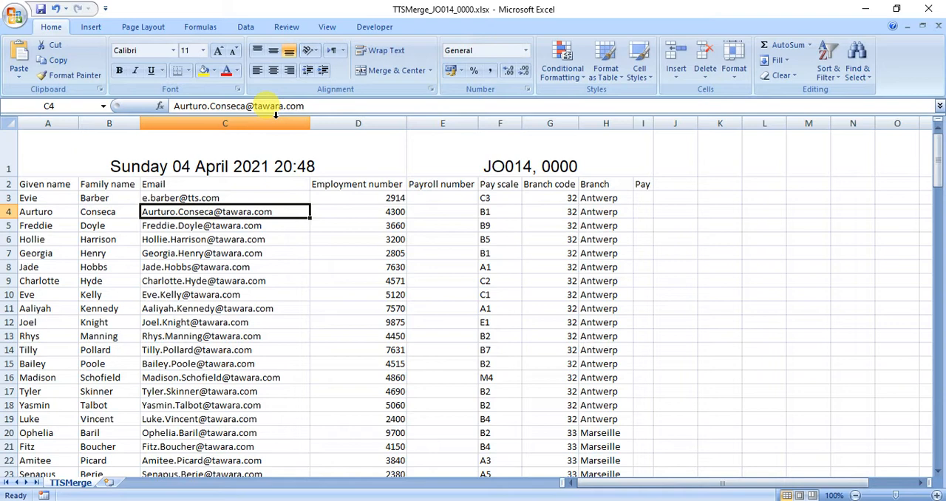
click(203, 199)
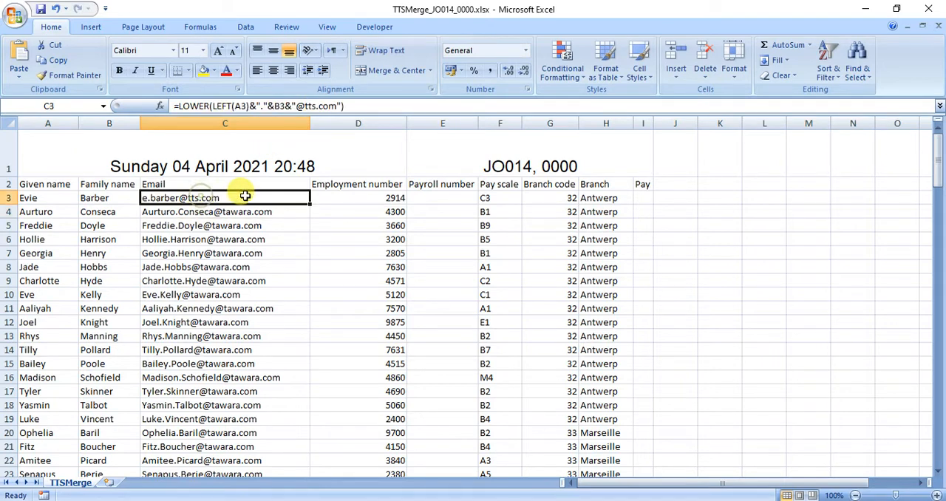
double_click(309, 206)
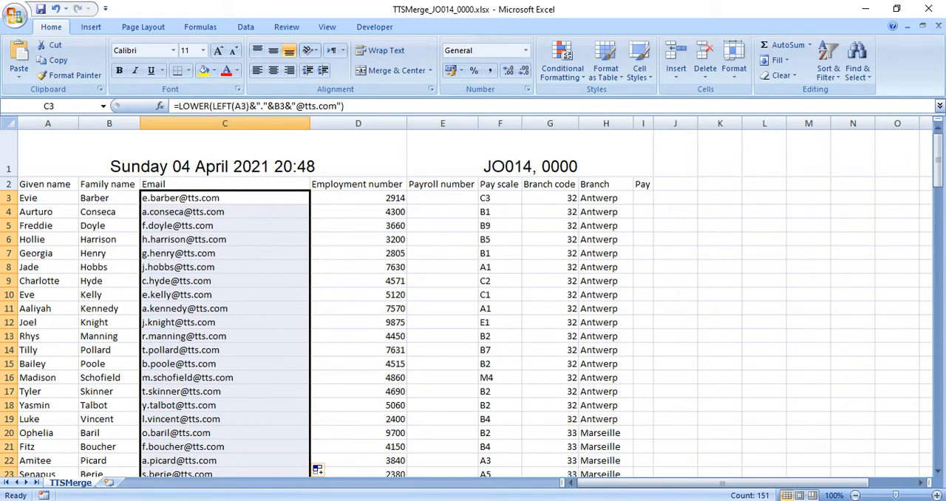
Switch to the exam paper in Adobe Reader, review task 1(b) and read the requirements of task 1(c)
click(589, 500)
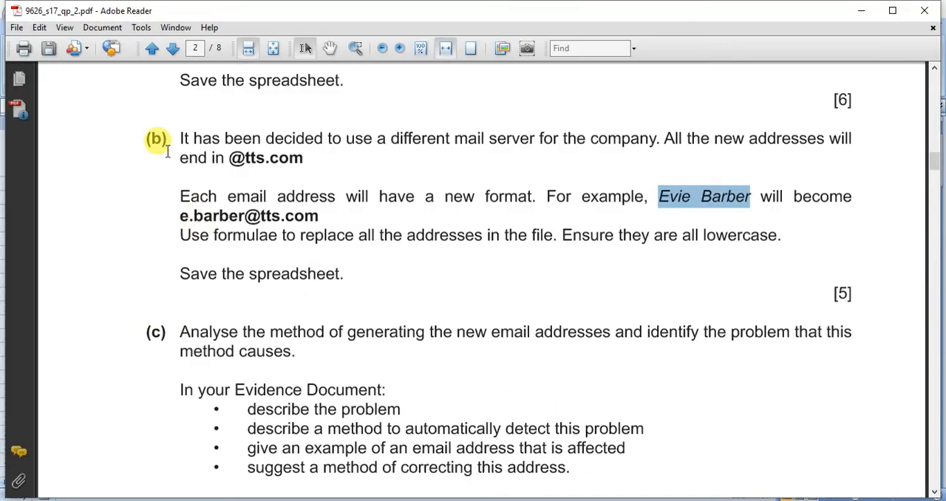
drag(168, 152, 298, 156)
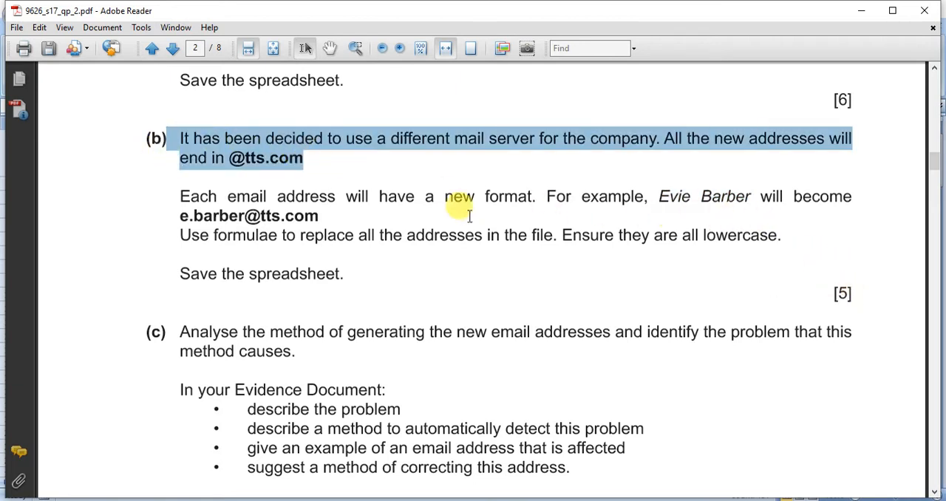
click(301, 207)
scroll(303, 206, down, 3)
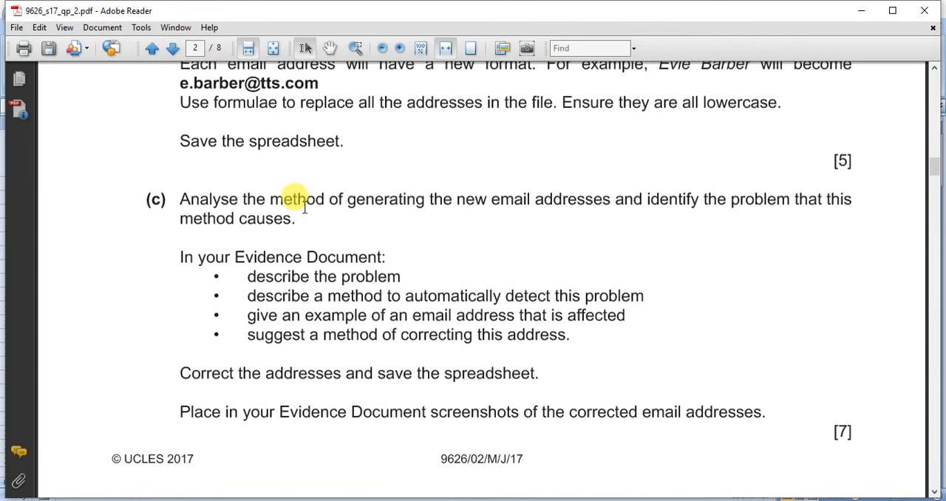
scroll(303, 207, down, 1)
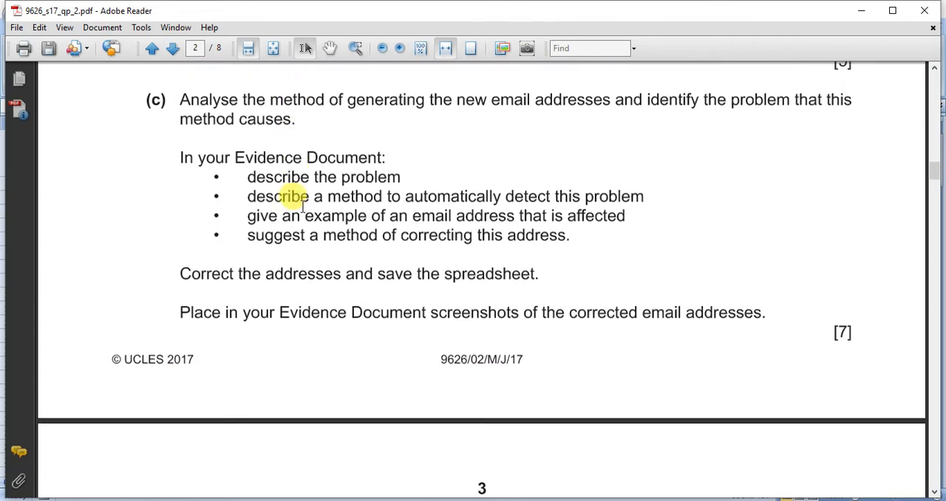
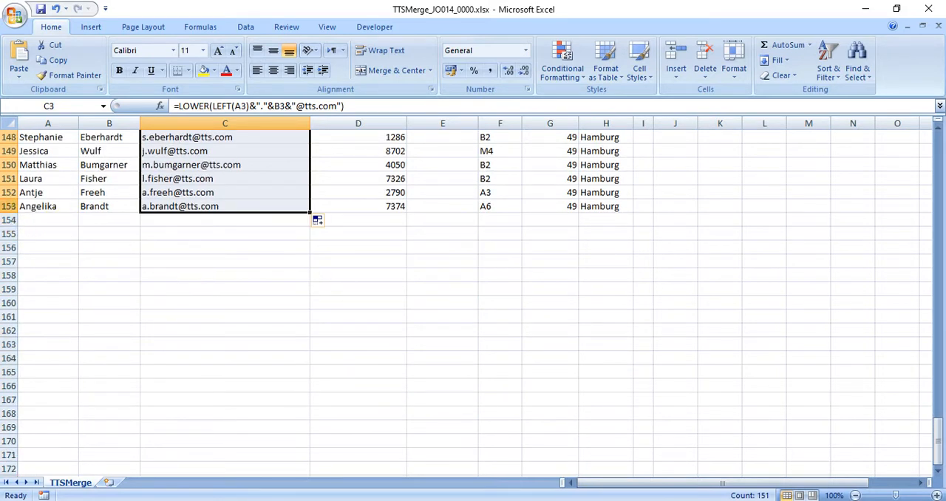
Highlight duplicate values in the Email column from C3 down with conditional formatting, using Light Red Fill with Dark Red Text
scroll(196, 207, up, 12)
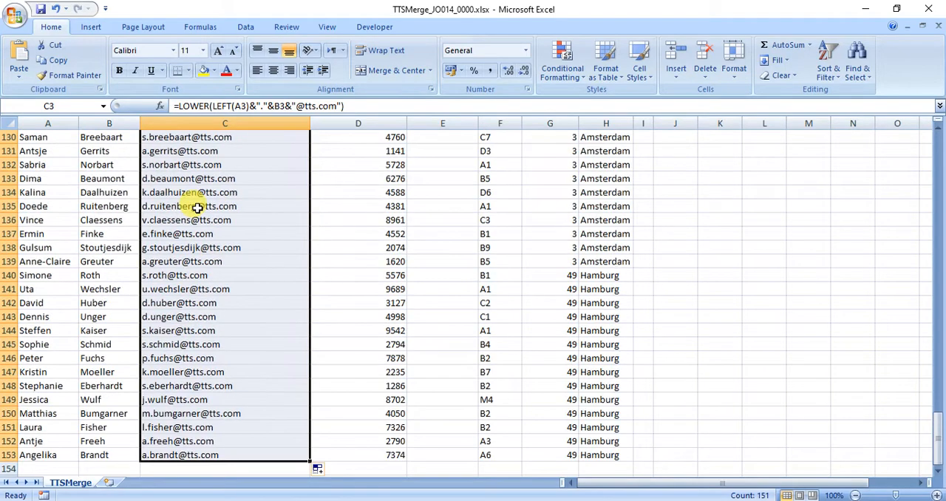
scroll(198, 207, up, 20)
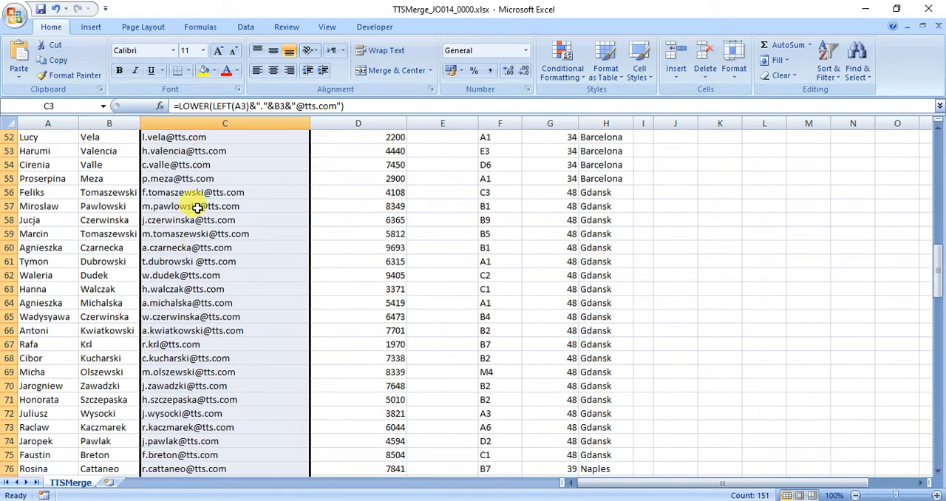
scroll(196, 208, up, 11)
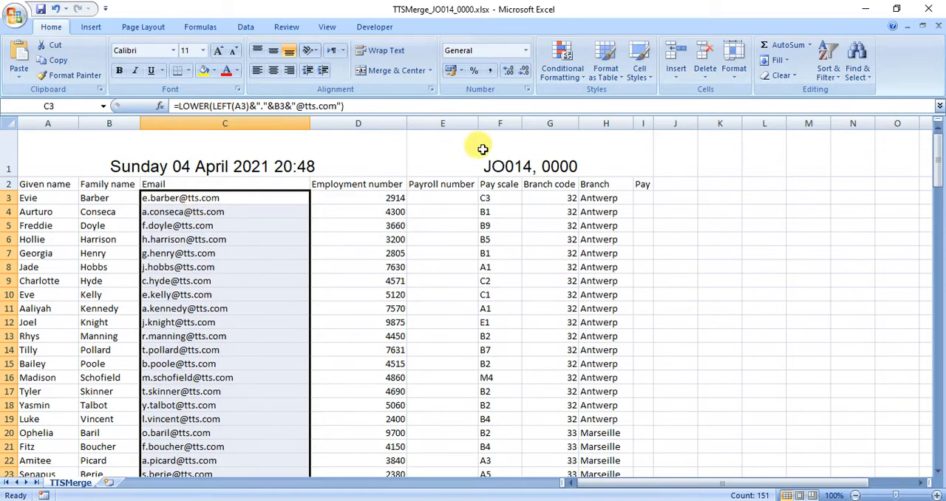
click(566, 75)
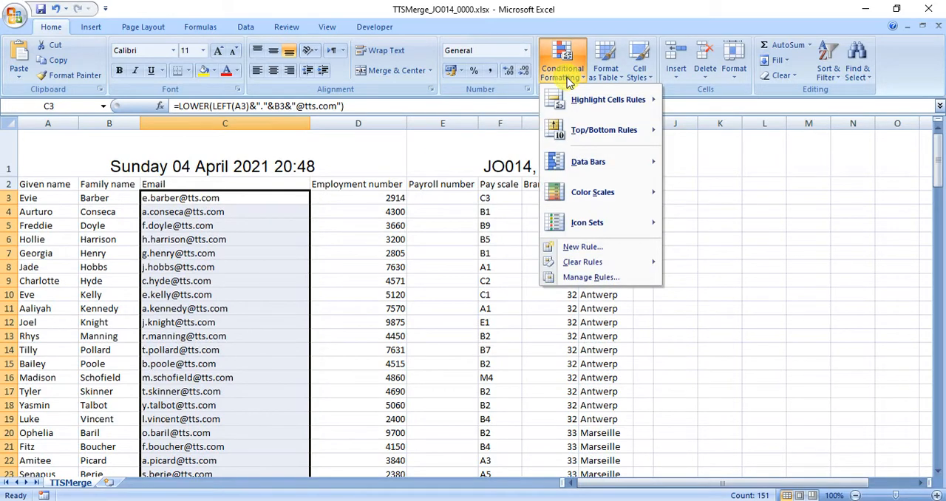
mouse_move(577, 108)
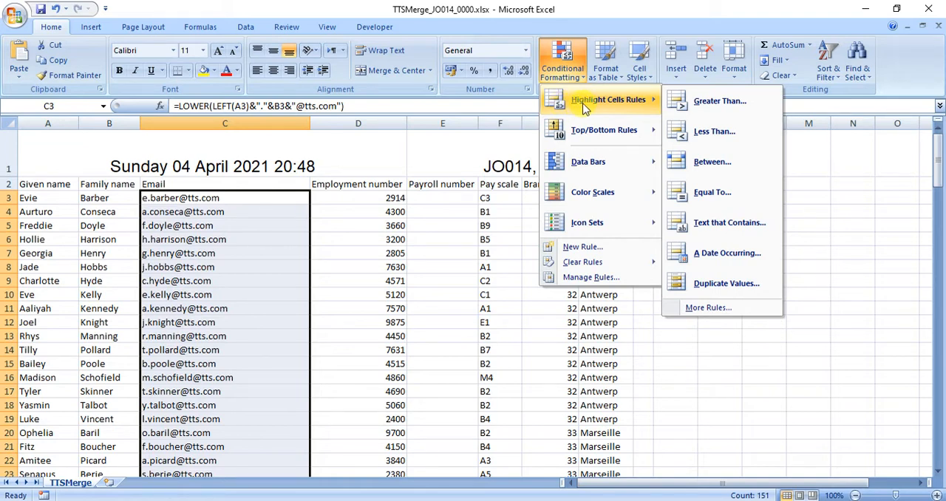
click(740, 286)
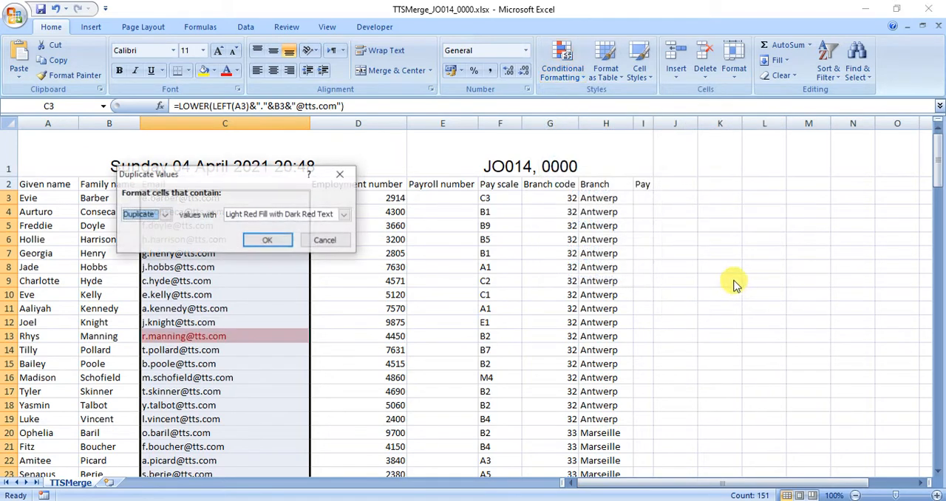
click(268, 238)
Examine the Email column down to the end of the list for addresses highlighted as duplicates
scroll(282, 322, down, 3)
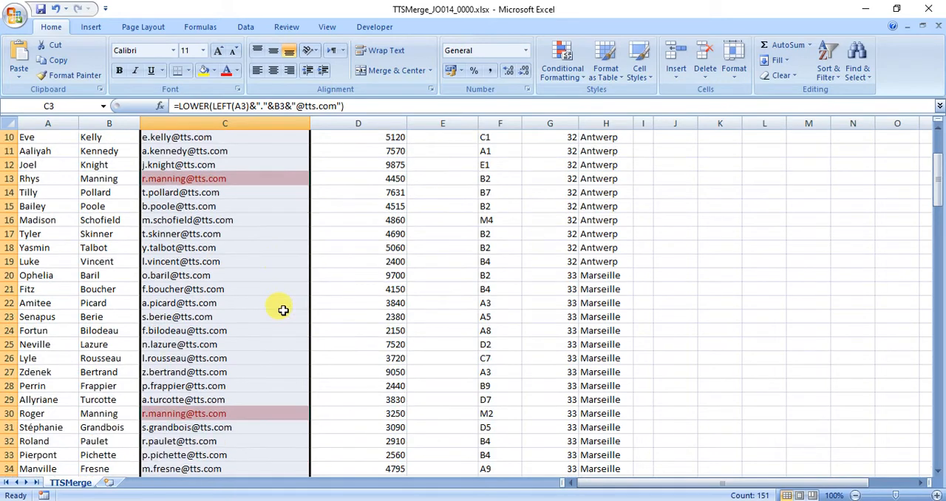
click(220, 179)
click(251, 411)
scroll(257, 414, down, 11)
scroll(260, 404, down, 15)
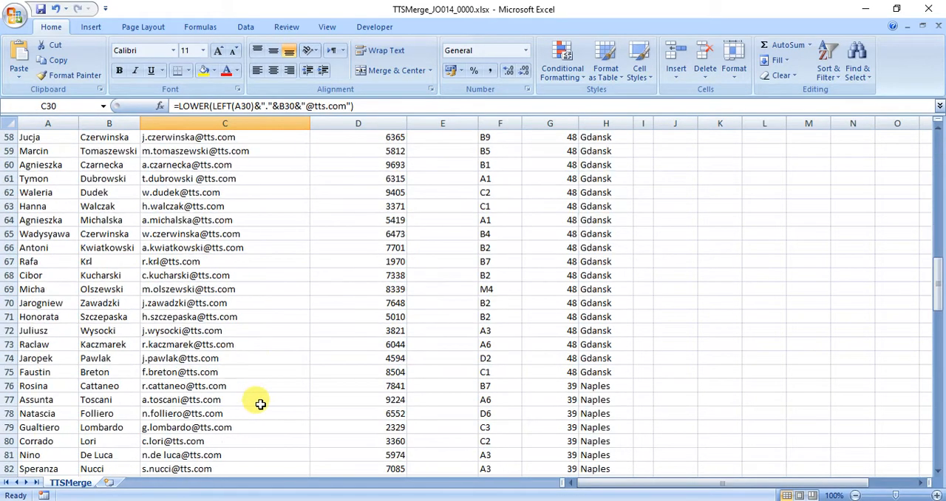
click(223, 250)
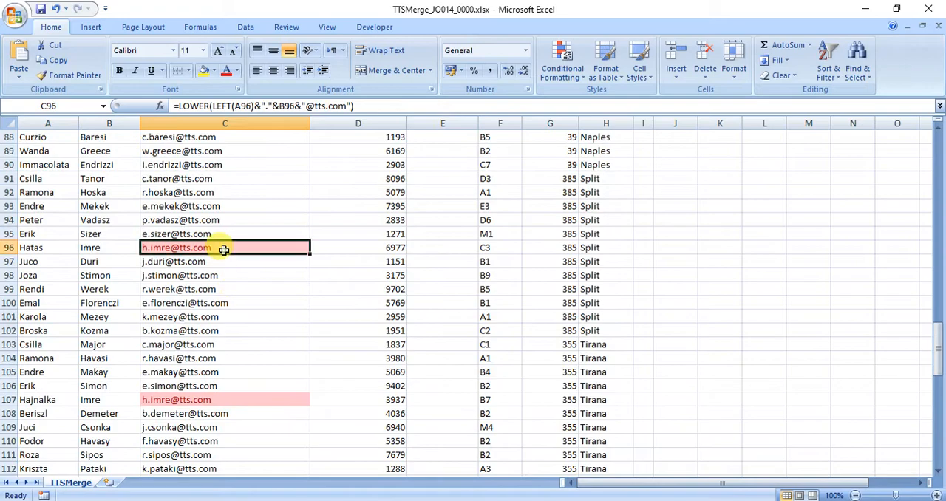
click(253, 397)
scroll(255, 395, down, 15)
scroll(256, 395, down, 3)
Compare the given and family names of the staff who share each highlighted email address
scroll(257, 390, up, 20)
scroll(256, 381, up, 19)
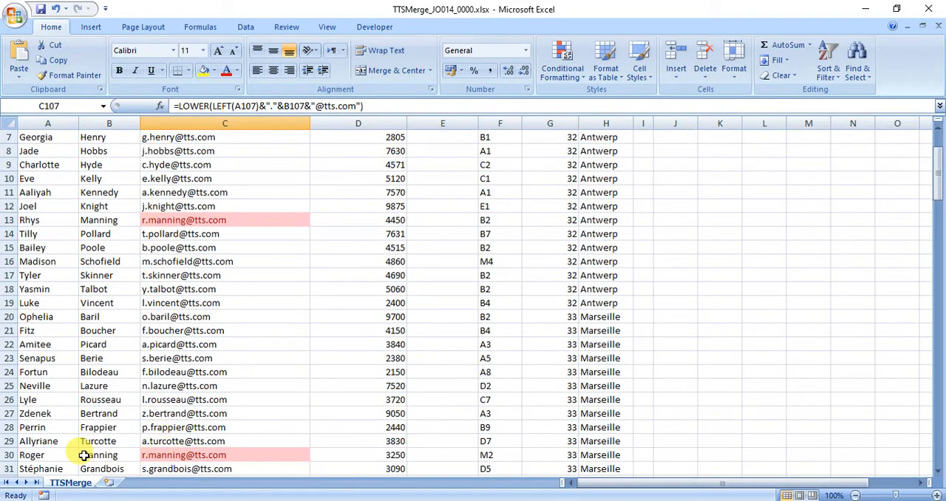
scroll(110, 421, down, 20)
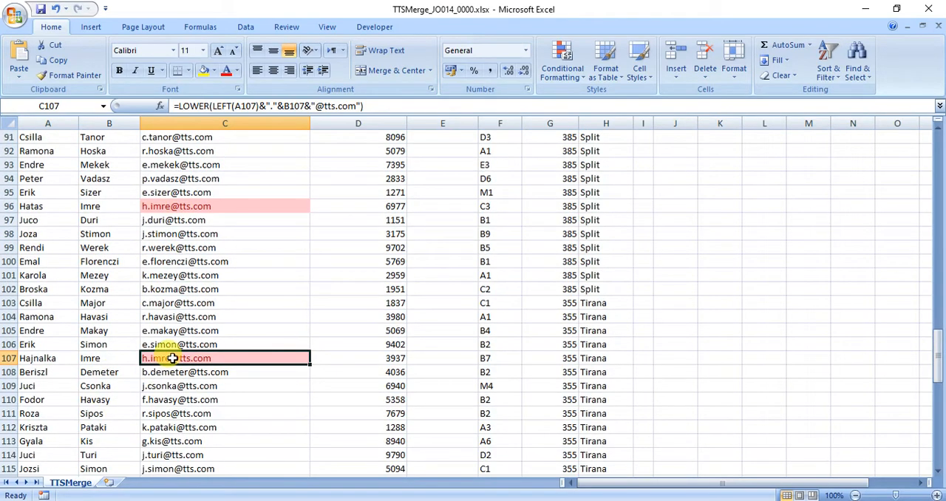
scroll(172, 358, up, 20)
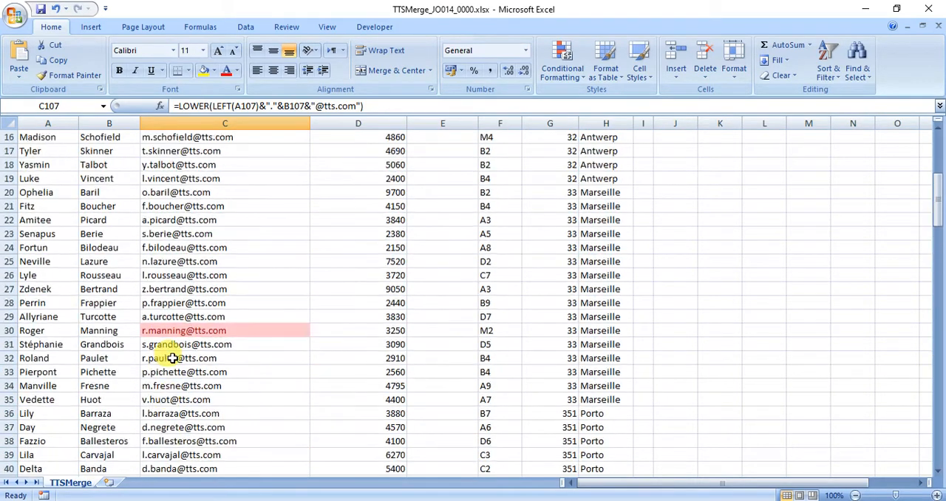
scroll(172, 357, up, 5)
scroll(172, 358, down, 3)
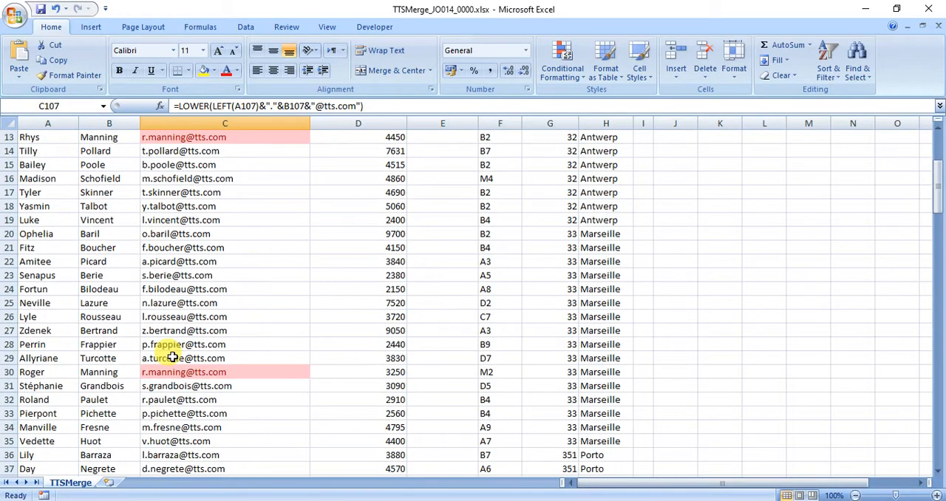
scroll(172, 358, up, 1)
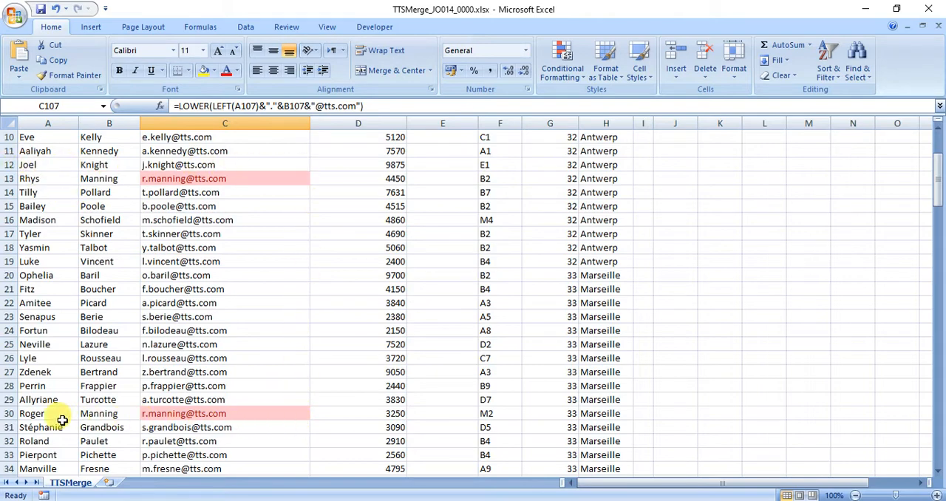
scroll(100, 303, down, 20)
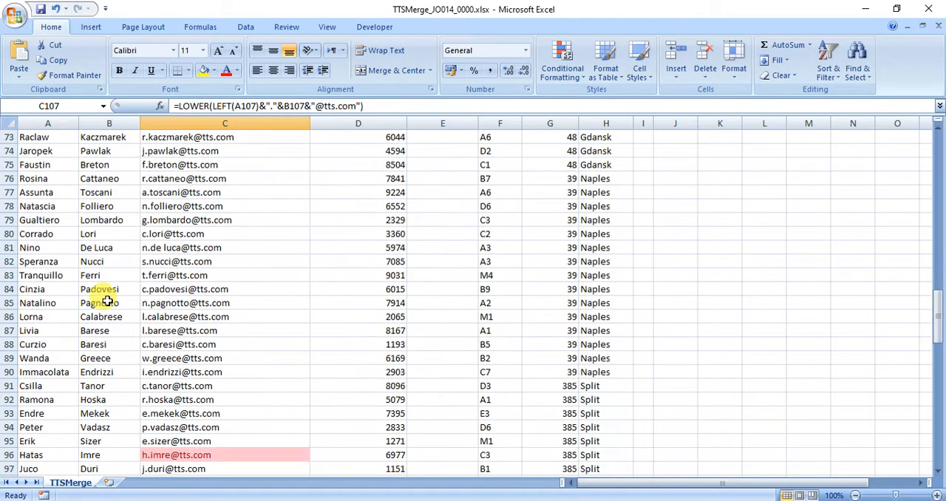
scroll(107, 301, down, 5)
scroll(108, 301, up, 4)
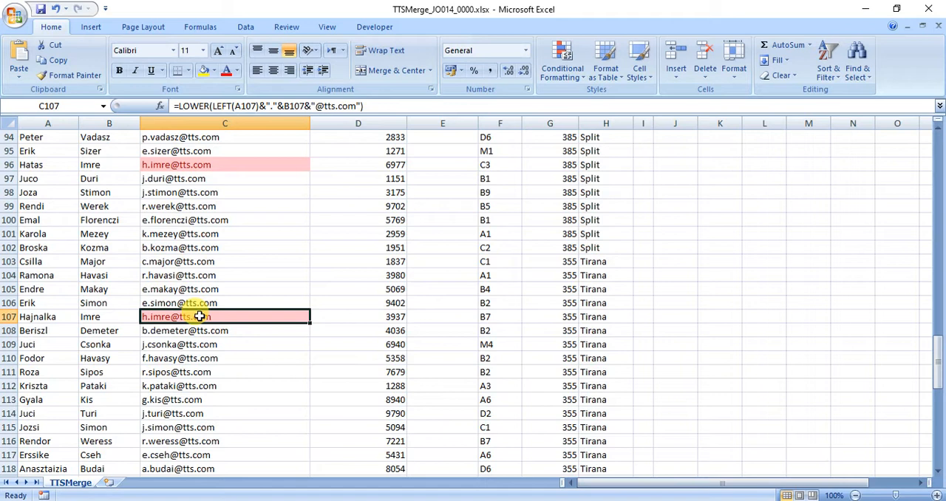
Insert a 1 before the @ in the C107 email formula and check it against the matching address in C96
click(314, 105)
text(1)
key(Return)
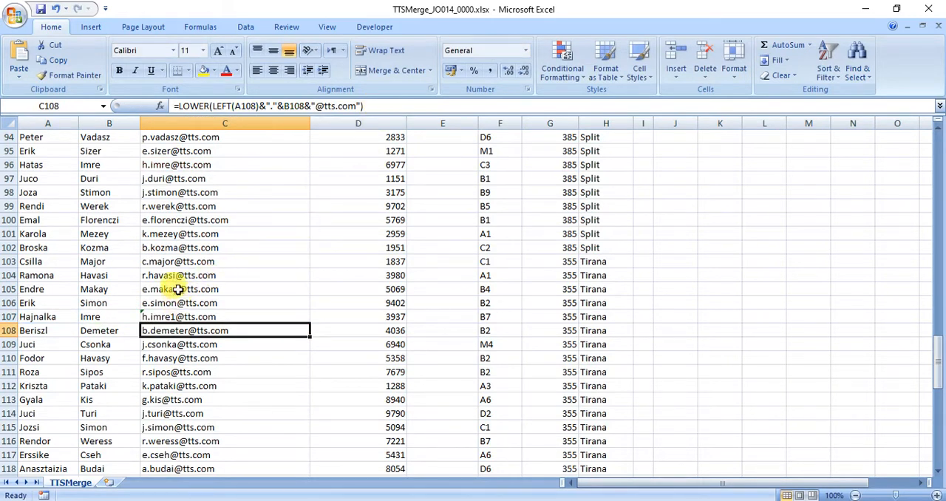
click(172, 165)
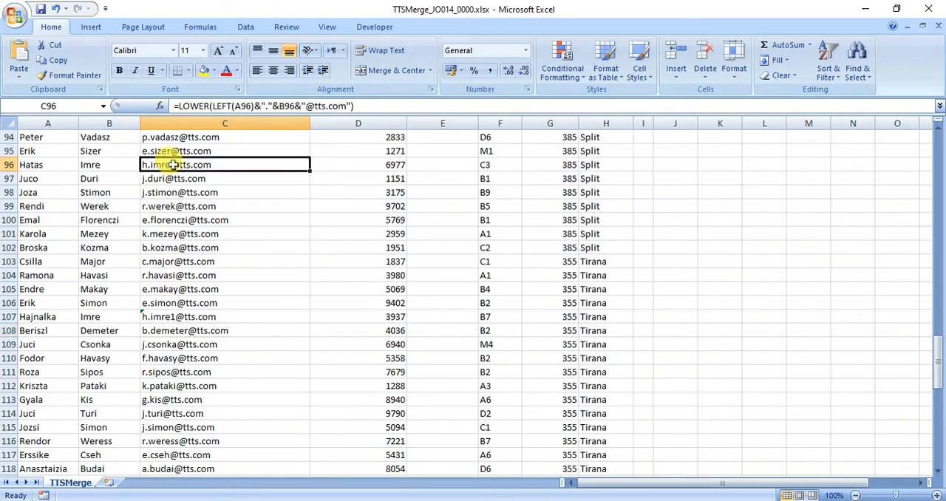
Set the number before the @ in the C107 email formula to 2 and compare it with C96
click(176, 316)
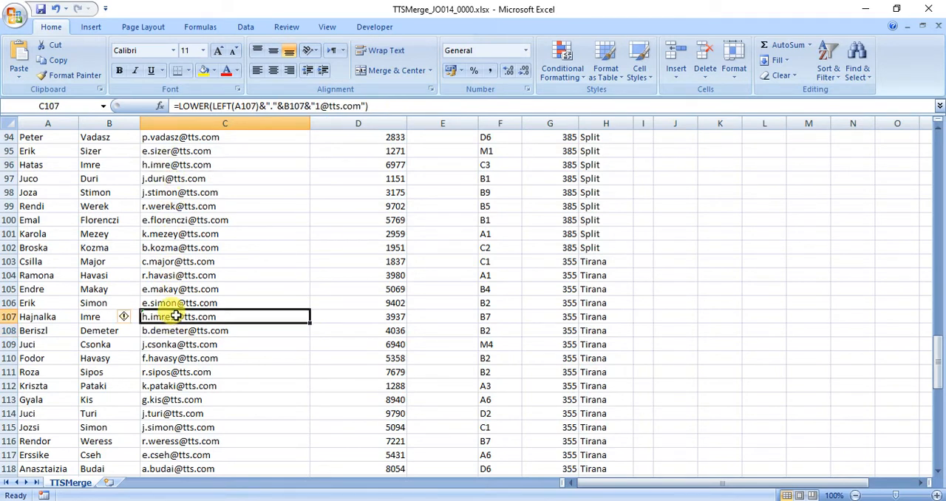
click(316, 105)
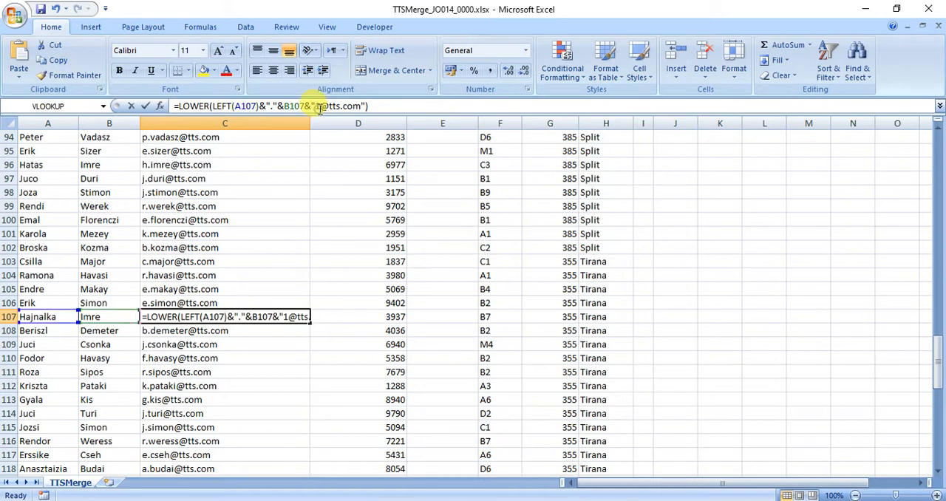
drag(316, 105, 323, 106)
text(2)
key(Return)
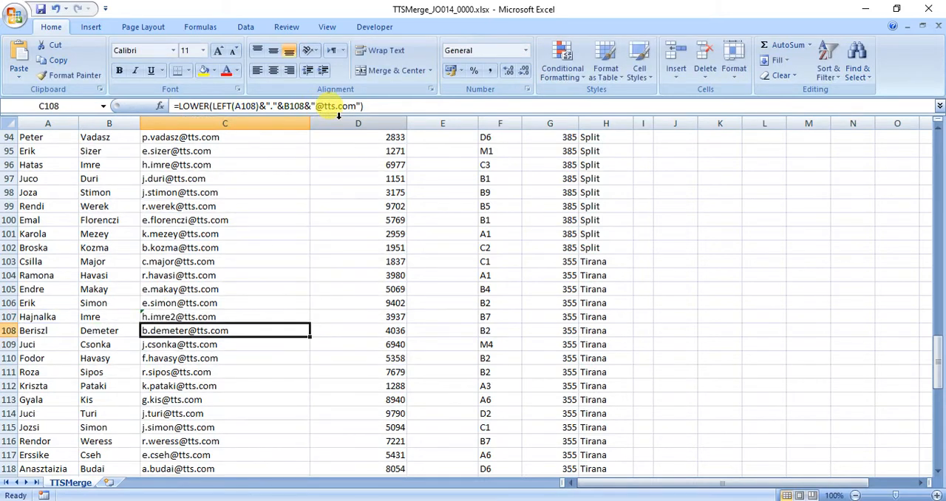
click(153, 316)
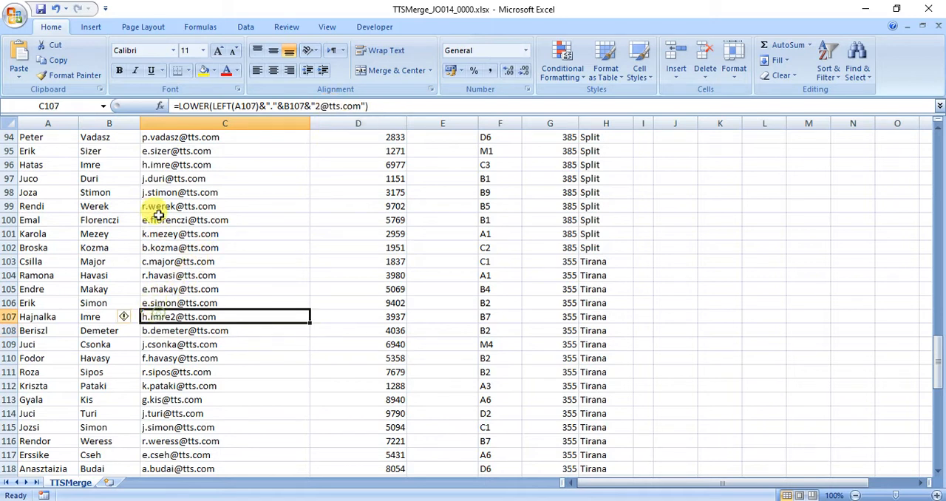
click(166, 166)
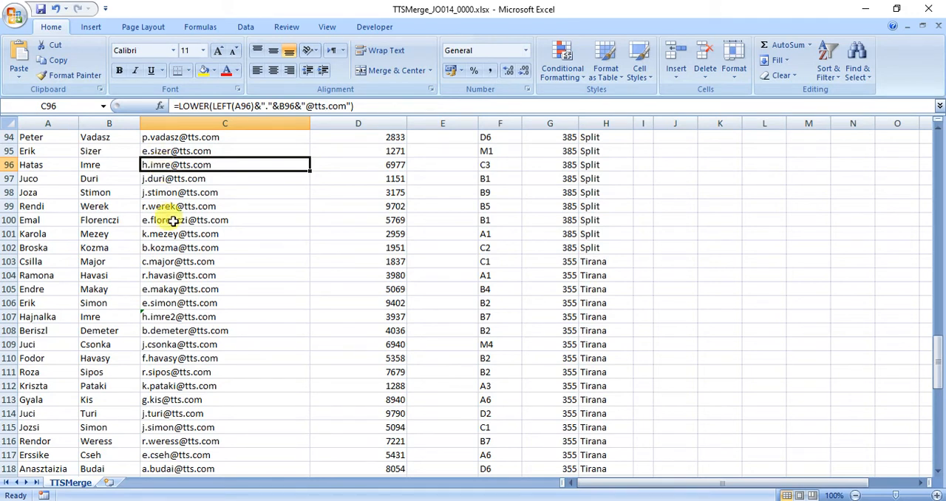
Insert a 2 before the @ in the C30 email formula and compare the address with C13
scroll(164, 309, up, 5)
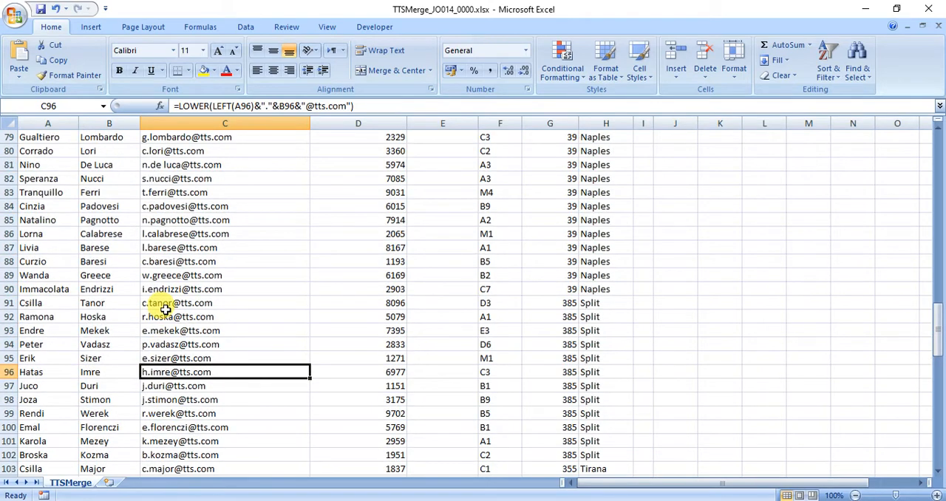
scroll(164, 309, up, 17)
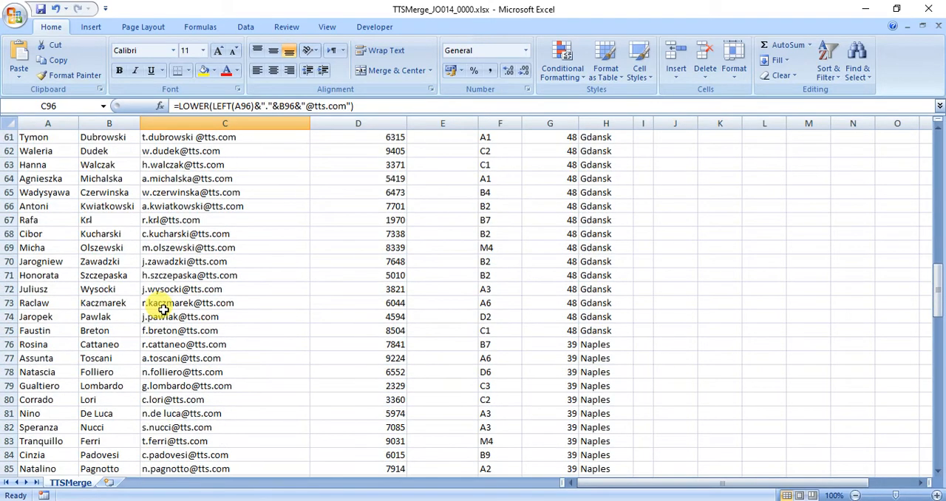
scroll(164, 309, up, 5)
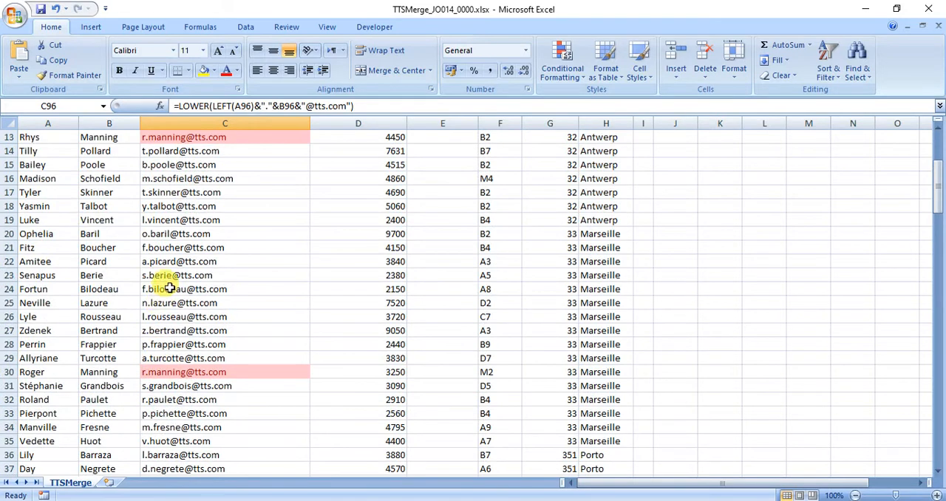
click(185, 371)
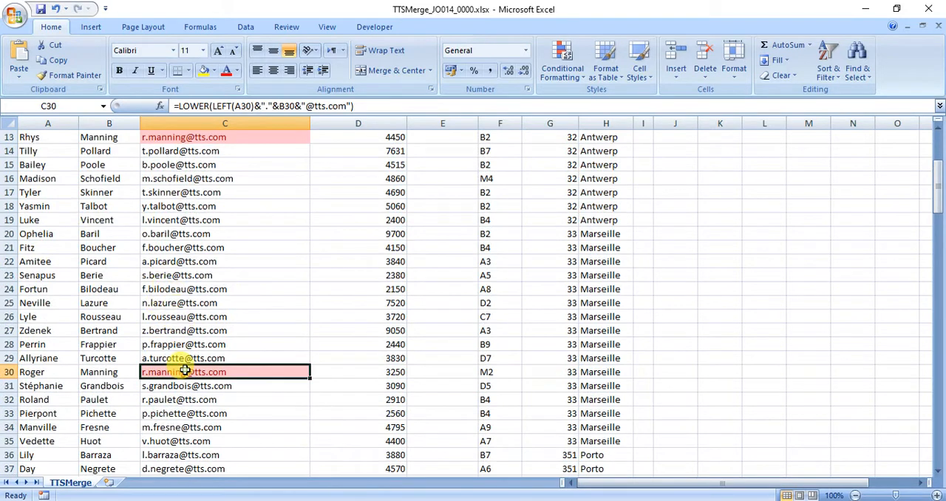
click(305, 106)
text(2)
key(Return)
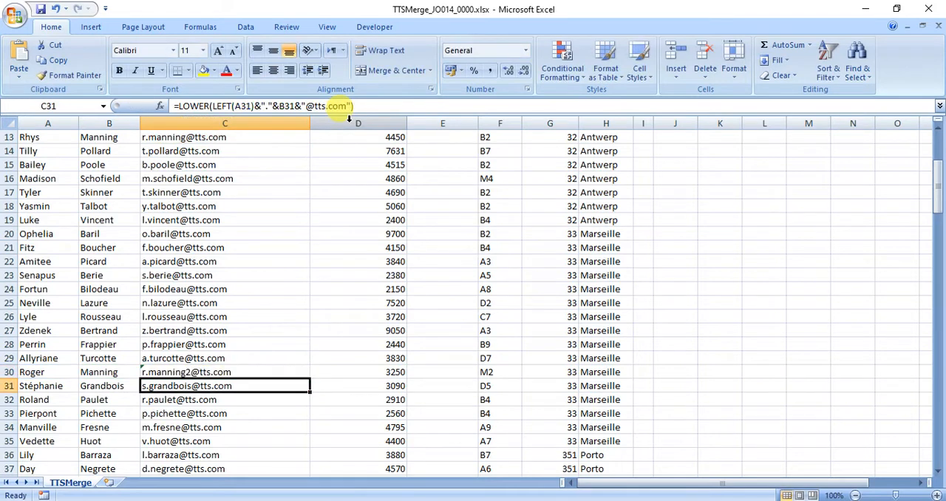
click(150, 373)
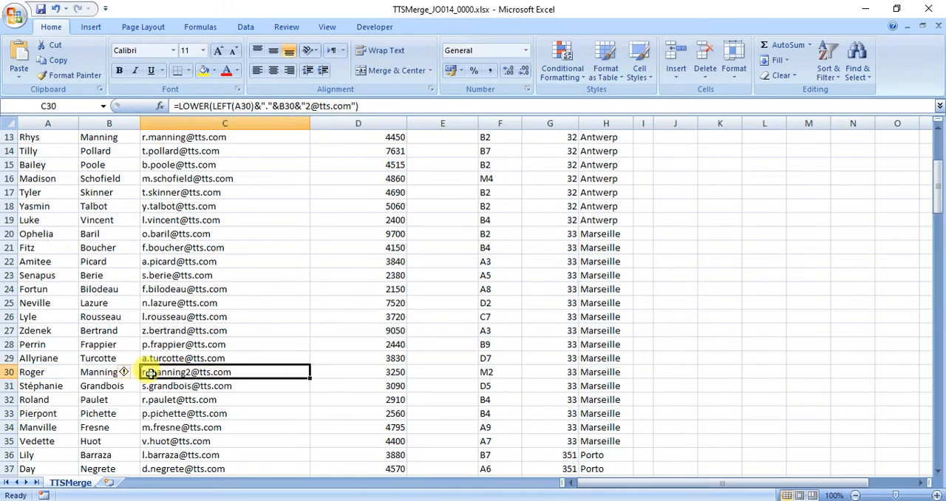
click(179, 139)
scroll(180, 140, up, 1)
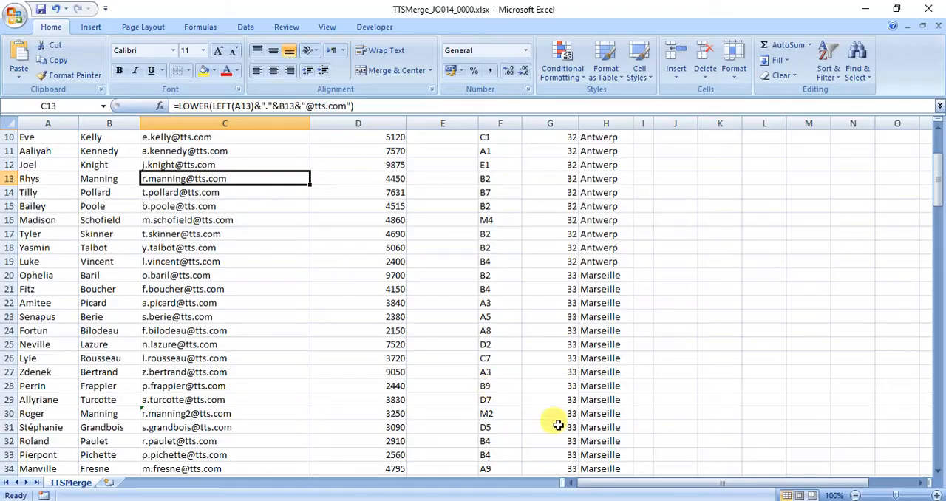
Switch to the question paper in Adobe Reader and read in task (d) how the new payroll number is built from the staff fields
key(alt+Tab)
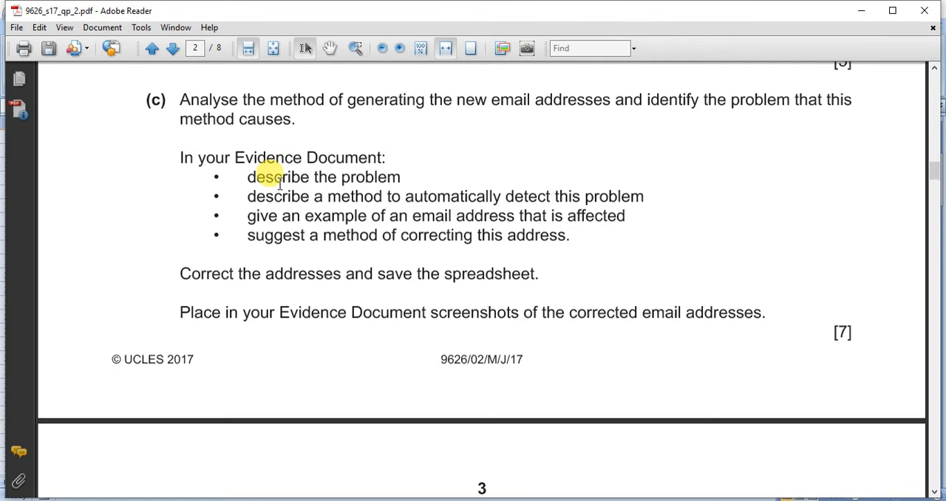
scroll(279, 181, down, 5)
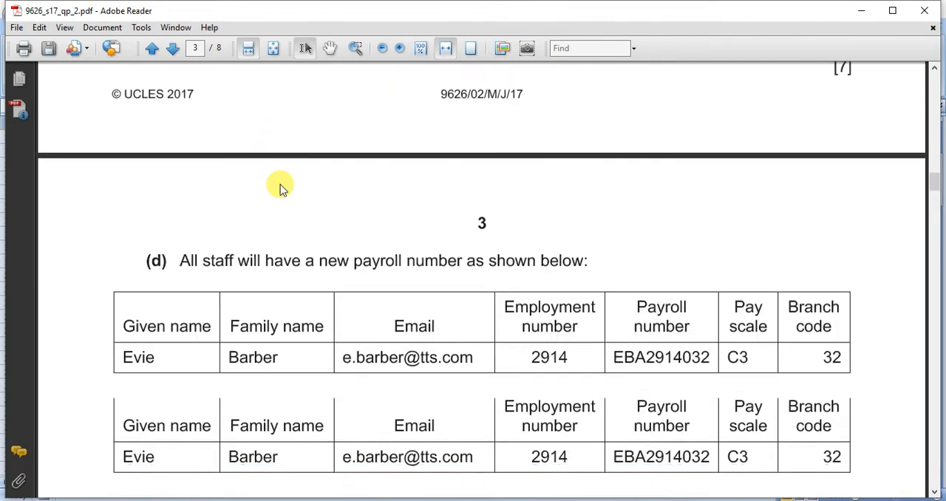
scroll(277, 181, down, 2)
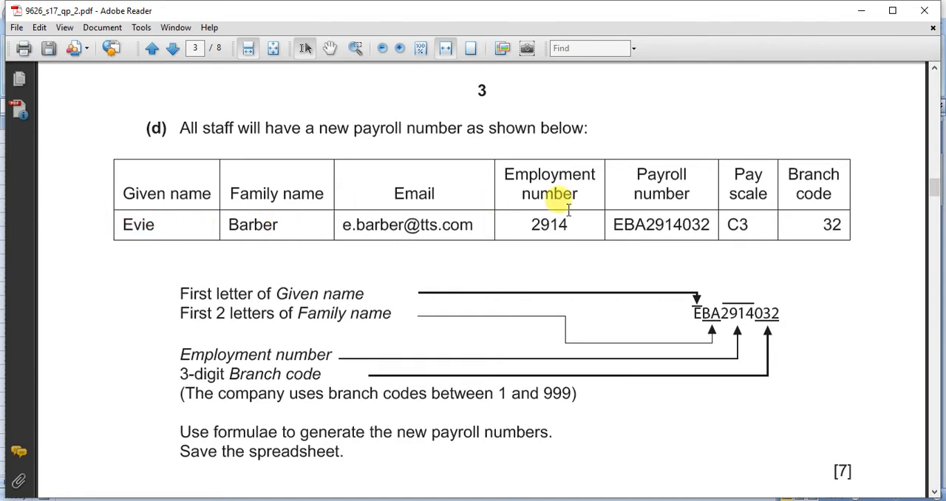
drag(531, 224, 754, 224)
drag(819, 224, 845, 229)
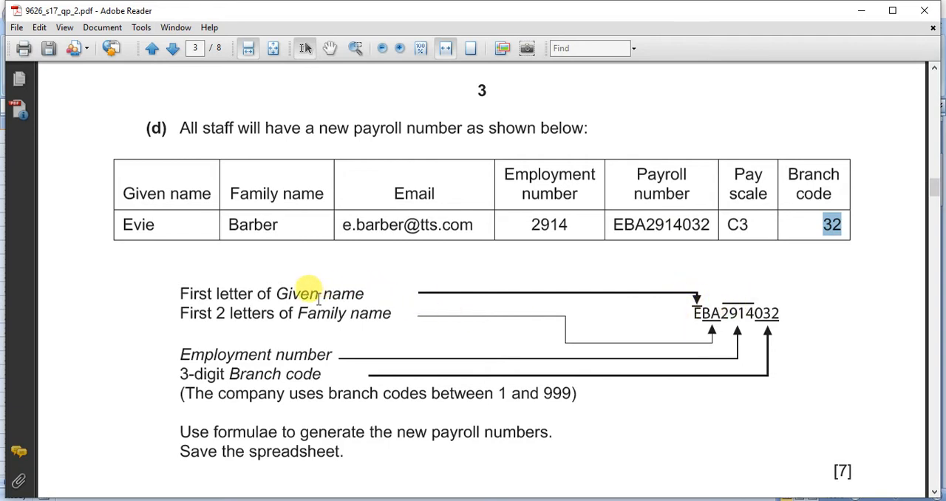
drag(216, 314, 356, 314)
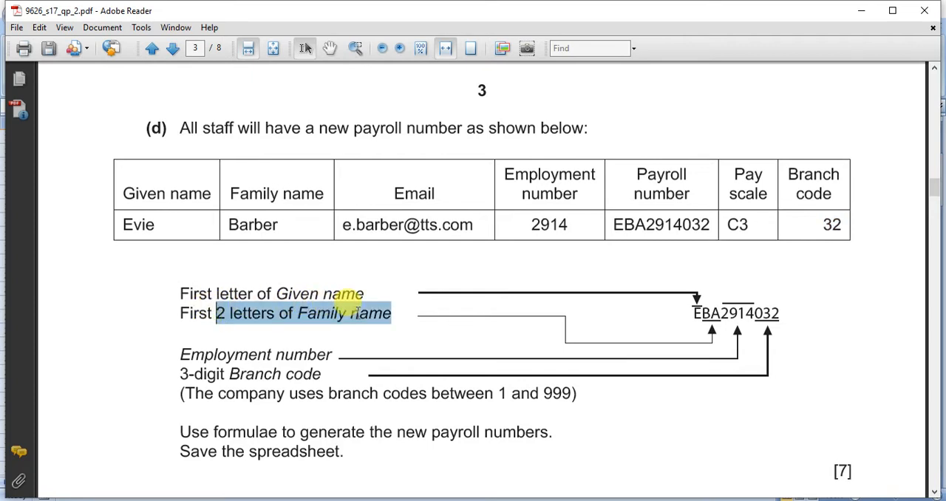
drag(692, 310, 707, 302)
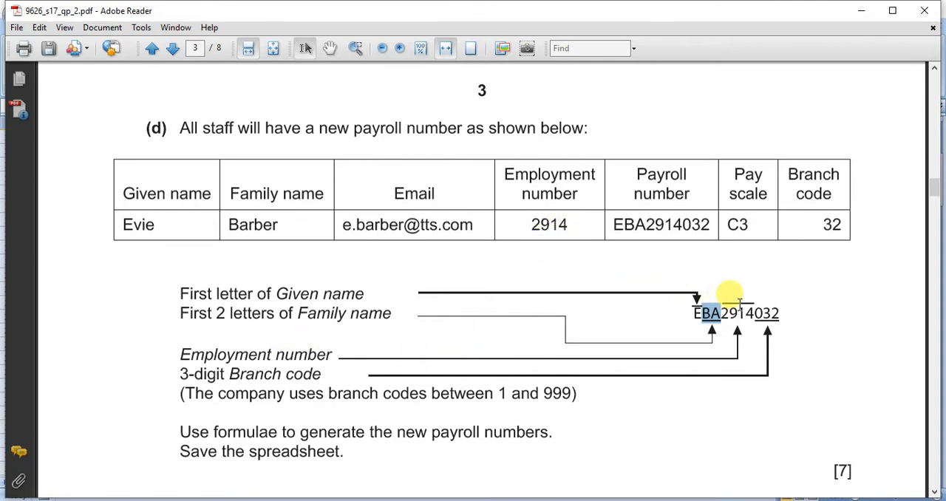
drag(754, 313, 777, 313)
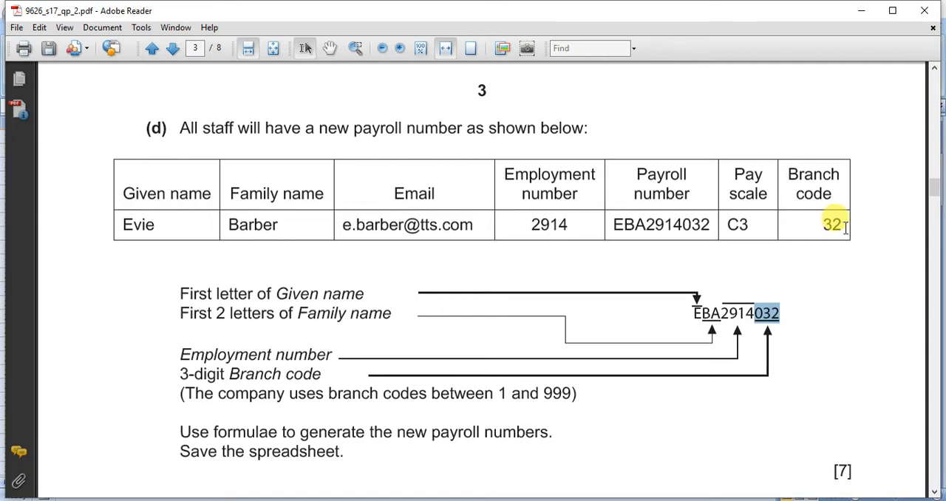
drag(180, 375, 304, 375)
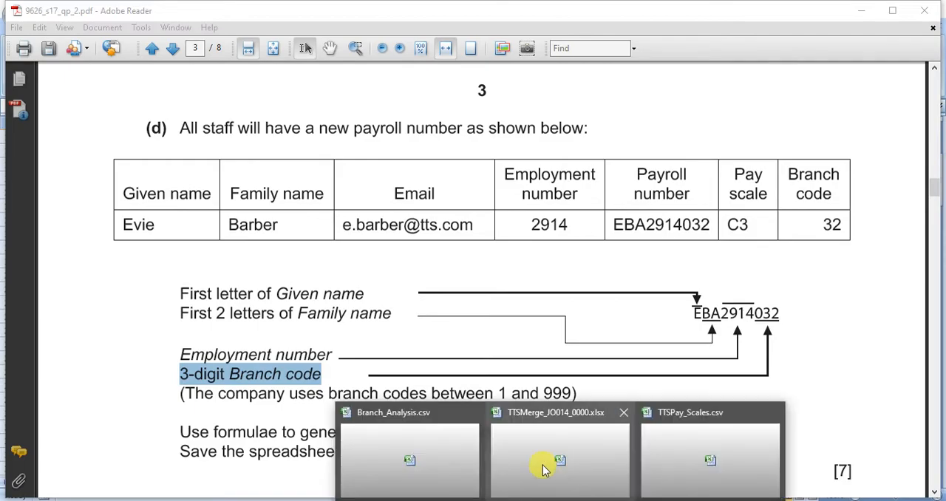
Switch to the TTSMerge workbook in Excel and examine how many digits the branch codes in column G have across the branches
click(542, 466)
scroll(565, 183, up, 3)
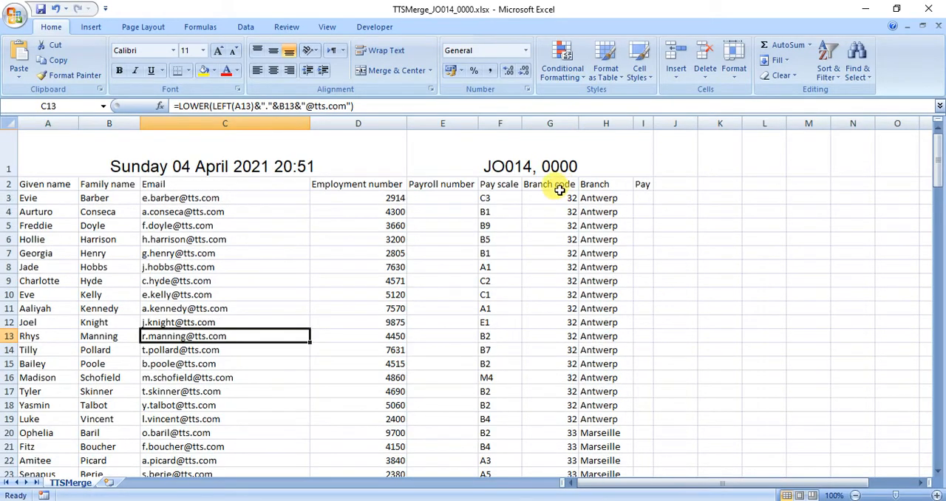
click(545, 124)
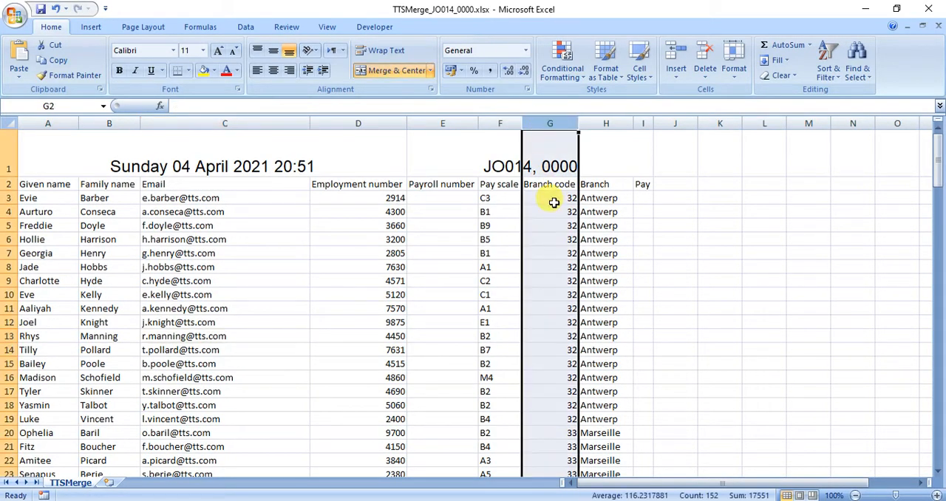
scroll(553, 202, down, 9)
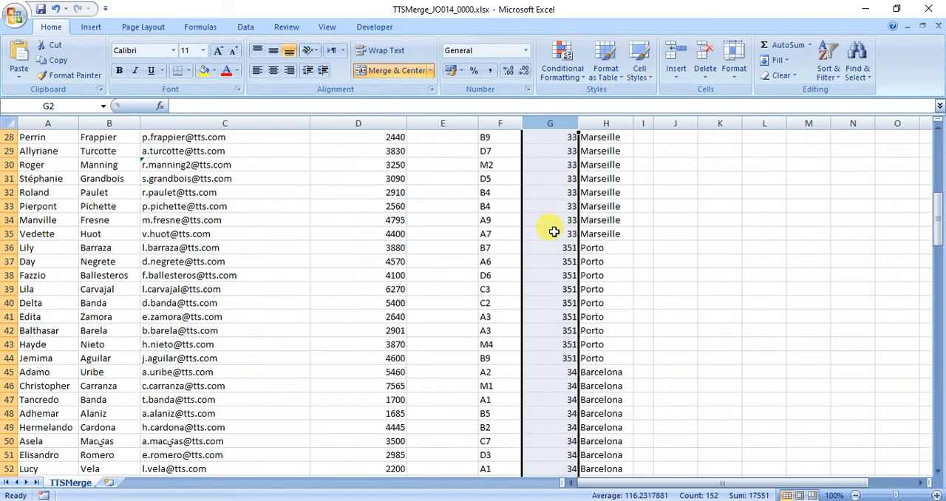
click(550, 246)
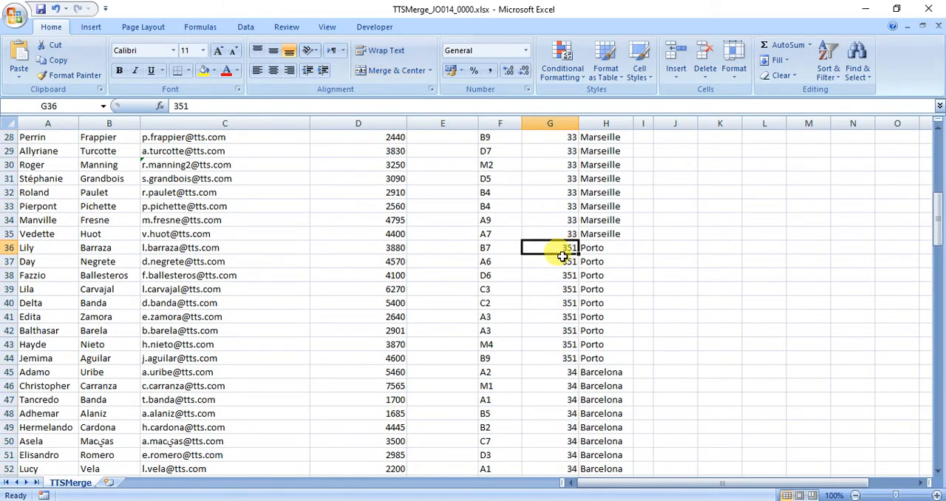
scroll(562, 256, down, 17)
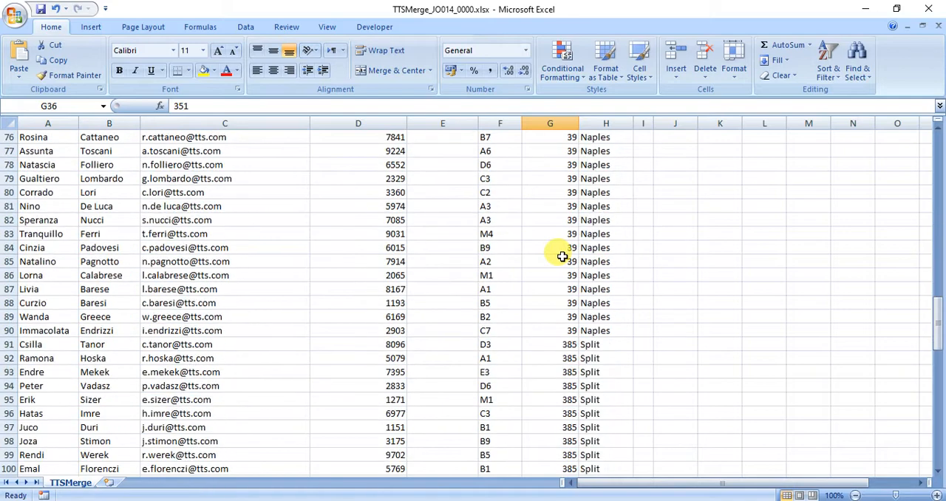
scroll(562, 256, down, 2)
click(554, 239)
scroll(558, 240, down, 10)
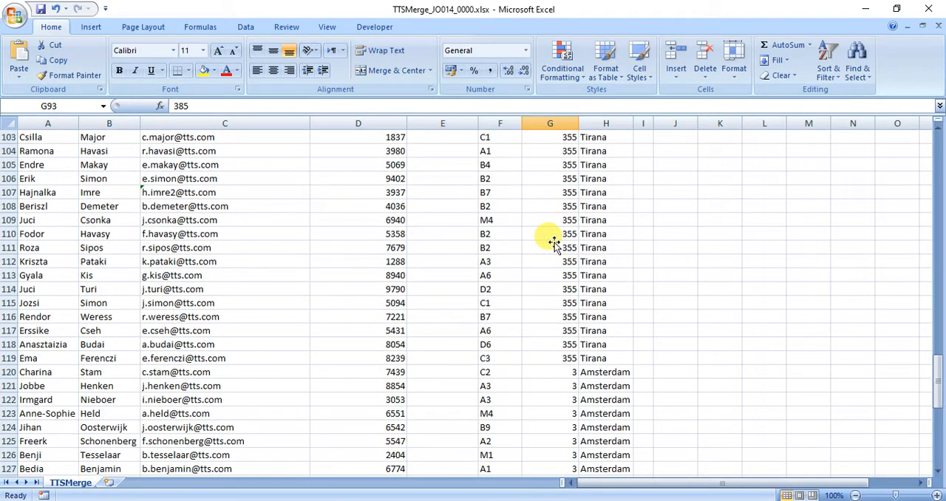
click(558, 244)
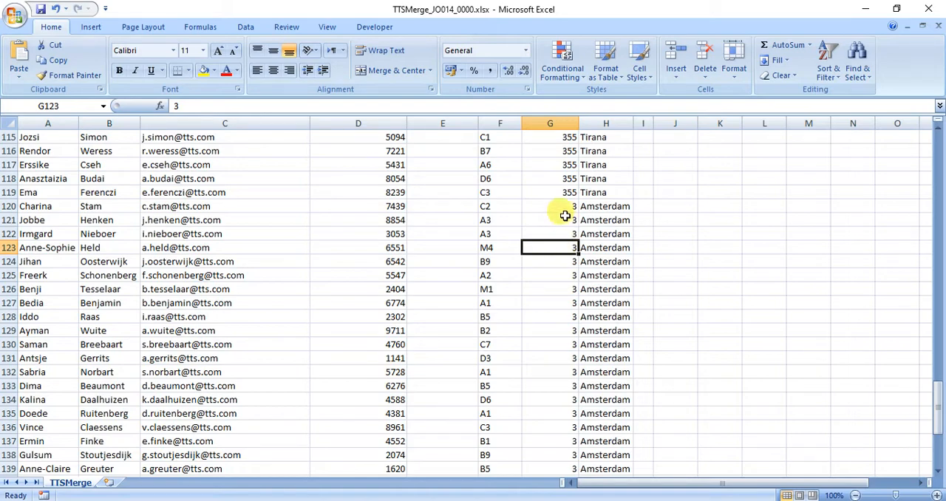
scroll(572, 207, up, 20)
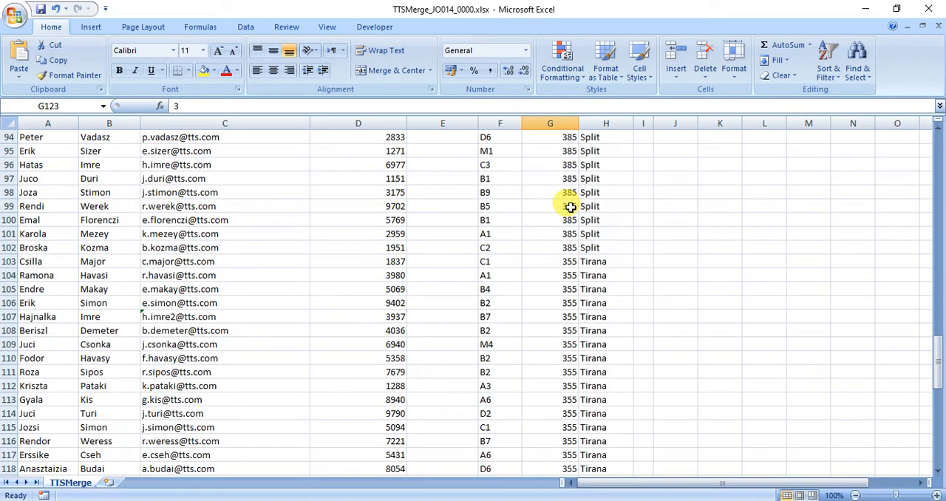
scroll(571, 208, up, 8)
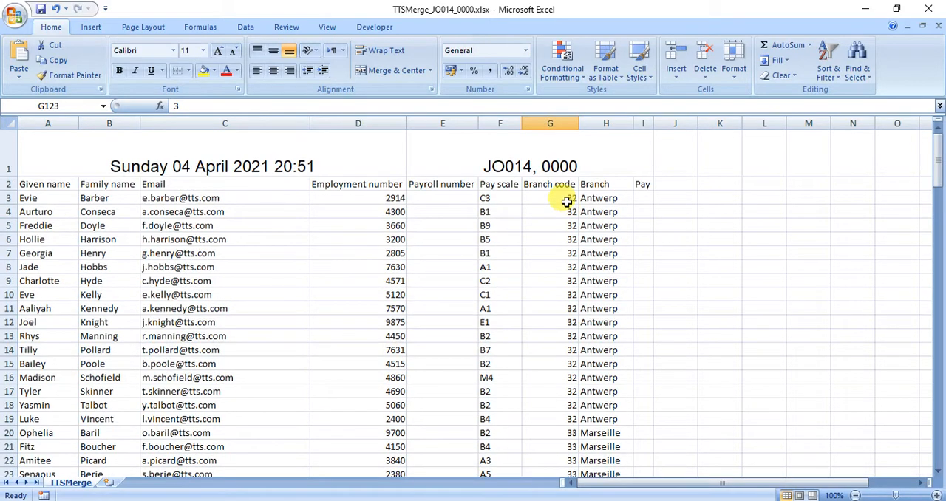
click(551, 195)
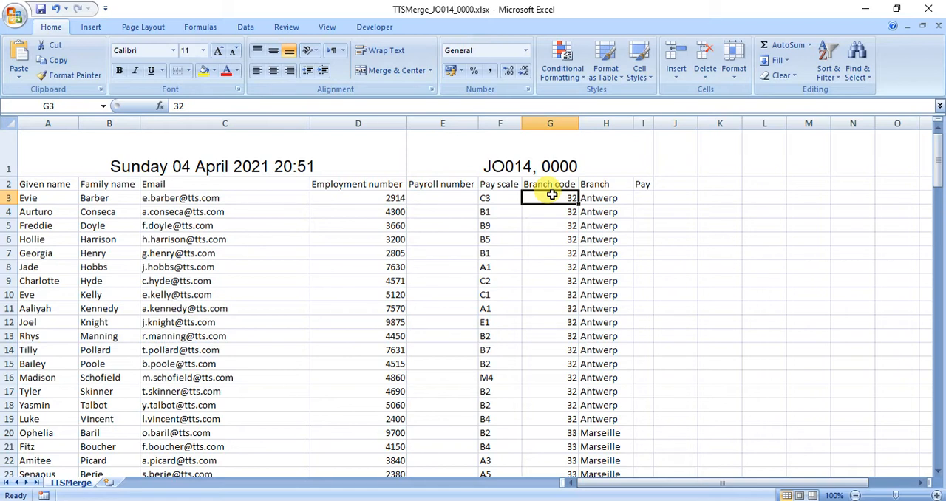
Select payroll number cell E3 and reread the payroll number format and formula instructions of task (d) in the Adobe Reader question paper
click(431, 198)
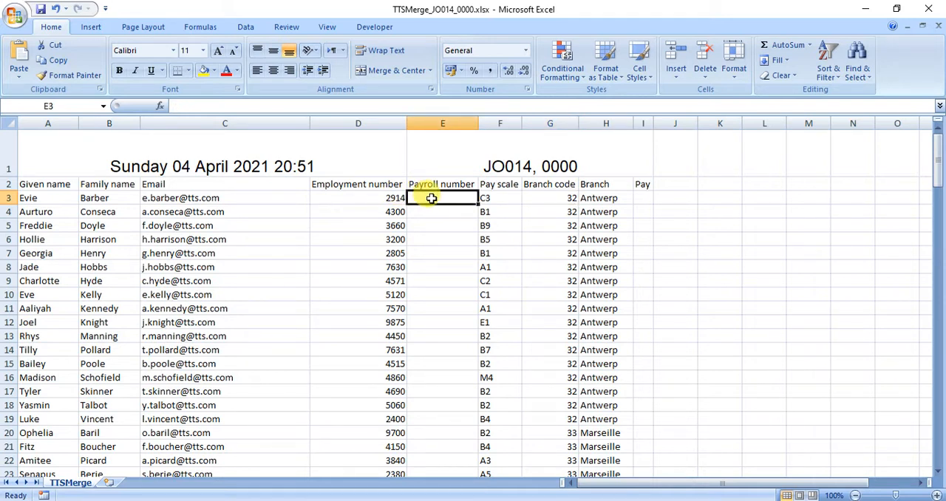
click(488, 500)
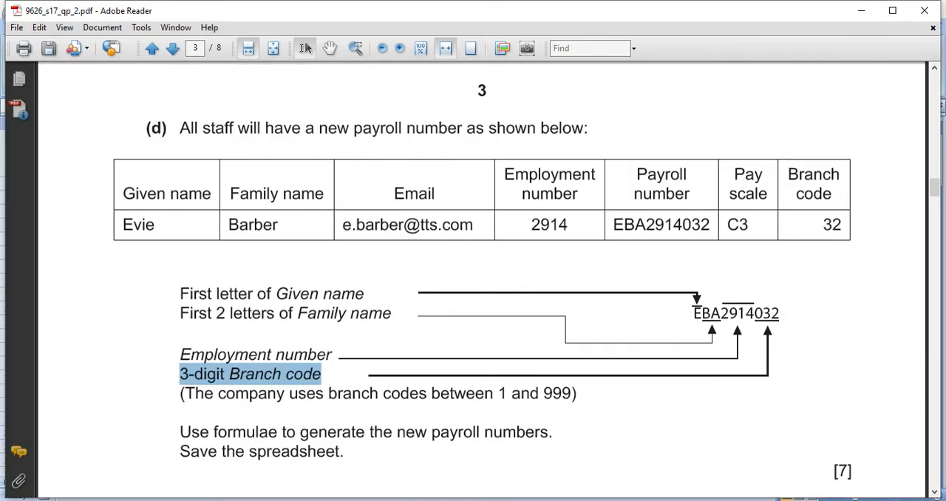
drag(610, 224, 678, 226)
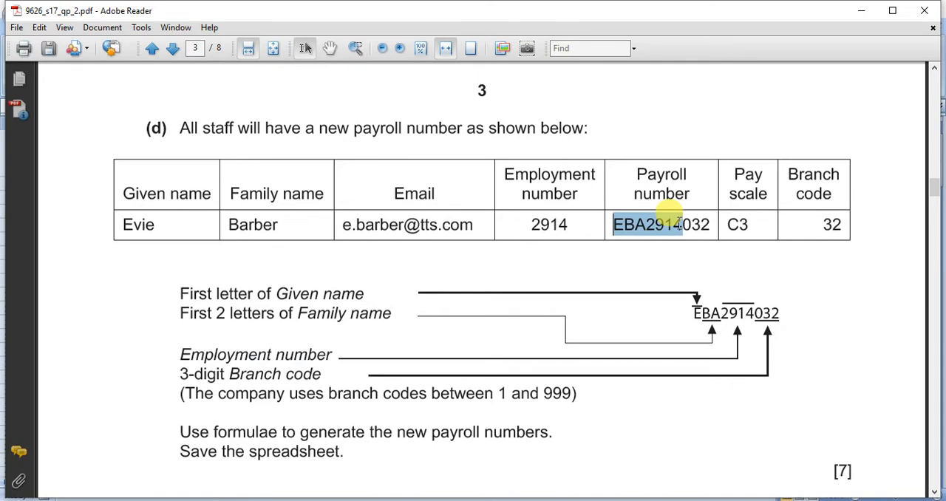
scroll(376, 316, down, 3)
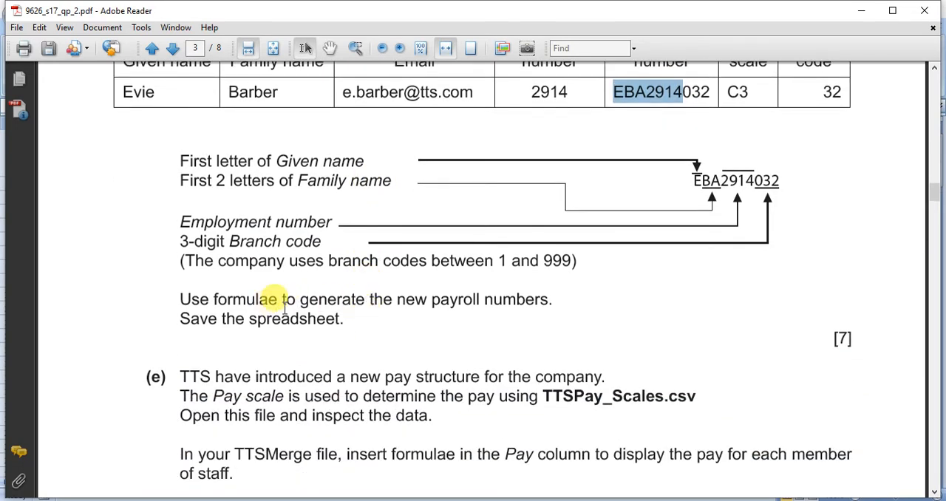
drag(345, 319, 197, 166)
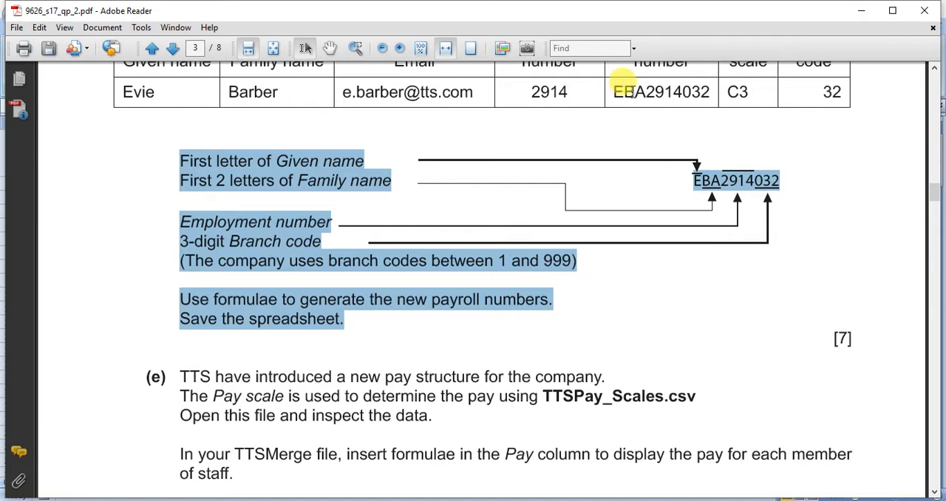
drag(645, 92, 613, 91)
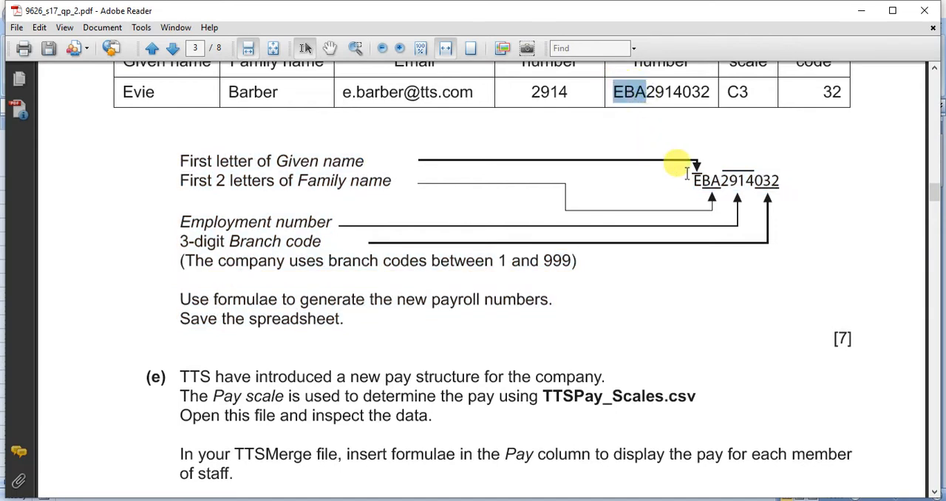
Return to the TTSMerge workbook in Excel and begin the E3 payroll formula with the given name's first letter, =LEFT(A3,1)
mouse_move(643, 473)
click(576, 450)
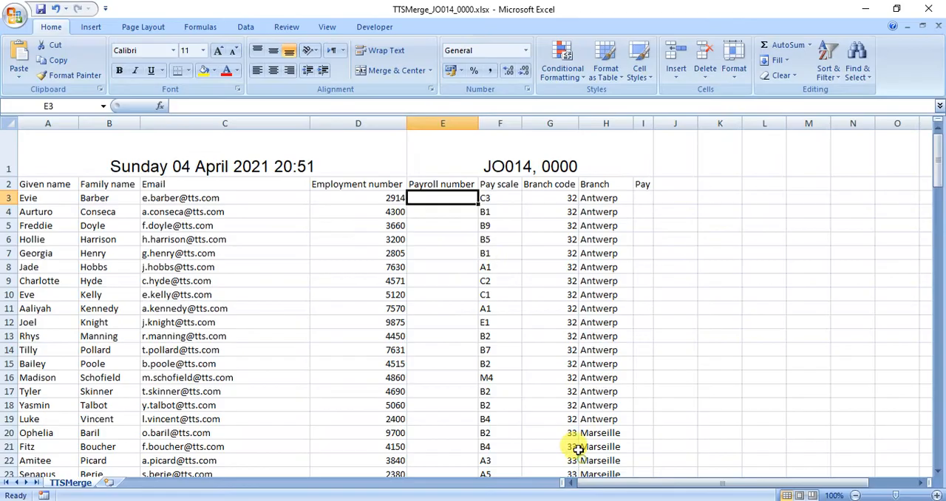
text(=)
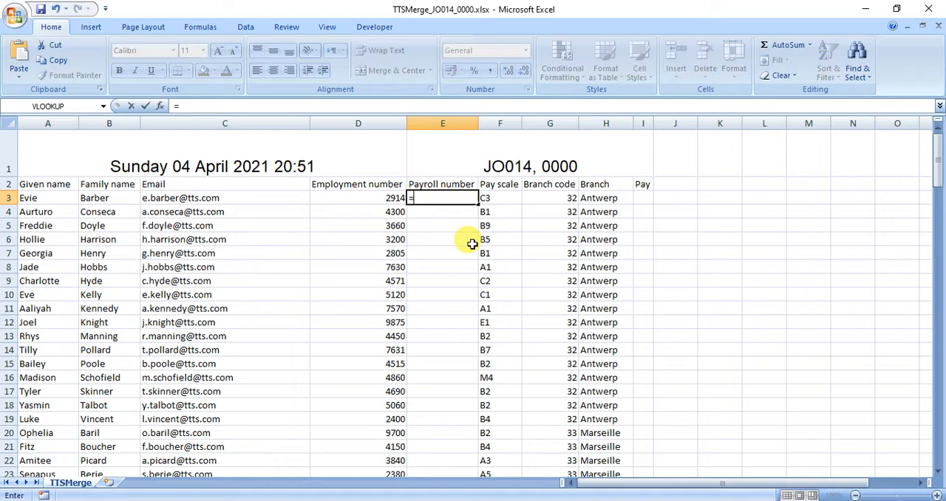
text(left)
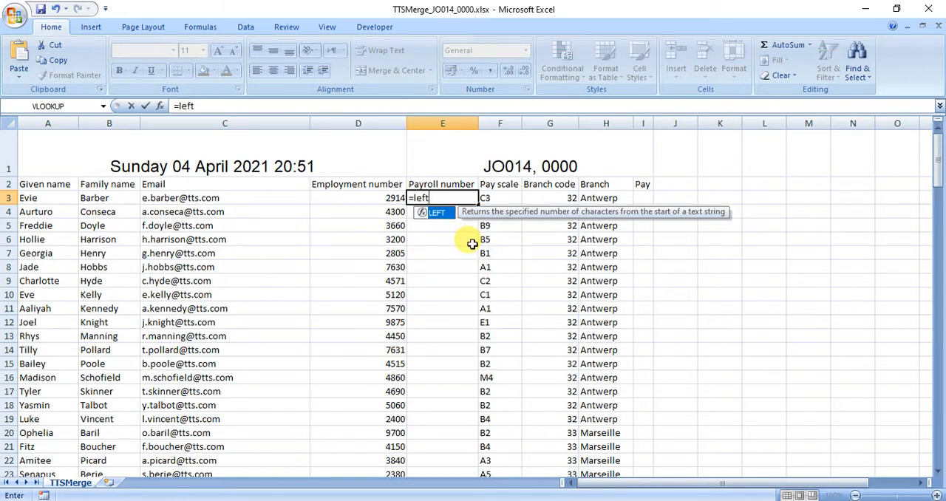
text(()
click(74, 199)
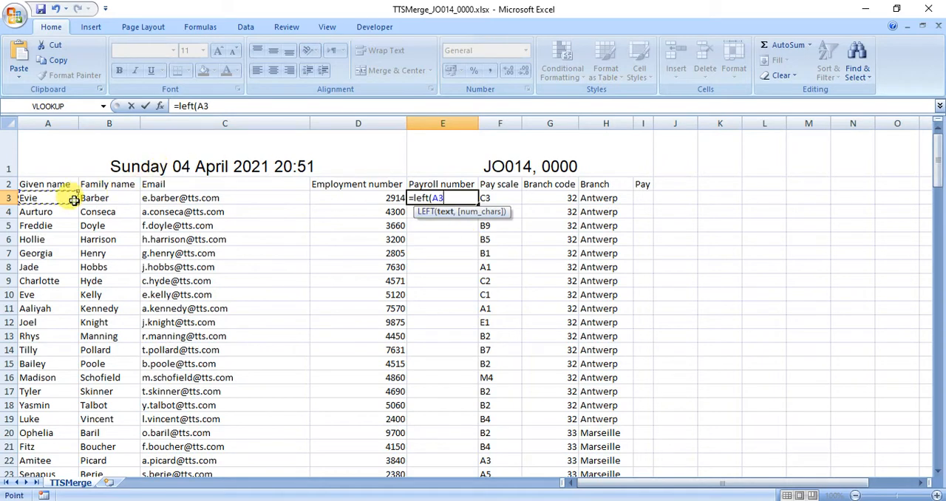
text(,1))
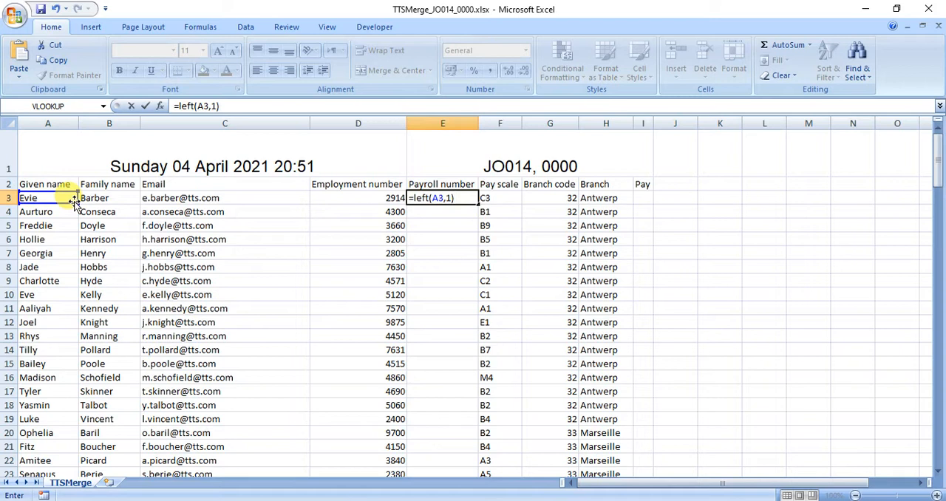
text(&)
text(left)
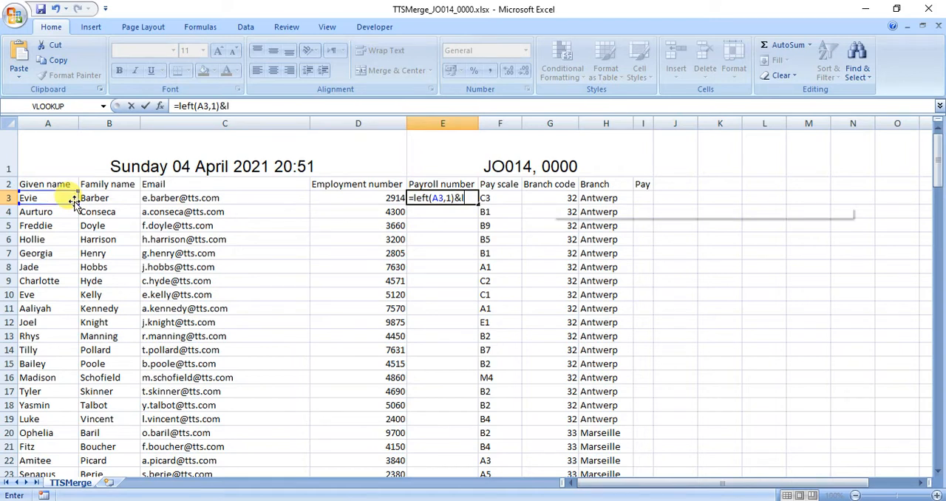
text(()
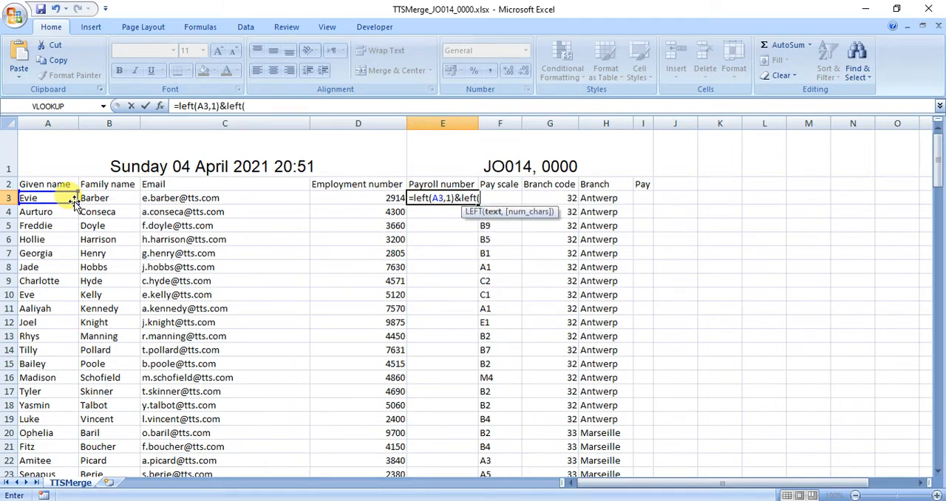
Append the first two letters of the family name to the E3 formula with &LEFT(B3,2) and enter it
click(101, 204)
text(,2))
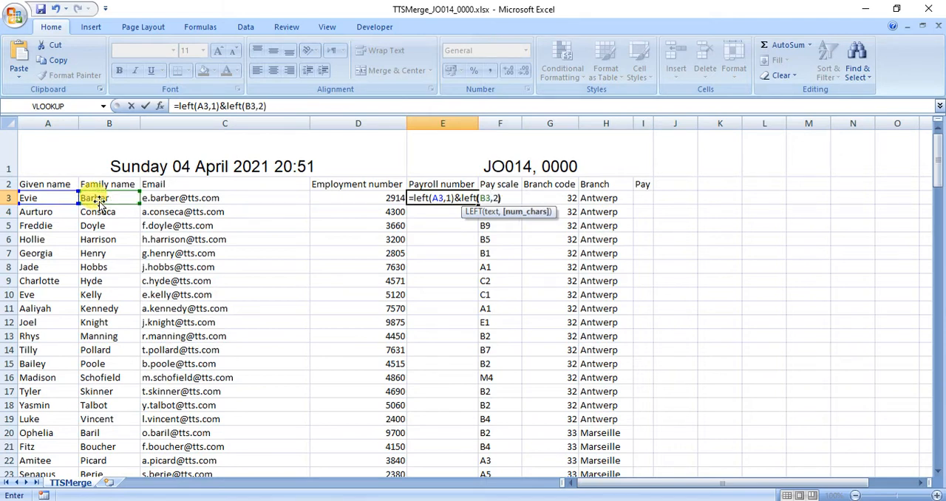
key(Return)
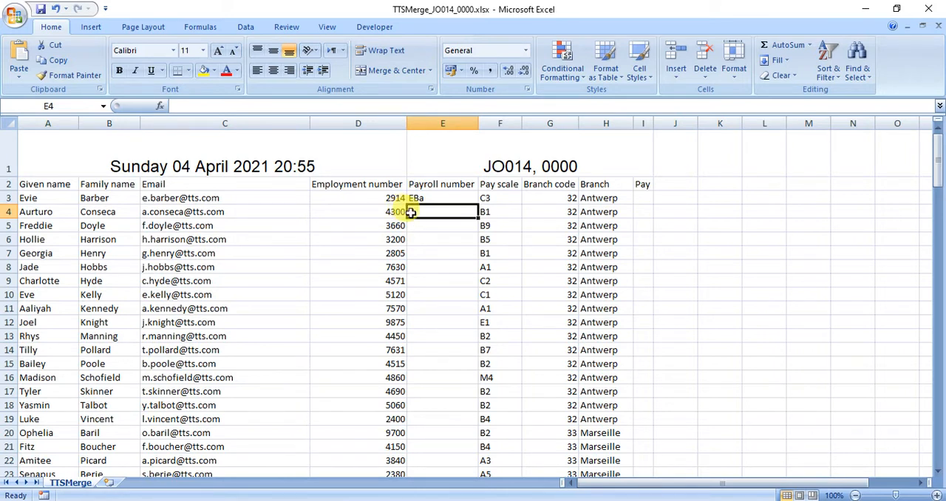
Wrap the E3 payroll formula in UPPER so it reads =UPPER(LEFT(A3,1)&LEFT(B3,2)), and enter it
click(438, 196)
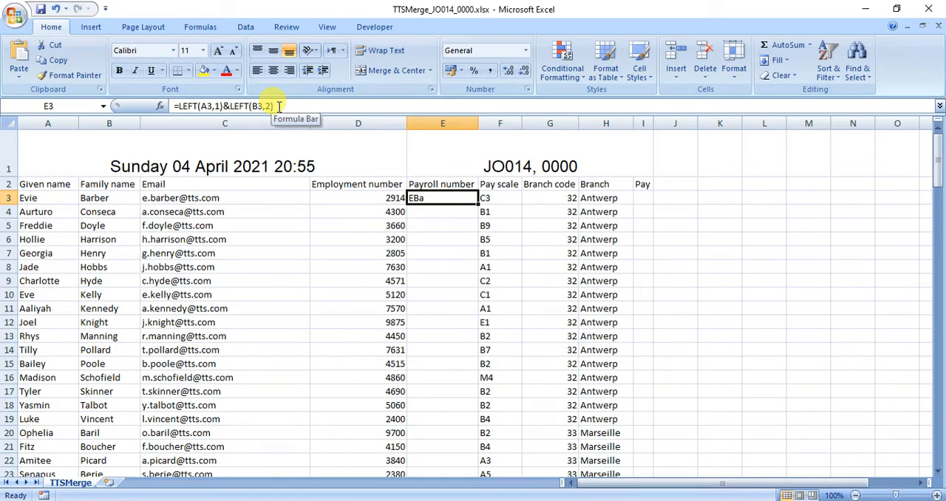
click(177, 106)
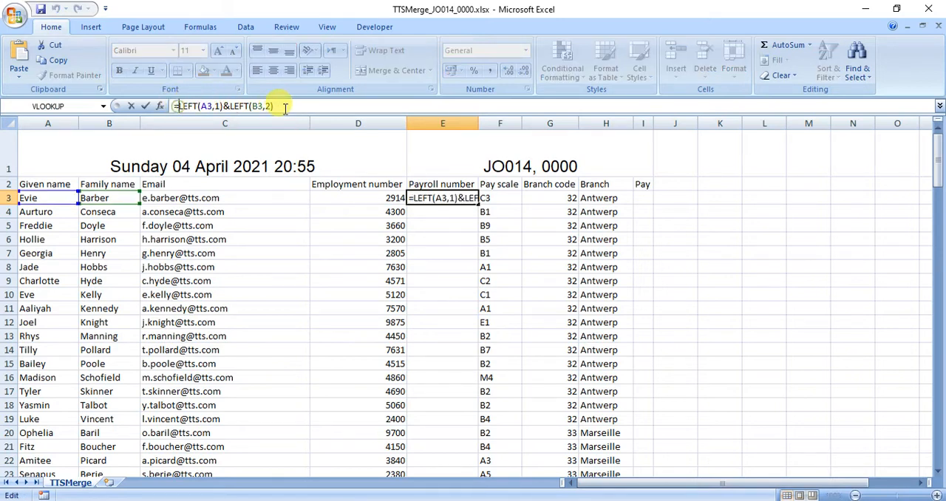
text(upper()
key(End)
text())
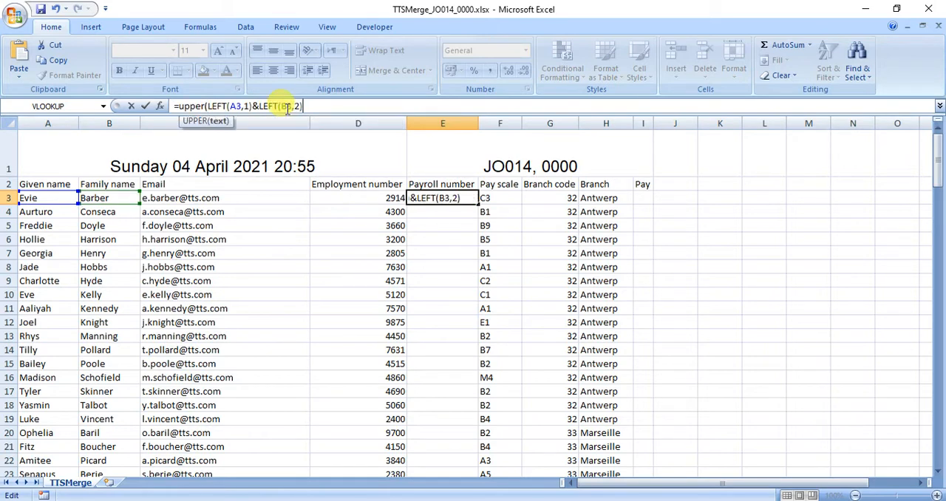
text())
key(Return)
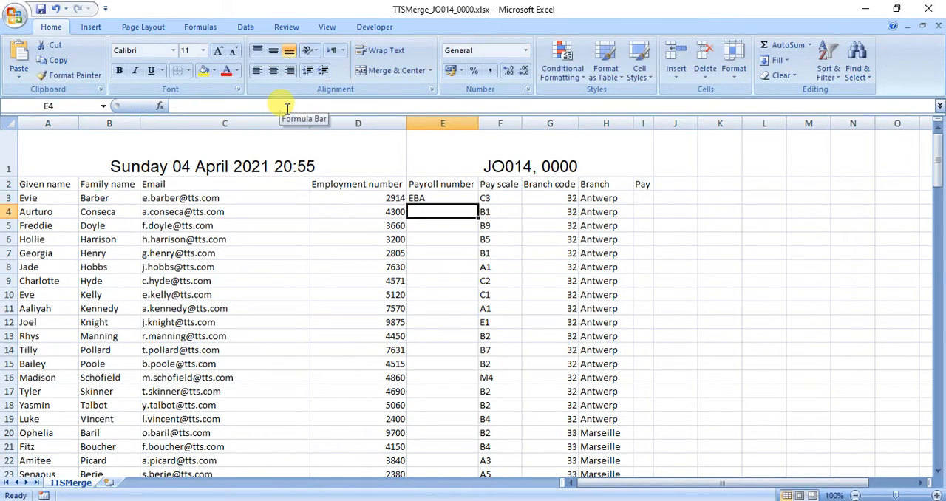
Append the employment number to the E3 payroll formula with &D3 and enter it
click(423, 198)
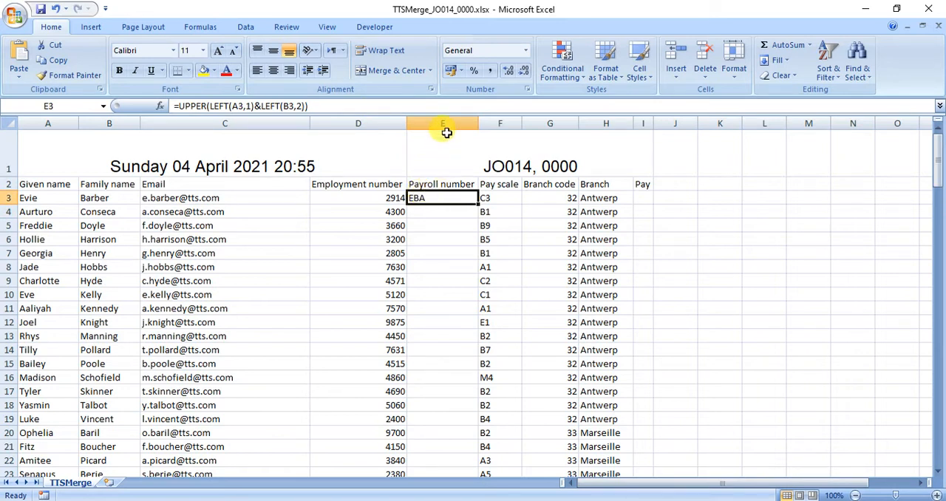
click(371, 106)
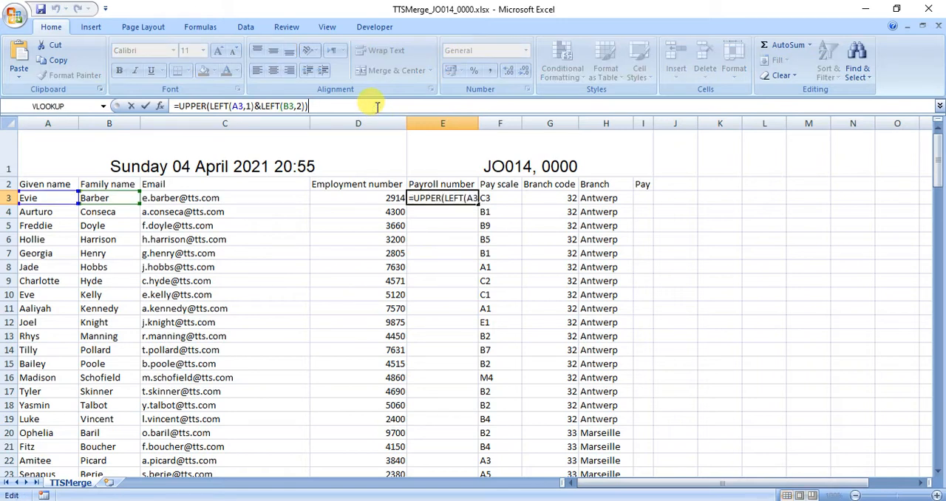
text(&)
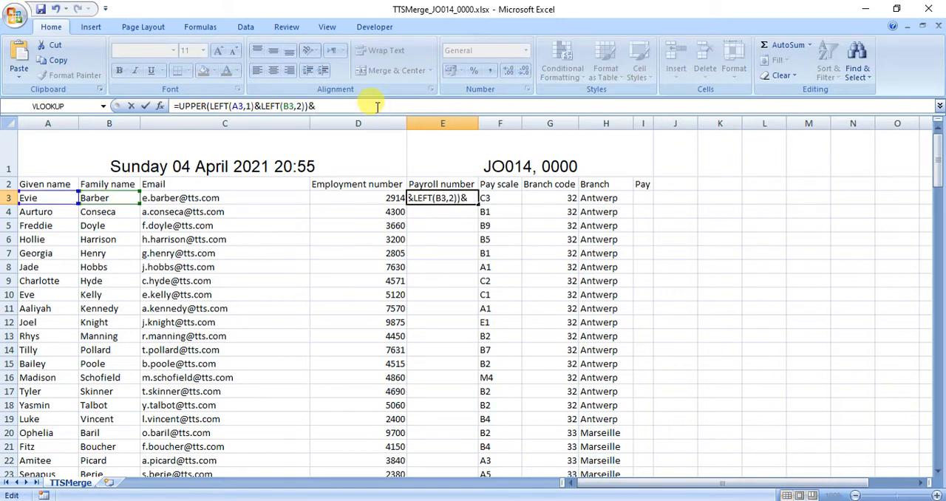
click(376, 198)
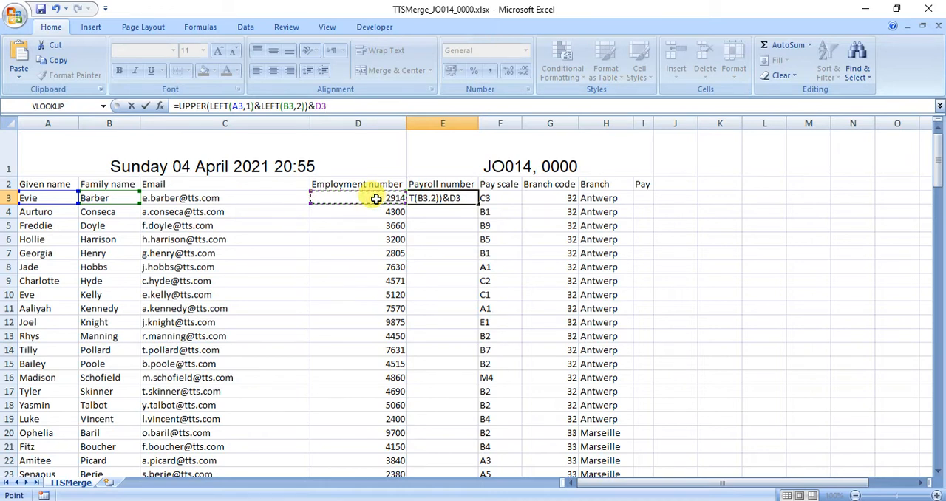
key(Return)
Append the three-digit branch code to the E3 formula with &RIGHT("00"&G3,3) and fill it down the Payroll number column
click(427, 198)
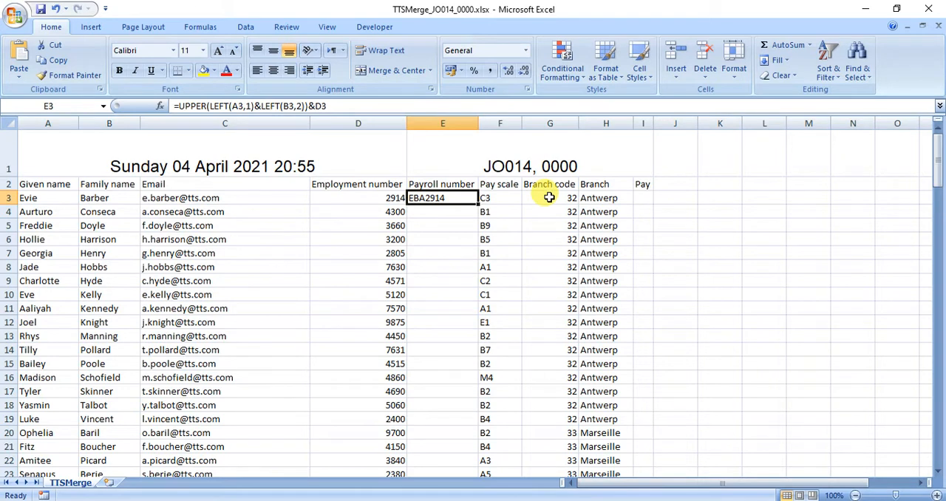
click(341, 106)
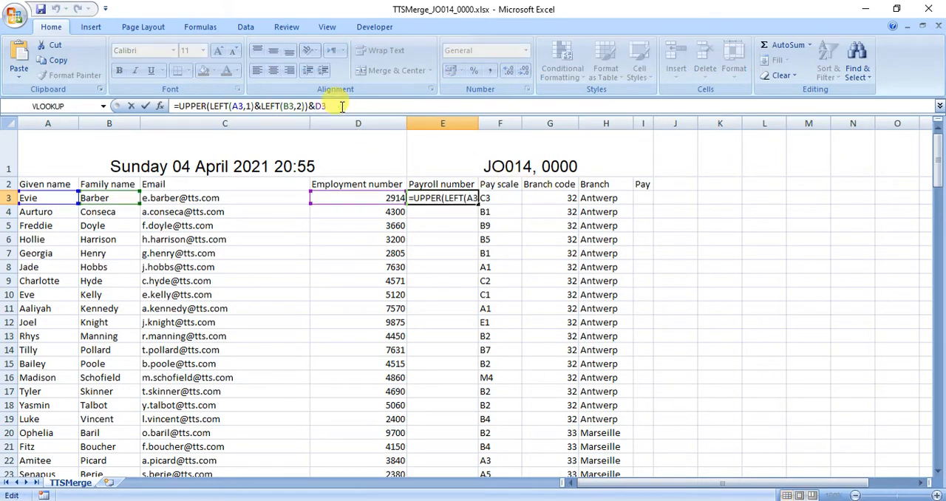
text(&)
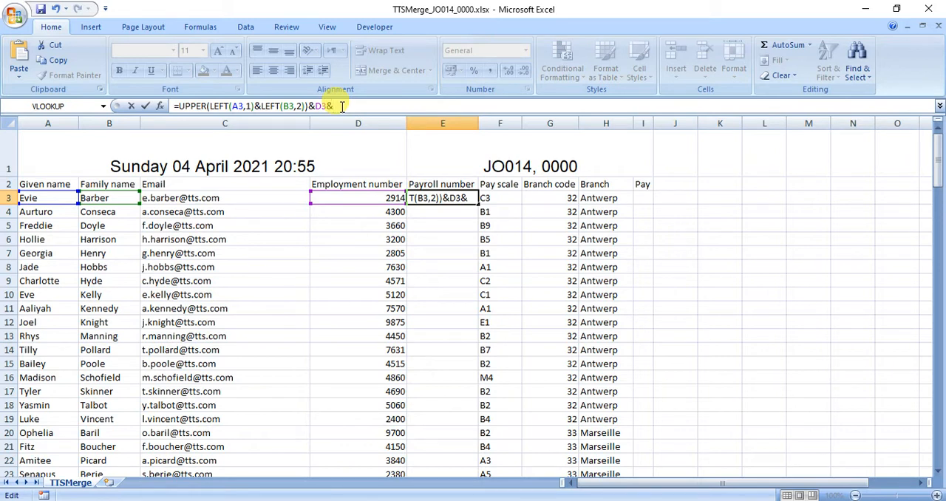
text(right)
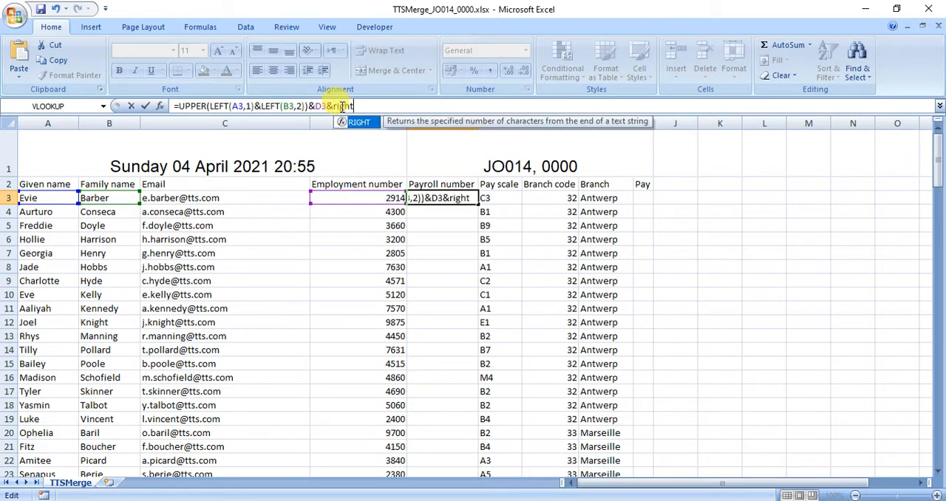
text(()
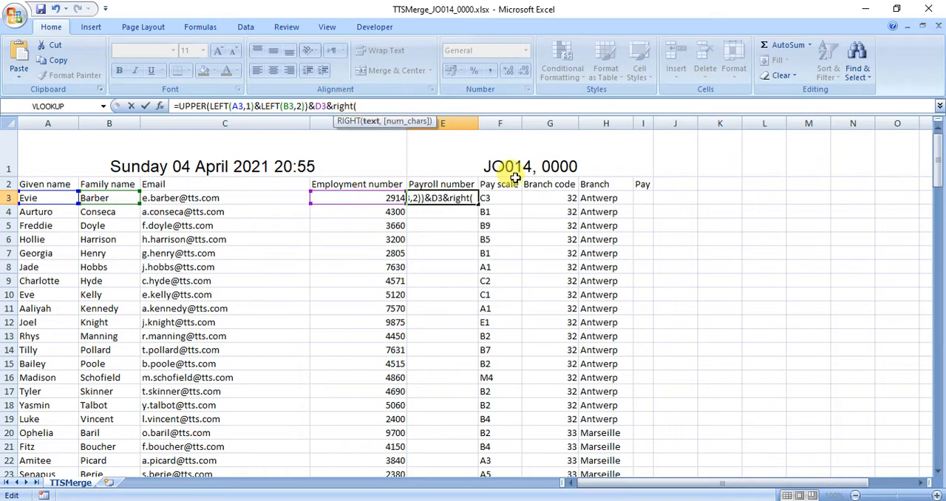
text("00)
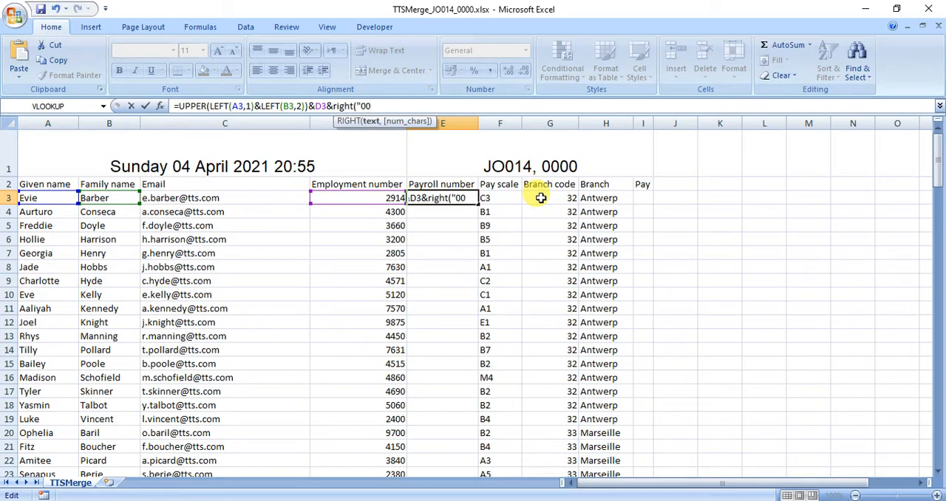
text("&)
click(540, 198)
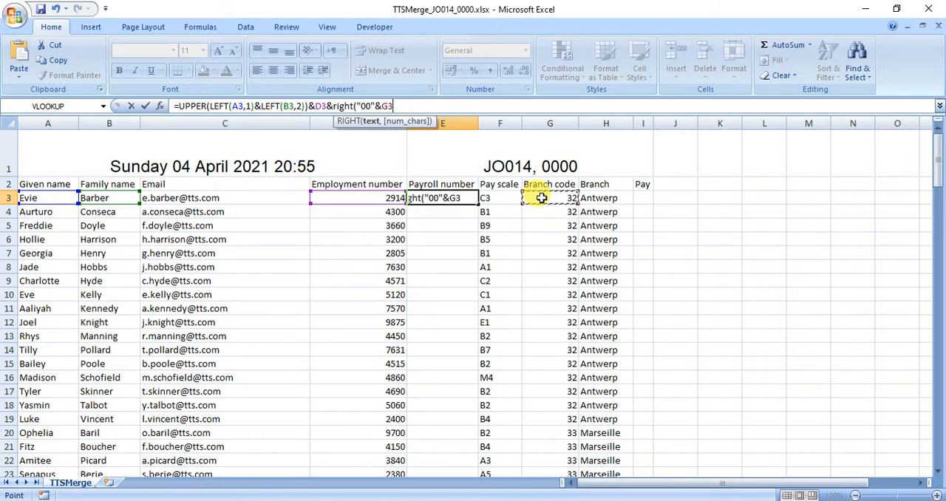
text(,)
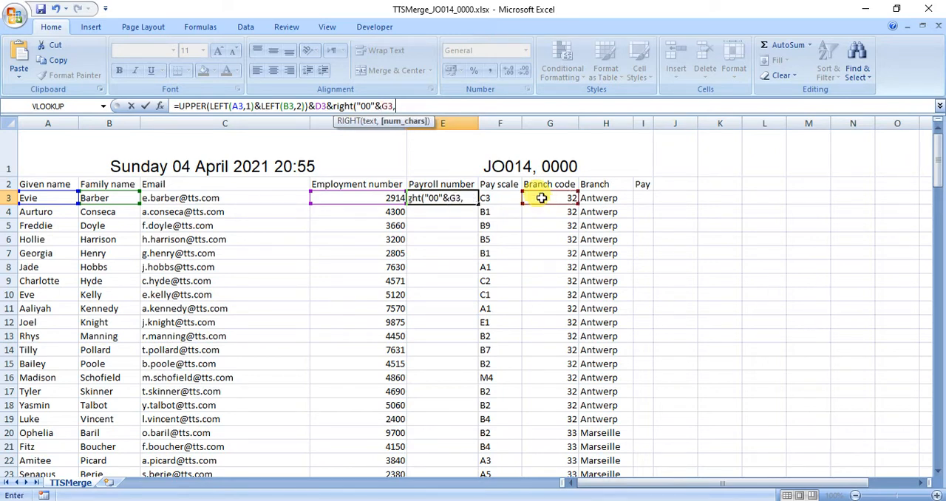
text(3))
key(Return)
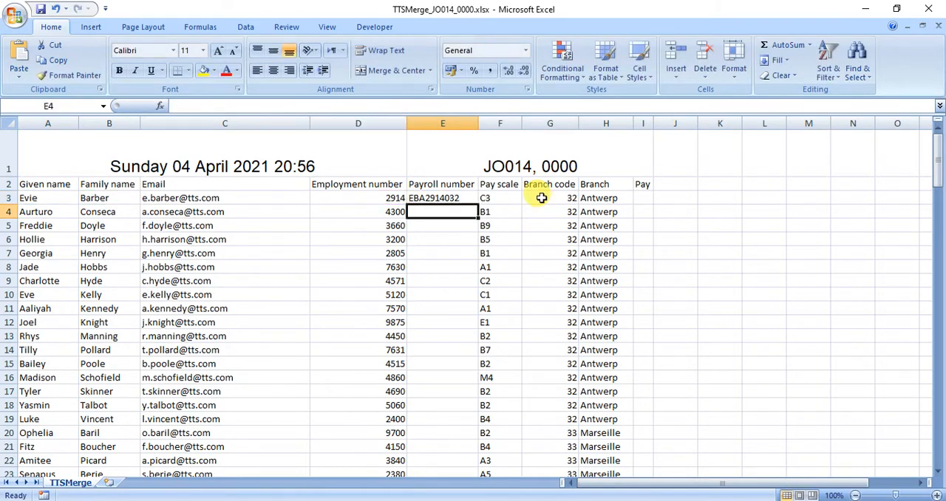
click(464, 199)
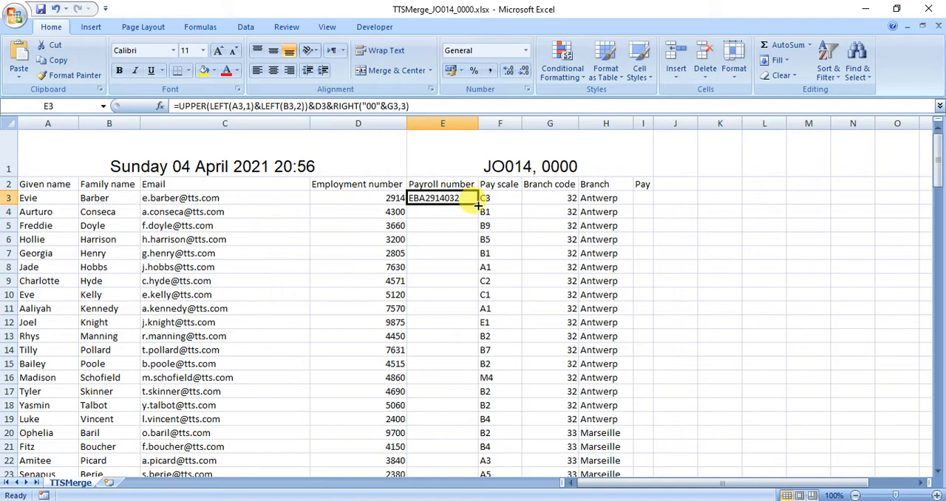
double_click(479, 205)
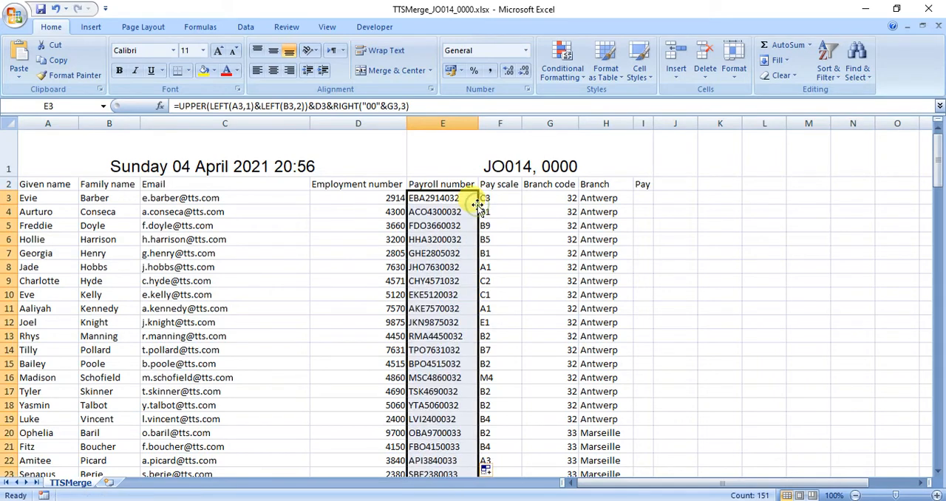
Examine the filled payroll numbers and their formulas for the Antwerp, Marseille and Porto branches
click(444, 308)
click(448, 391)
scroll(449, 385, down, 2)
scroll(448, 385, down, 2)
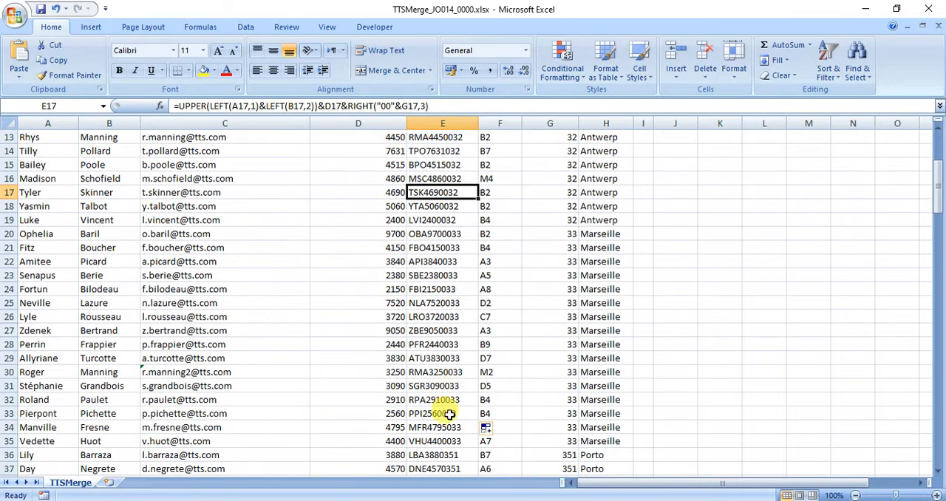
scroll(449, 402, down, 1)
click(447, 387)
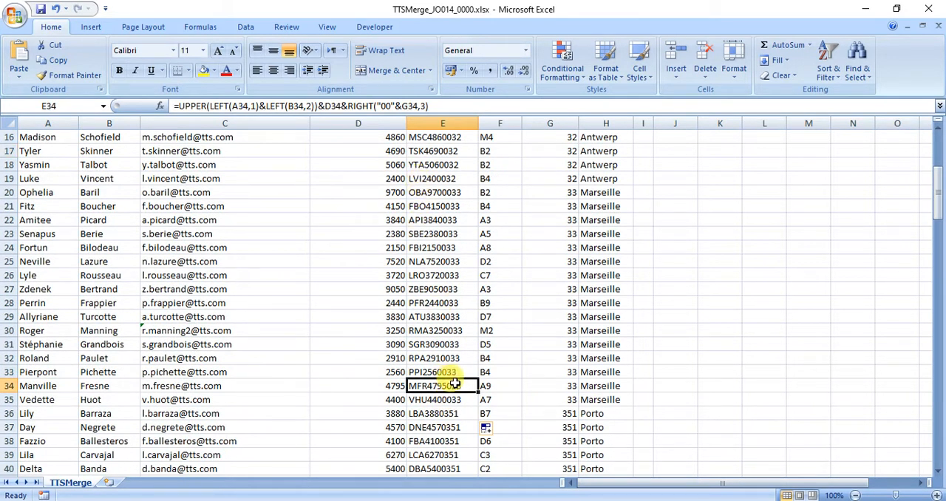
click(452, 414)
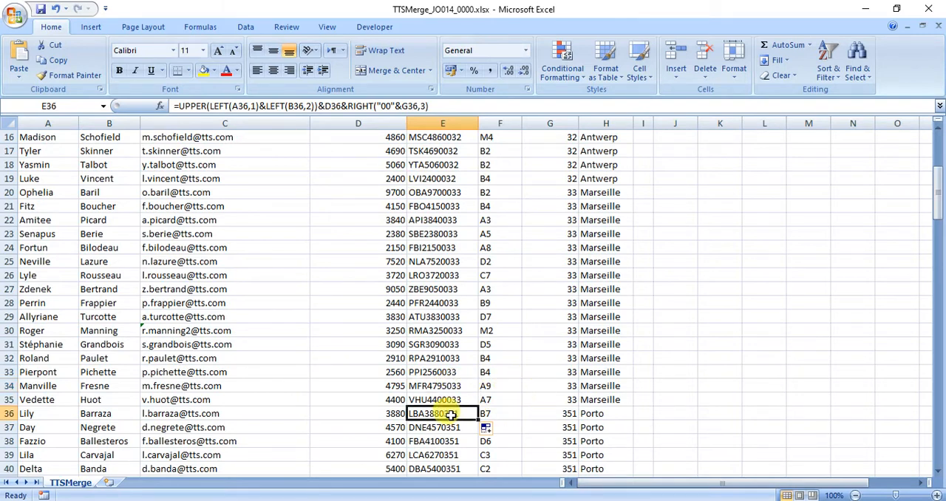
double_click(447, 414)
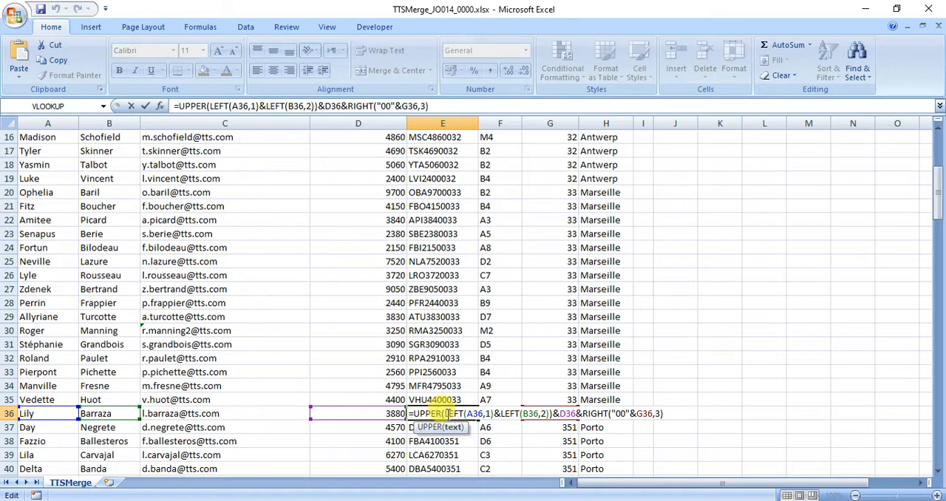
key(Escape)
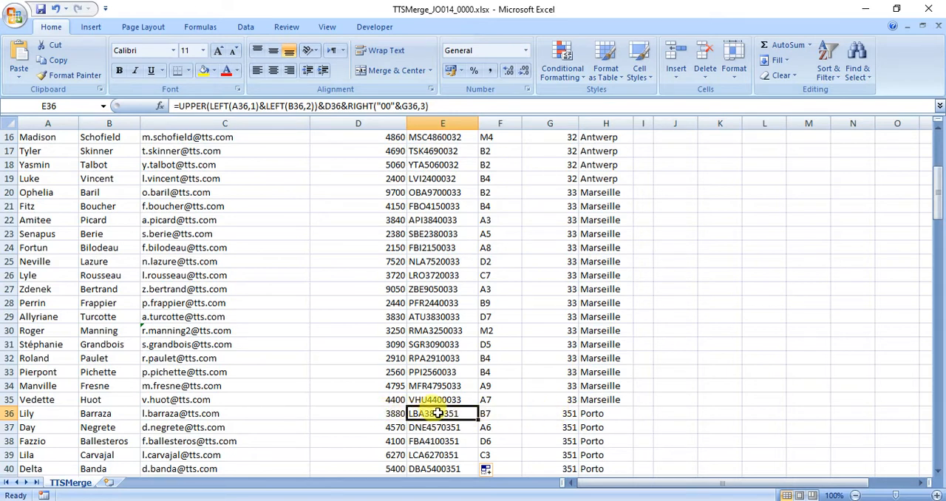
Replace the RIGHT part of the E3 payroll formula with TEXT(G3,"000") and enter it
scroll(437, 413, up, 5)
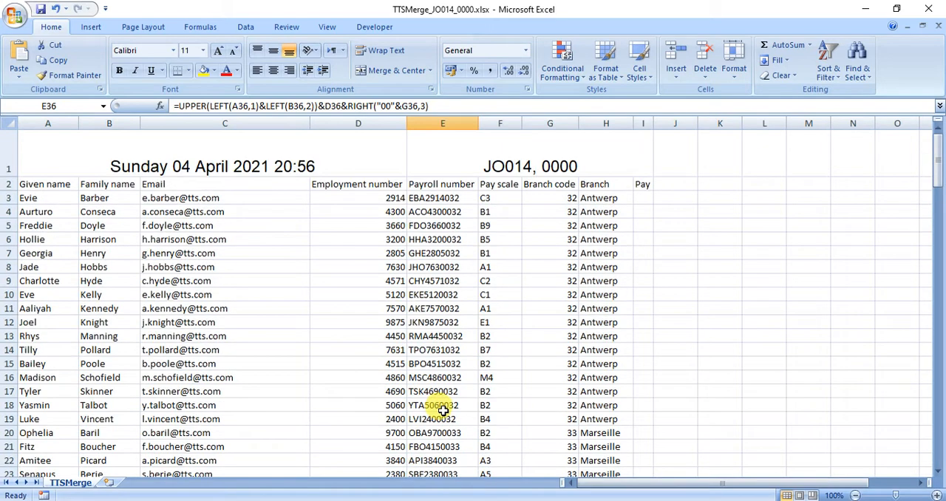
click(416, 198)
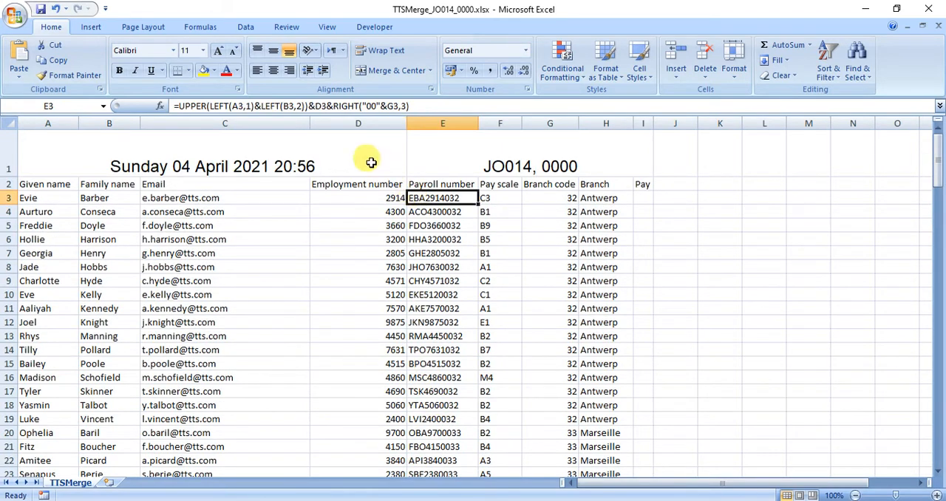
drag(332, 105, 414, 106)
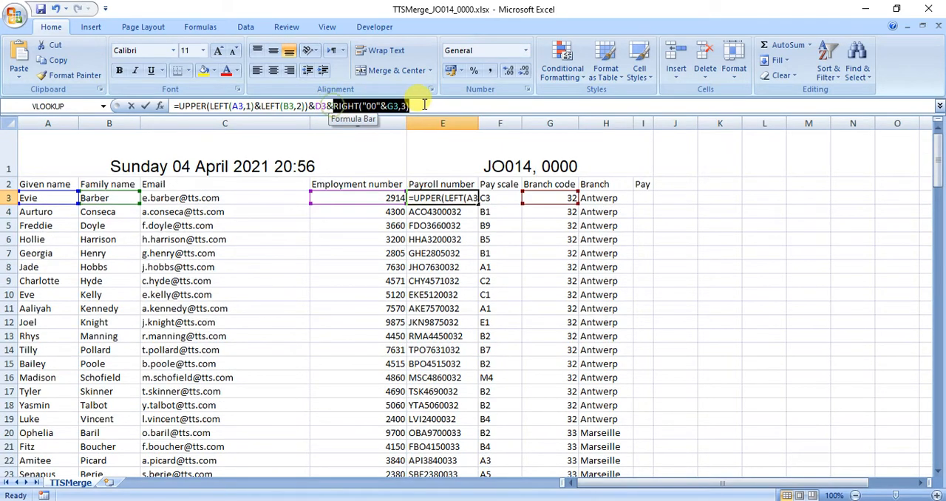
text(te)
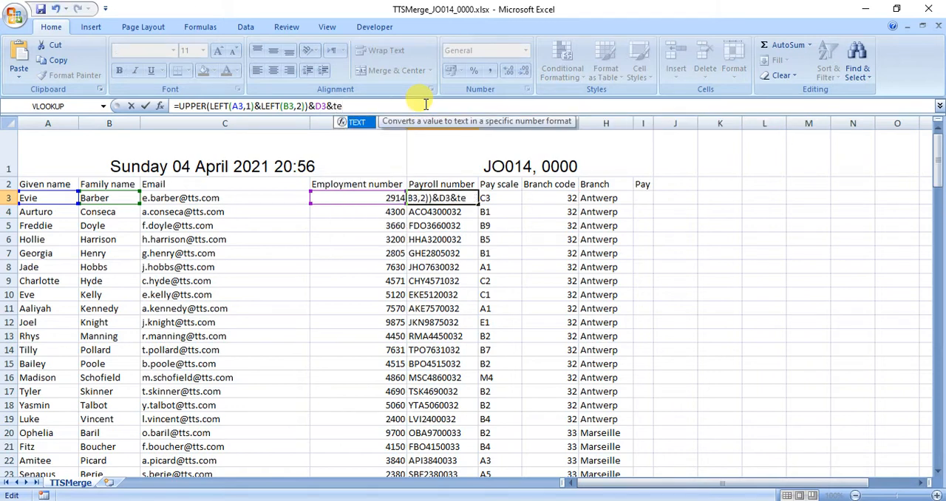
text(xt()
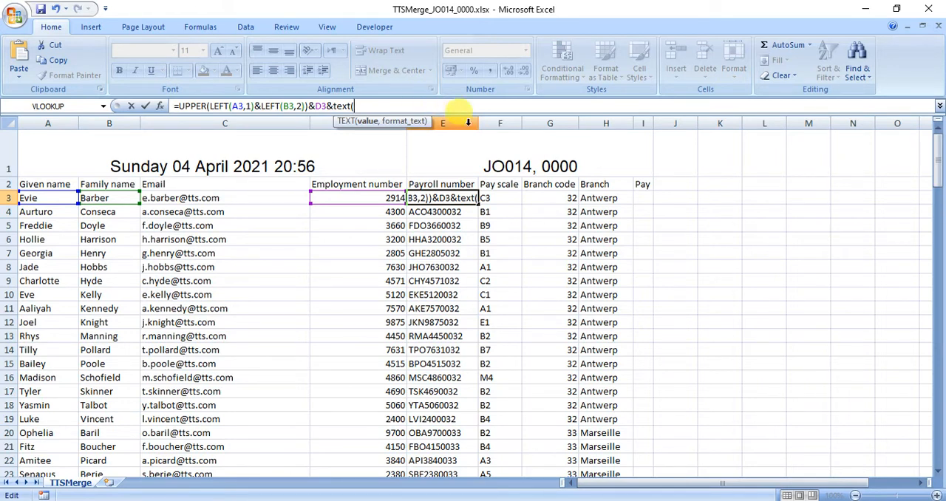
click(550, 196)
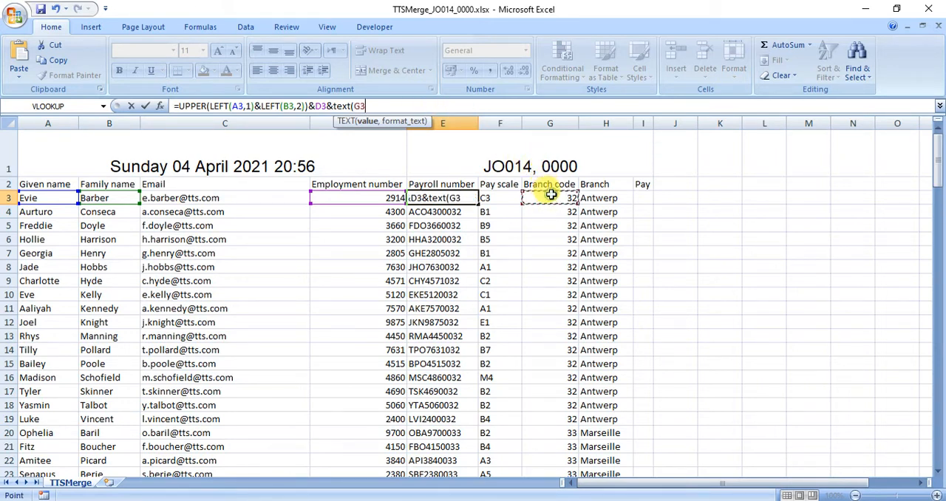
text(,)
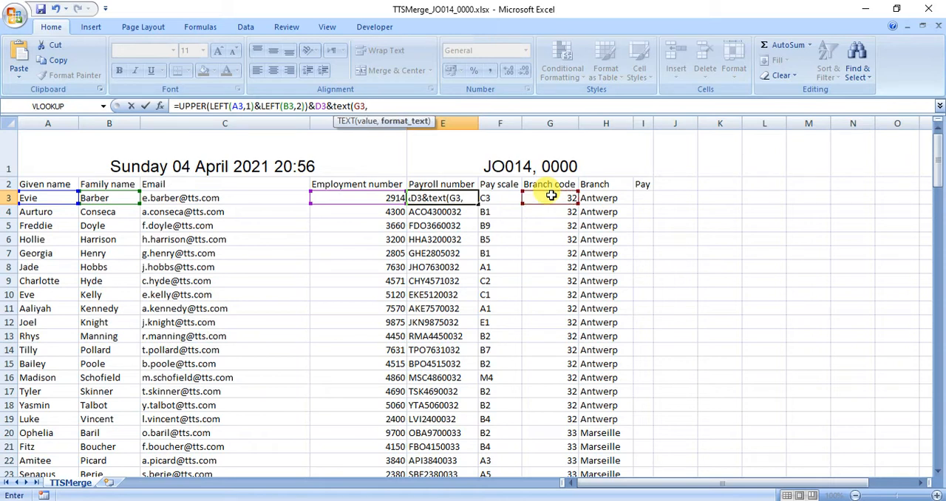
text("000")
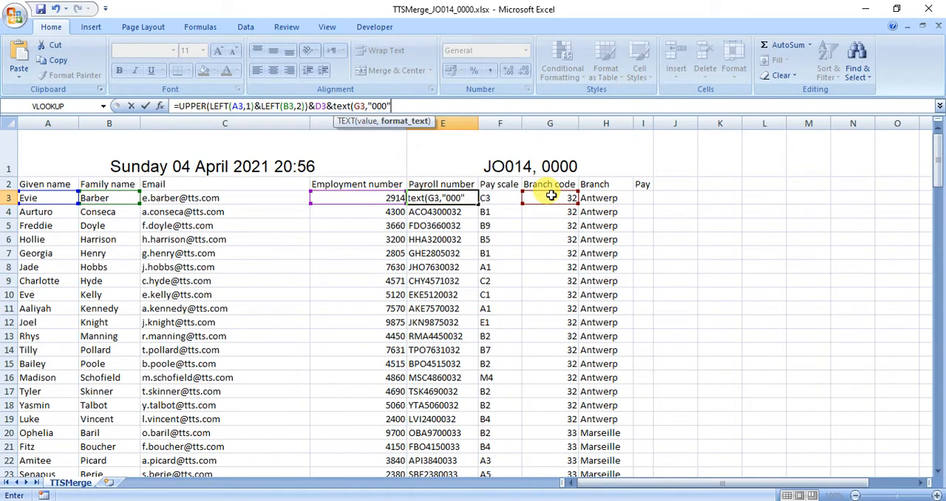
text())
key(Return)
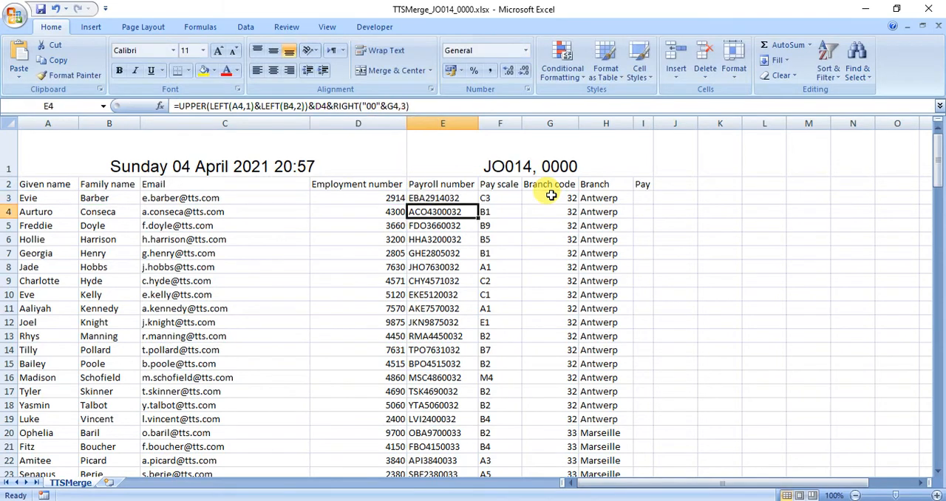
Fill the E3 formula using TEXT down the Payroll number column and check the copied formula in E4
click(452, 197)
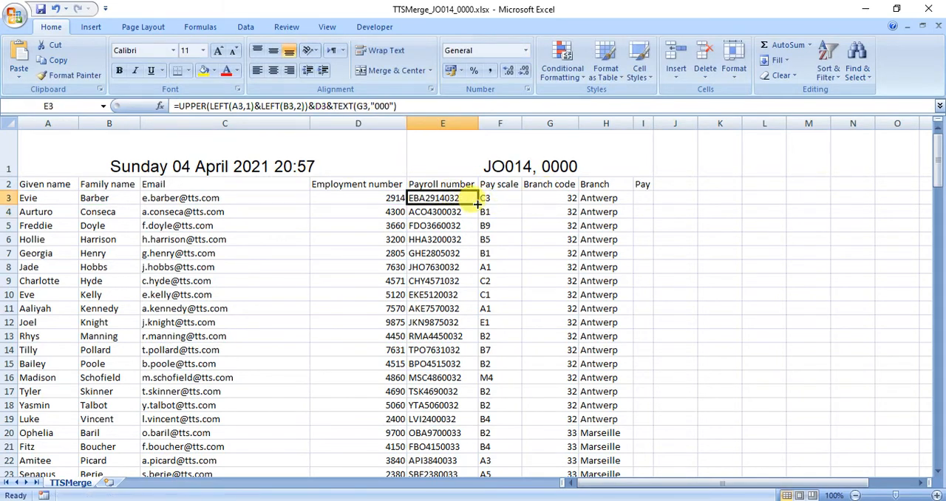
double_click(475, 205)
click(461, 212)
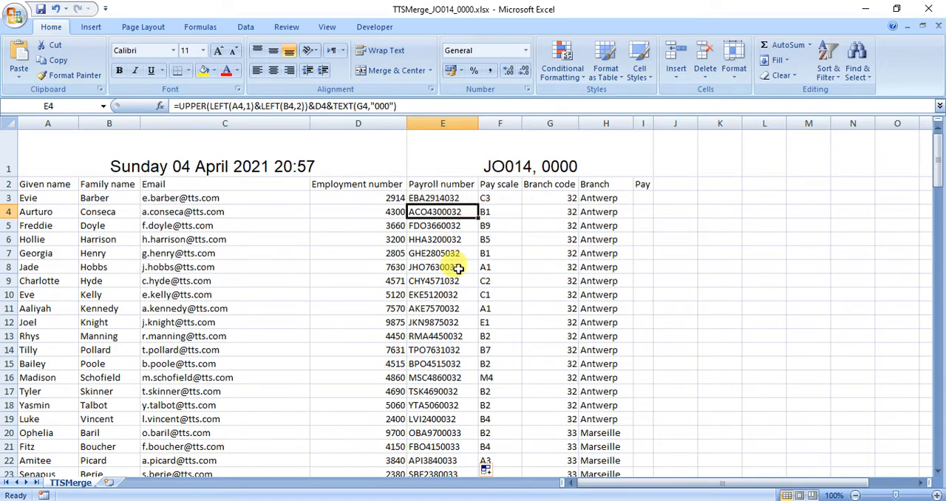
Examine the payroll numbers against the branch codes for Porto, Barcelona and Amsterdam, and review the E3 payroll formula
scroll(458, 264, down, 8)
click(546, 286)
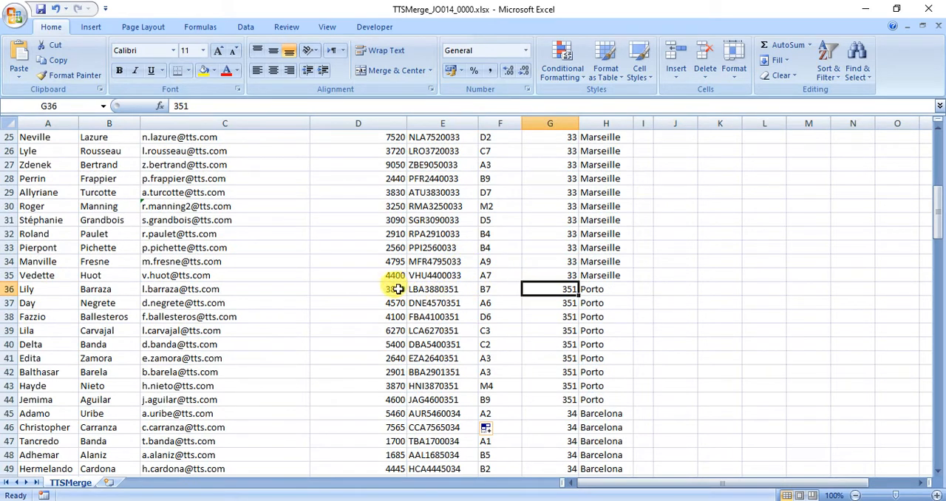
click(530, 412)
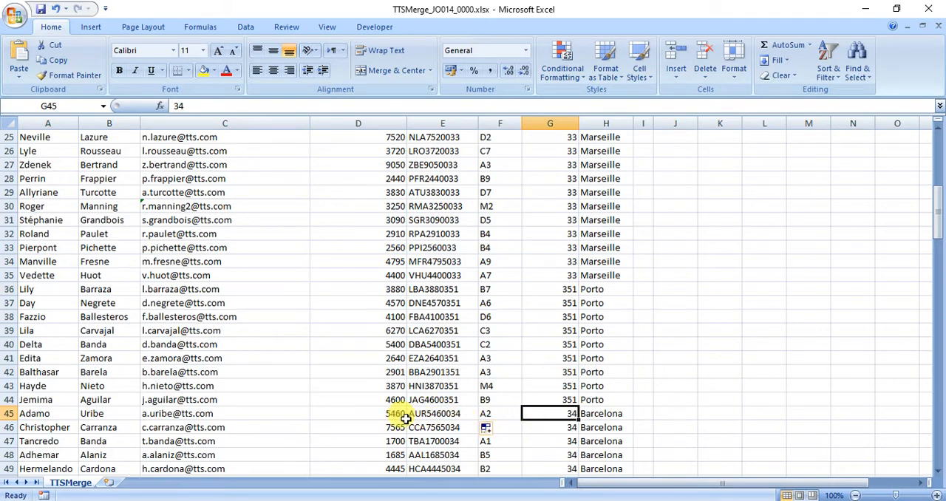
scroll(394, 418, down, 5)
scroll(394, 418, down, 20)
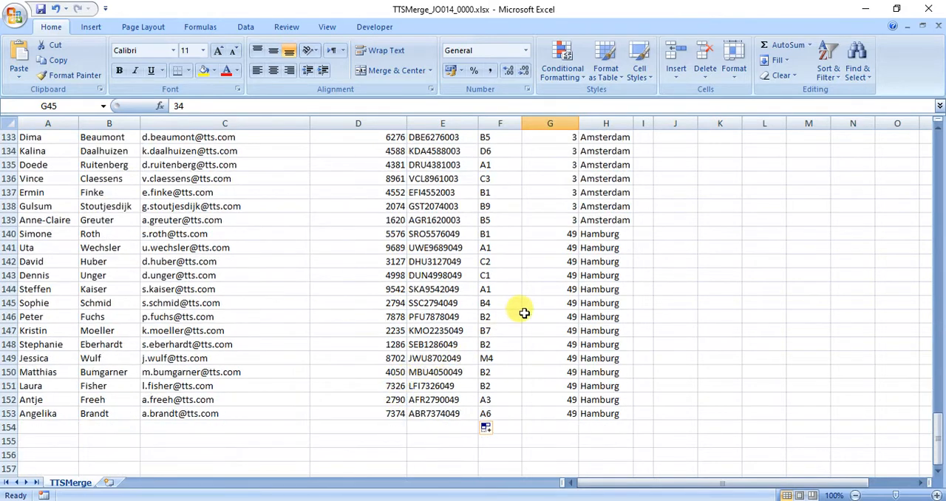
click(560, 219)
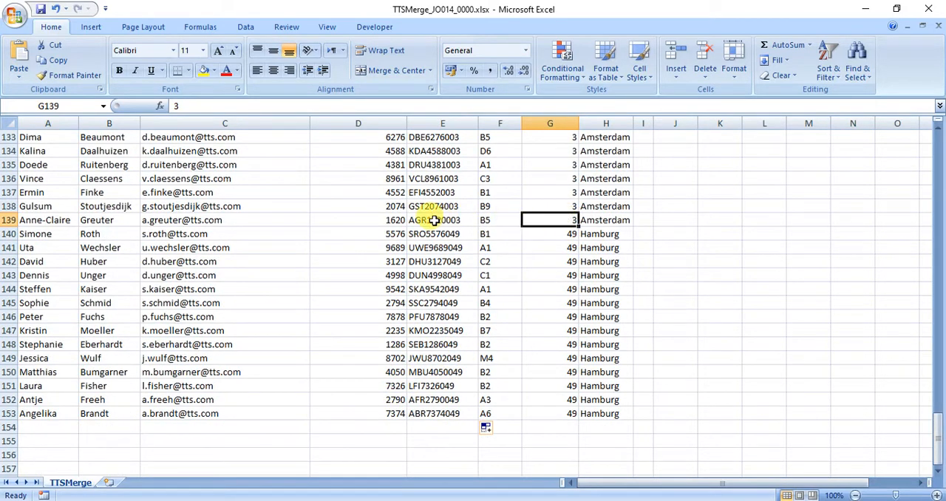
click(392, 207)
click(536, 206)
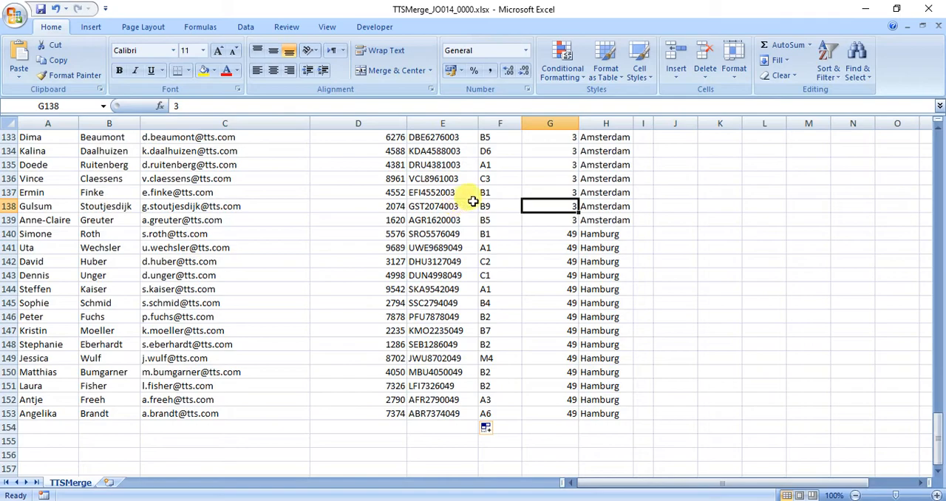
scroll(466, 204, up, 20)
scroll(473, 201, up, 16)
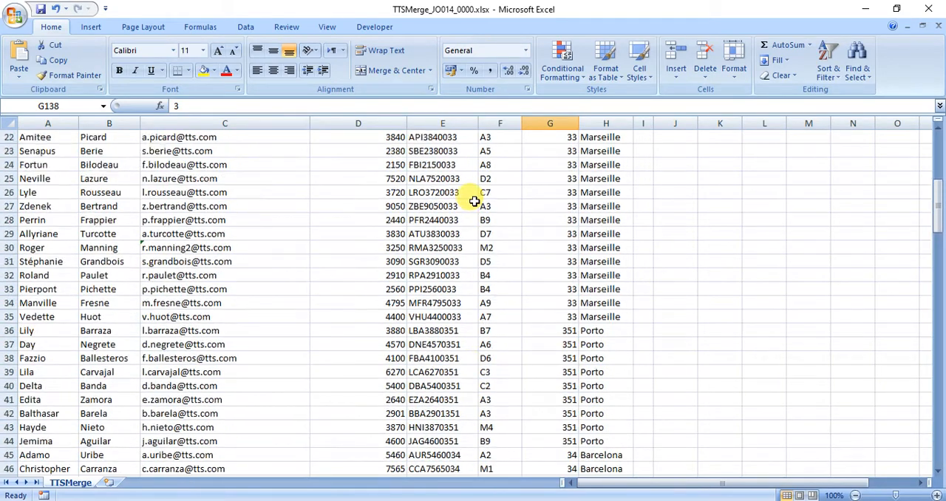
click(495, 198)
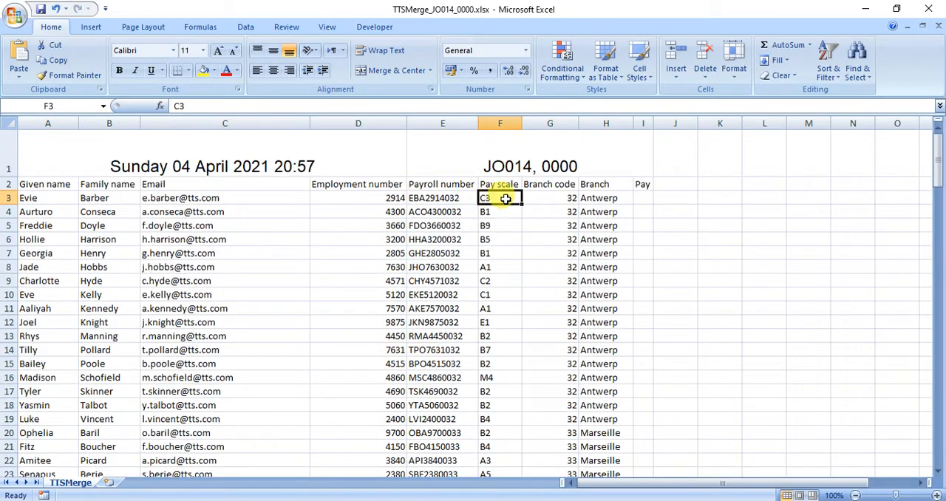
click(386, 198)
click(418, 198)
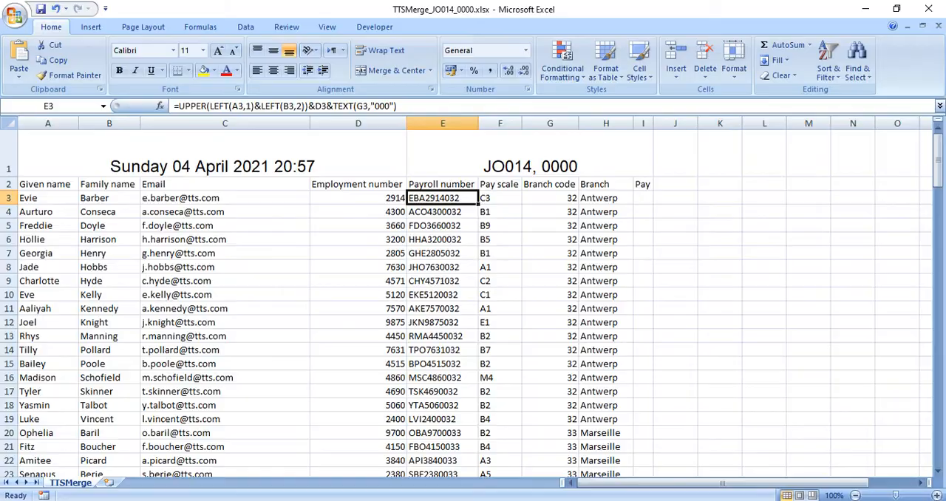
Switch to Adobe Reader to read task (e) about staff pay, and bring up the TTSPay_Scales.csv workbook in Excel
key(alt+Tab)
scroll(274, 327, down, 5)
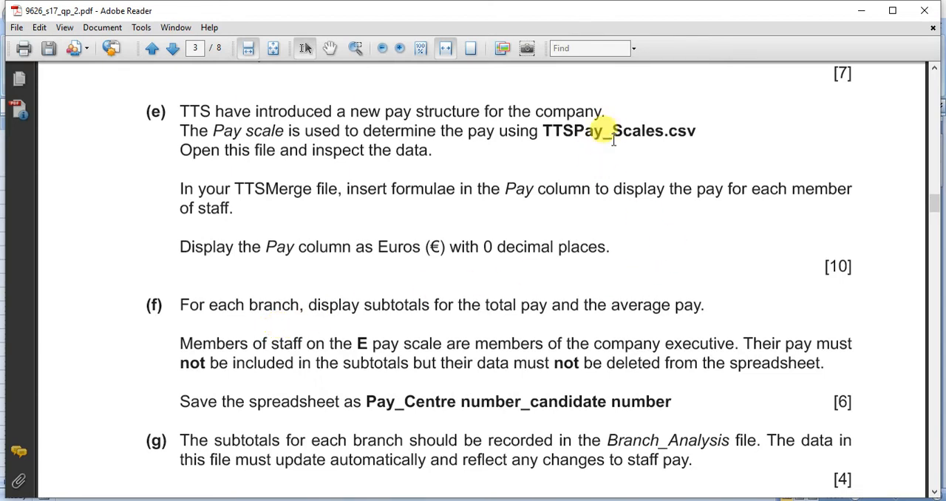
mouse_move(548, 497)
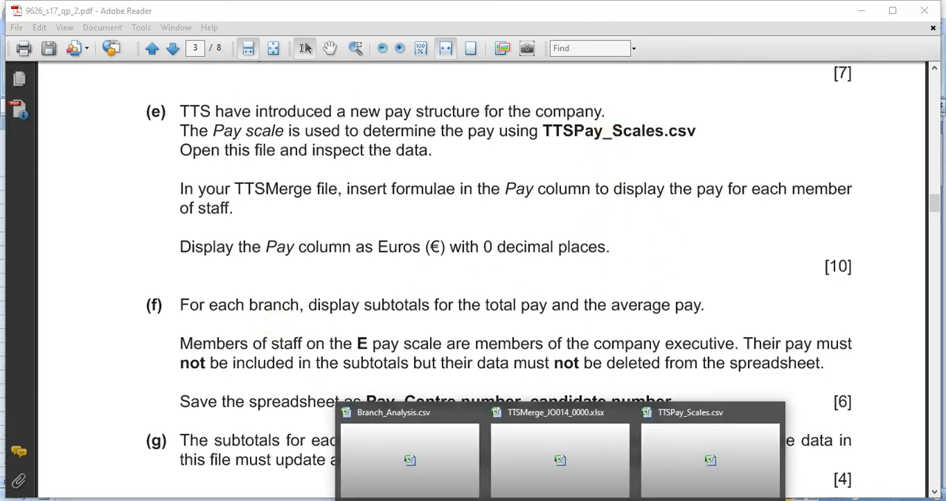
click(722, 441)
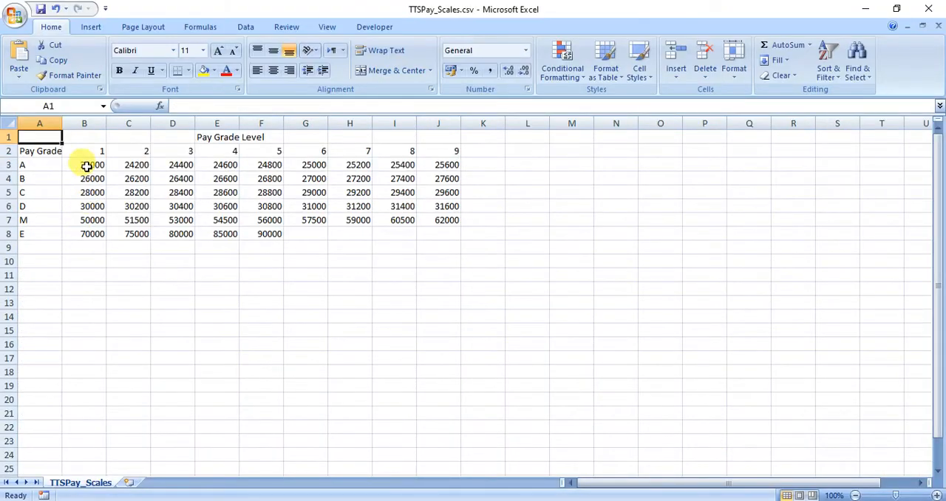
Widen all columns of the TTSPay_Scales sheet to one equal width
click(7, 126)
double_click(62, 122)
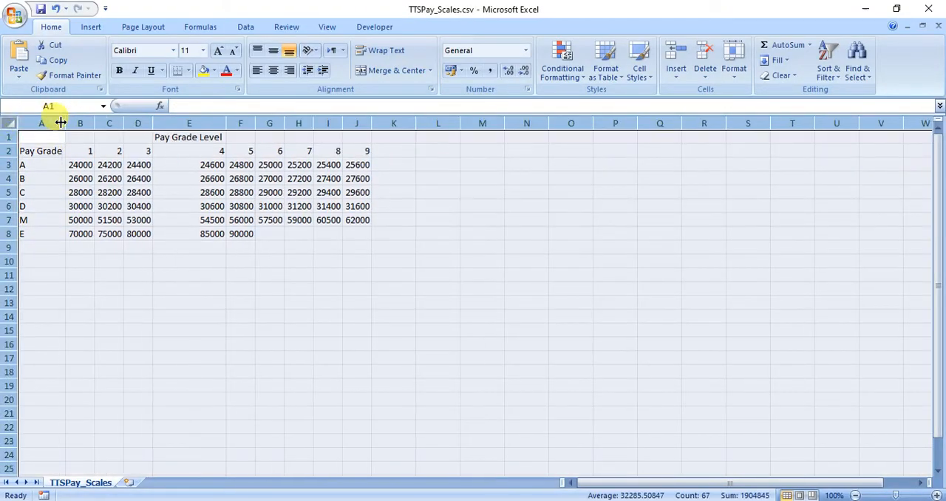
drag(60, 123, 88, 123)
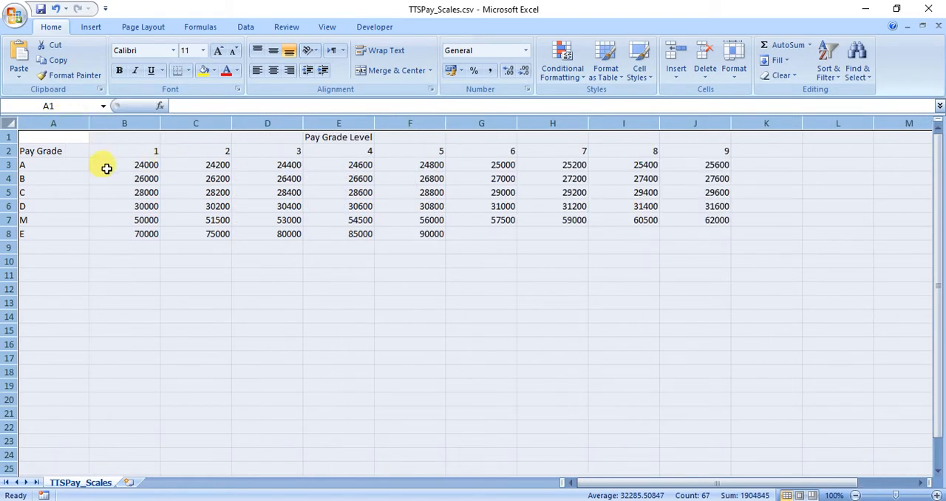
Examine the pay grades in A3:A8 and the pay grade levels in B2:J2 of the pay scales table
drag(63, 169, 63, 233)
drag(135, 150, 677, 160)
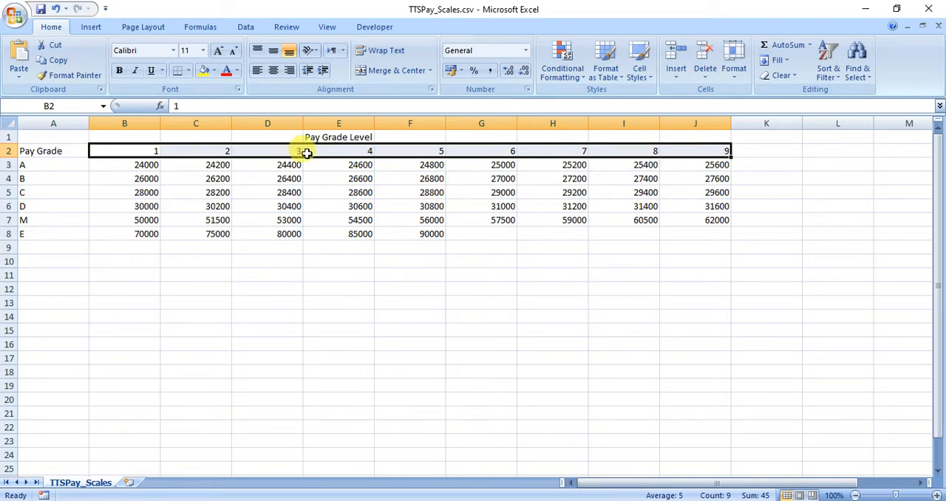
click(345, 150)
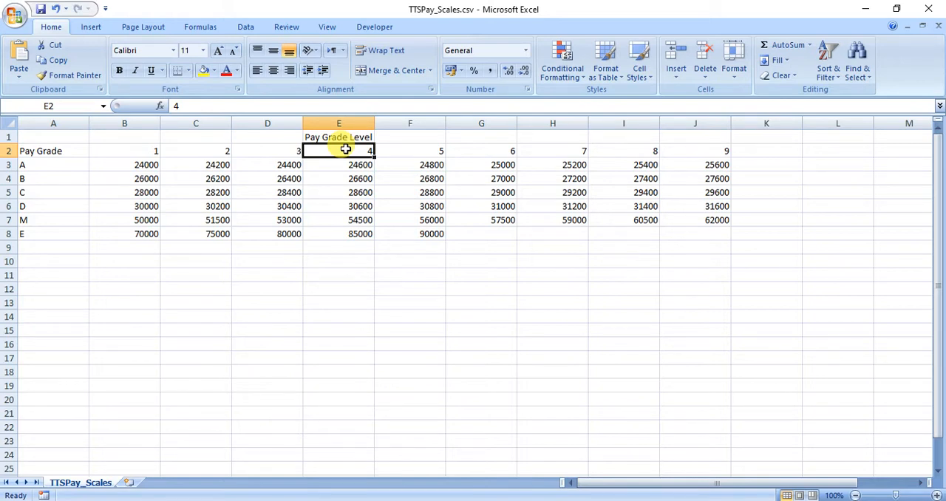
Return to the TTSMerge_JO014_0000.xlsx workbook, select I3 and widen the Pay column
click(559, 500)
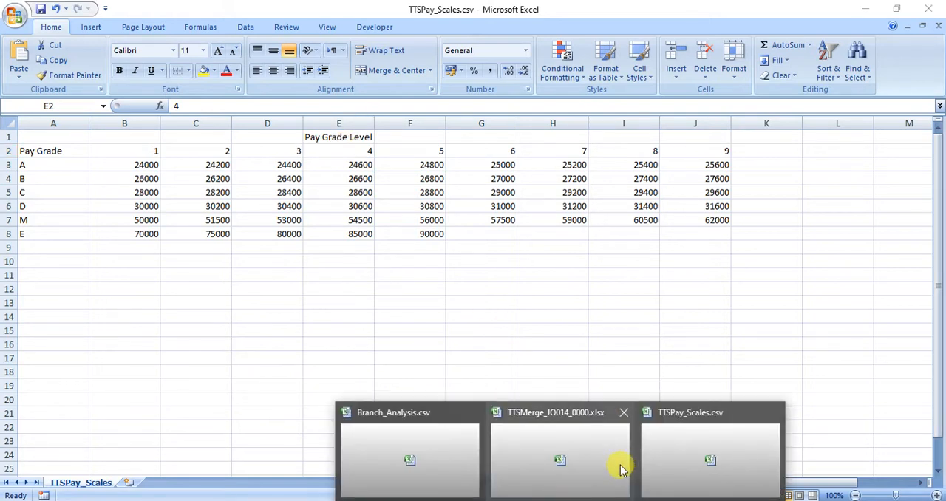
click(435, 446)
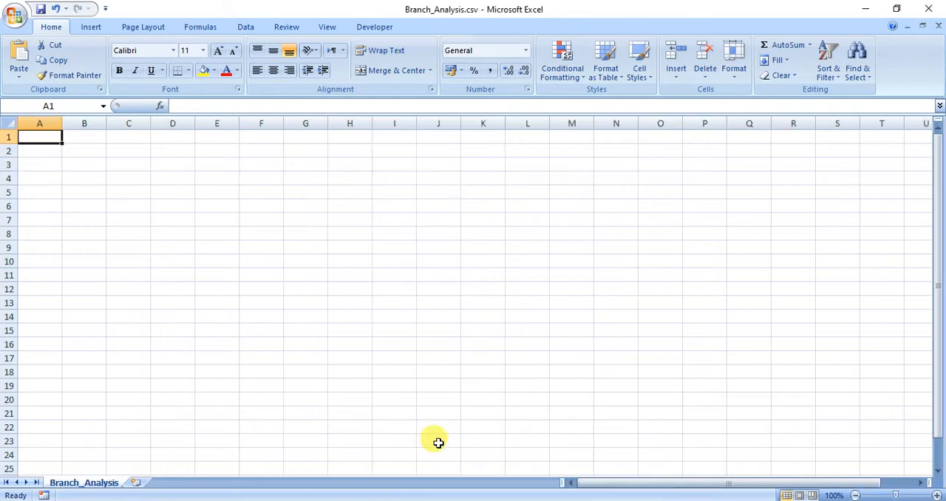
click(558, 500)
click(566, 480)
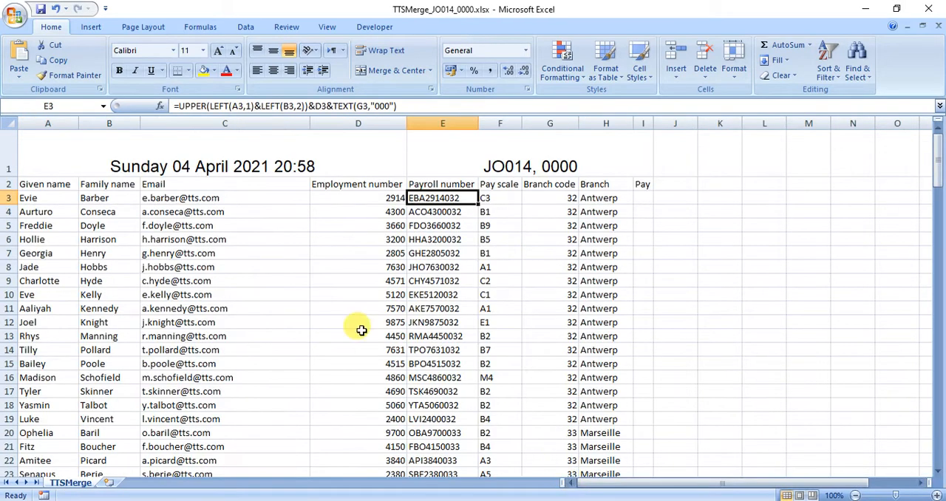
click(635, 197)
drag(657, 122, 695, 122)
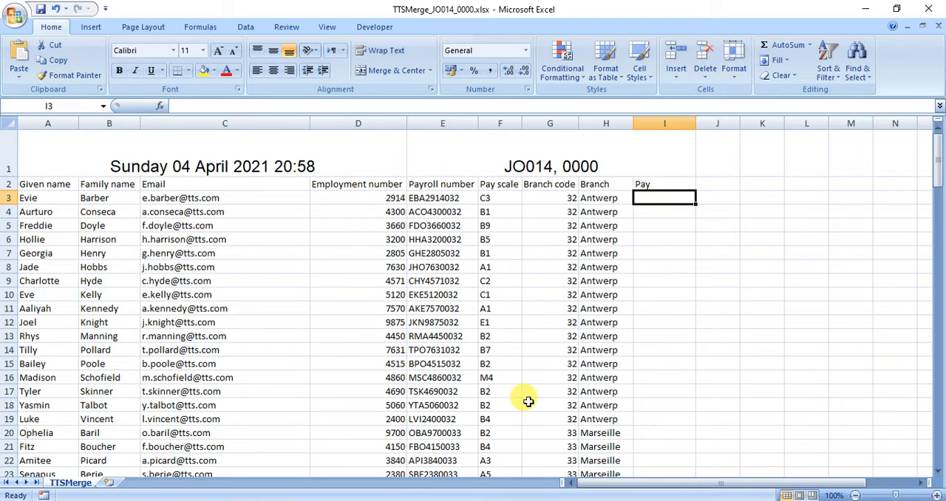
Start a VLOOKUP function in I3 with left(F3) as the lookup value, taking the grade letter from the pay scale
click(161, 105)
double_click(132, 179)
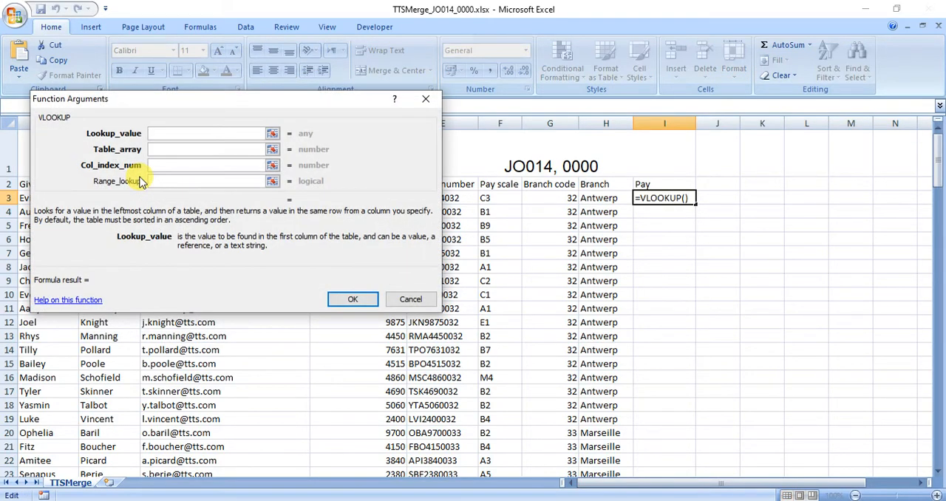
drag(142, 106, 642, 58)
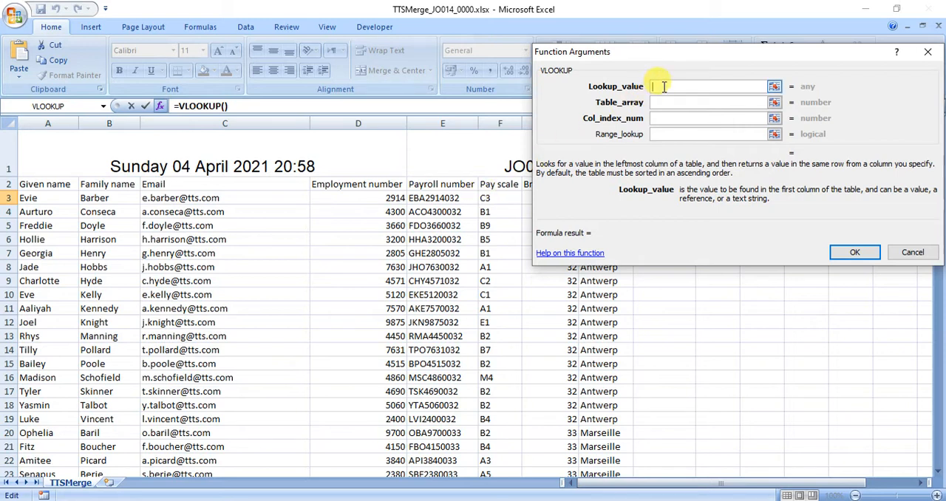
text(left)
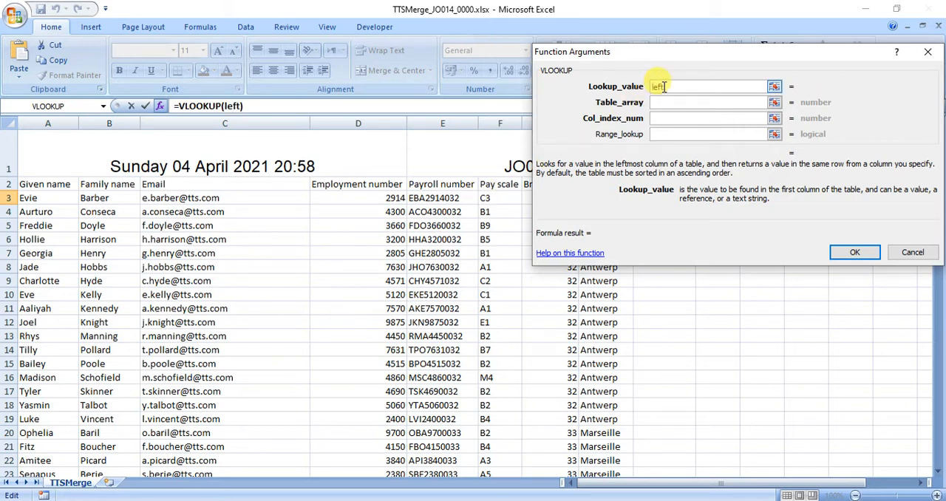
text(()
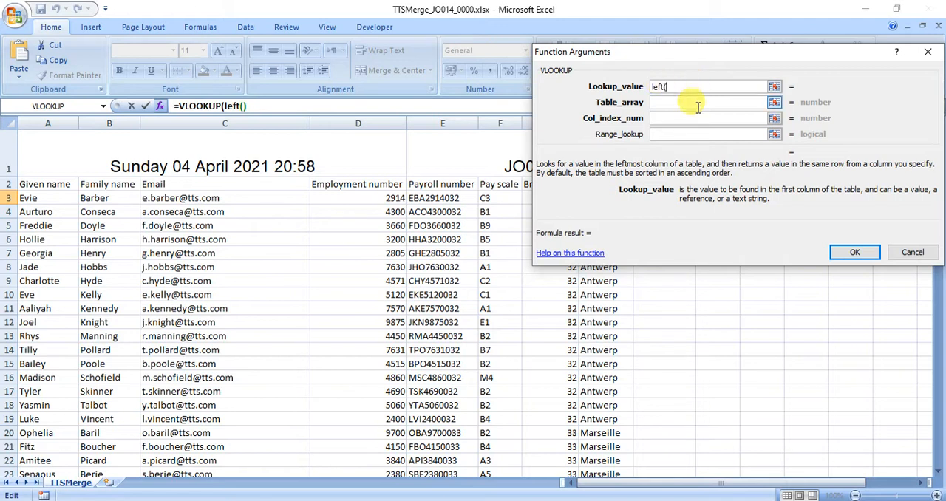
click(501, 197)
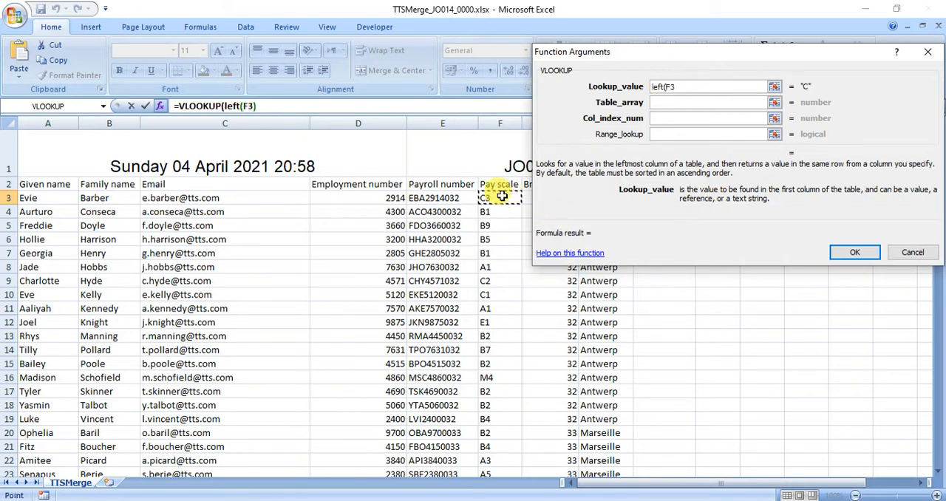
text())
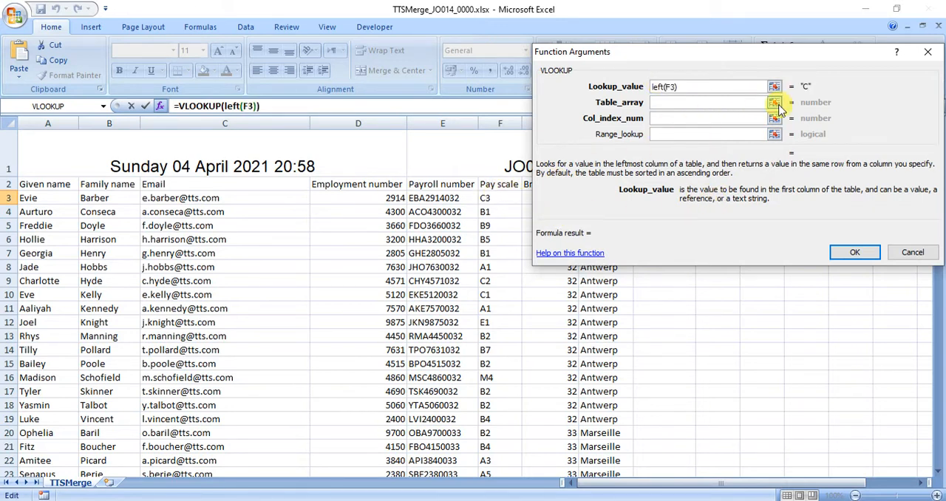
key(Tab)
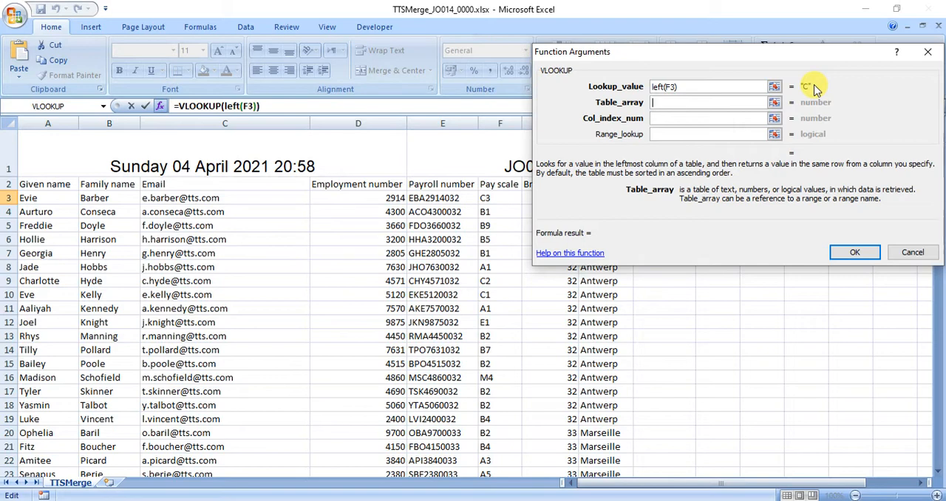
Set the VLOOKUP table array to $A$3:$J$8 in TTSPay_Scales.csv and the range lookup to 0
mouse_move(561, 498)
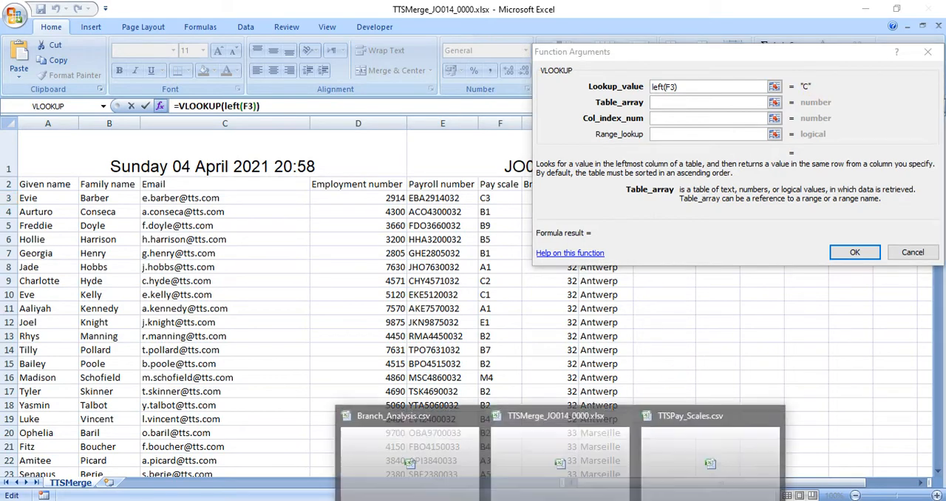
click(673, 466)
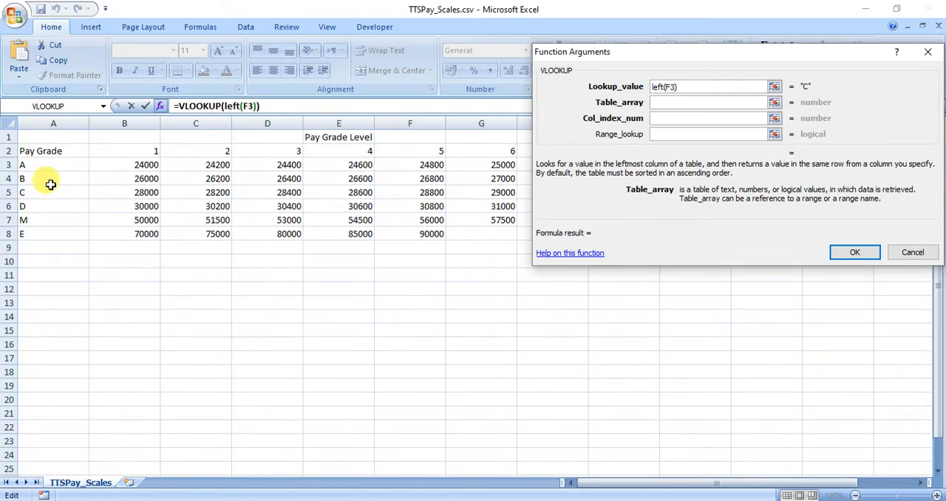
drag(46, 164, 686, 229)
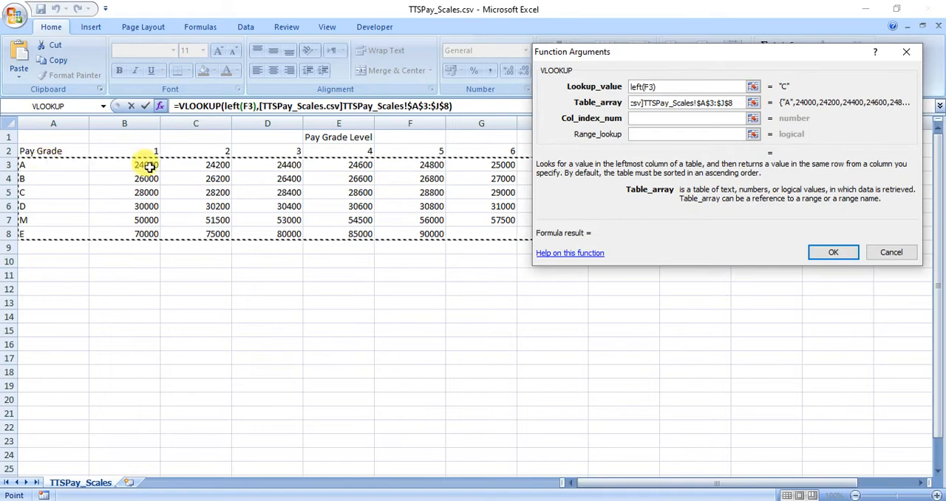
drag(667, 56, 449, 282)
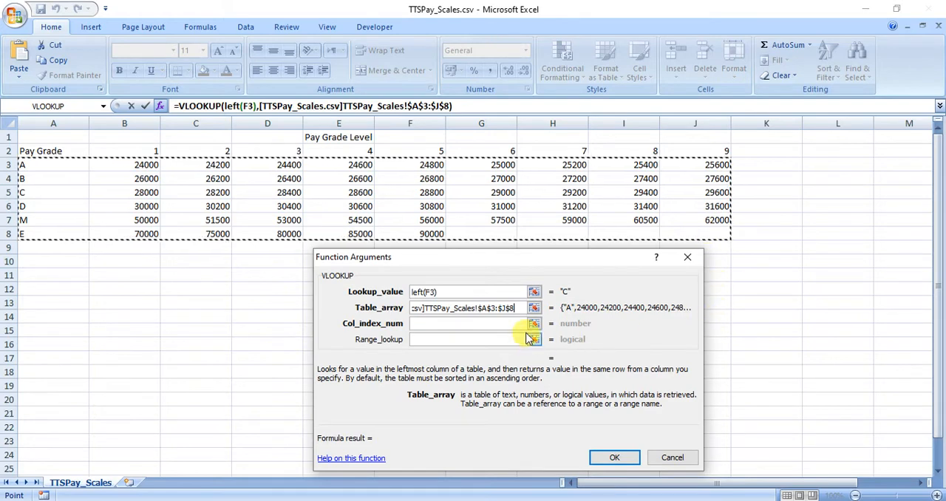
click(486, 326)
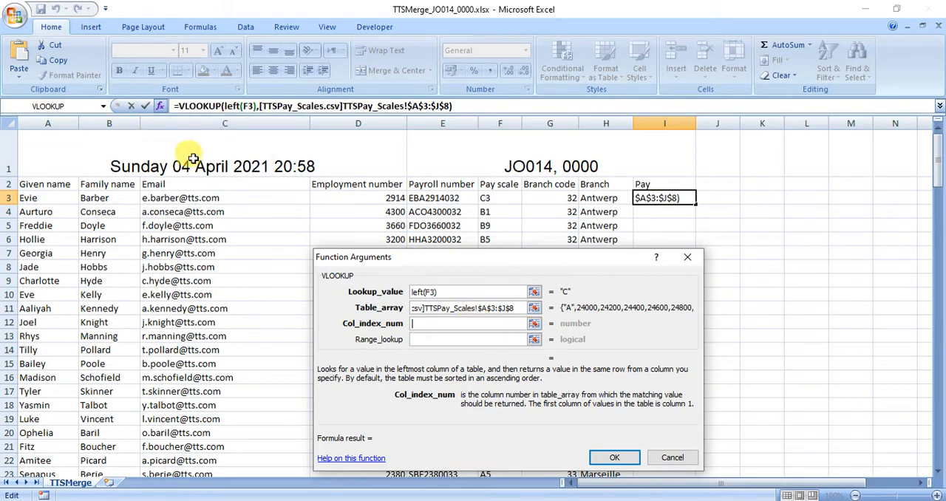
click(449, 341)
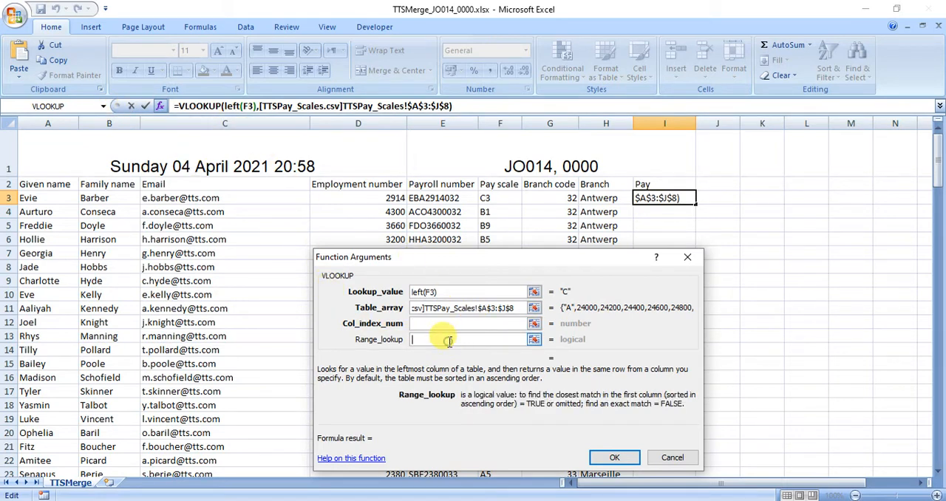
text(0)
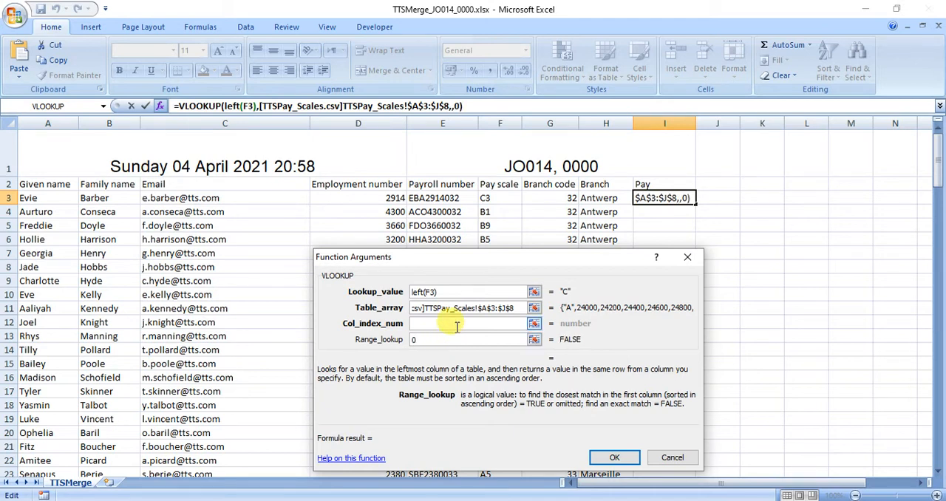
Nest a MATCH function as the column index number of the VLOOKUP in I3
click(428, 324)
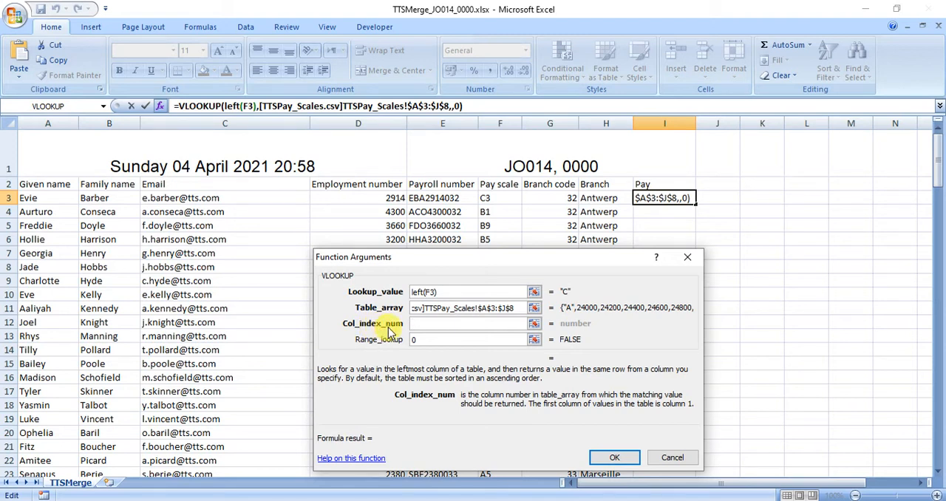
click(103, 107)
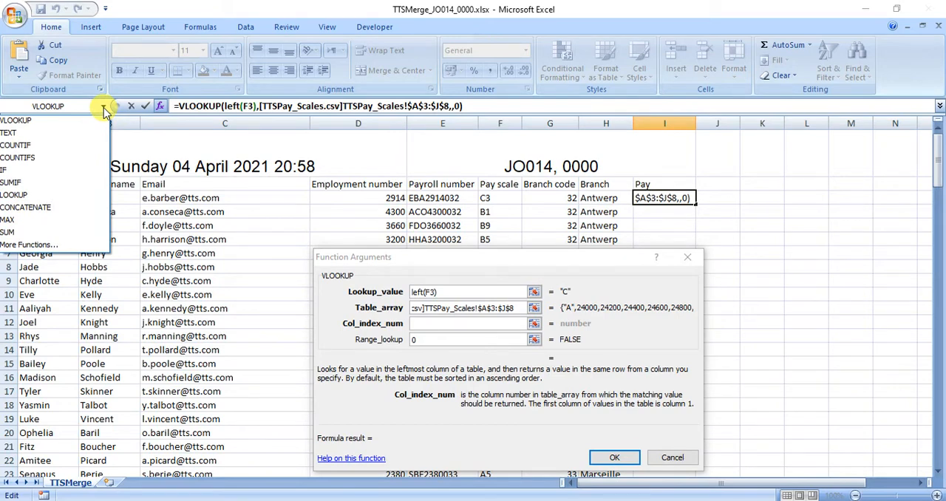
click(93, 245)
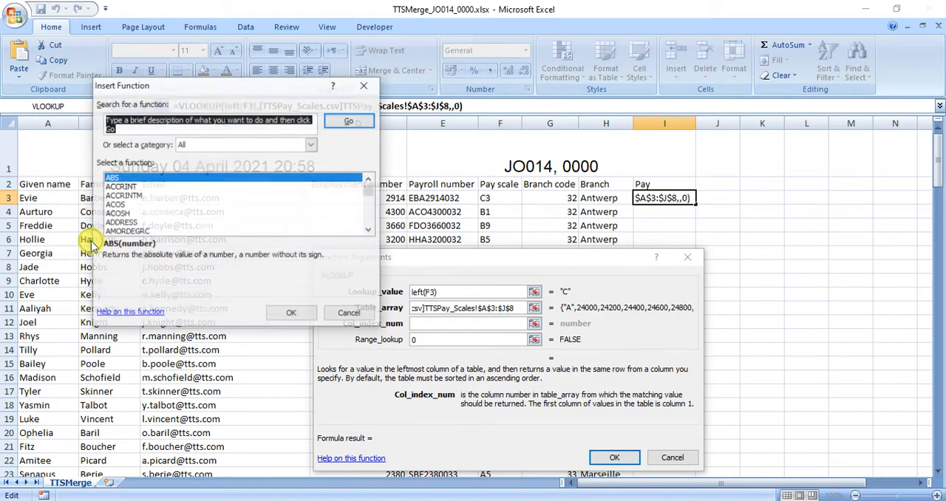
text(match)
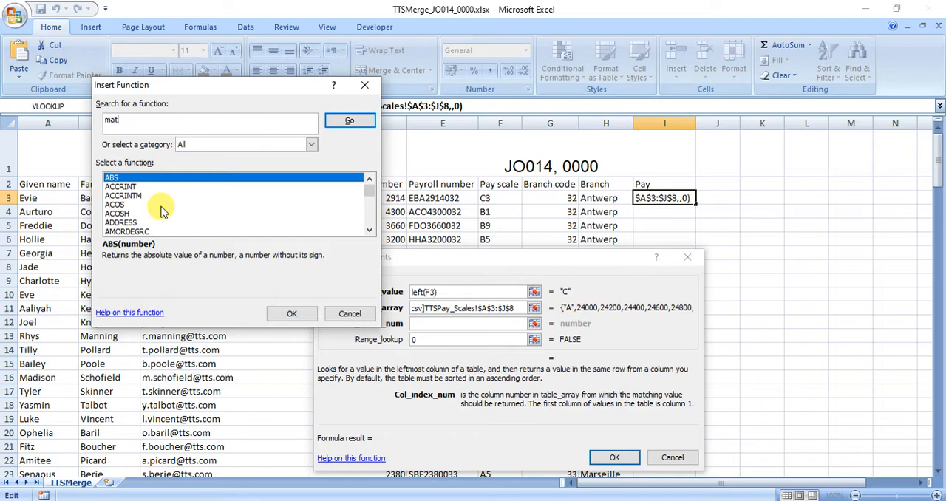
click(342, 122)
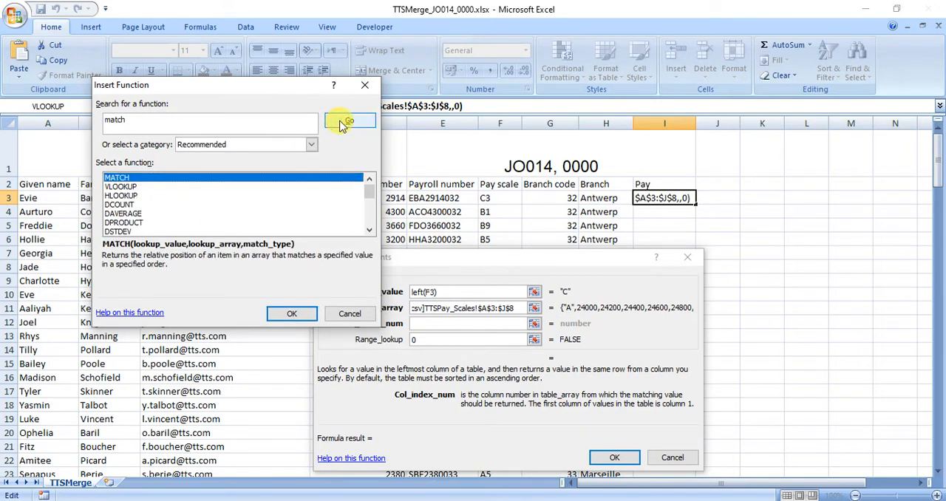
double_click(190, 179)
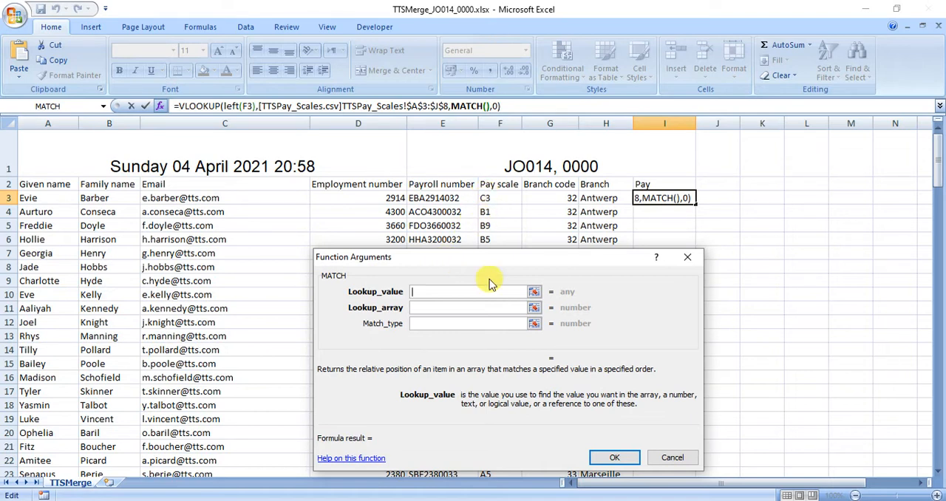
Enter right(F3) as the MATCH lookup value, taking the level digit from the pay scale
text(right)
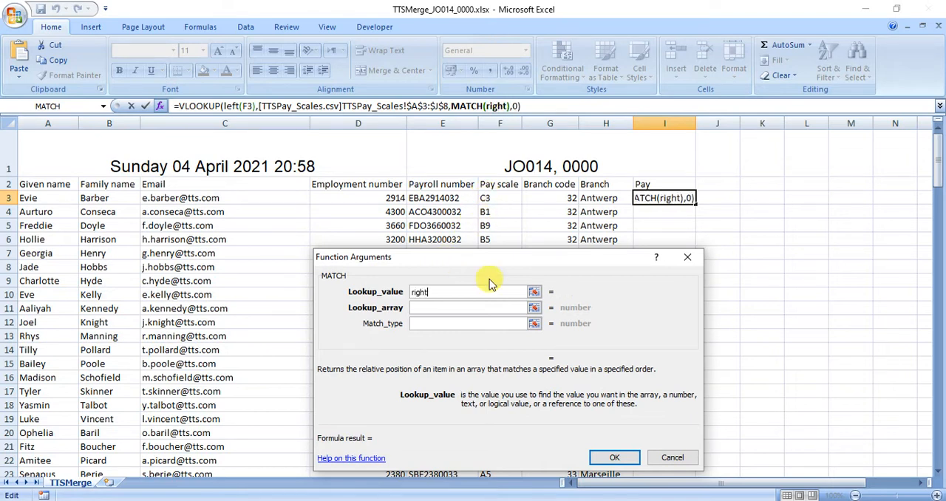
text(()
click(503, 198)
text())
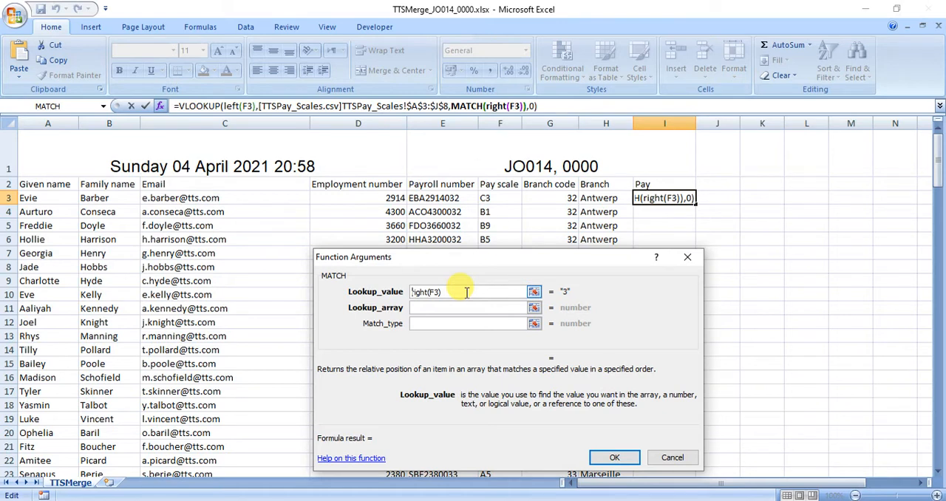
Wrap the MATCH lookup value as int(right(F3)) so the level digit is treated as a number
text(int()
text())
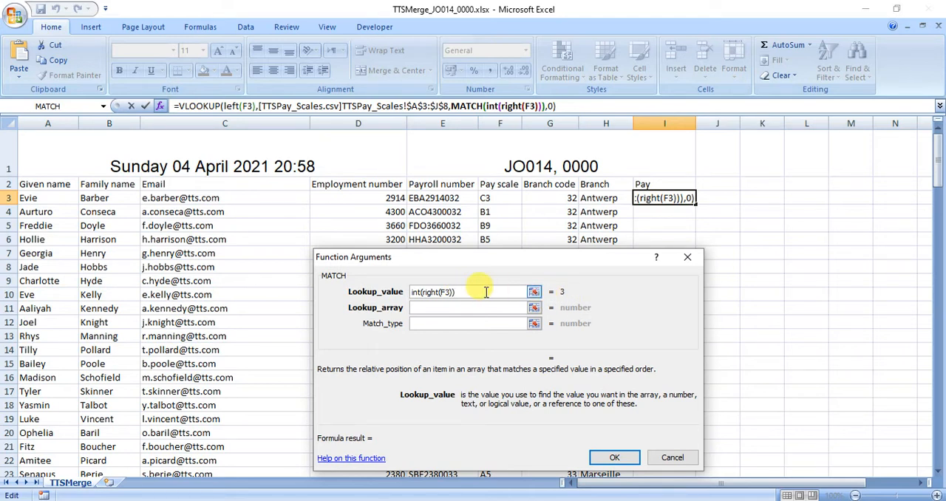
Replace int with value in the MATCH lookup value, making it value(right(F3))
key(Delete)
key(Delete)
key(Delete)
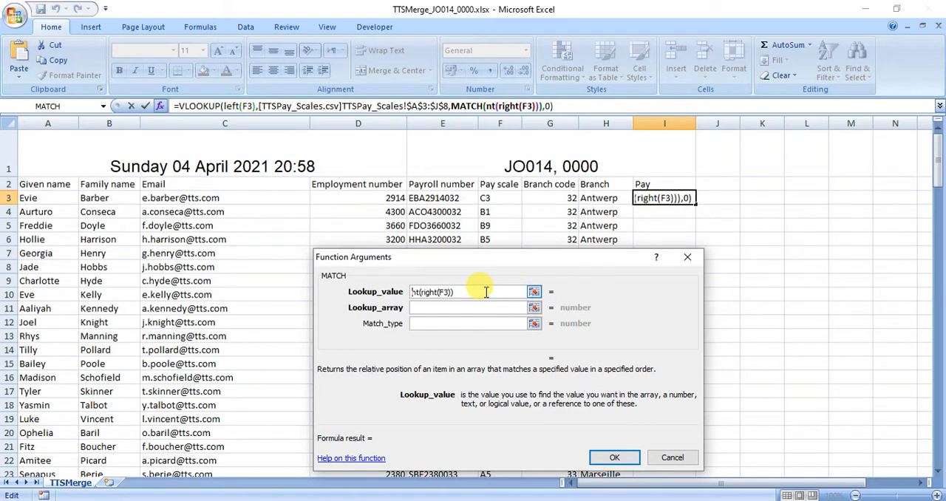
text(value)
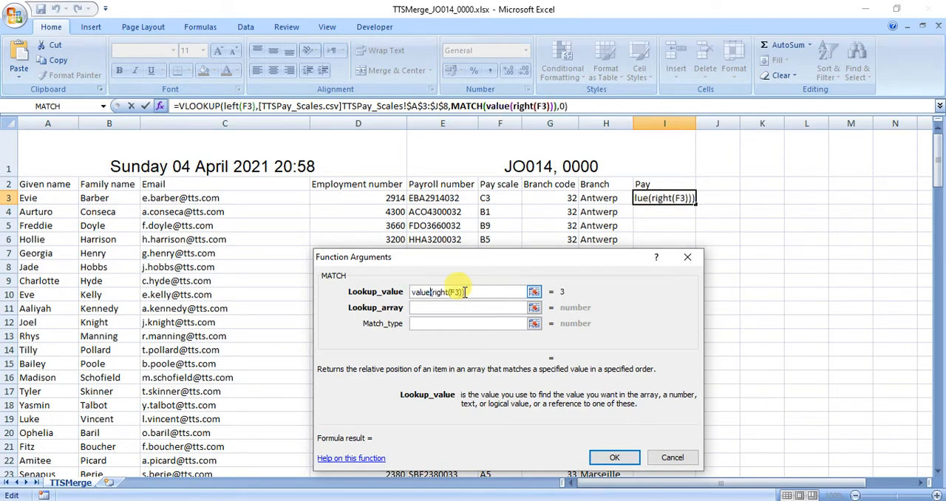
Replace the value function with a multiplication by 1, making the MATCH lookup value 1*(right(F3))
key(BackSpace)
key(BackSpace)
key(BackSpace)
key(BackSpace)
key(BackSpace)
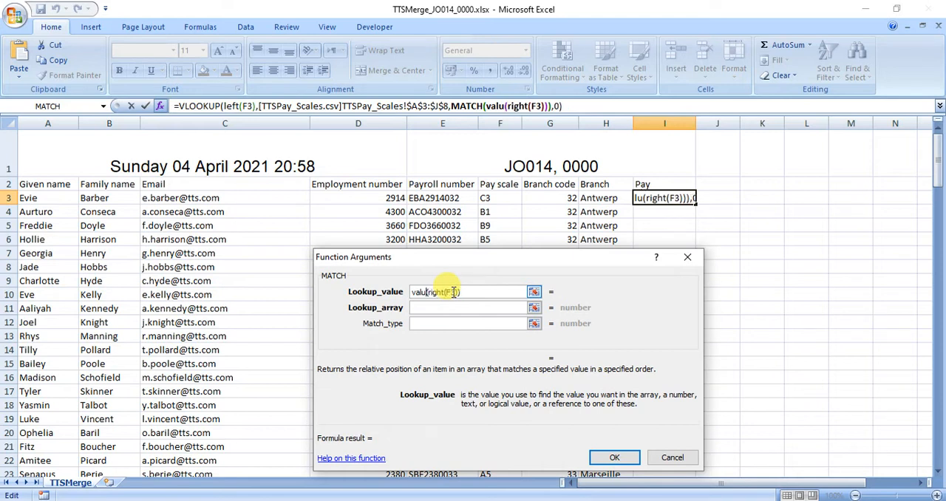
text(1*)
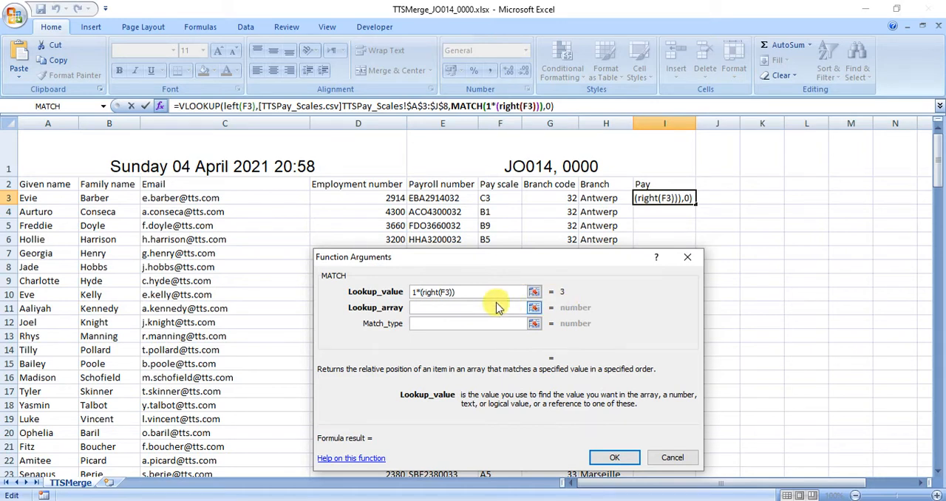
Set the MATCH lookup array to the pay grade levels $B$2:$J$2 in TTSPay_Scales.csv
click(427, 307)
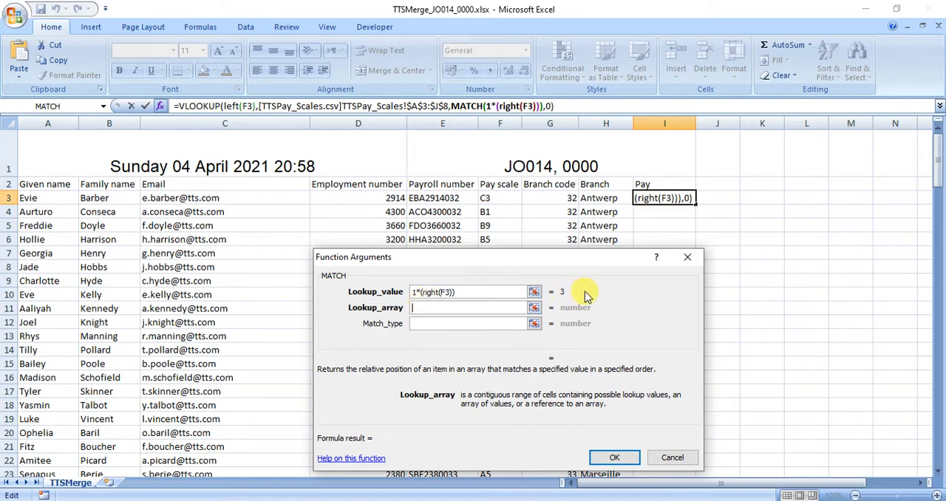
click(606, 500)
click(560, 500)
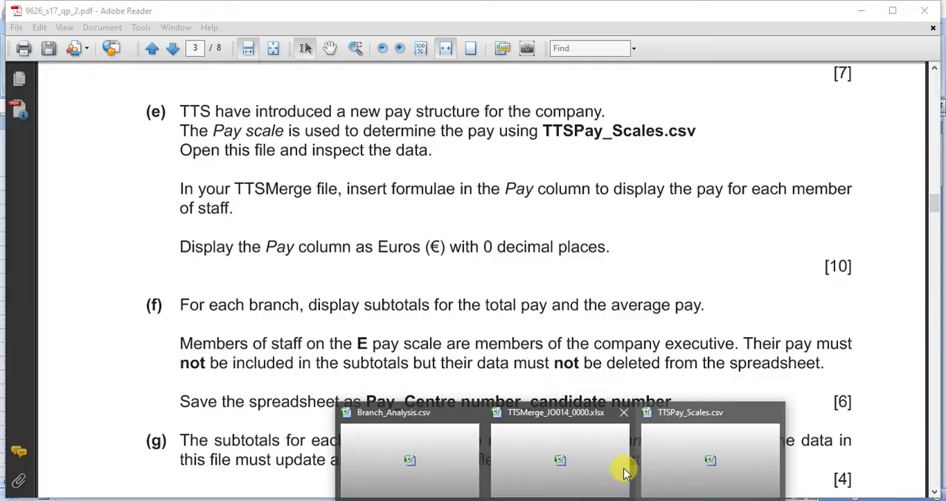
click(713, 452)
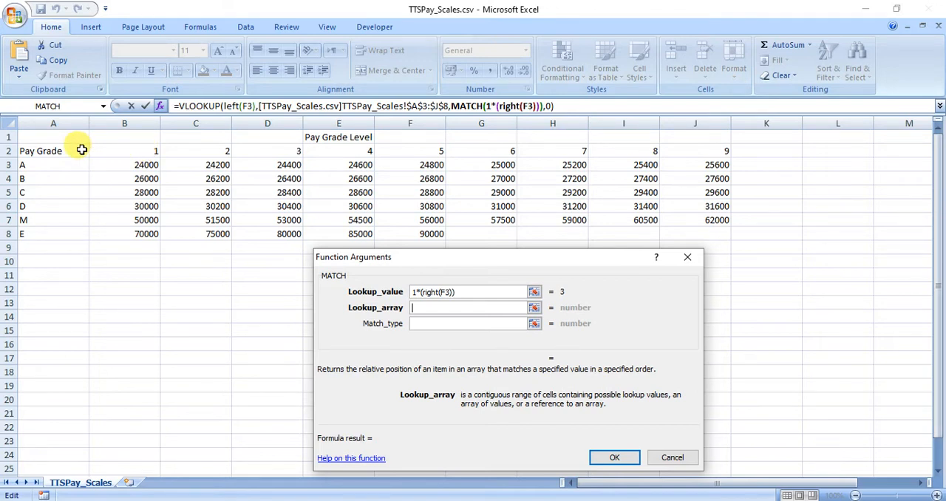
drag(81, 150, 714, 150)
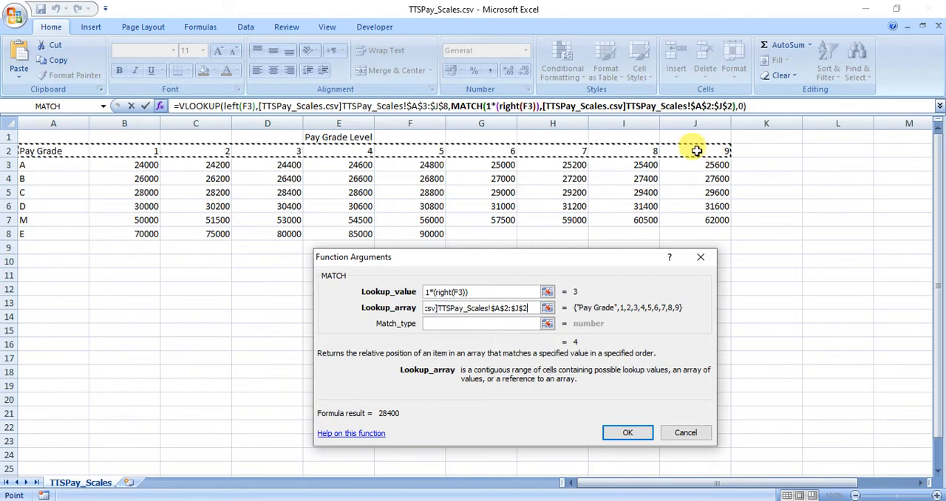
click(139, 146)
drag(139, 146, 711, 147)
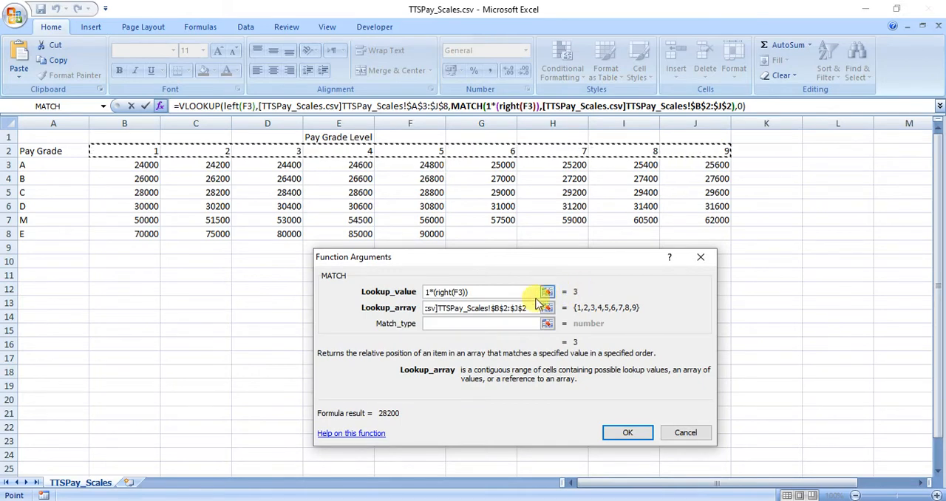
Set the MATCH type to 0 for an exact match and complete the formula in I3
click(510, 323)
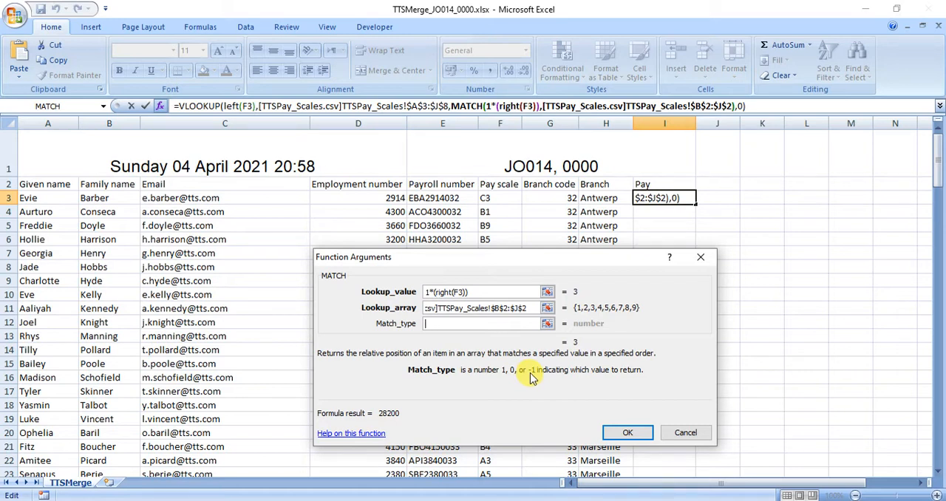
text(0)
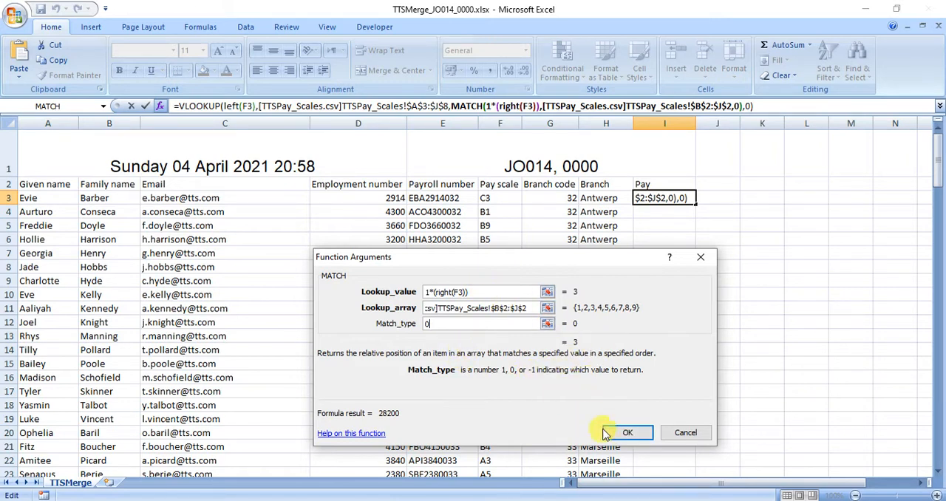
click(626, 432)
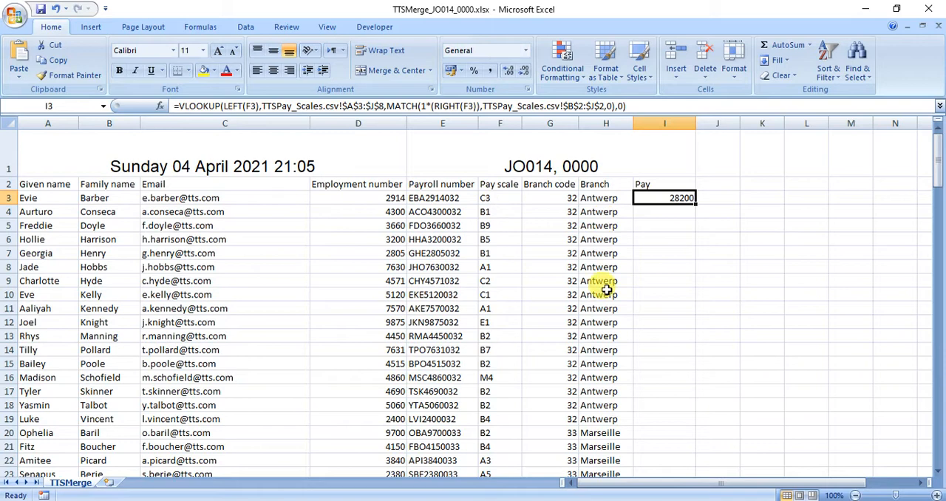
Check the I3 pay against the grade C amounts for levels 2 and 3 in TTSPay_Scales.csv
click(559, 490)
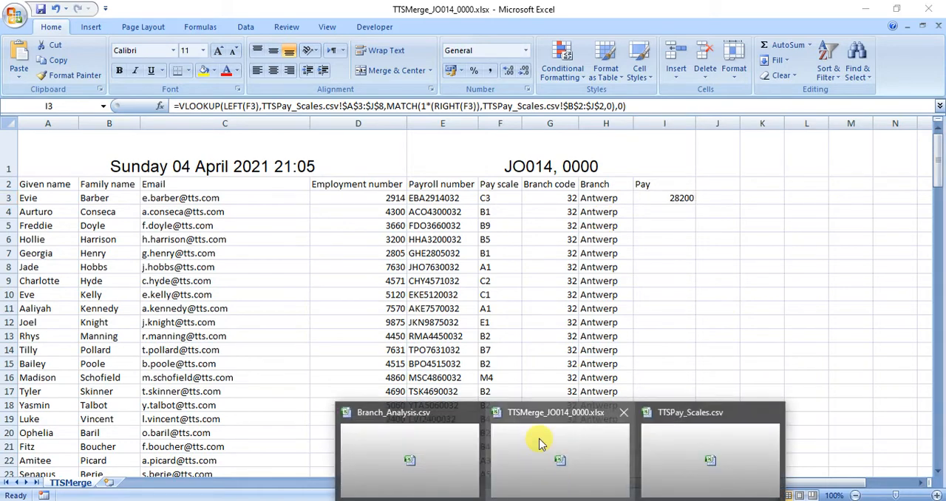
click(672, 440)
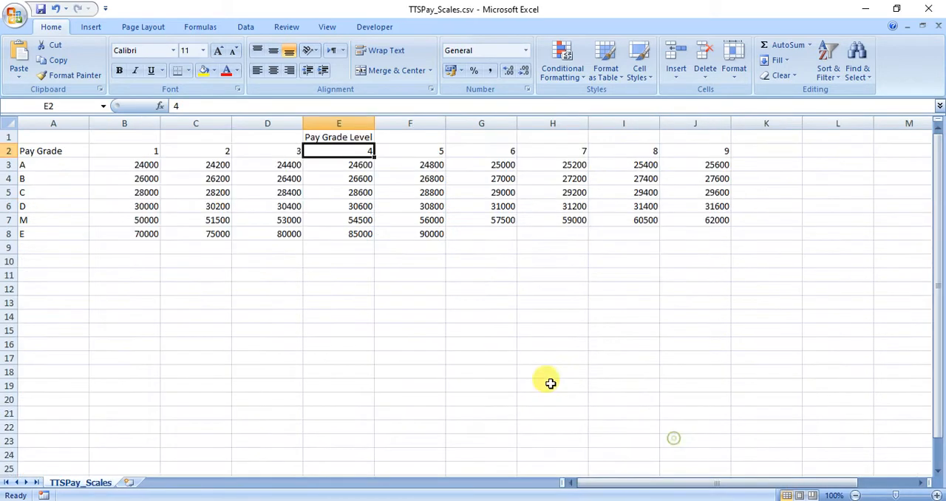
click(66, 193)
drag(66, 192, 274, 191)
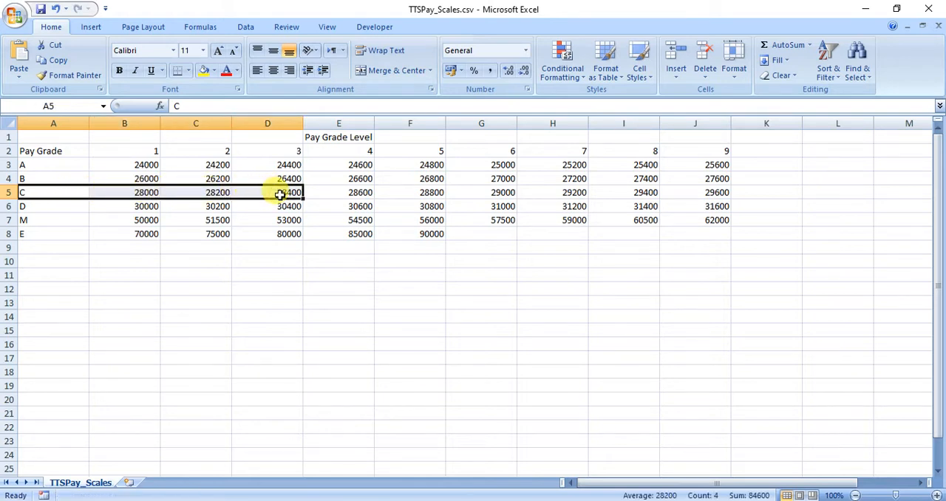
click(269, 194)
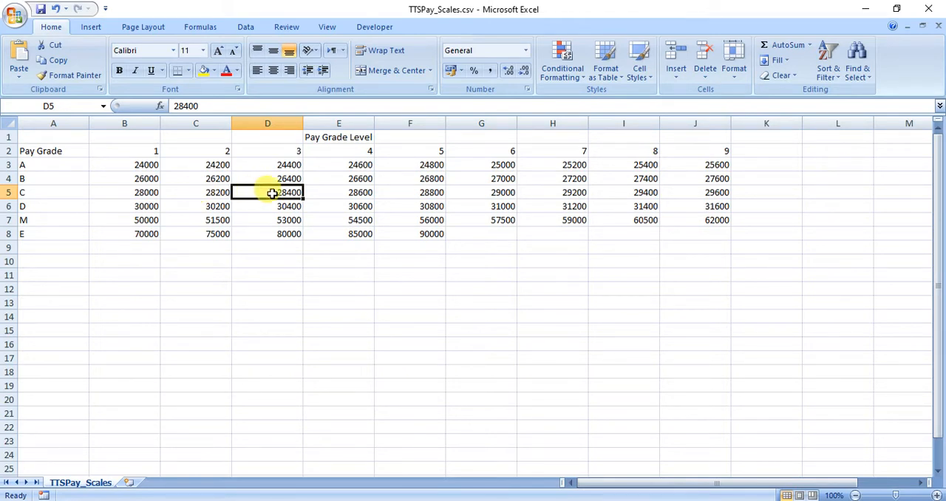
click(213, 193)
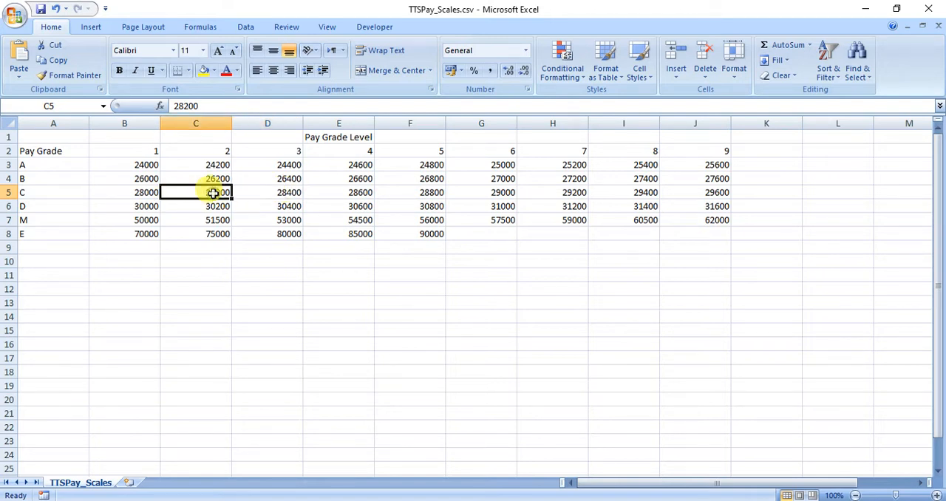
Return to TTSMerge_JO014_0000.xlsx and change the MATCH lookup array in I3's formula to $A$2:$J$2
mouse_move(658, 454)
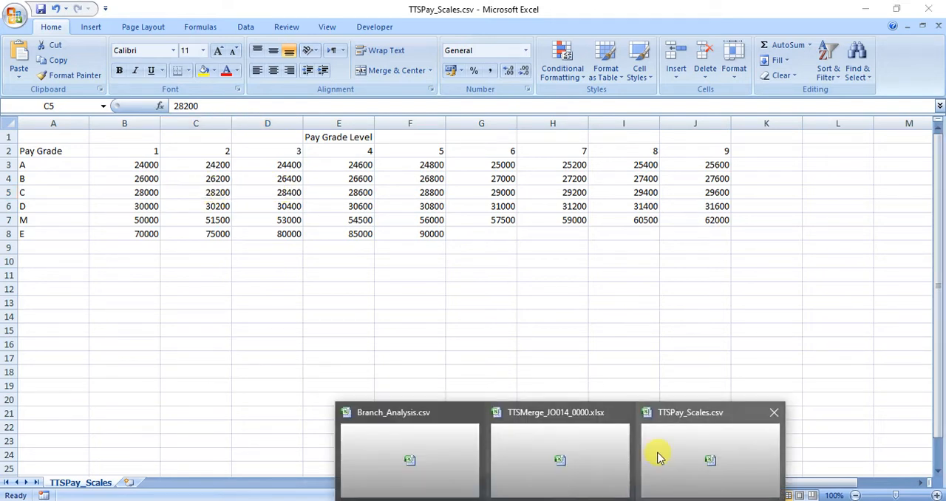
click(560, 453)
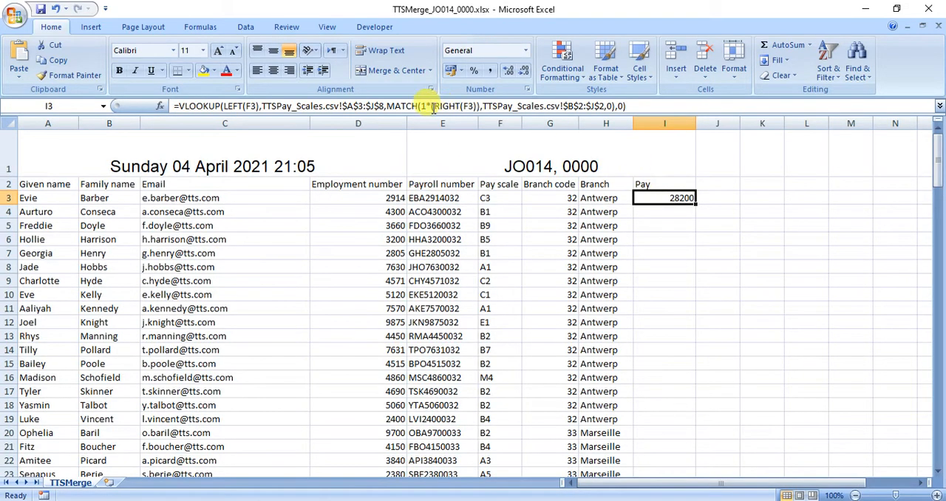
click(575, 105)
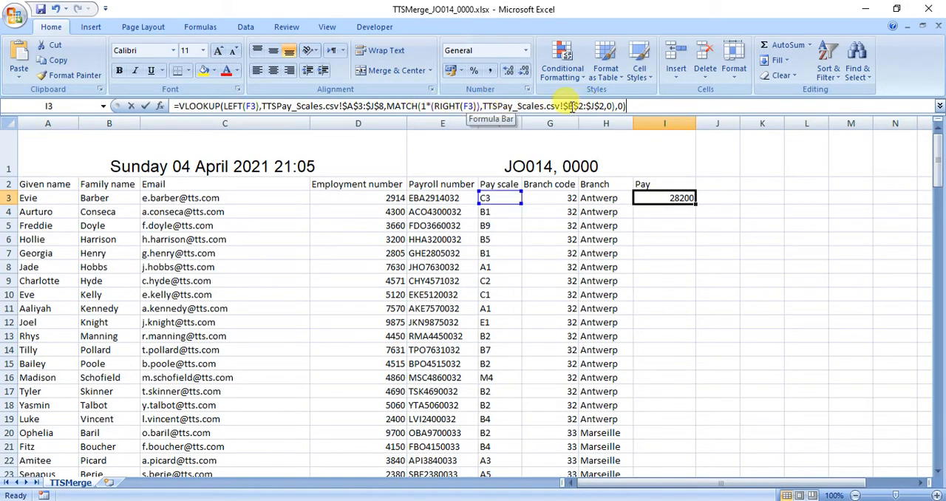
key(BackSpace)
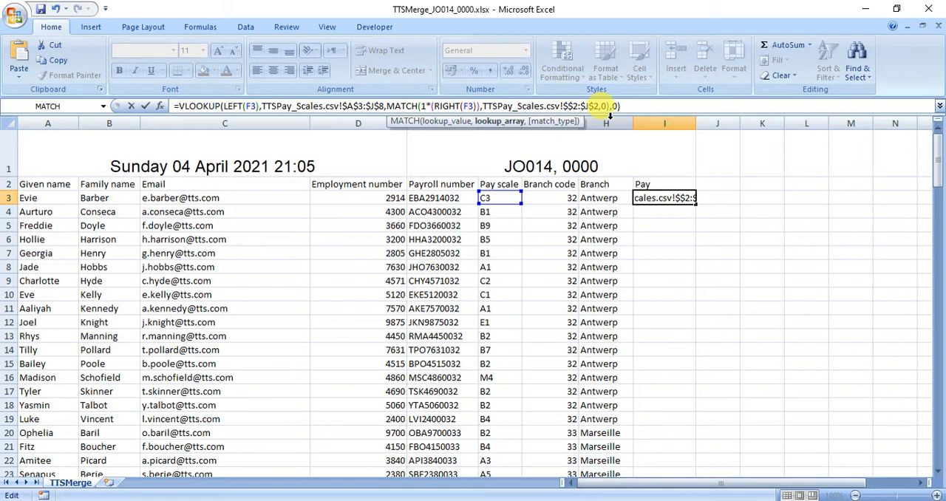
text(a)
key(BackSpace)
text(A)
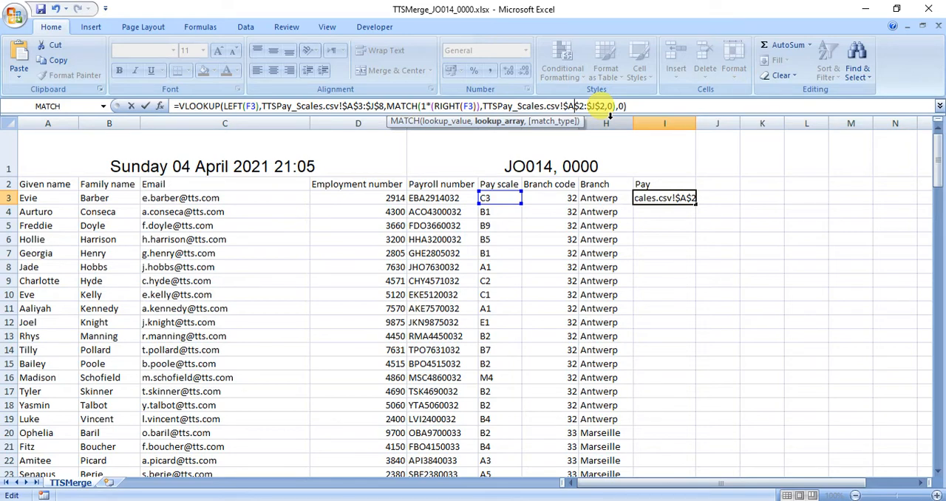
key(Return)
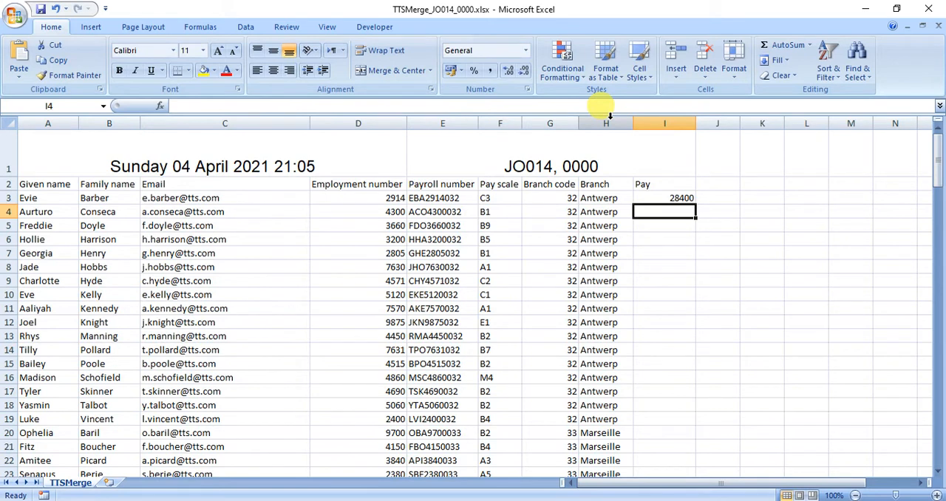
Compare the pay in I3 with the grade C, level 3 amount in cell D5 of TTSPay_Scales.csv
click(656, 197)
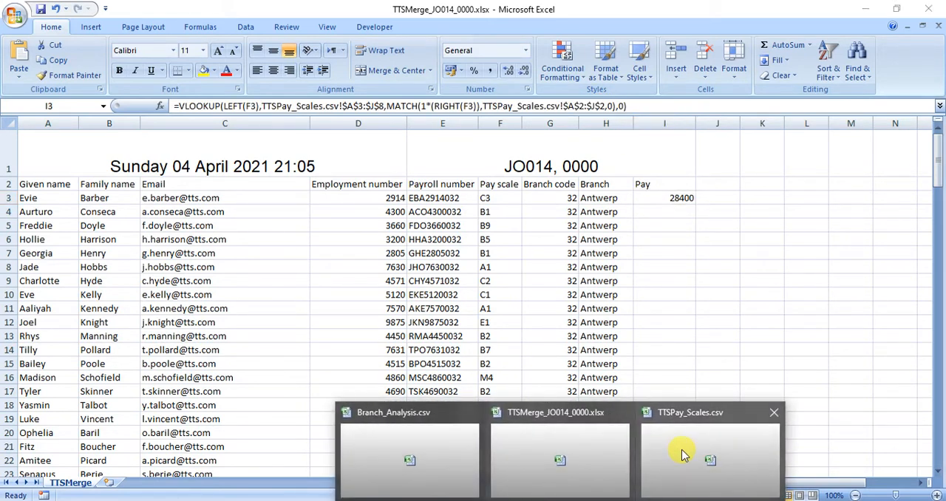
click(681, 449)
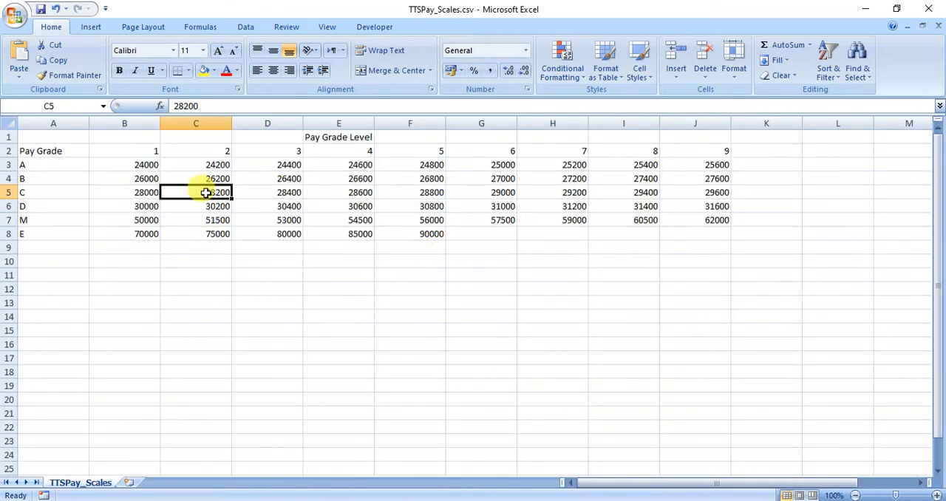
click(258, 192)
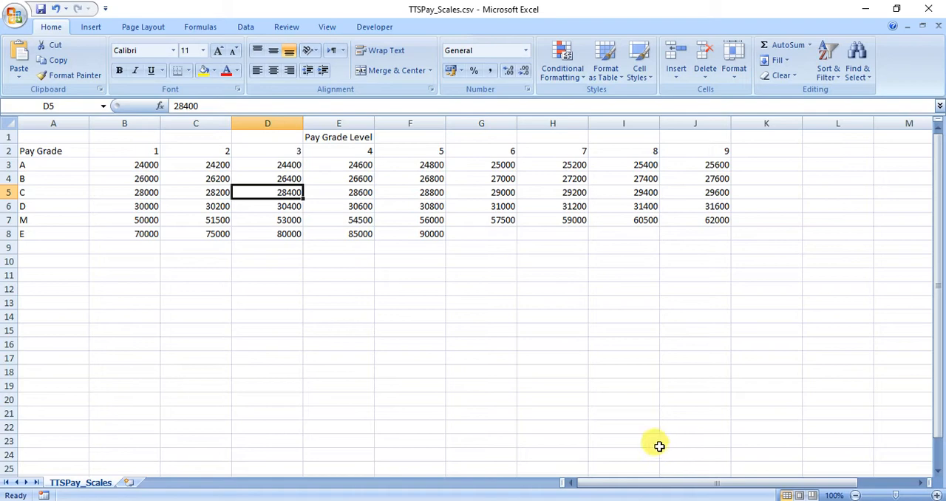
Return to TTSMerge_JO014_0000.xlsx and review the MATCH arguments in I3's formula against the level row of TTSPay_Scales.csv
click(531, 473)
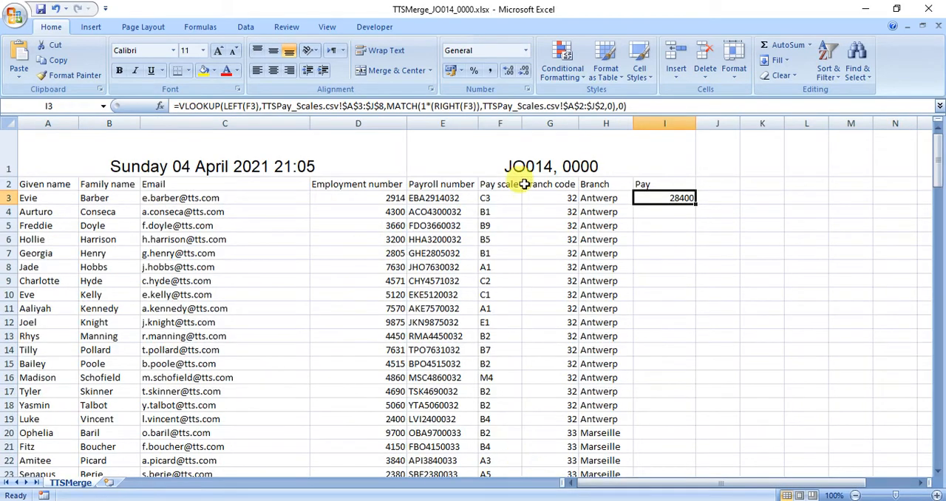
click(362, 105)
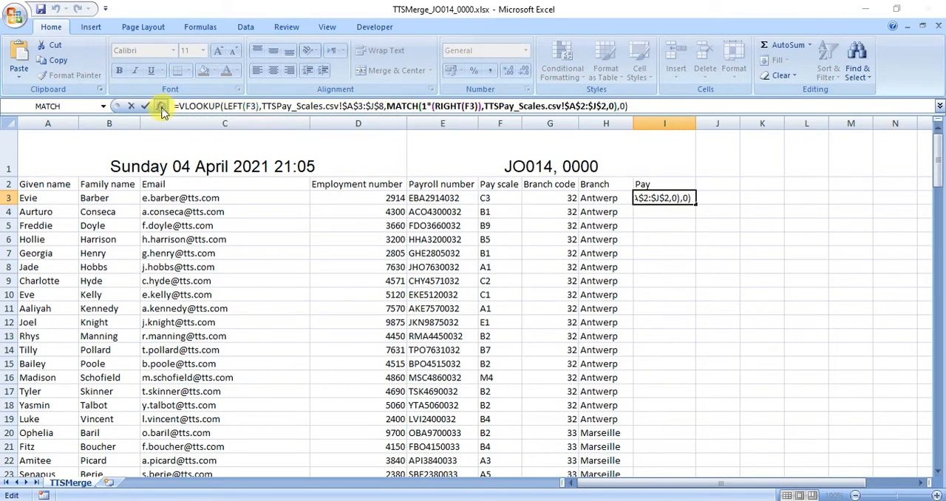
click(162, 109)
drag(538, 313, 296, 95)
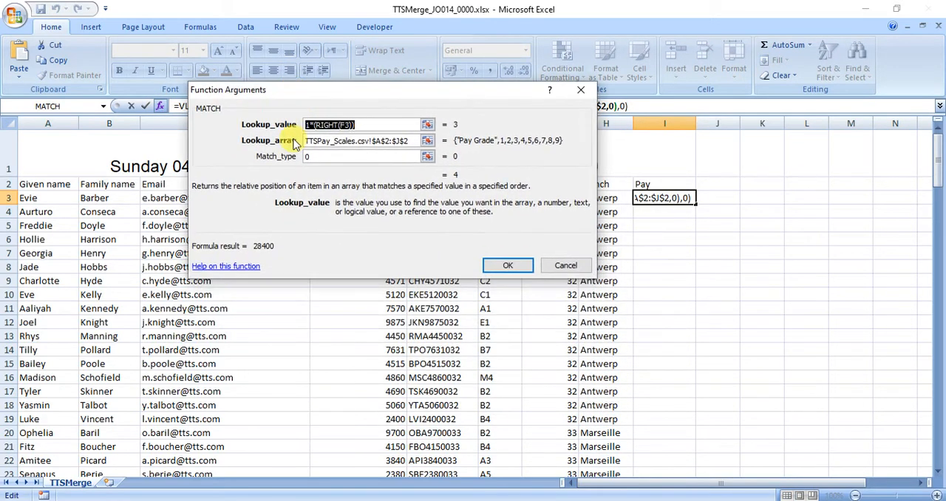
click(377, 140)
drag(368, 96, 325, 278)
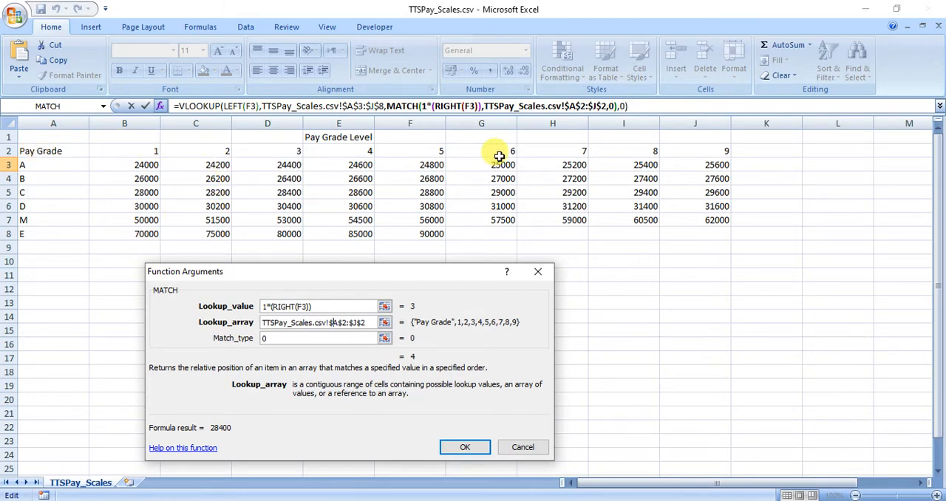
click(480, 447)
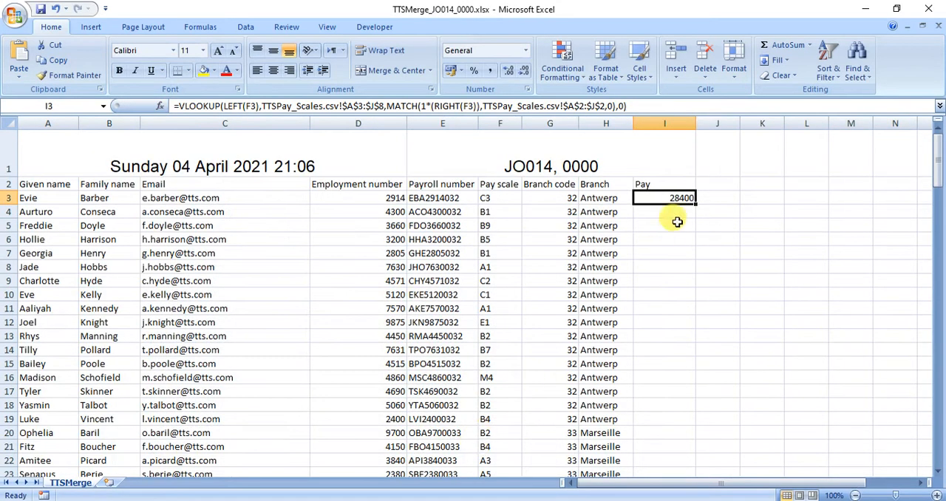
Format cell I3 as Currency with 0 decimal places and the € Breton (France) symbol
click(526, 90)
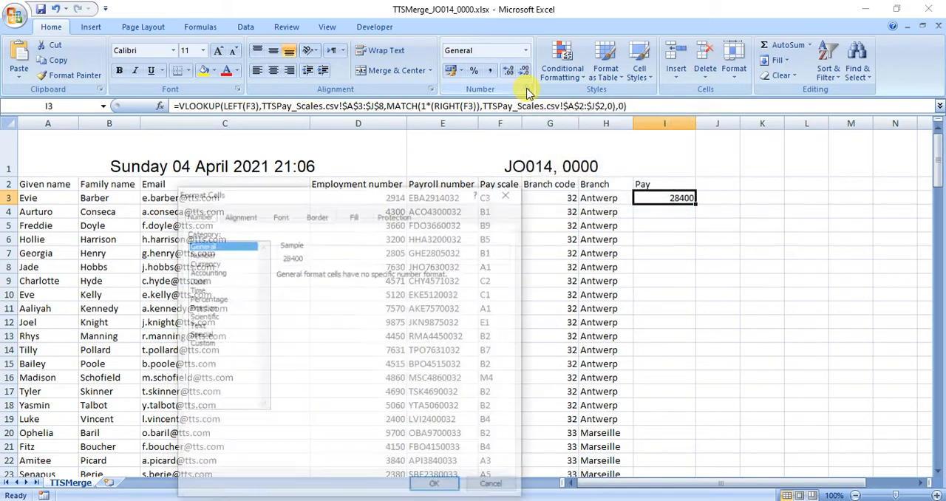
click(204, 264)
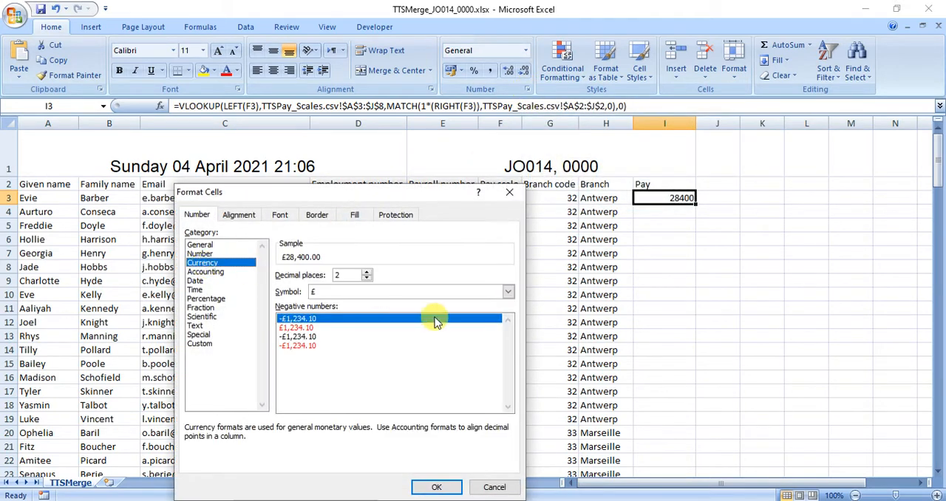
click(454, 293)
scroll(458, 303, down, 1)
scroll(458, 303, down, 5)
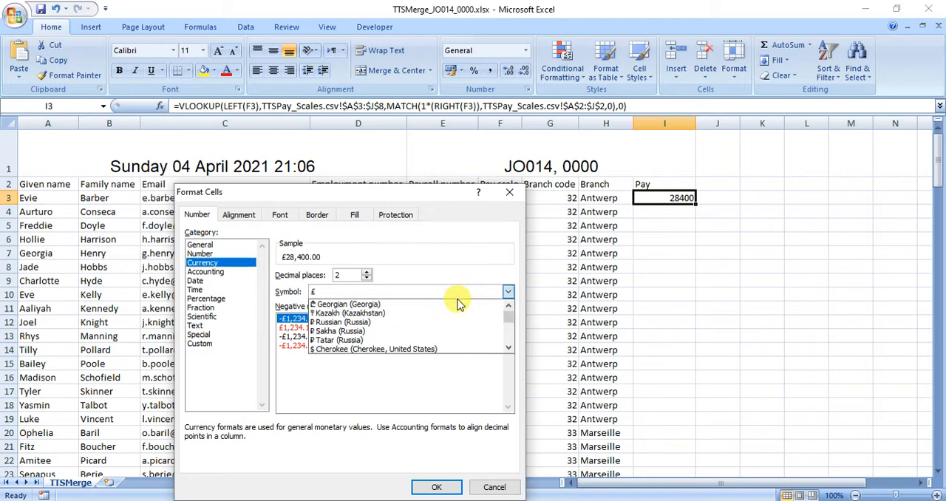
scroll(458, 303, down, 6)
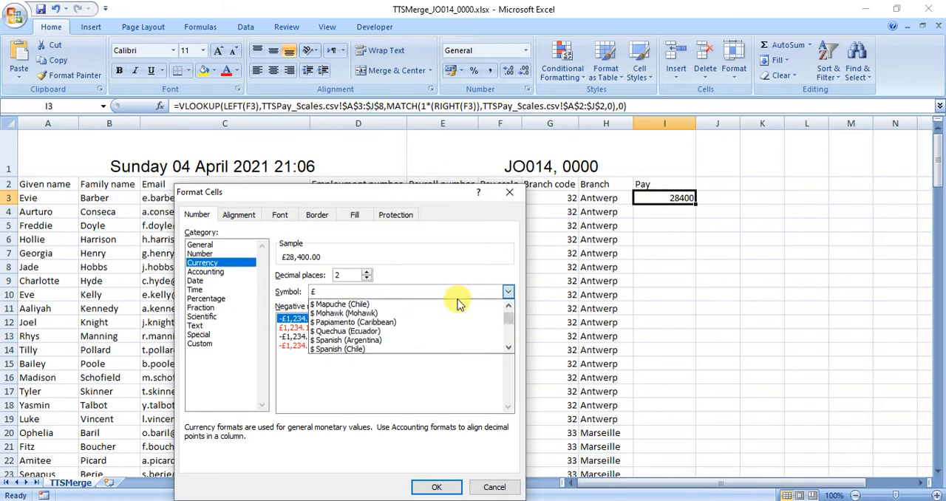
scroll(458, 303, down, 6)
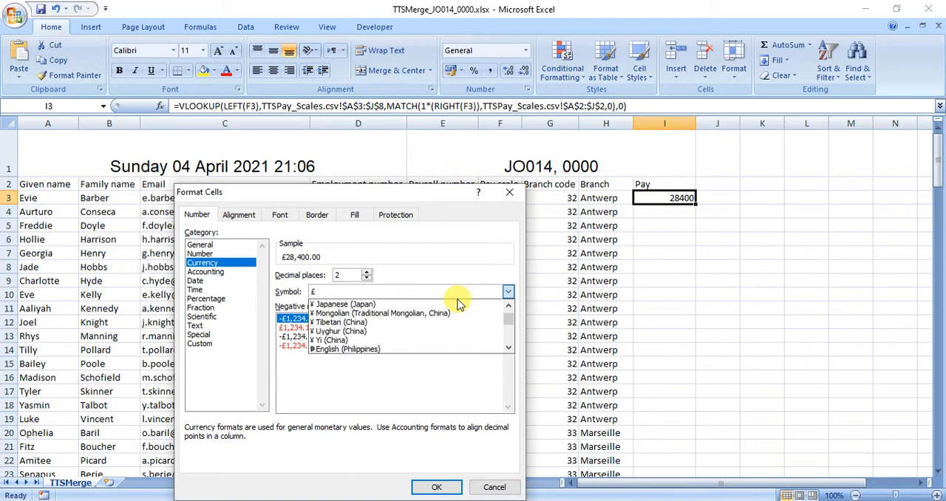
scroll(458, 303, down, 2)
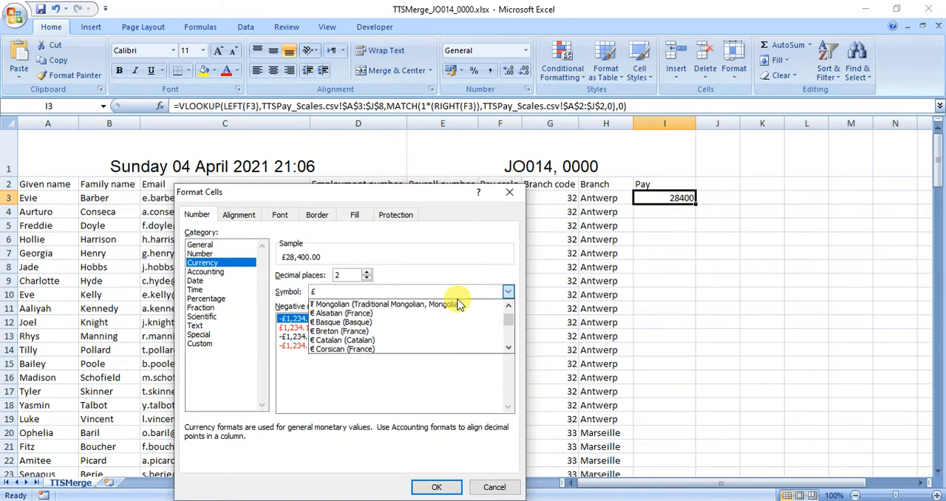
click(362, 322)
click(367, 278)
click(367, 278)
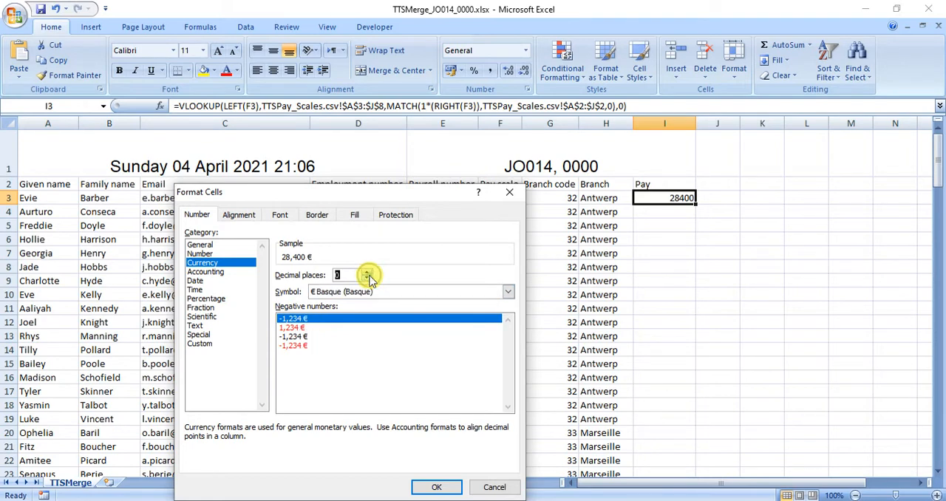
click(416, 291)
click(418, 331)
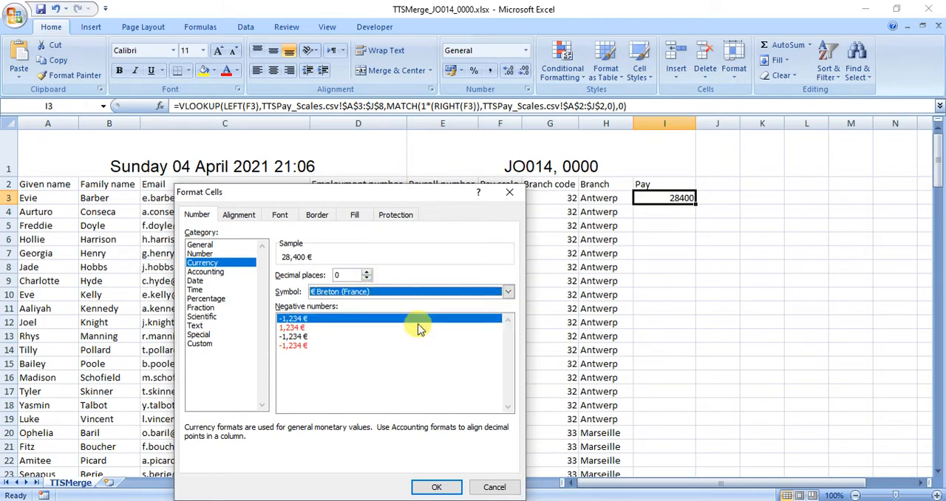
click(445, 488)
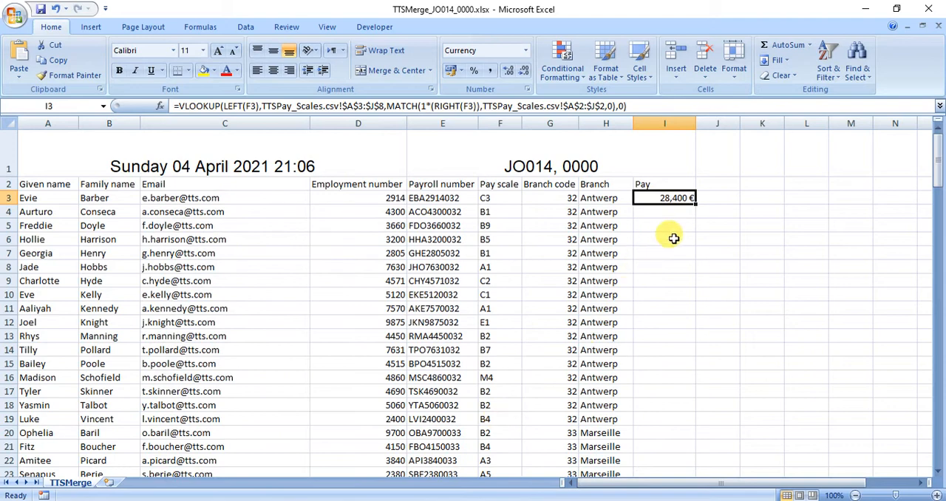
Change I3's currency symbol to € Dutch (Belgium) so the euro sign precedes the amount
click(526, 89)
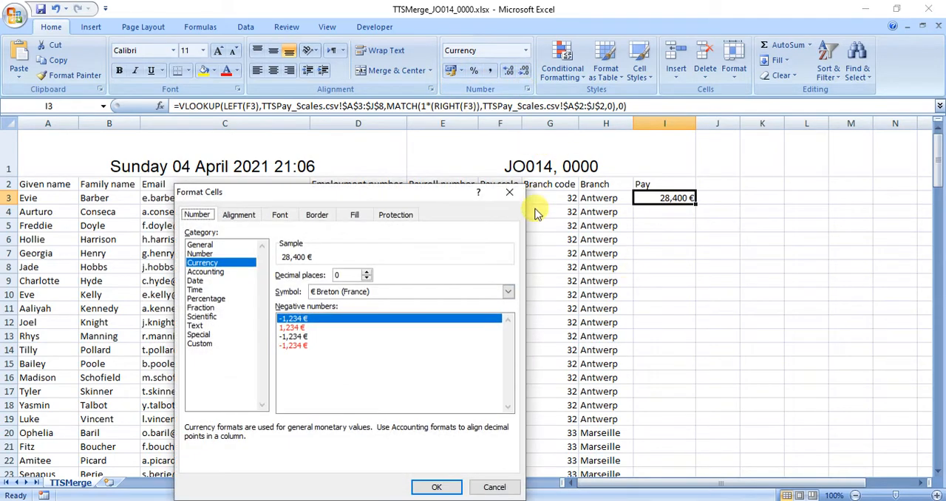
click(437, 291)
scroll(434, 319, down, 1)
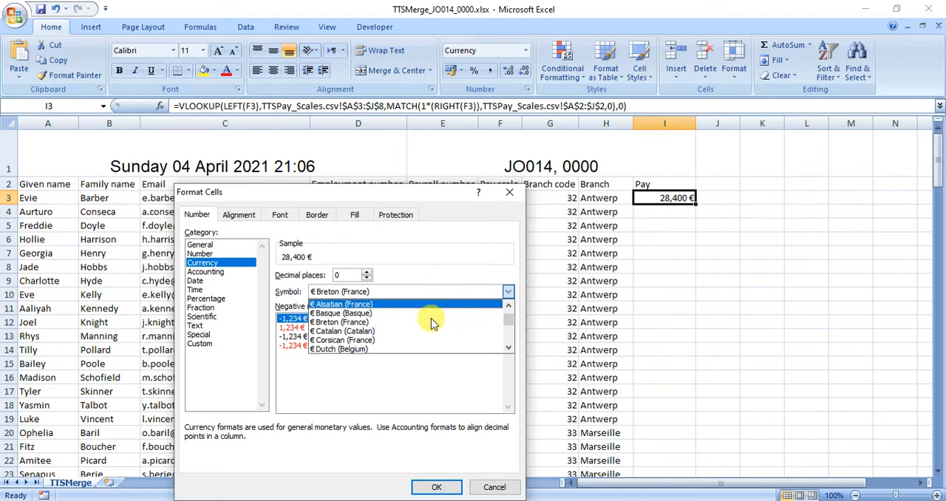
click(421, 349)
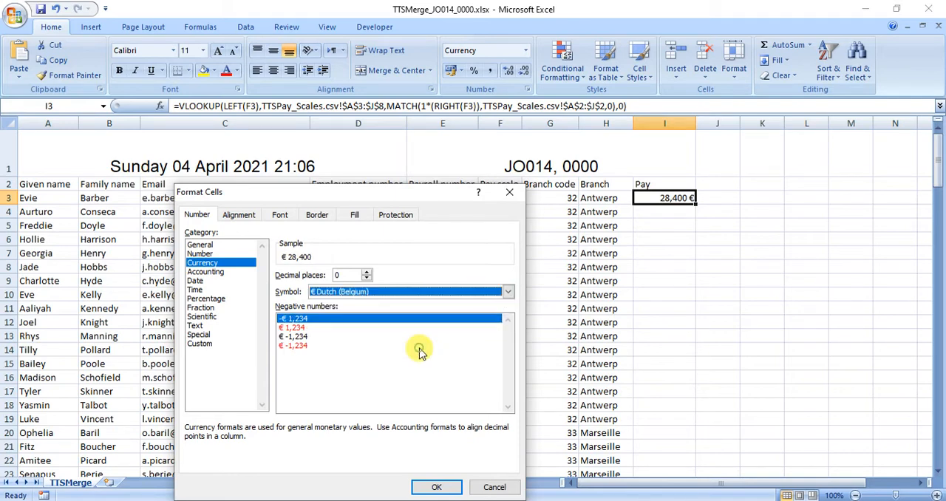
click(438, 488)
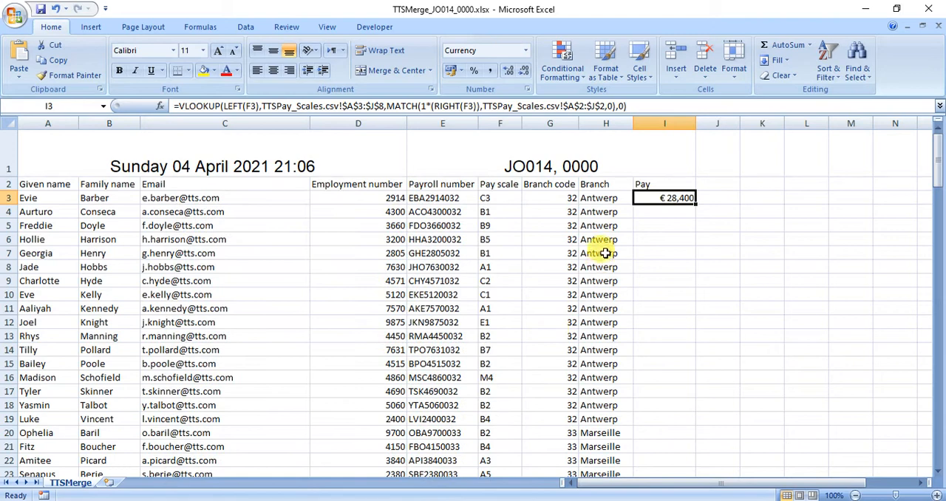
Fill the pay formula from I3 down the Pay column for all employees
double_click(694, 205)
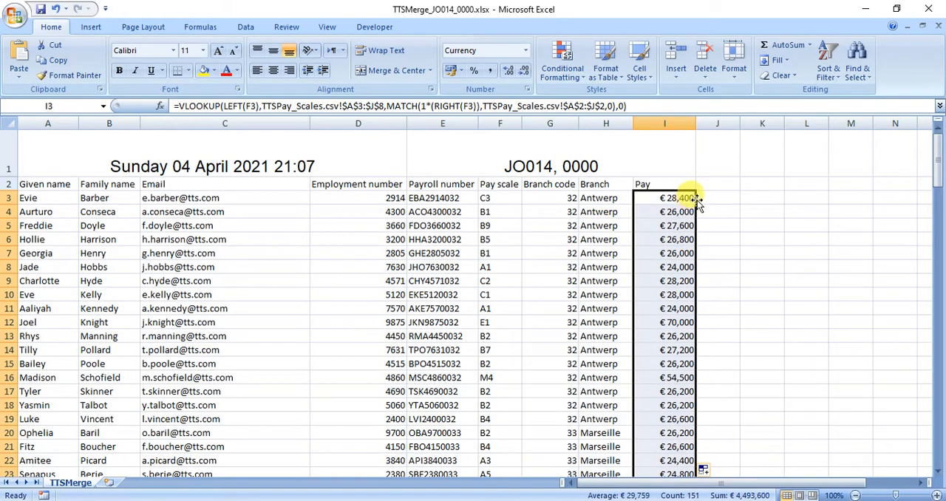
click(744, 197)
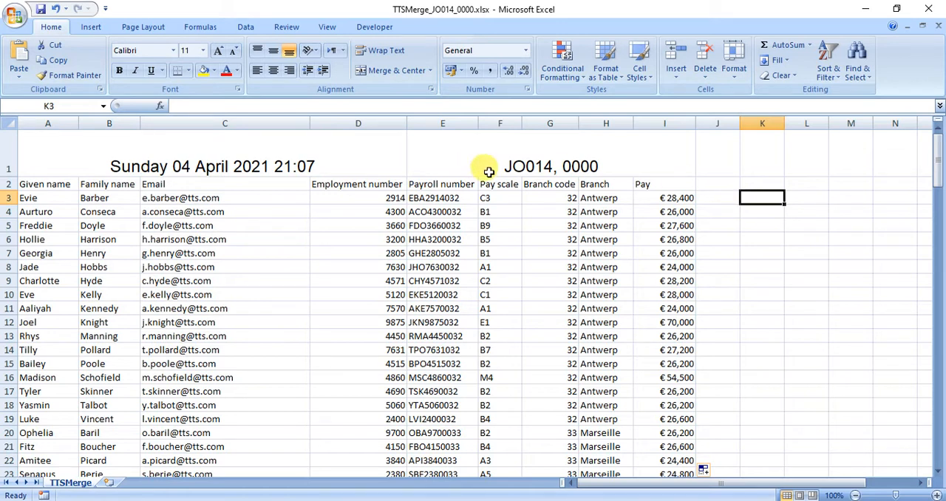
click(656, 197)
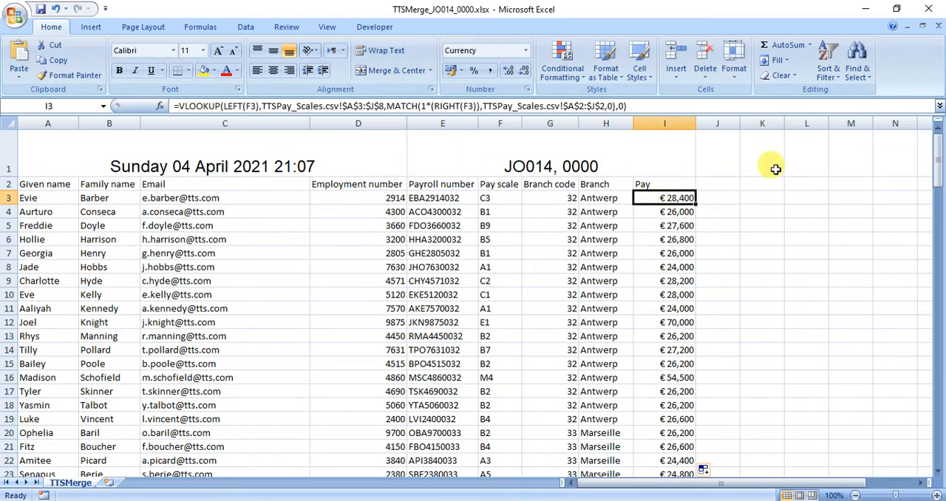
Start an alternative VLOOKUP formula in K3 with LEFT(F3,1) as the lookup value
click(757, 196)
text(=)
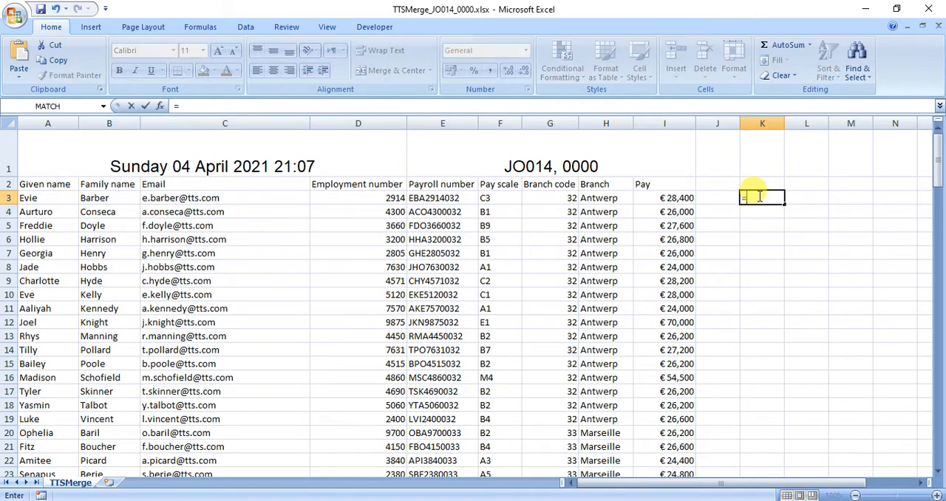
text(VLOOK)
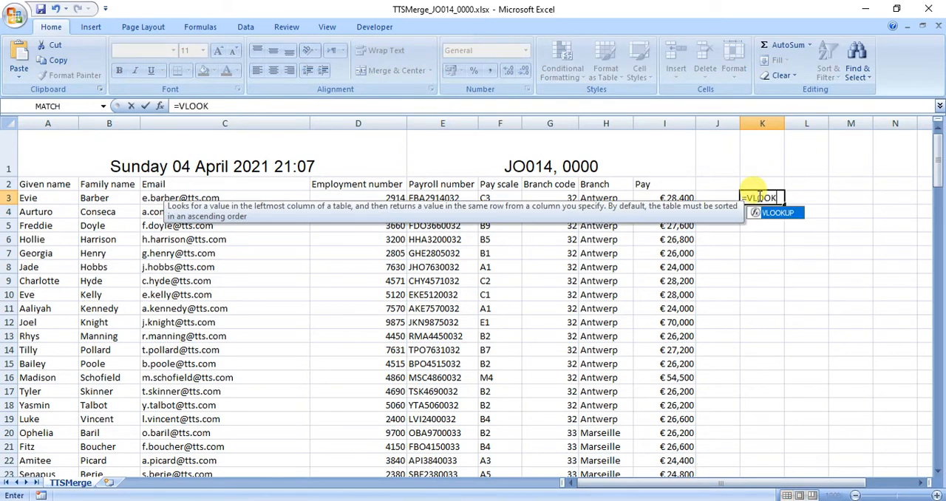
text(UP()
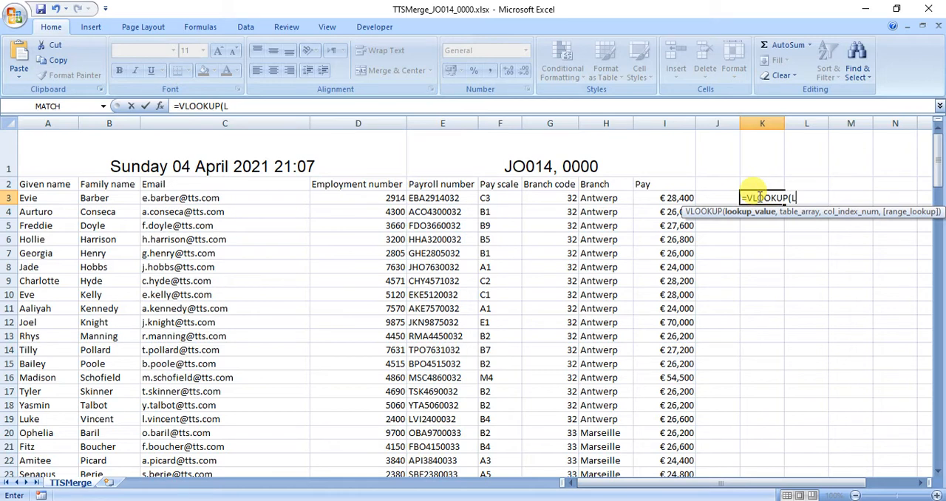
text(LEFT)
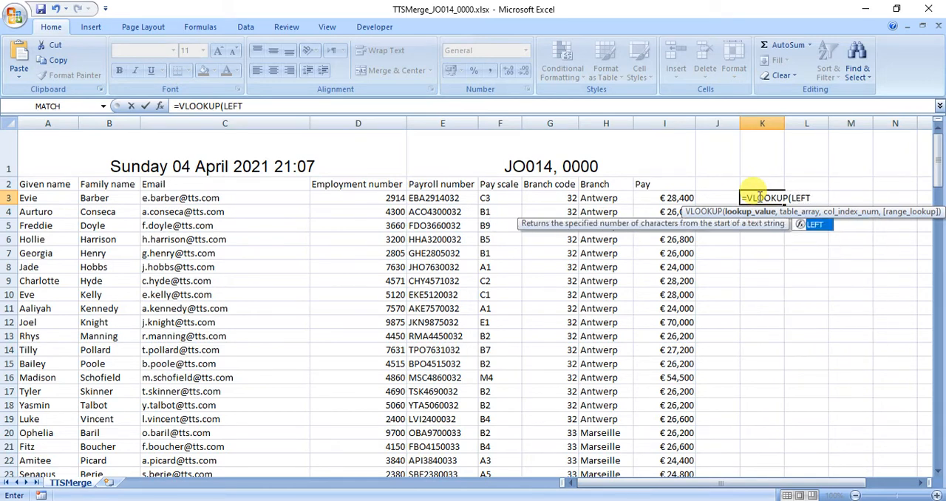
text(()
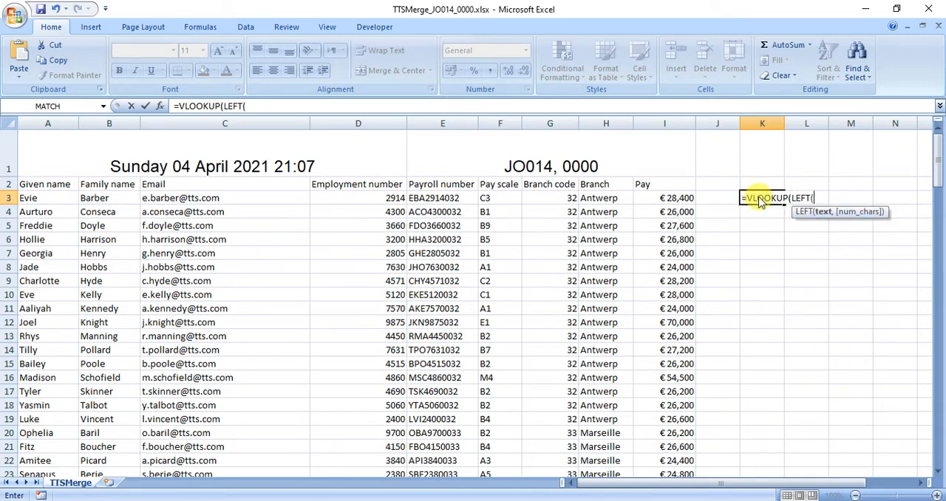
click(507, 198)
text(,1)
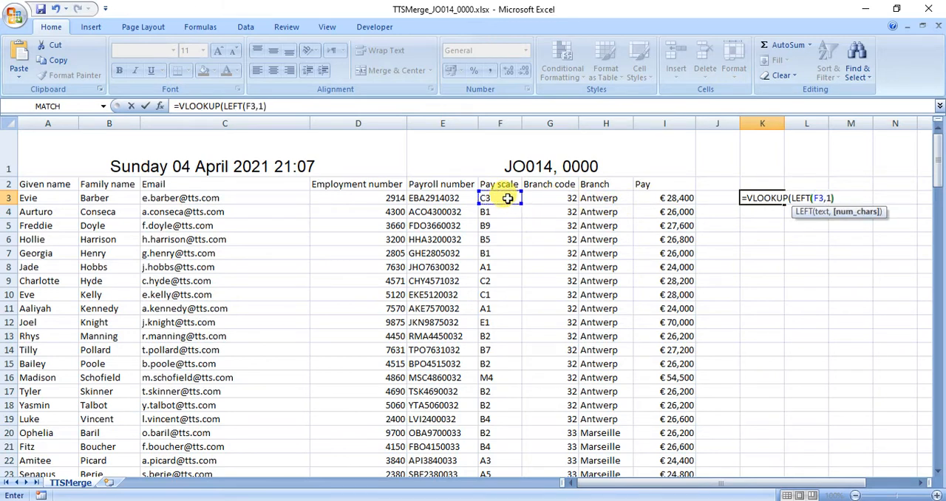
text(),)
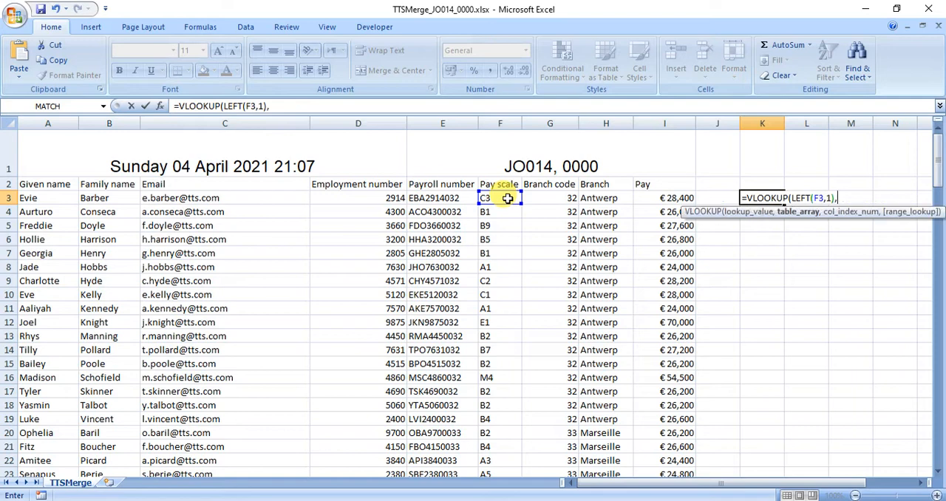
Set the K3 VLOOKUP's table array to $A$3:$J$8 in TTSPay_Scales.csv and its range lookup to 0
click(160, 106)
click(279, 290)
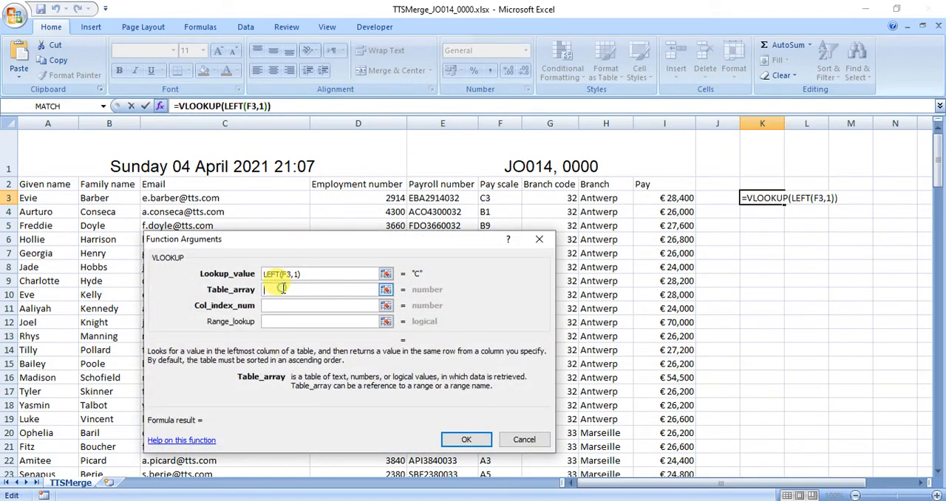
mouse_move(612, 473)
click(667, 463)
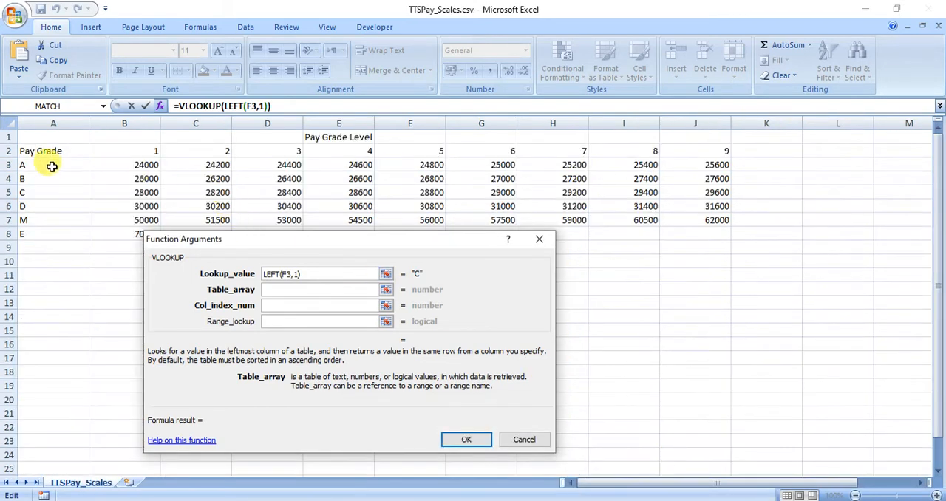
drag(40, 164, 692, 231)
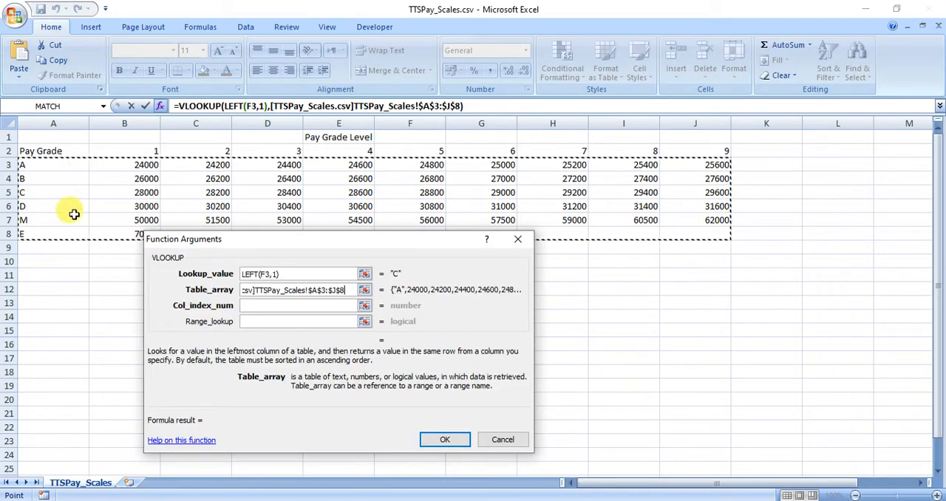
click(249, 322)
text(0)
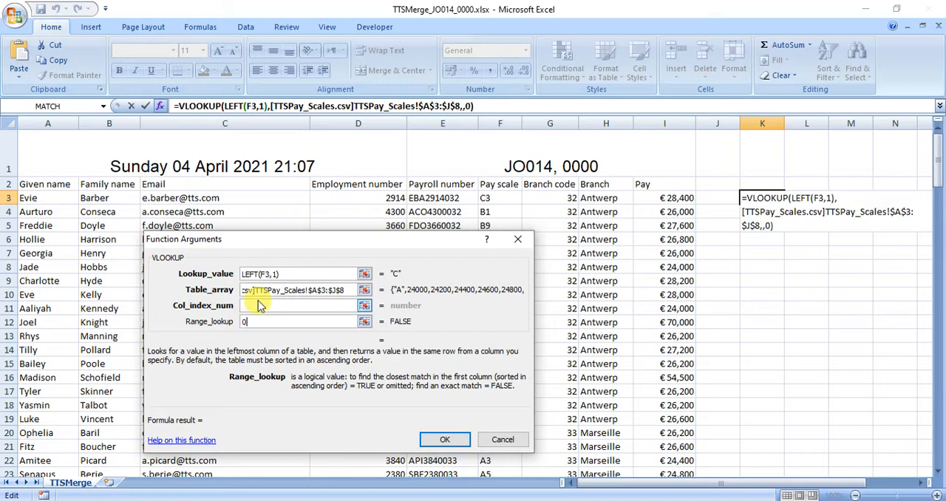
Complete the K3 VLOOKUP with INT(RIGHT(F3,1))+1 as its column index number
click(256, 306)
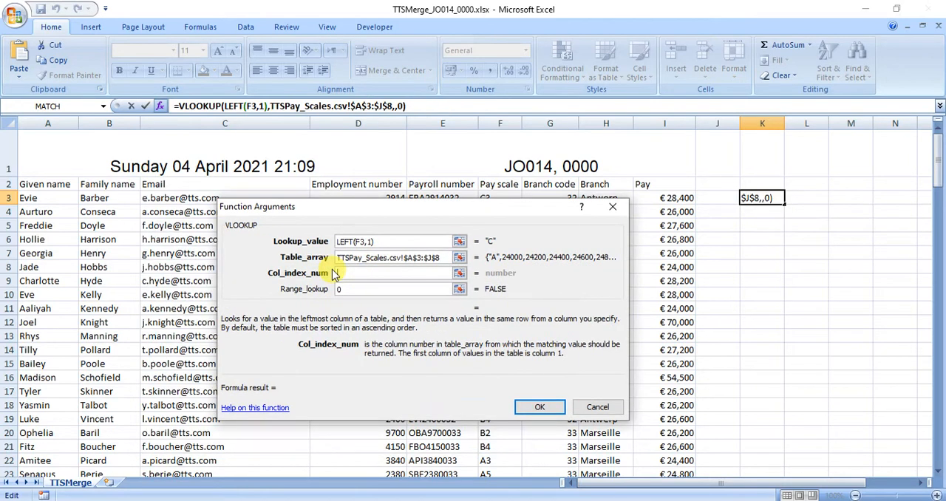
text(INT()
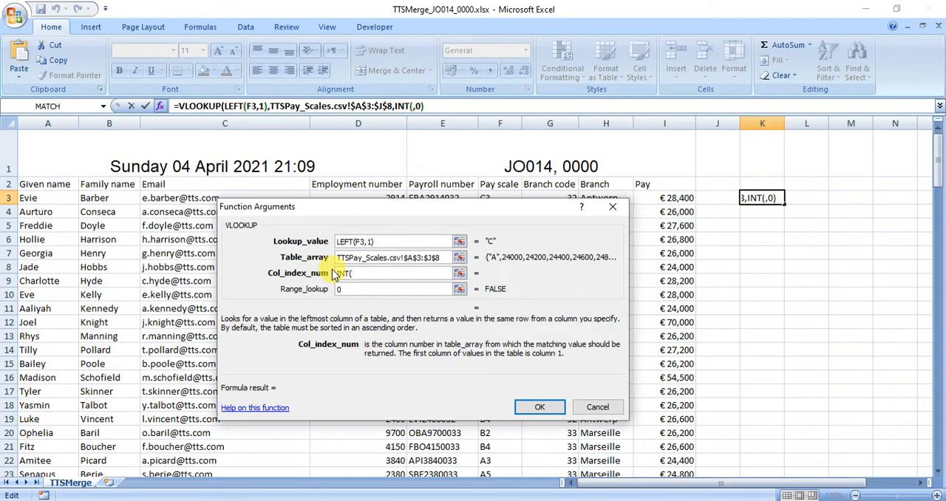
text(RI)
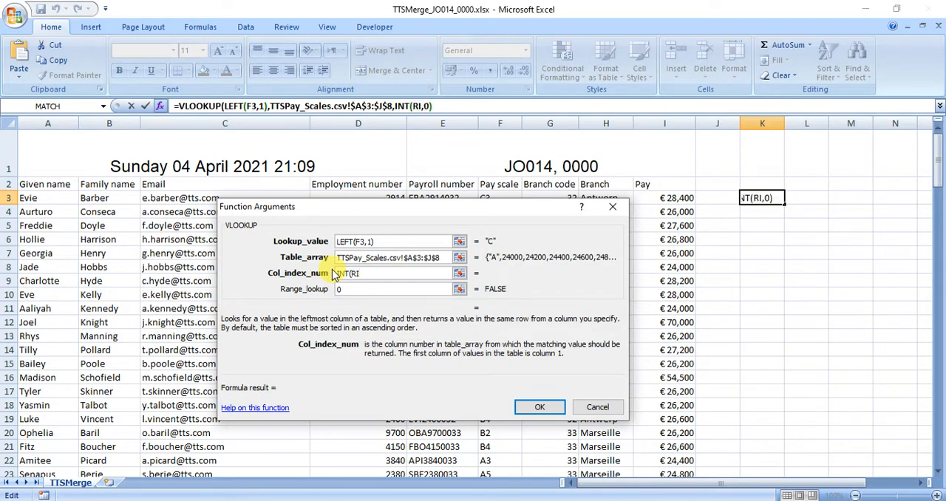
text(GHT)
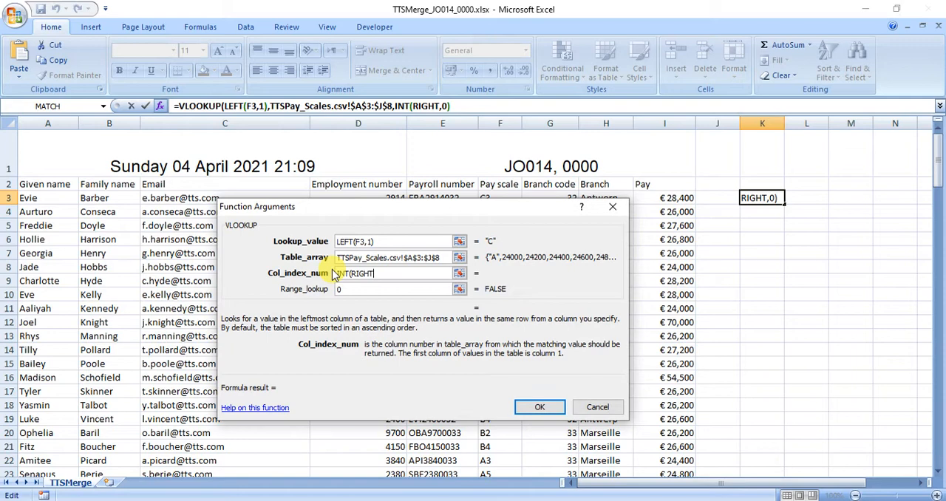
text(()
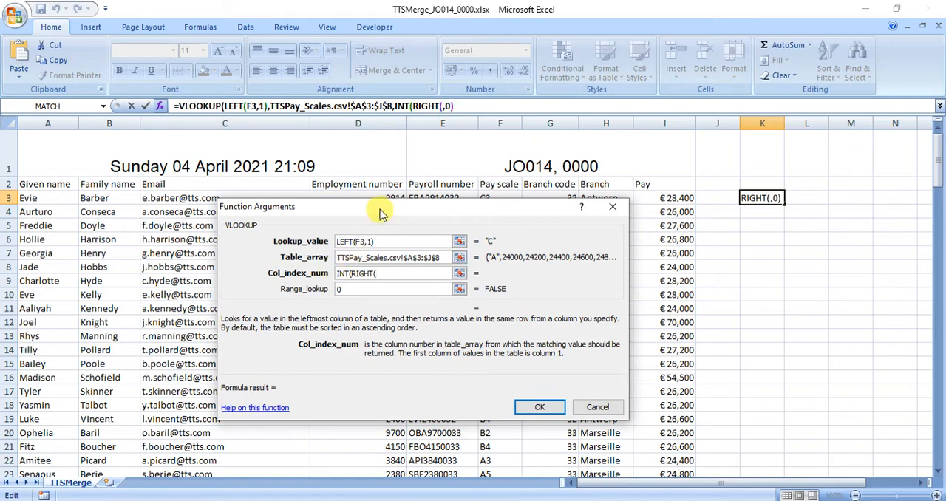
drag(380, 210, 348, 267)
click(494, 198)
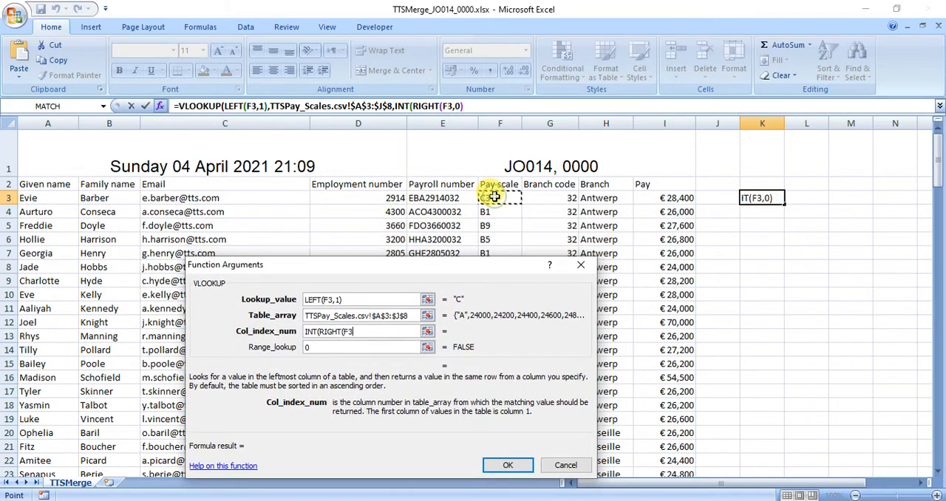
text())
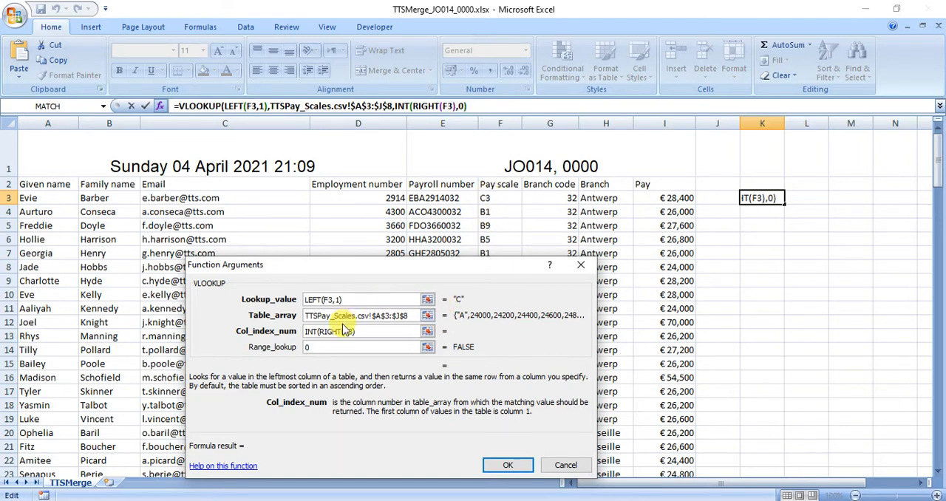
key(BackSpace)
text(,1))
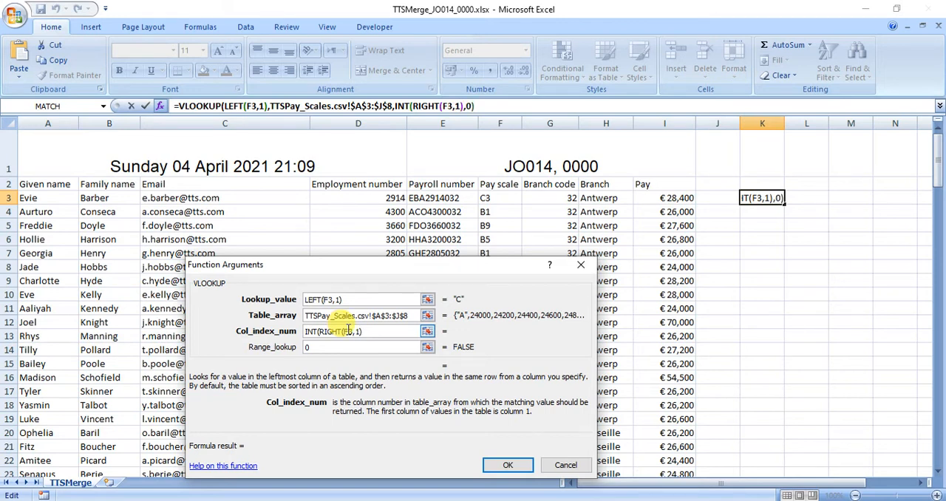
text())
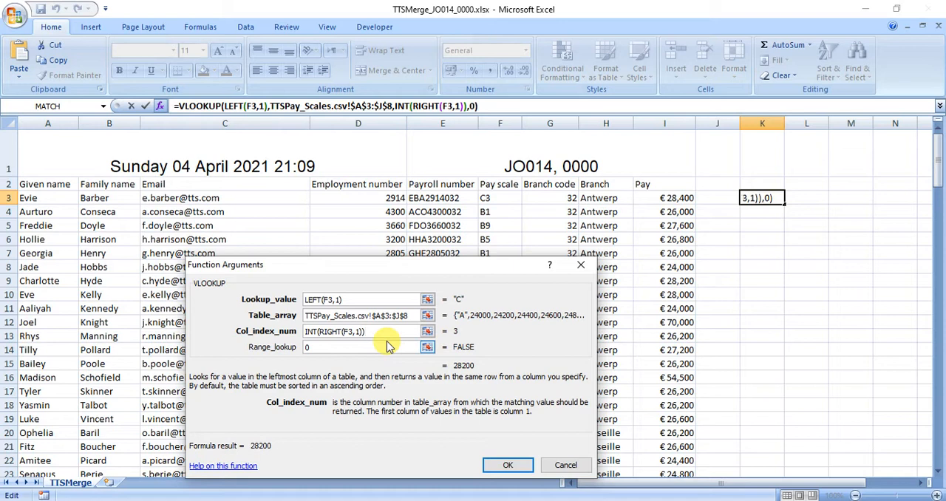
text(+1)
click(505, 463)
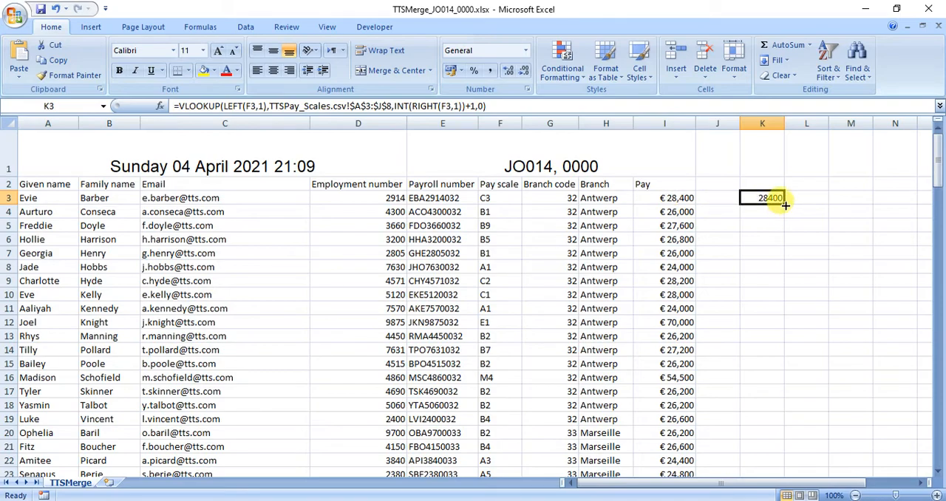
Fill the K3 formula down column K to row 153 for all employees
drag(784, 205, 775, 451)
scroll(770, 412, up, 7)
scroll(769, 412, up, 20)
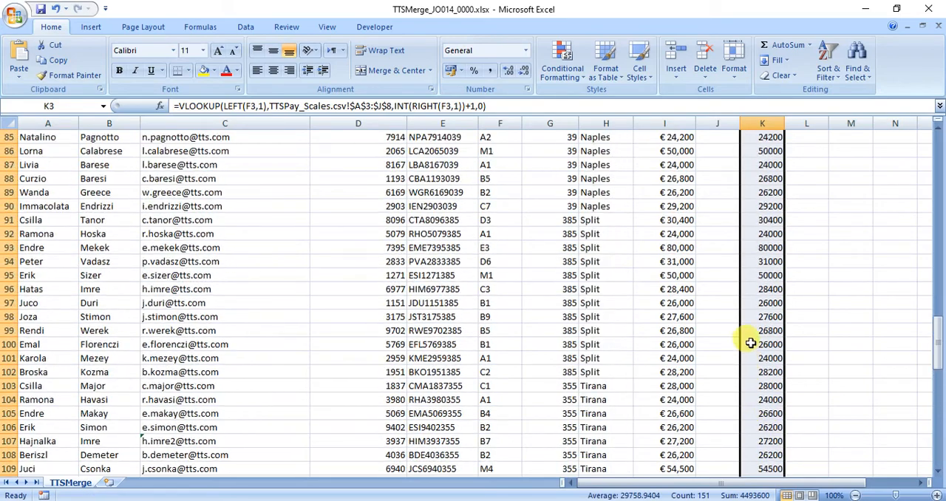
scroll(750, 327, up, 3)
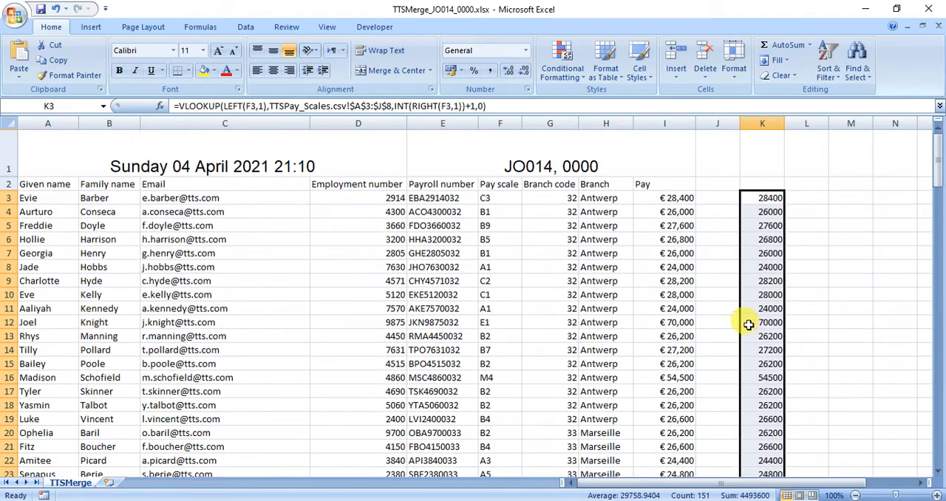
Compare the alternative pay amounts in column K with the Pay column amounts for several employees
click(679, 211)
click(753, 212)
click(683, 226)
click(753, 226)
click(676, 240)
click(761, 241)
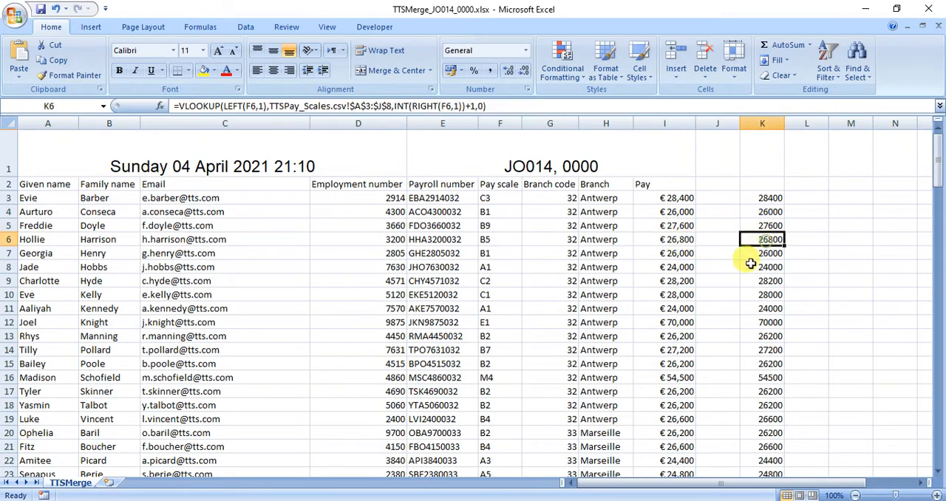
click(660, 281)
click(768, 281)
Copy the euro currency format from a Pay column cell onto the amounts in column K
drag(768, 198, 760, 451)
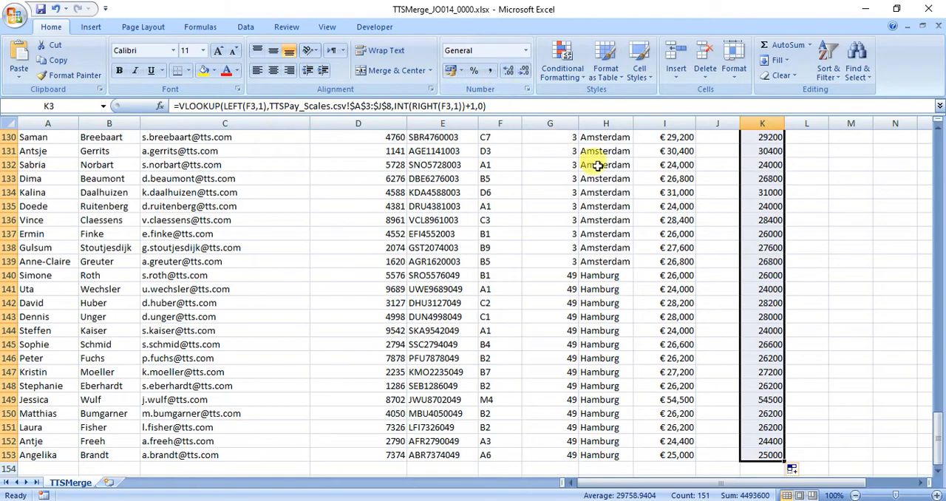
click(669, 207)
click(69, 71)
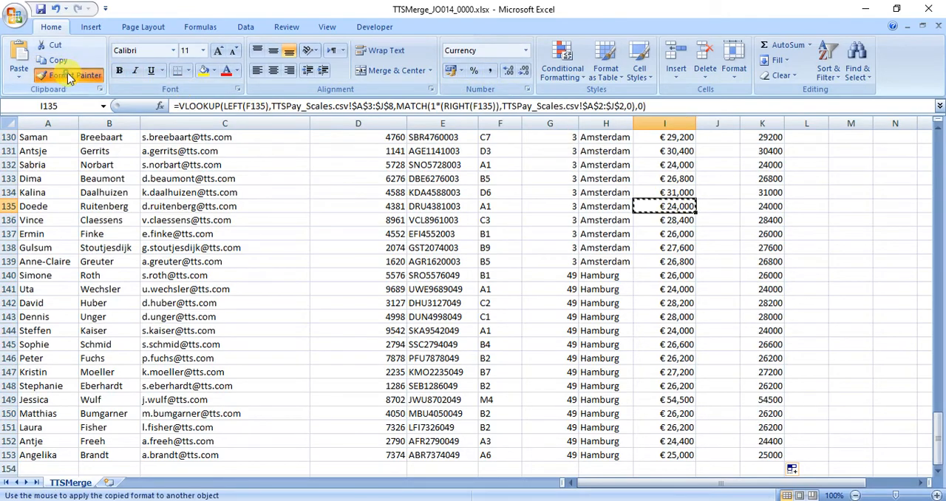
mouse_move(769, 454)
mouse_down()
mouse_move(726, 210)
mouse_move(793, 42)
mouse_move(765, 32)
mouse_move(768, 6)
mouse_move(773, 188)
mouse_move(763, 160)
mouse_up()
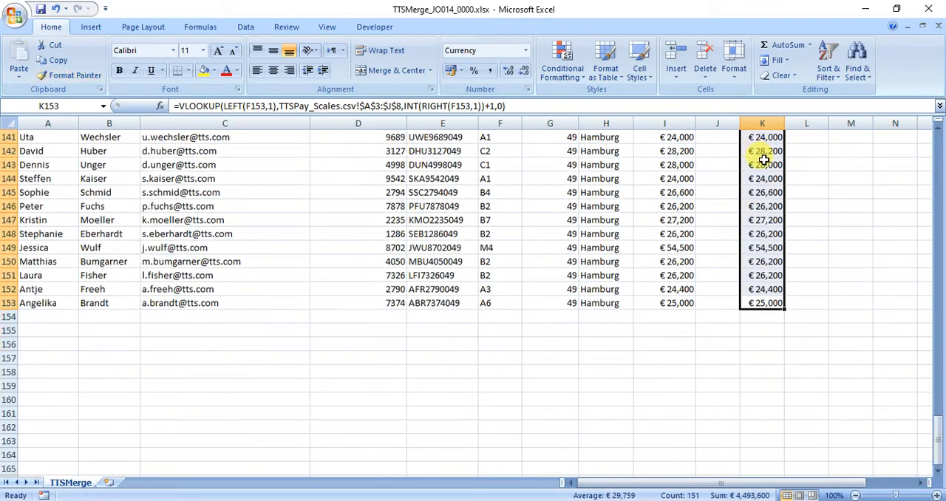
Compare the INT-based formula in K3 with the MATCH-based formula in I3
drag(938, 434, 912, 137)
click(766, 198)
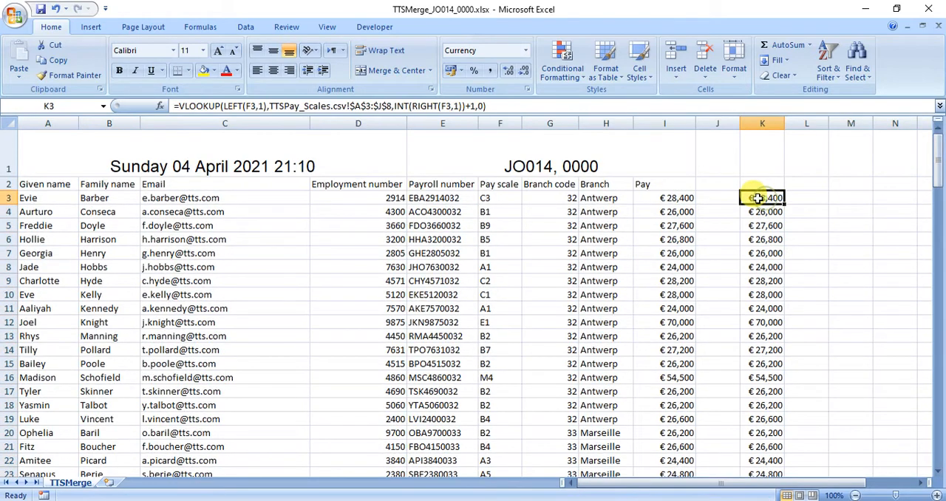
click(679, 198)
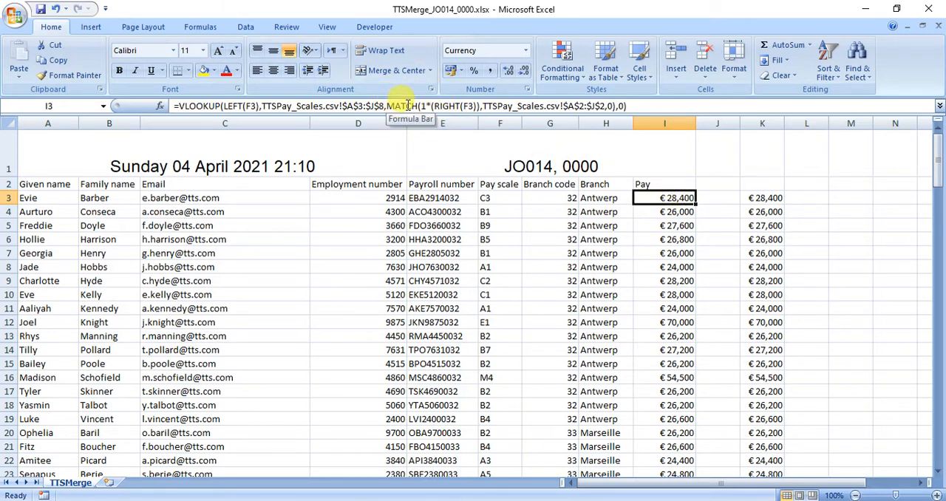
Switch to the 9626_s17_qp_2.pdf exam paper in Adobe Reader and read part (f) about branch subtotals and the E pay scale
click(805, 500)
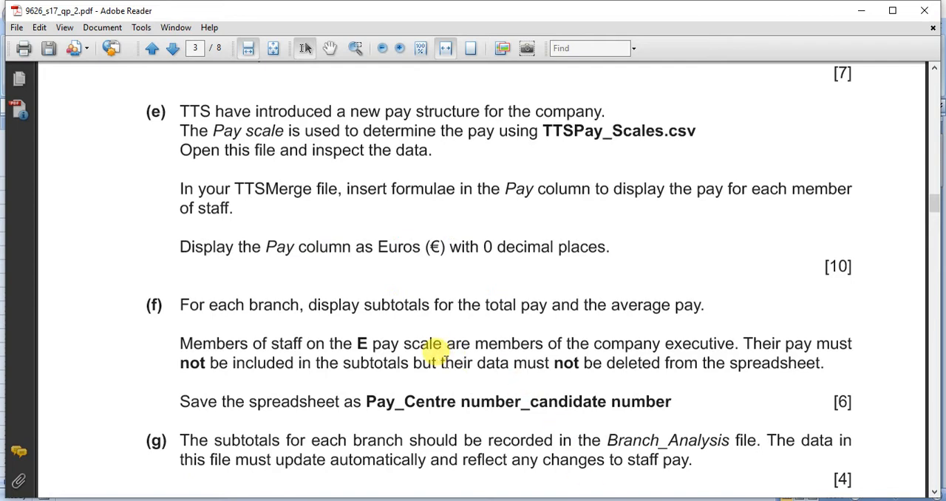
scroll(377, 310, down, 4)
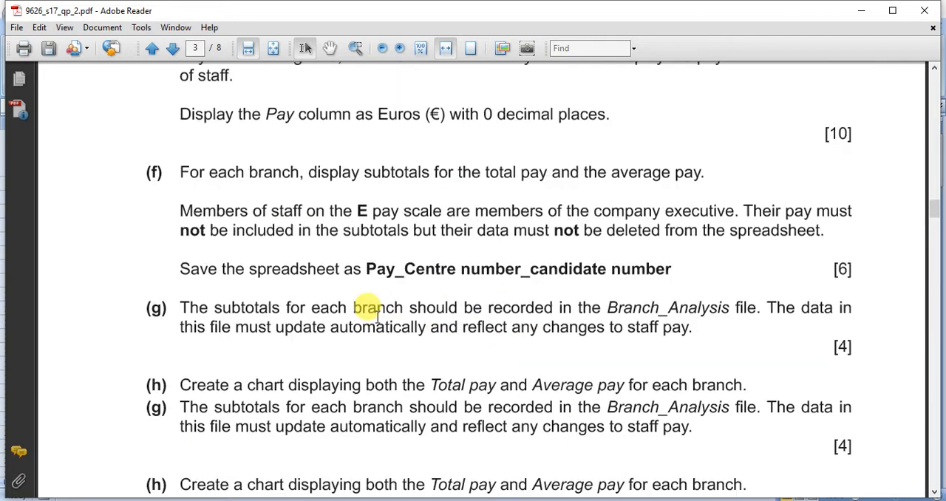
scroll(377, 316, down, 1)
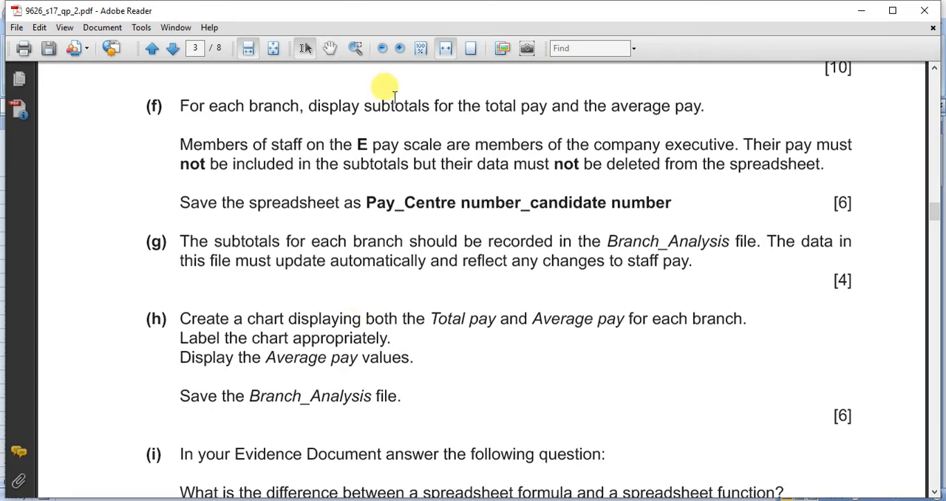
drag(357, 144, 470, 145)
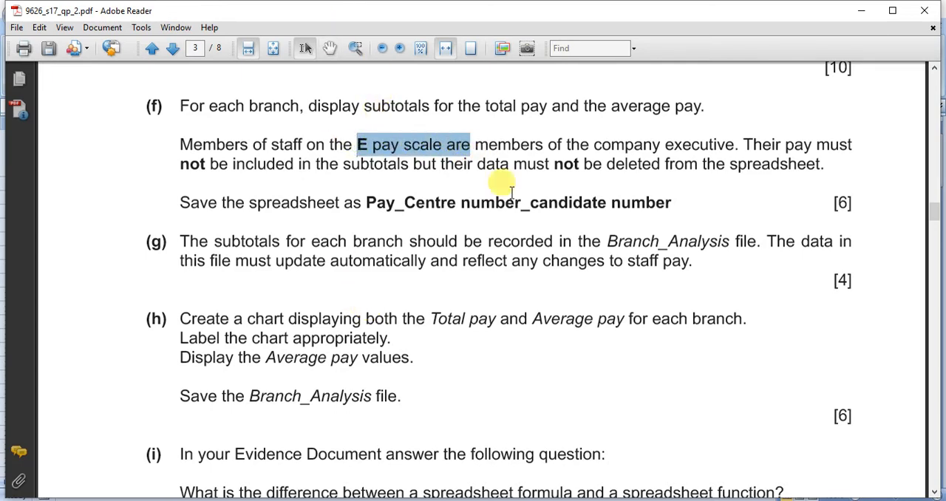
Switch back to TTSMerge_JO014_0000.xlsx in Excel and turn on filtering for the header row 2
mouse_move(561, 500)
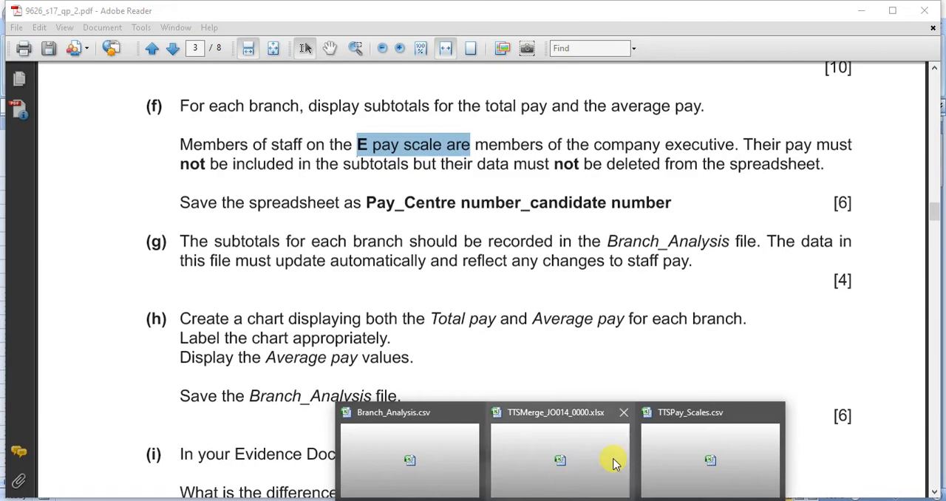
click(564, 447)
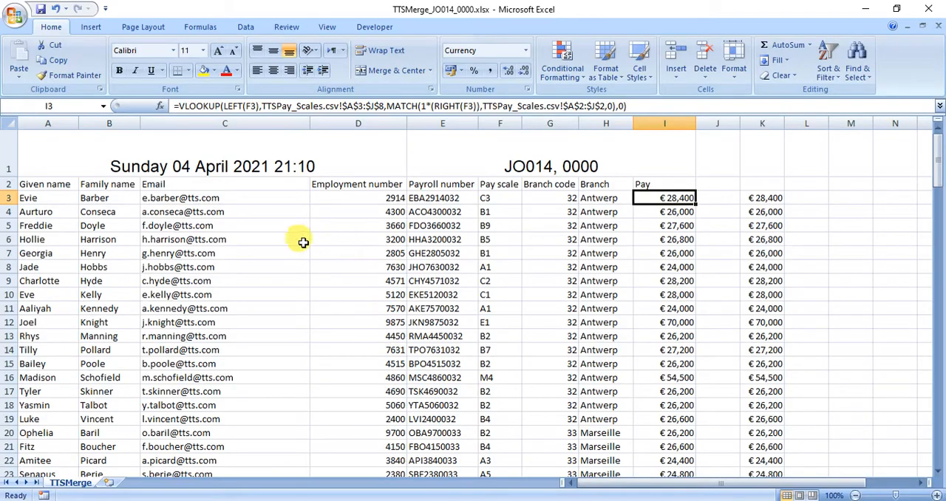
click(9, 184)
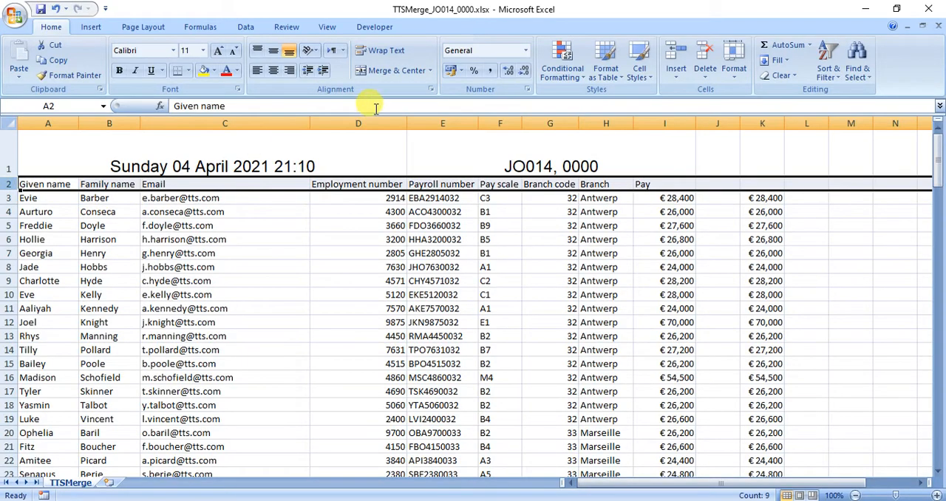
click(246, 27)
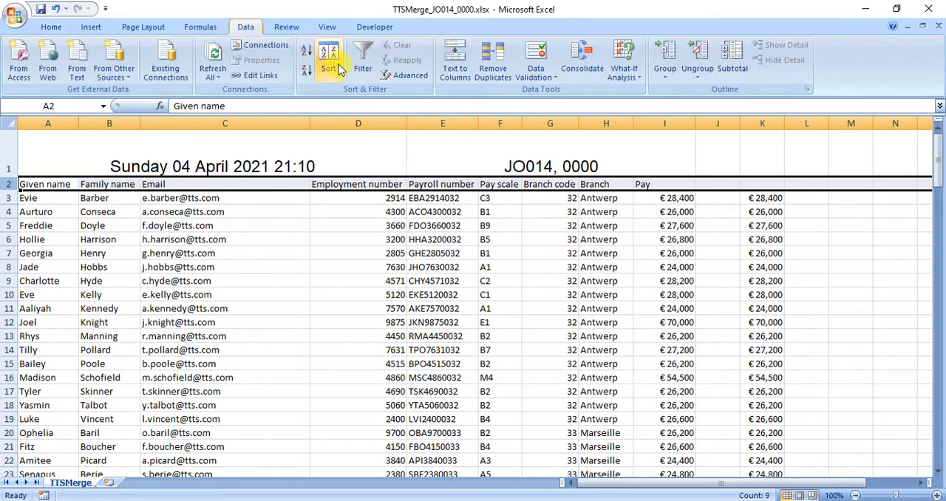
click(370, 70)
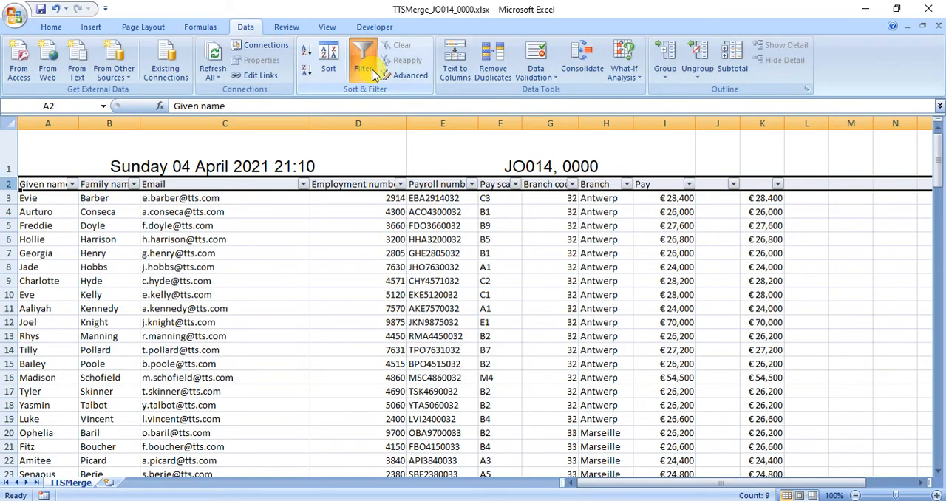
Filter the Pay scale column with a text filter to show only rows that do not contain E
click(515, 184)
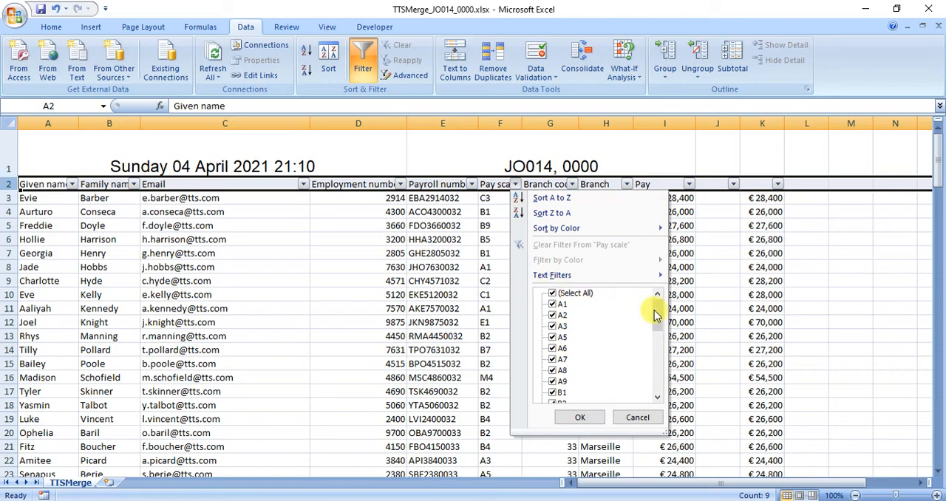
drag(657, 320, 651, 377)
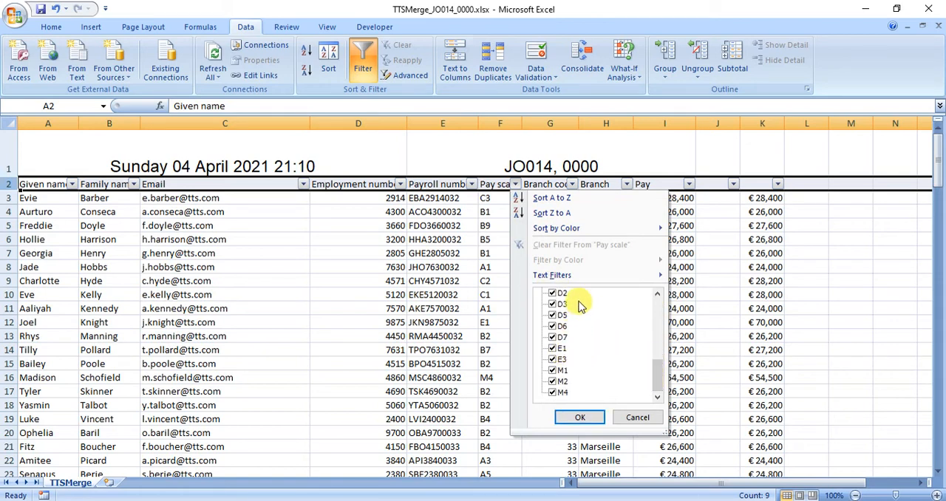
mouse_move(577, 275)
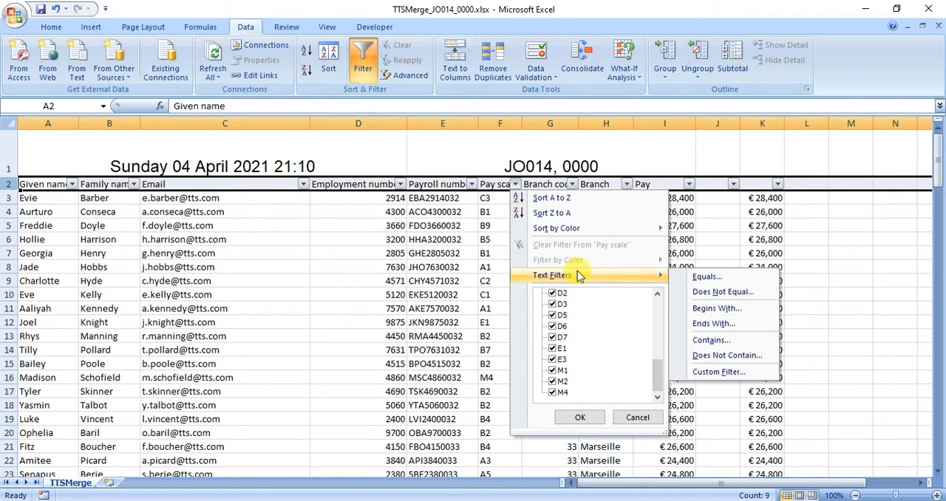
click(703, 356)
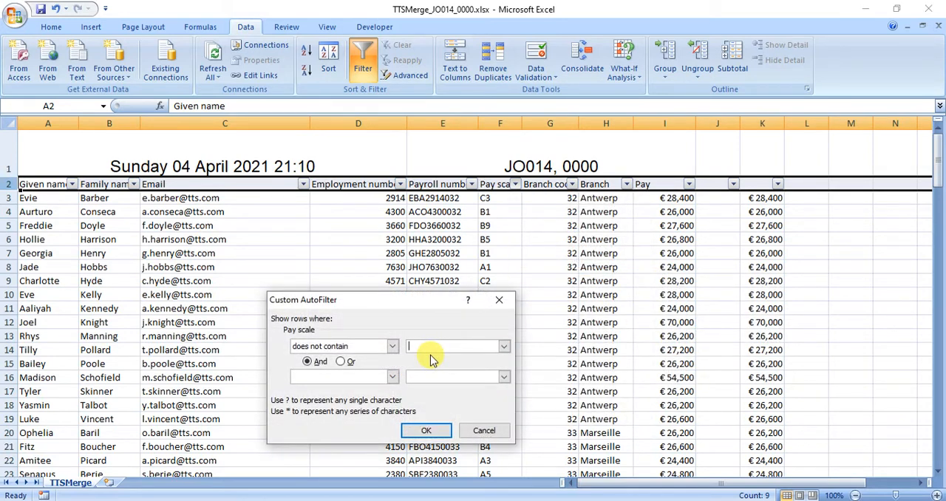
text(E)
click(430, 429)
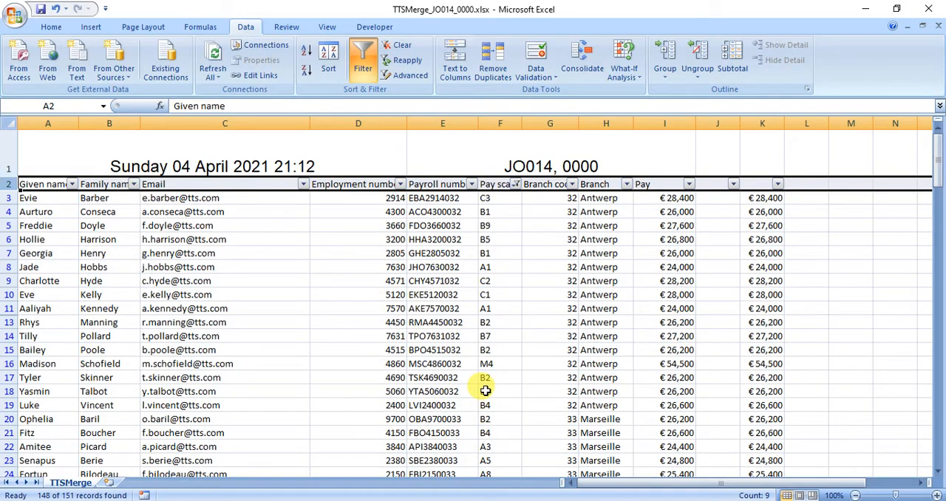
Hide column K, which holds the duplicate INT-based pay figures
scroll(488, 406, down, 15)
scroll(484, 390, down, 20)
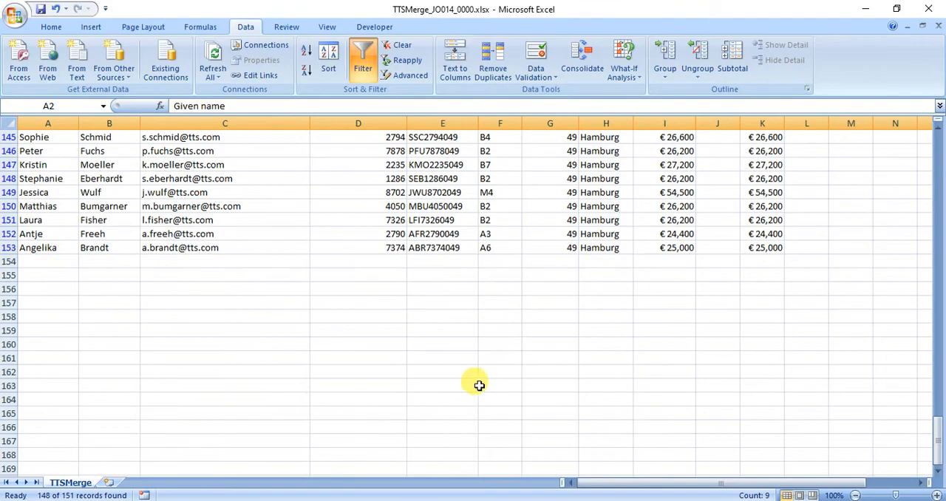
scroll(488, 385, up, 18)
scroll(494, 371, up, 20)
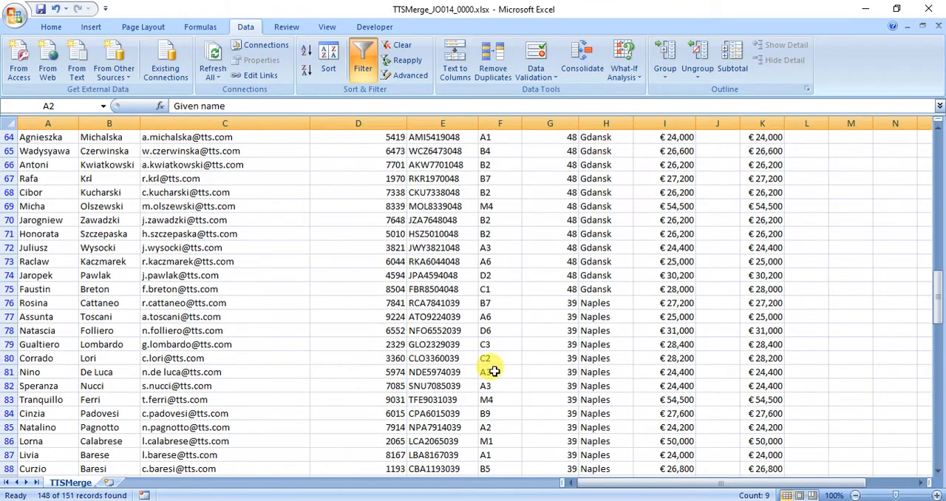
click(763, 122)
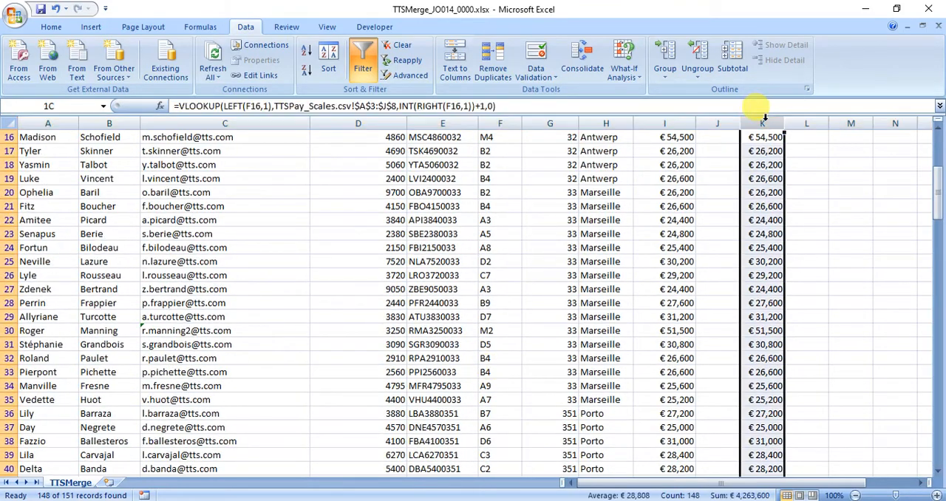
right_click(763, 123)
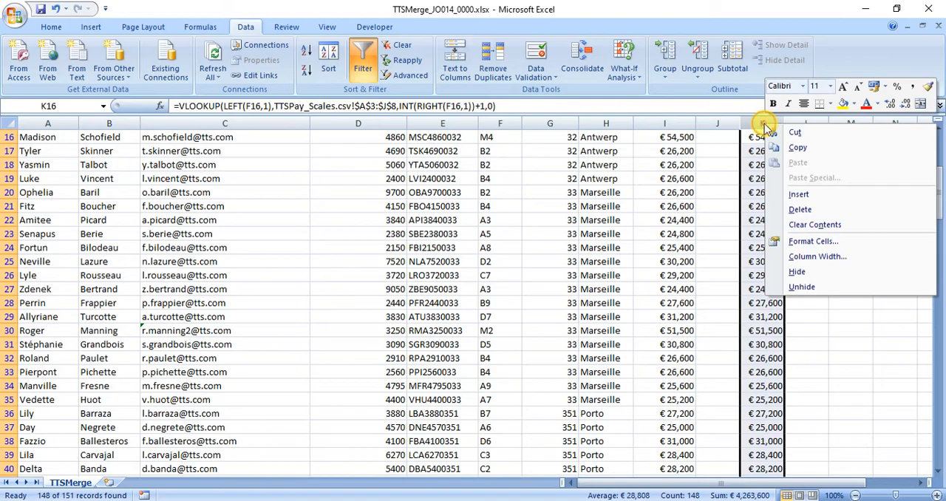
click(796, 272)
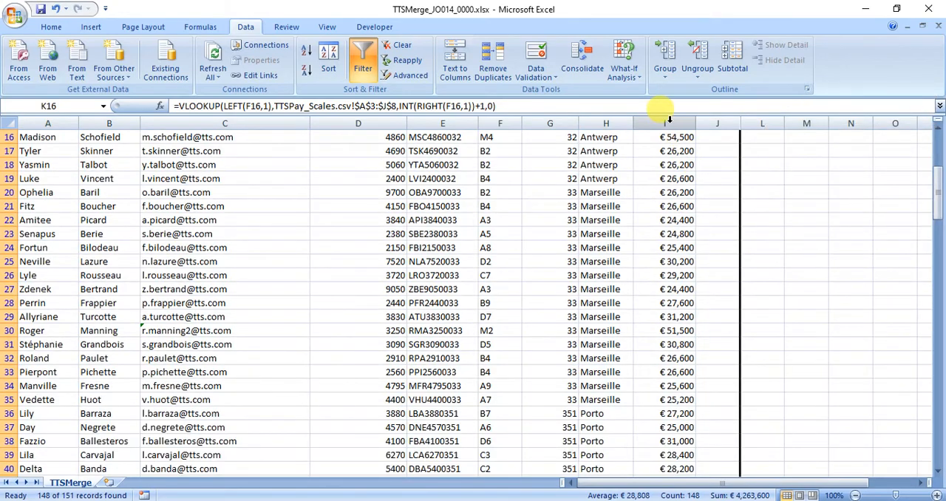
Label cells H155 and H156 below the data as "Total Pay" and "Avg Pay"
scroll(662, 119, down, 16)
scroll(663, 118, down, 20)
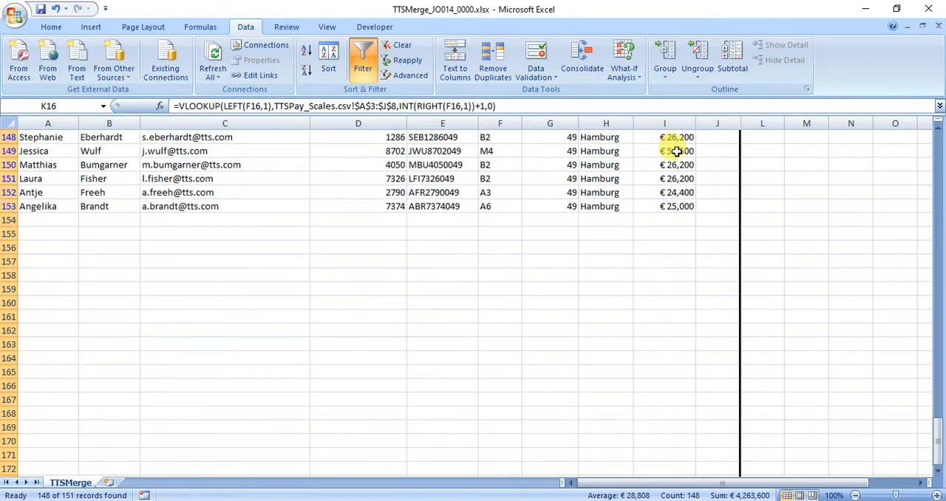
click(669, 221)
click(671, 233)
click(611, 232)
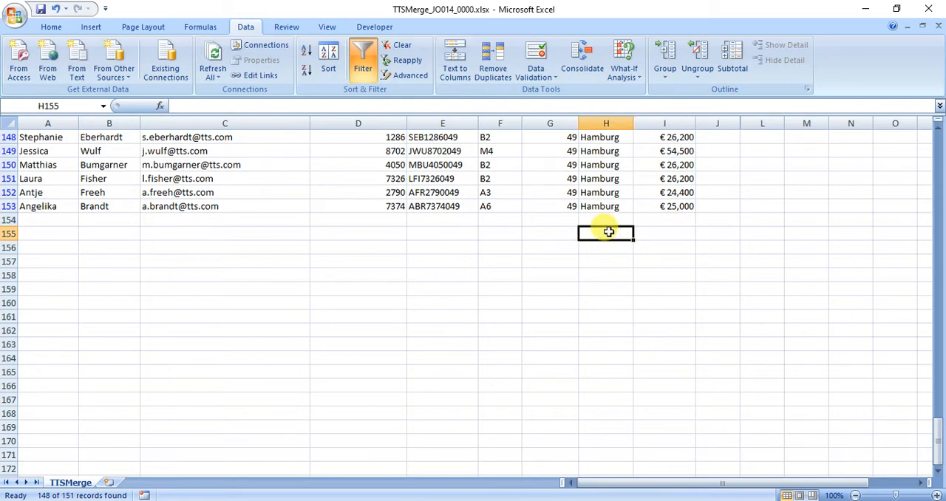
text(Total p)
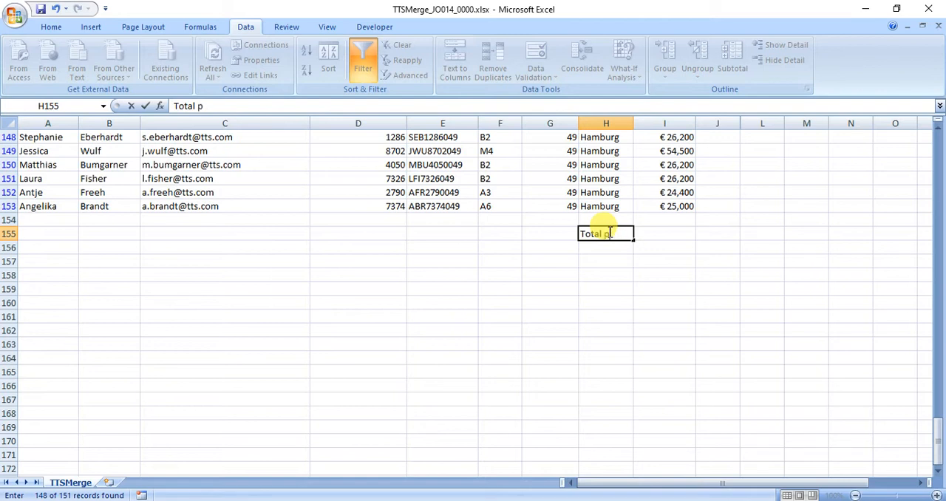
text(ay)
key(Return)
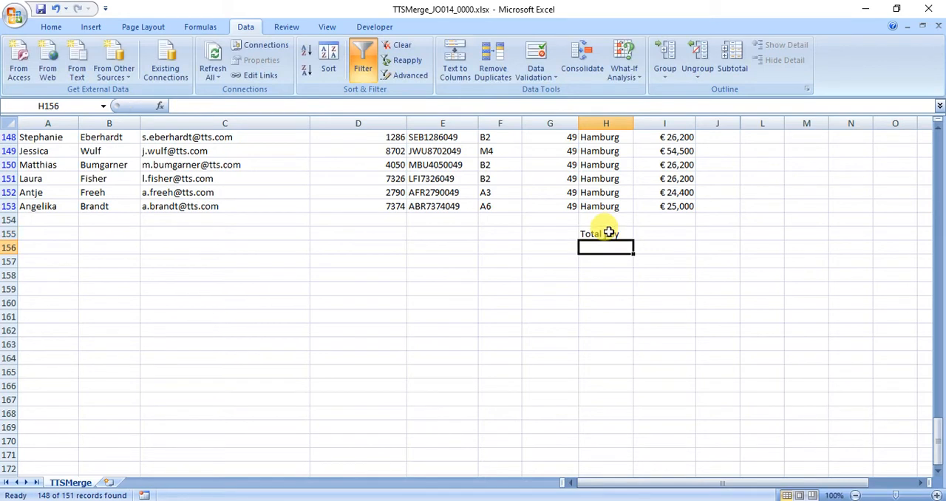
text(Avg Pay)
click(608, 232)
double_click(617, 234)
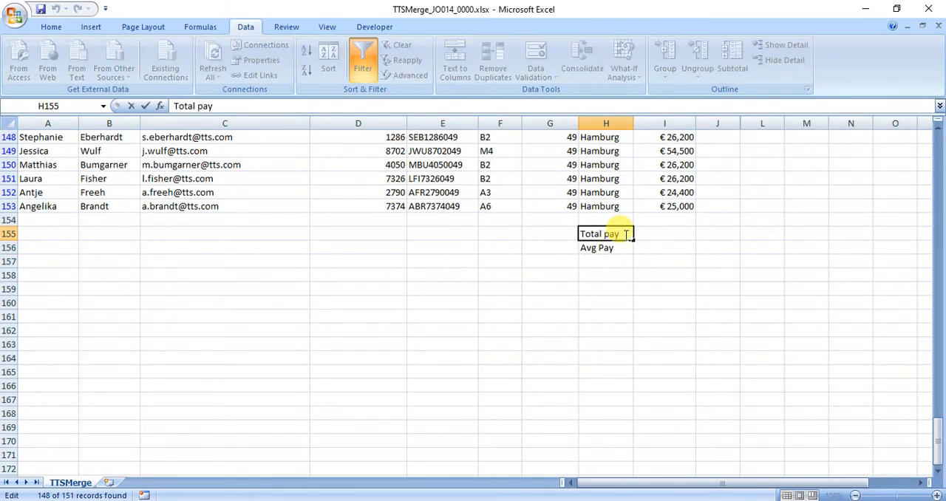
text(Pay)
click(654, 244)
Enter =SUM(I3:I153) in I155 to total the Pay column
click(657, 234)
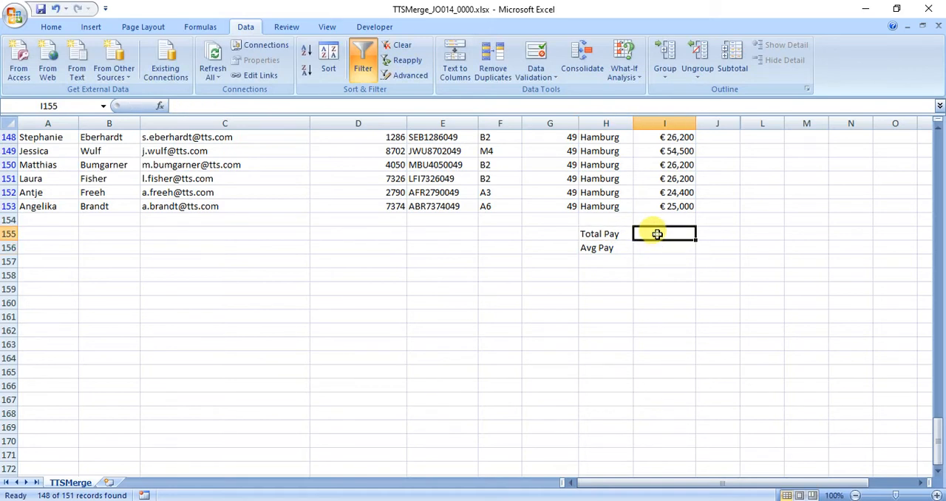
text(=sum)
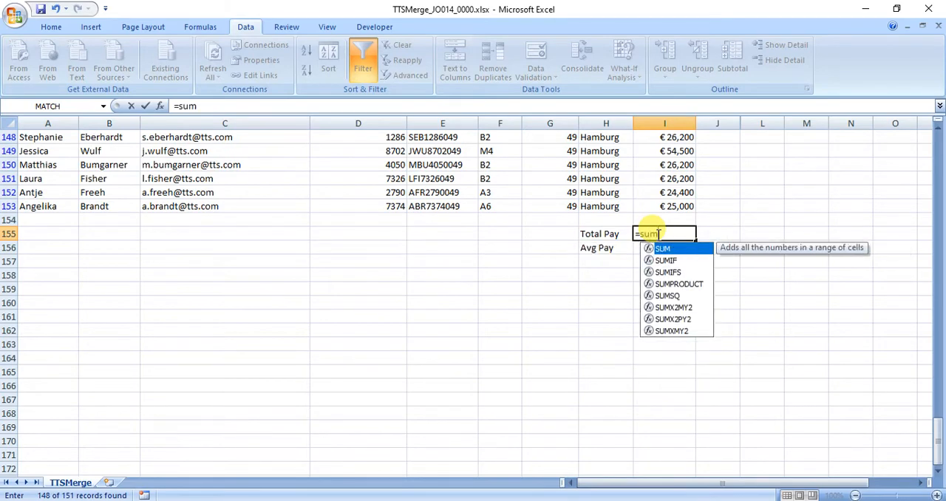
text(()
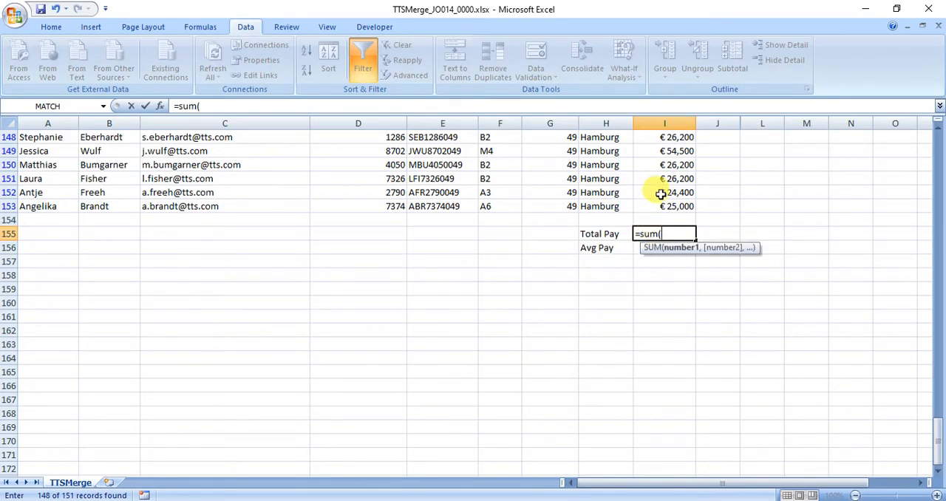
mouse_move(662, 205)
mouse_down()
mouse_move(667, 85)
mouse_move(666, 197)
mouse_up()
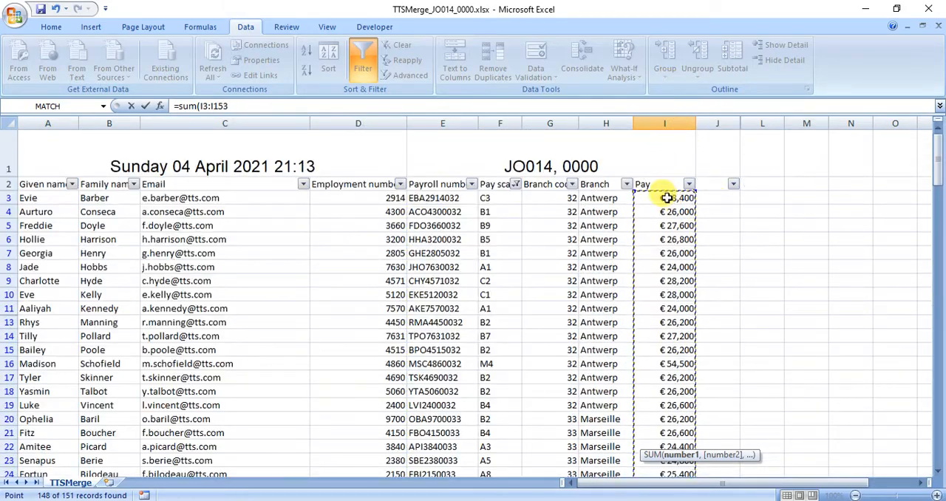
text())
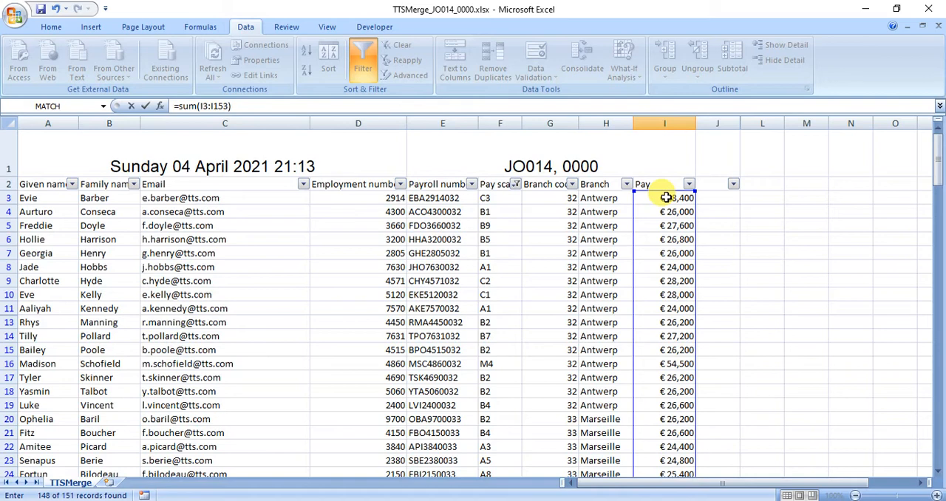
key(Return)
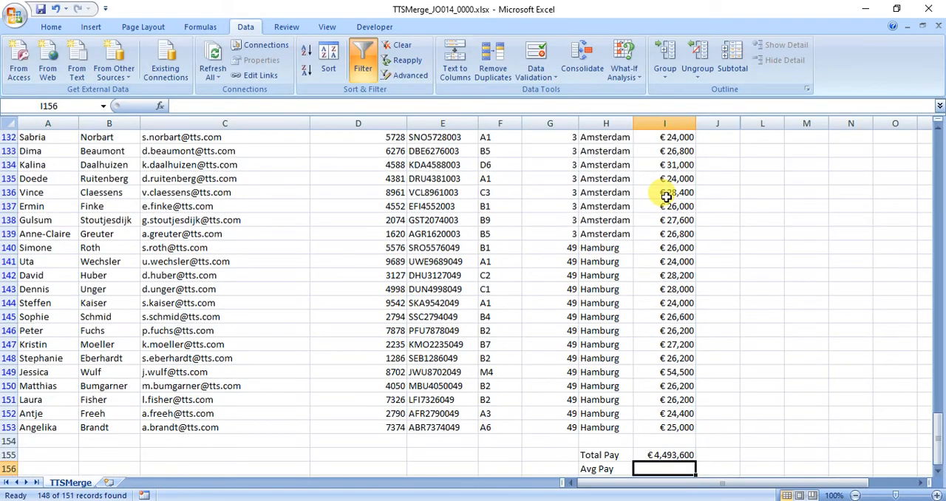
Copy the total formula into I156 and change its function to make it =AVERAGE(I3:I153)
click(662, 454)
drag(235, 106, 170, 106)
key(ctrl+c)
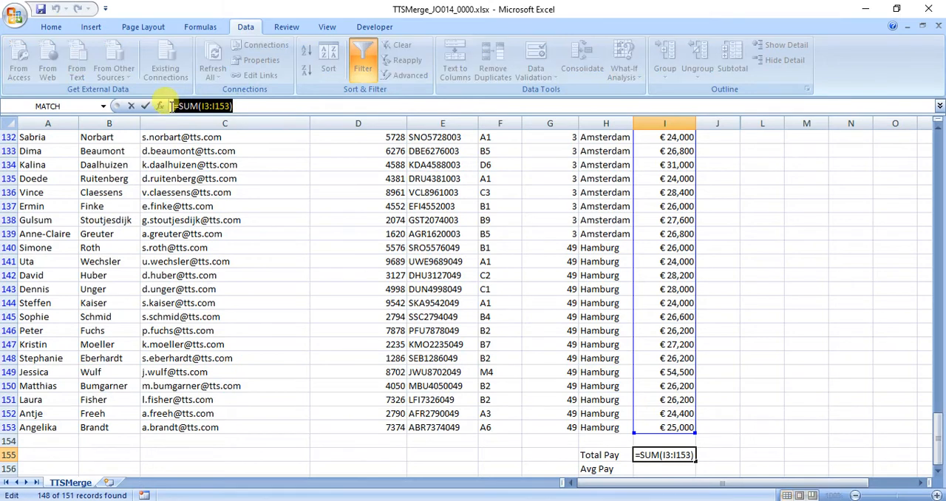
key(Return)
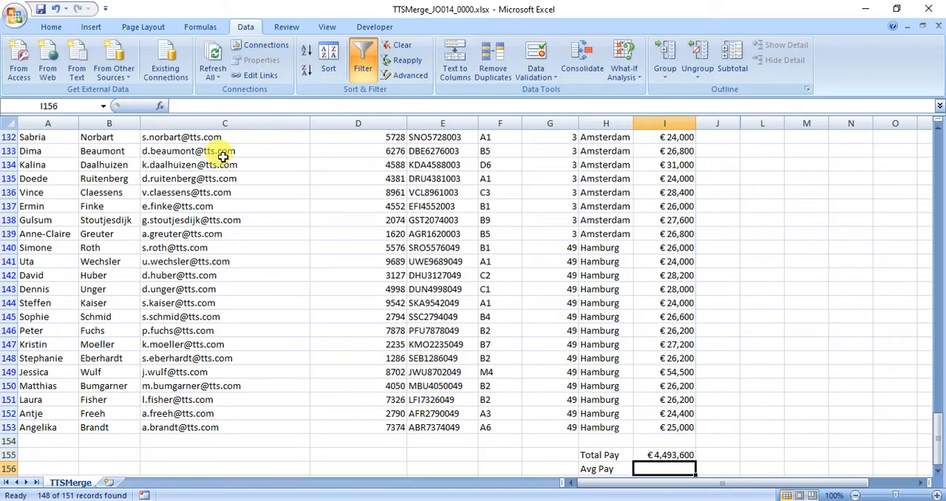
key(ctrl+v)
click(185, 106)
double_click(188, 105)
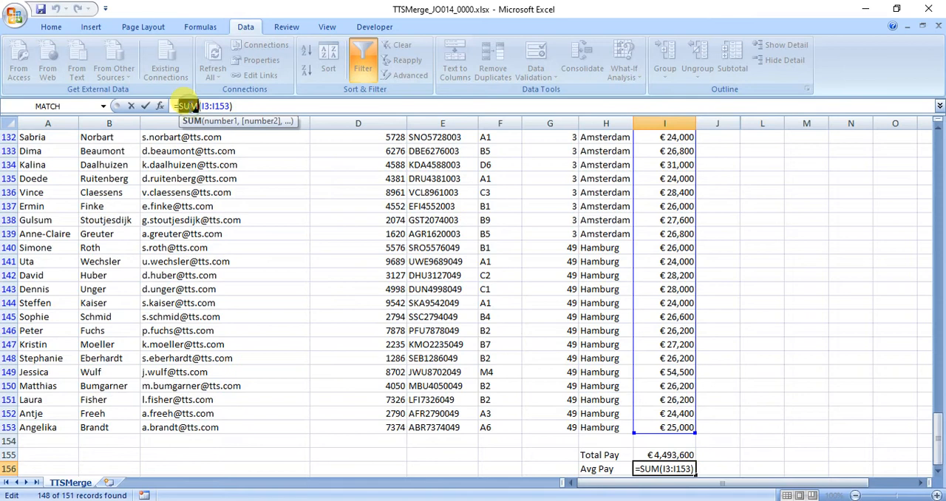
text(ave)
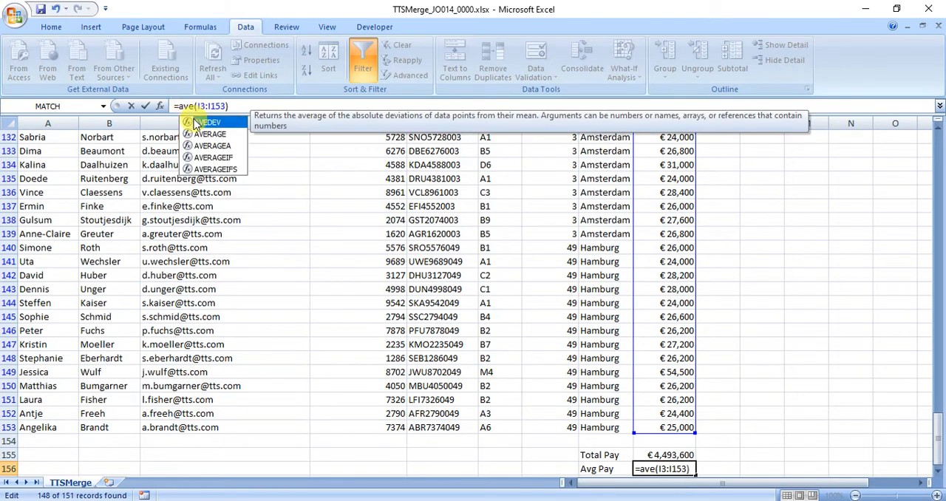
double_click(210, 134)
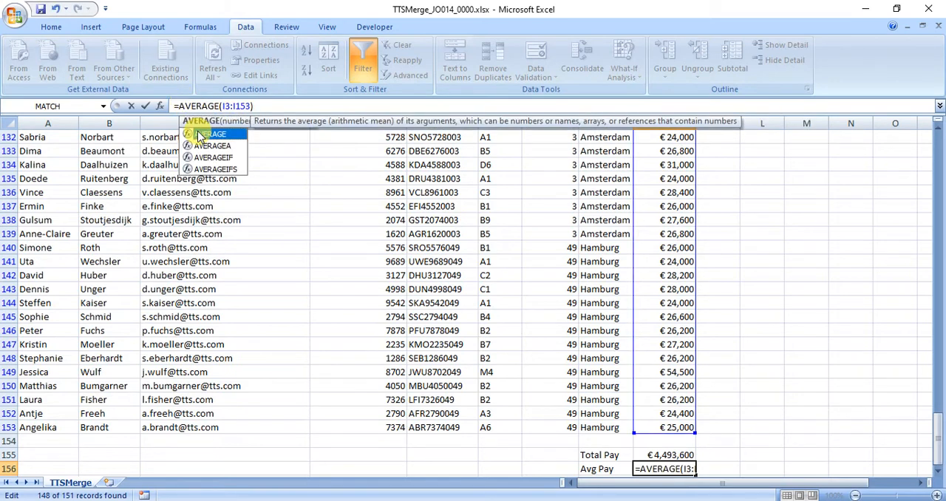
key(Return)
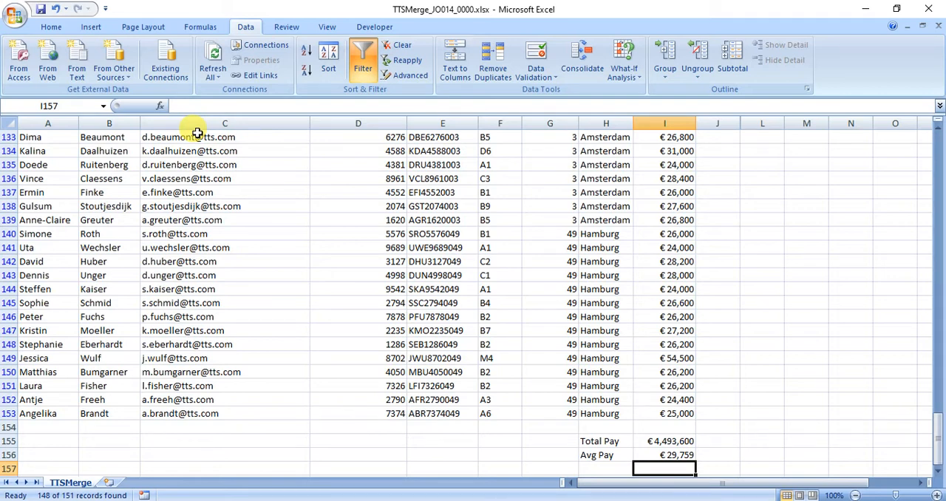
Colour the total and average pay results in I155:I156 red
click(670, 443)
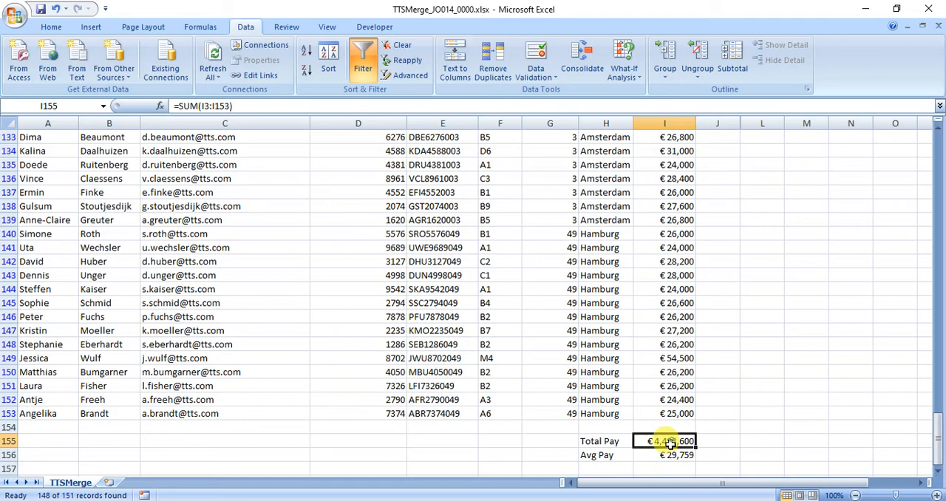
drag(670, 443, 670, 454)
click(62, 32)
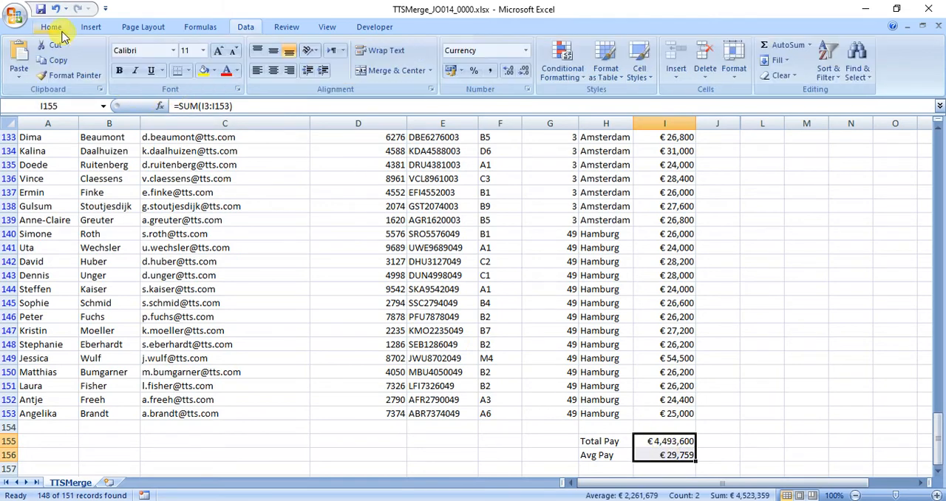
click(226, 70)
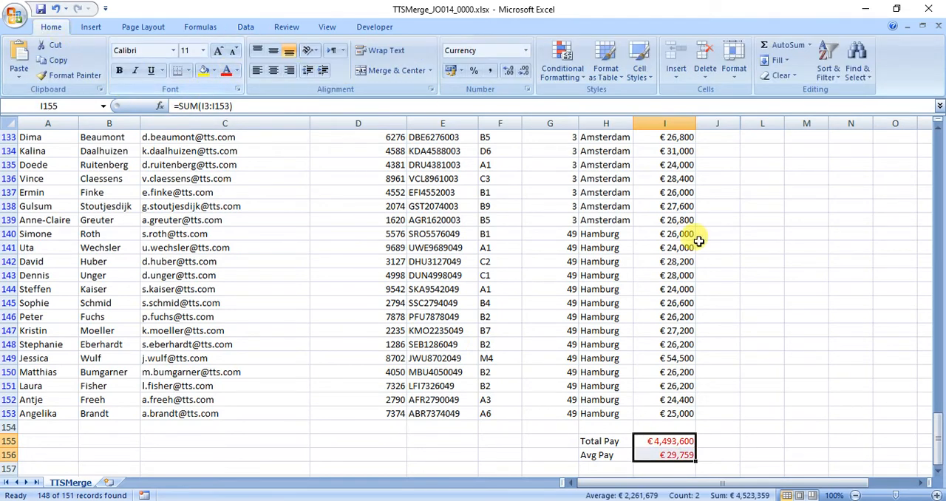
Enter =SUBTOTAL(9,I3:I153) in J155 to sum only the pay of the filtered rows
click(708, 439)
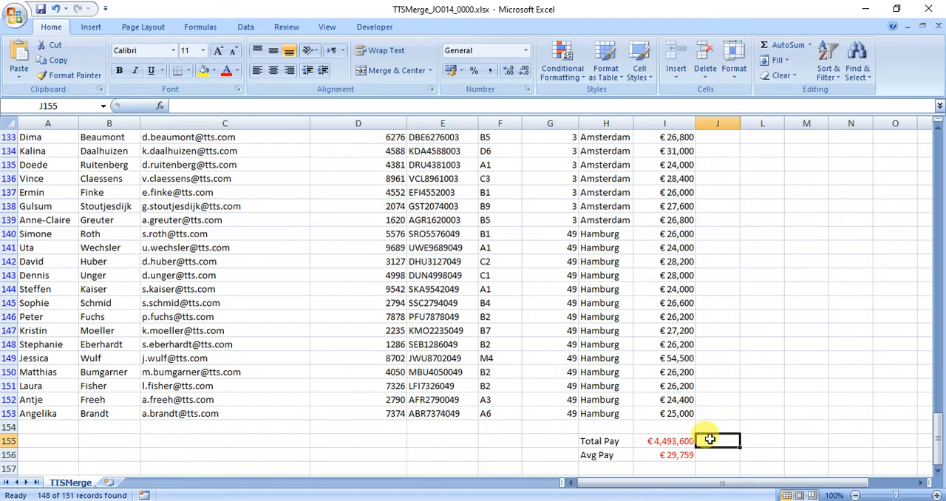
text(=subt)
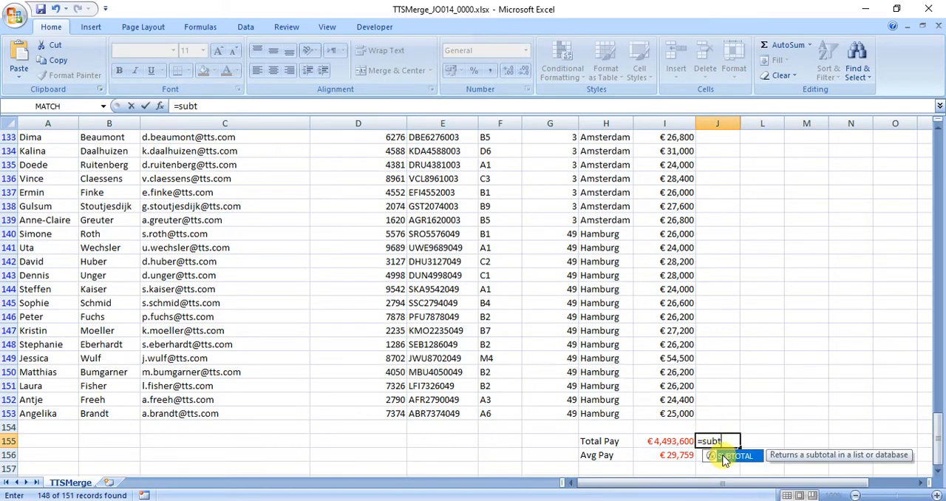
double_click(724, 456)
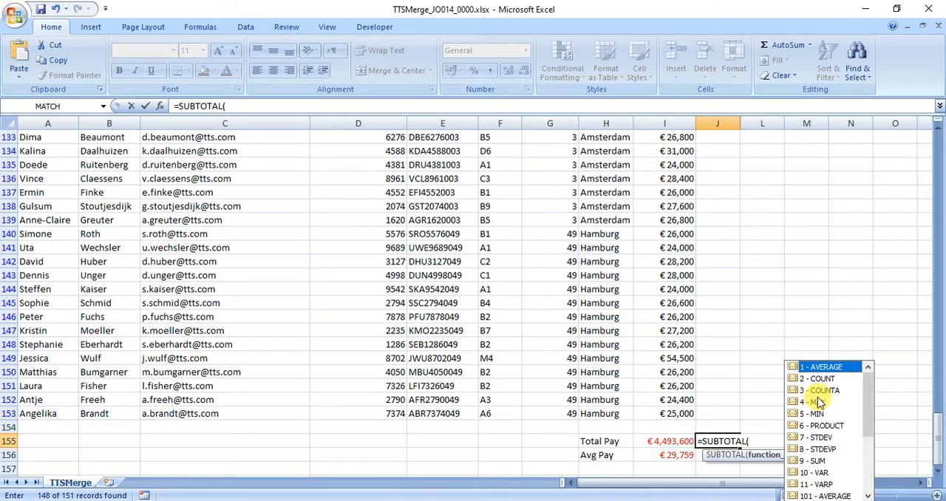
drag(866, 402, 864, 416)
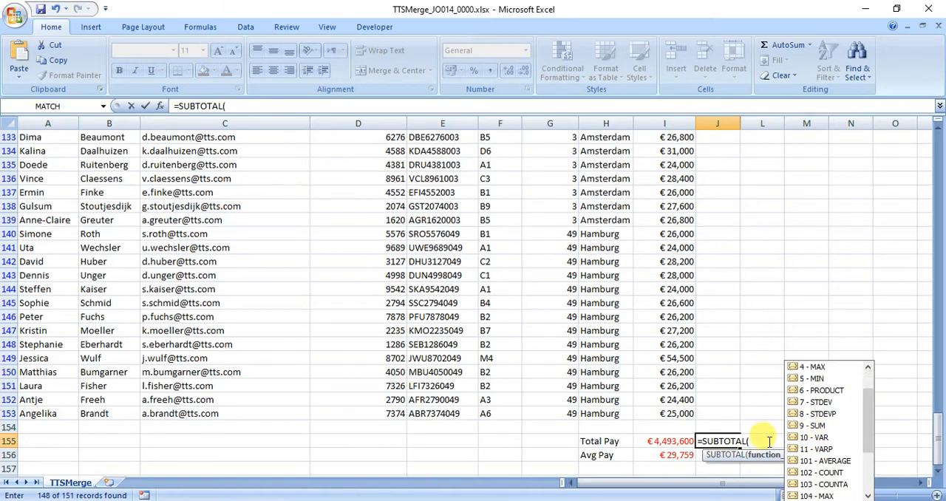
click(745, 441)
text(9)
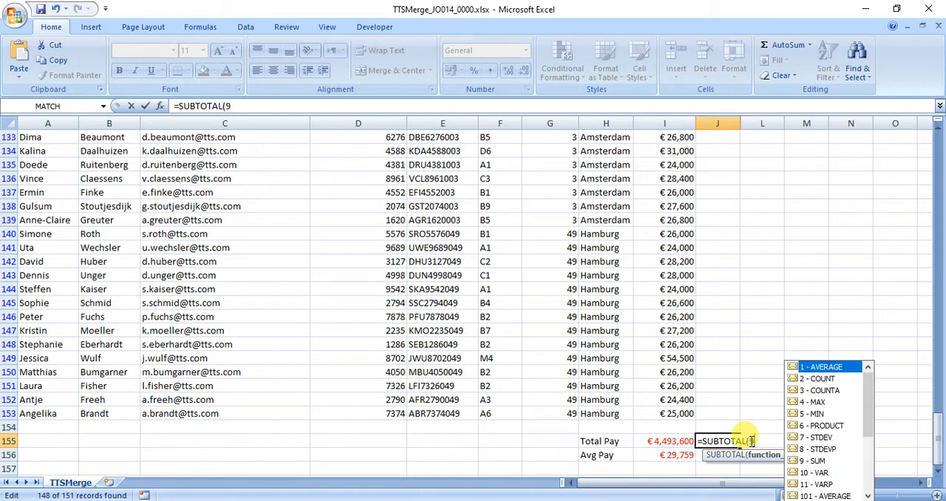
text(,)
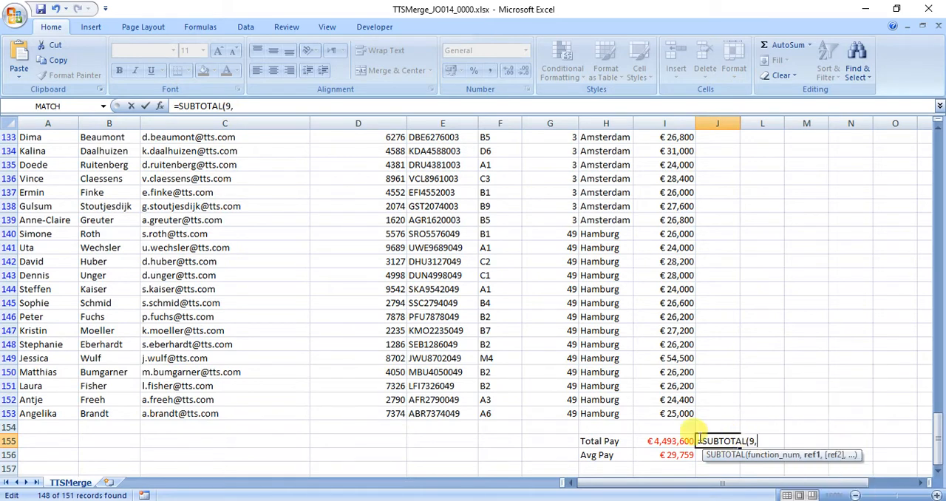
drag(667, 417, 667, 197)
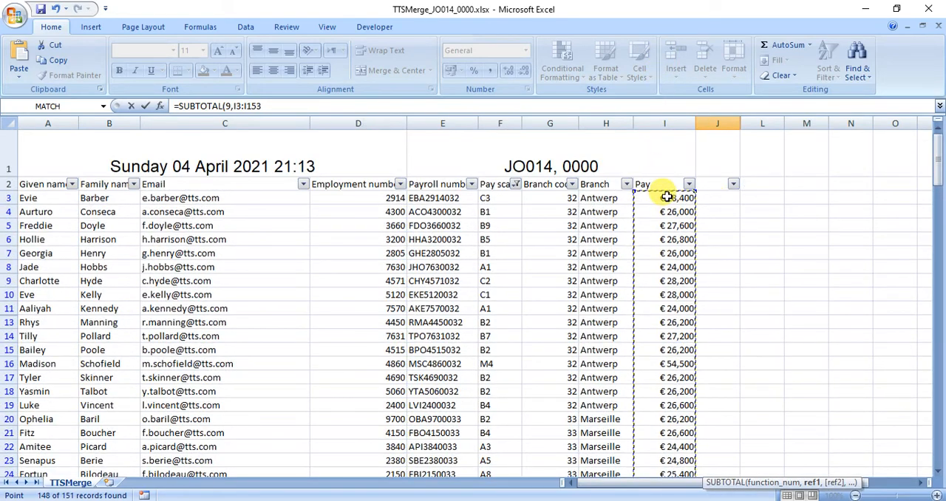
text())
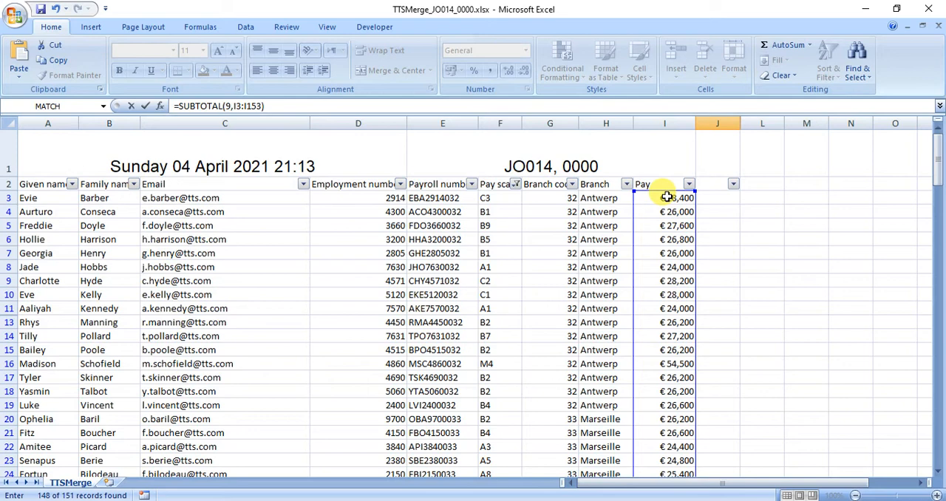
key(Return)
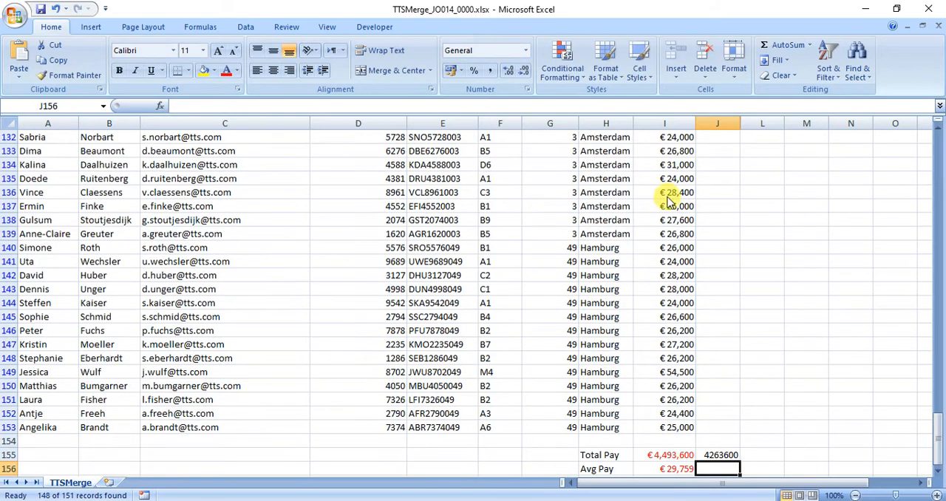
click(708, 452)
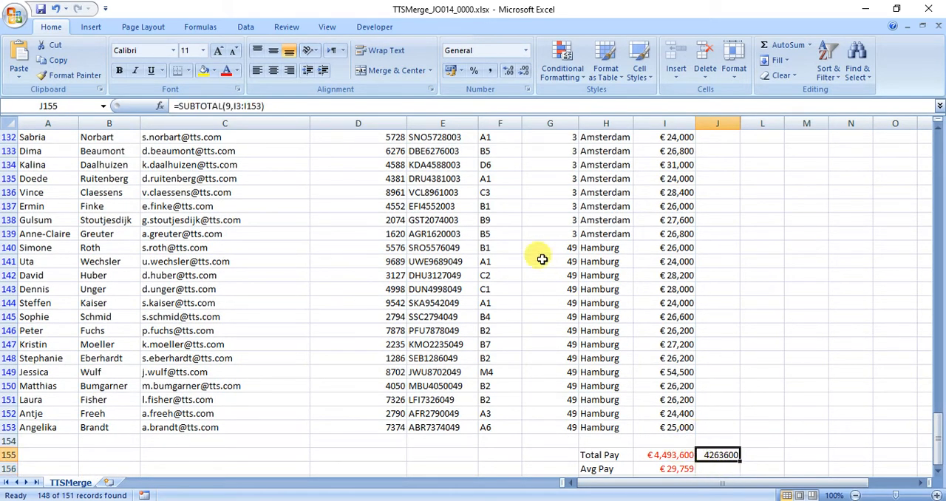
Copy the currency format from I153 to the subtotal in J155 and widen column J to fit the value
click(668, 425)
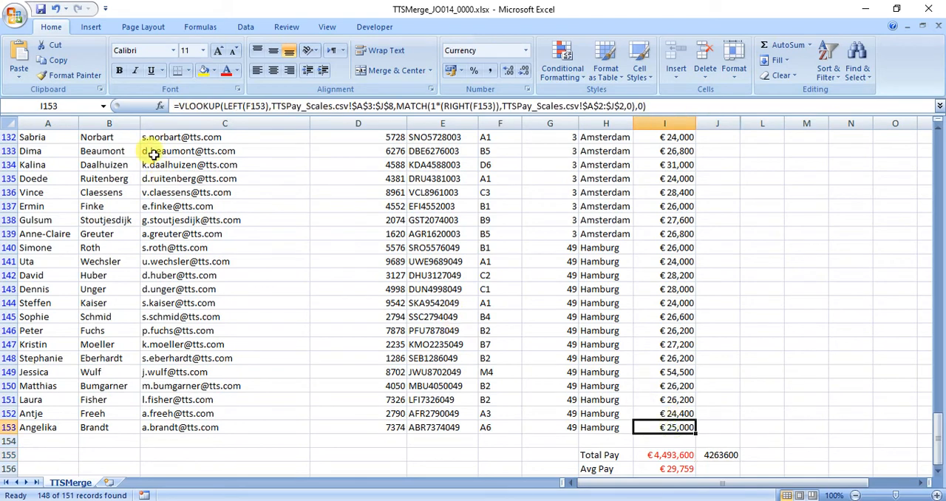
click(72, 75)
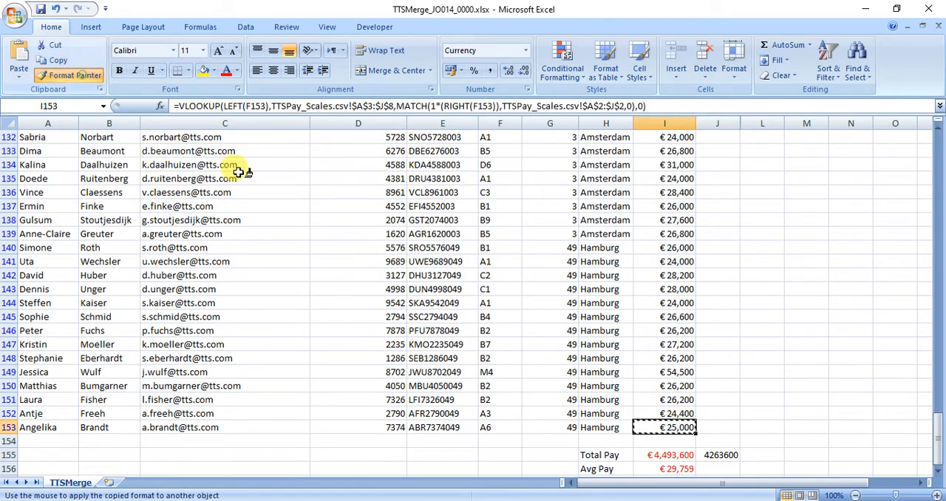
click(718, 452)
drag(740, 122, 769, 123)
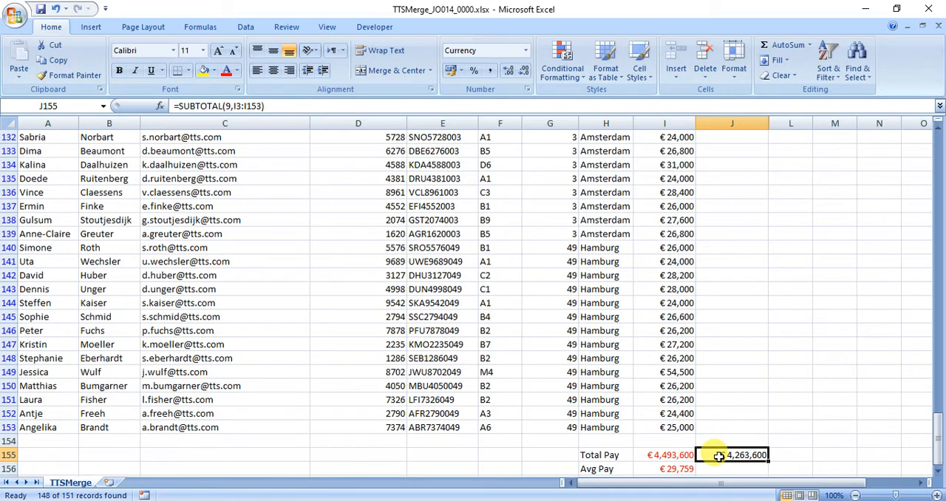
click(680, 456)
click(706, 456)
click(672, 458)
click(716, 453)
Copy the formula text =SUBTOTAL(9,I3:I153) from J155 into J156 and give J156 the same currency format as J155
scroll(724, 447, down, 3)
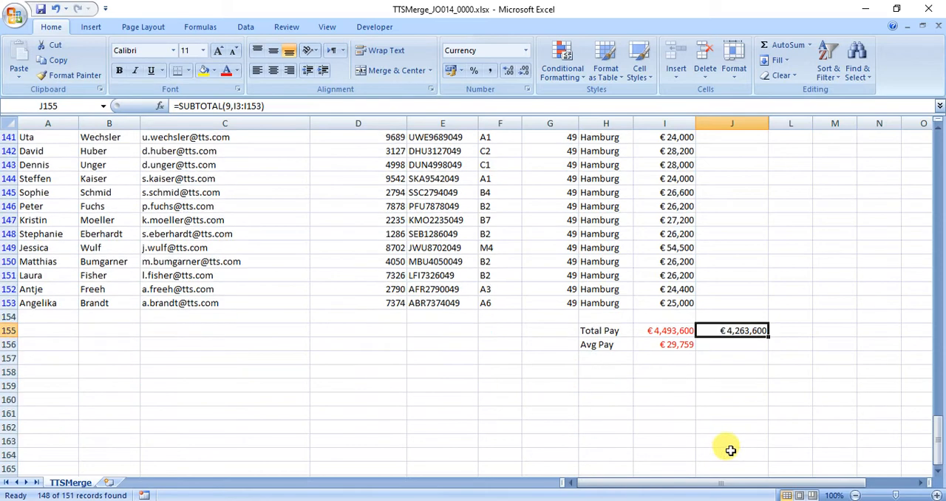
drag(284, 106, 173, 106)
key(ctrl+c)
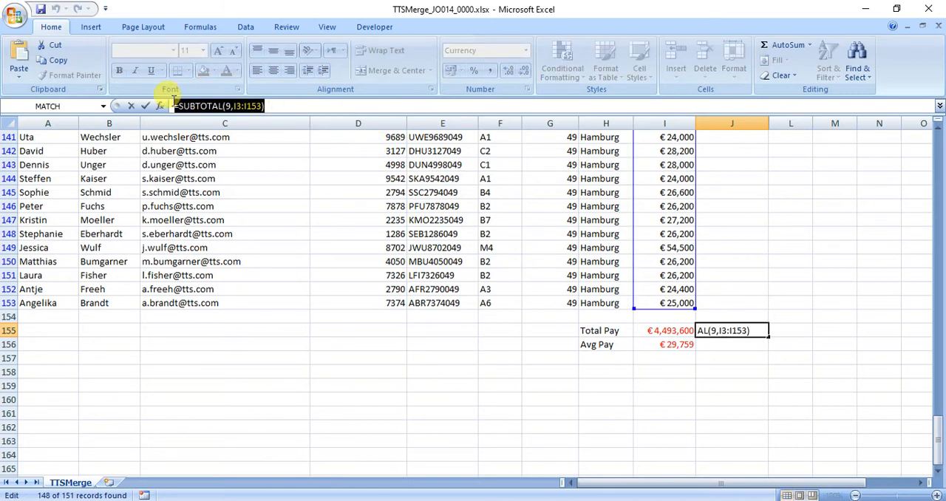
key(Return)
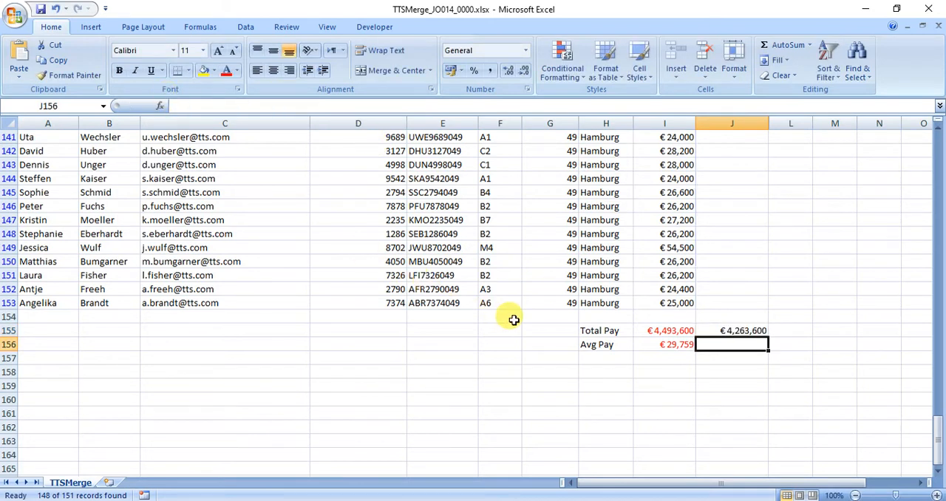
key(ctrl+v)
click(724, 331)
click(66, 74)
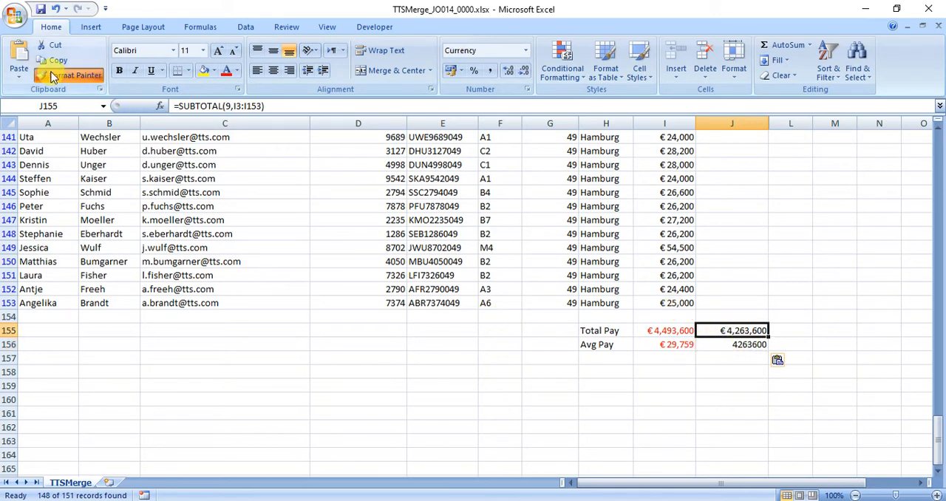
click(728, 344)
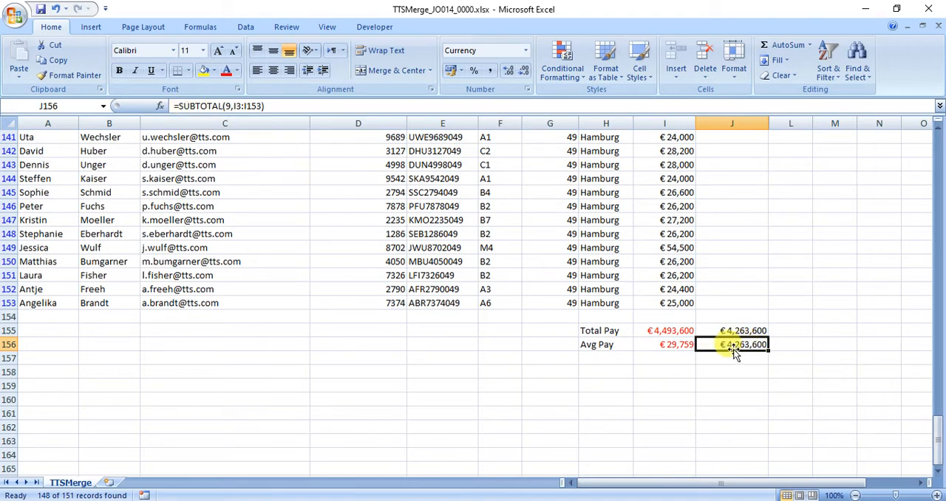
Change the function number in J156 to 1 so the formula averages the filtered pay as =SUBTOTAL(1,I3:I153)
double_click(726, 344)
click(749, 345)
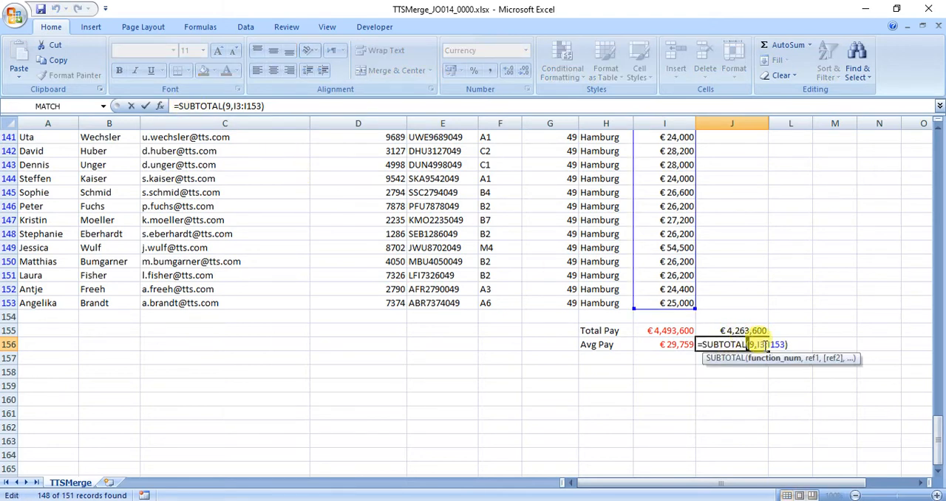
key(Delete)
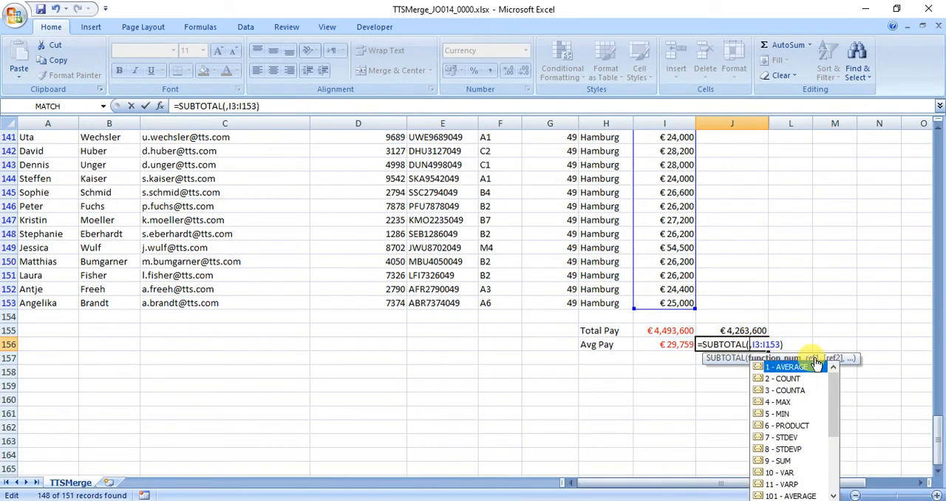
text(1)
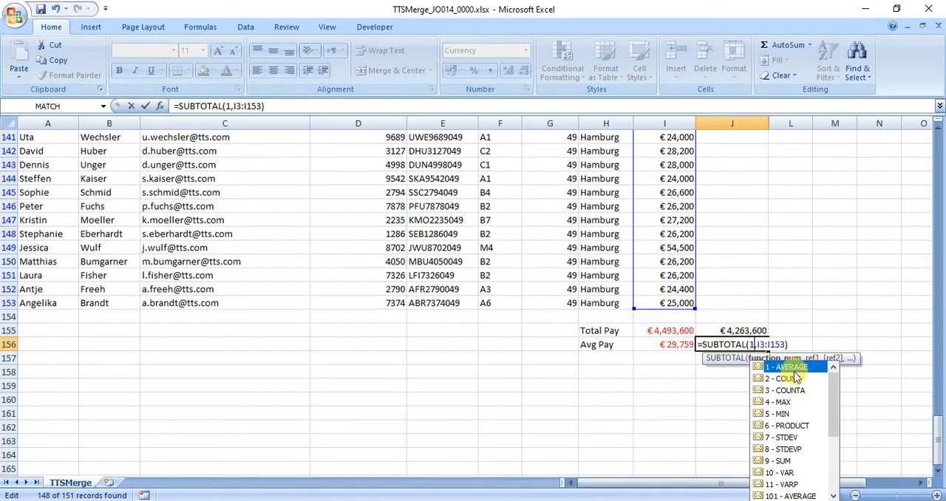
key(Return)
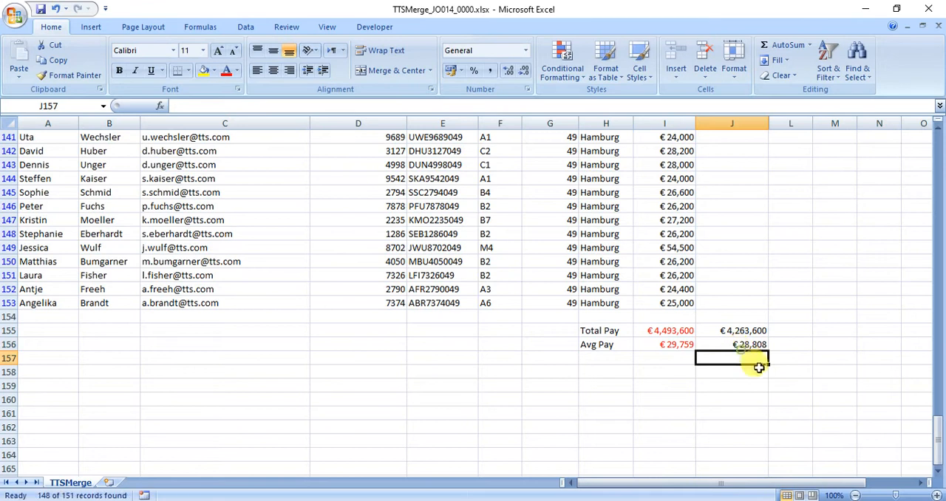
click(730, 344)
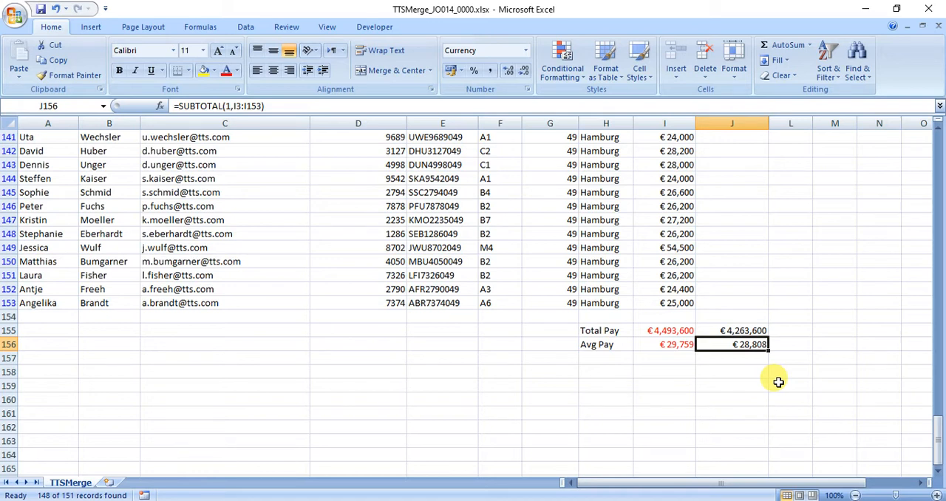
Make the filtered total and average pay results in J155:J156 bold
drag(652, 331, 659, 343)
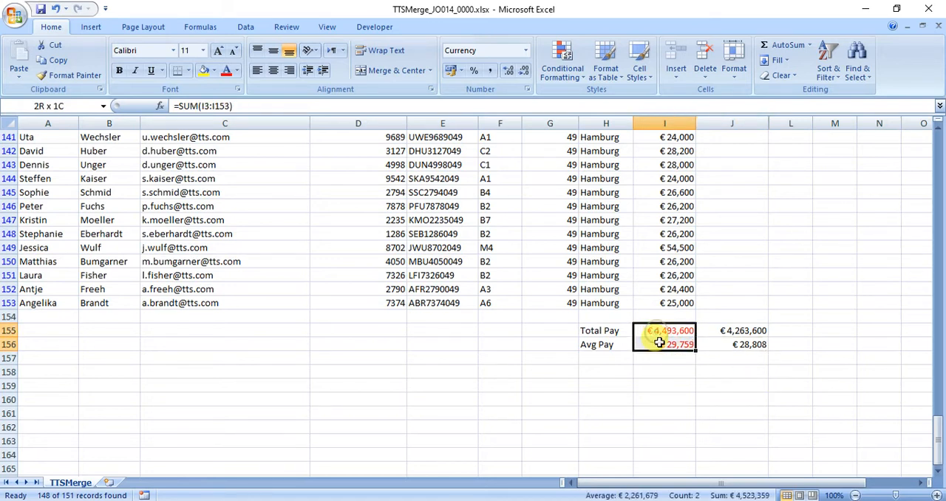
drag(731, 330, 737, 344)
click(119, 71)
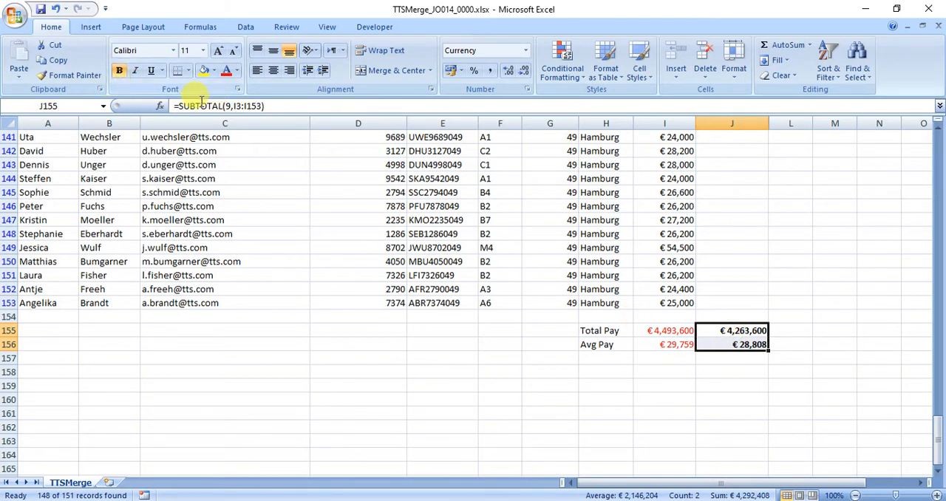
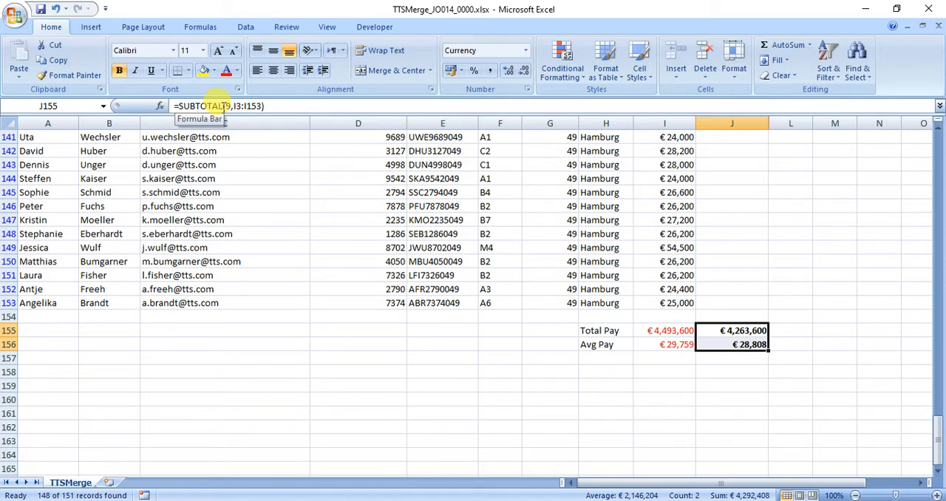
Switch to the question paper in Adobe Reader and review the Branch_Analysis subtotal and chart requirements in parts (g) and (h)
key(alt+Tab)
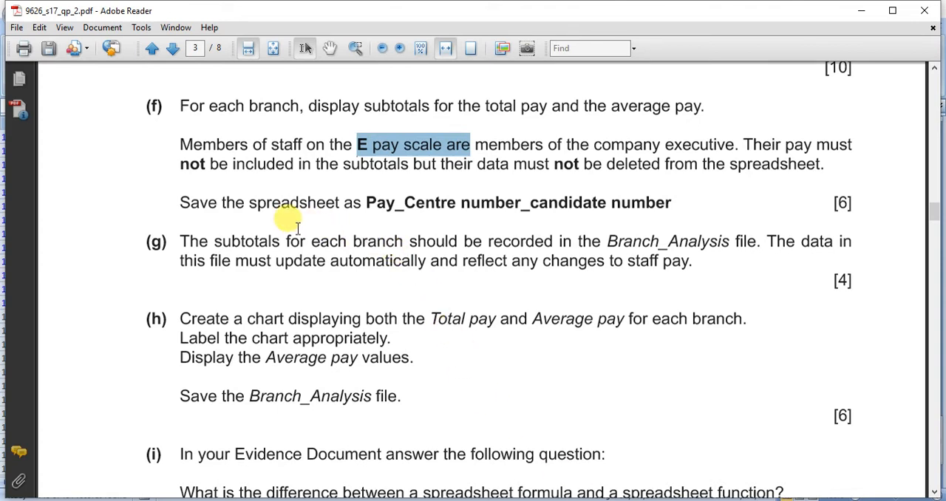
scroll(295, 227, down, 5)
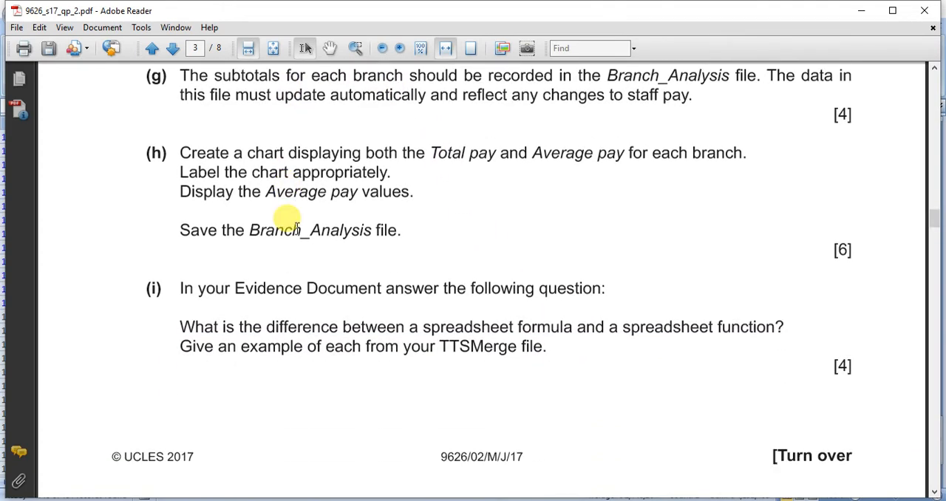
drag(177, 153, 379, 235)
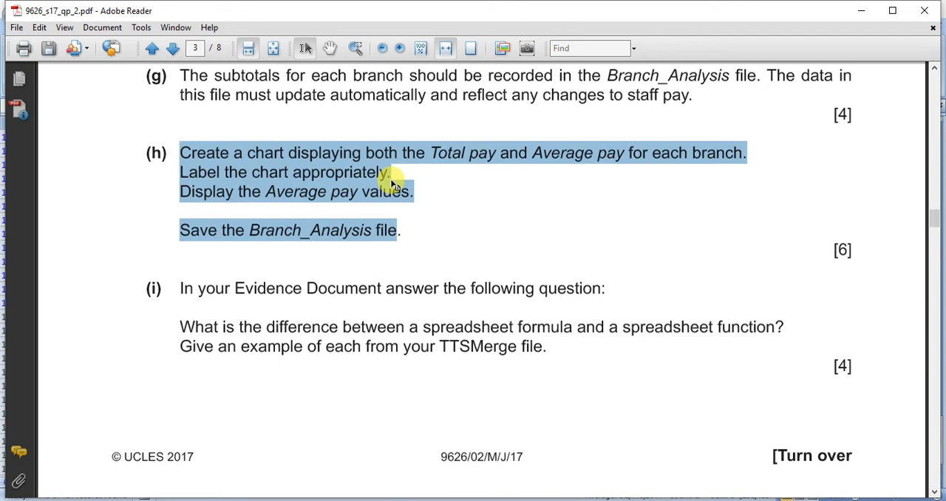
Switch to the TTSMerge_JO014_0000.xlsx workbook and turn off the filter on the staff data
mouse_move(552, 497)
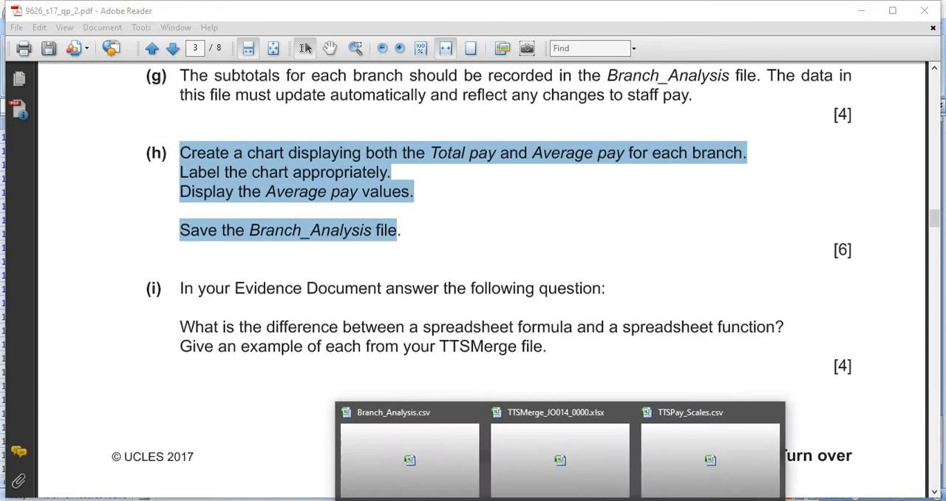
click(542, 455)
scroll(540, 453, up, 14)
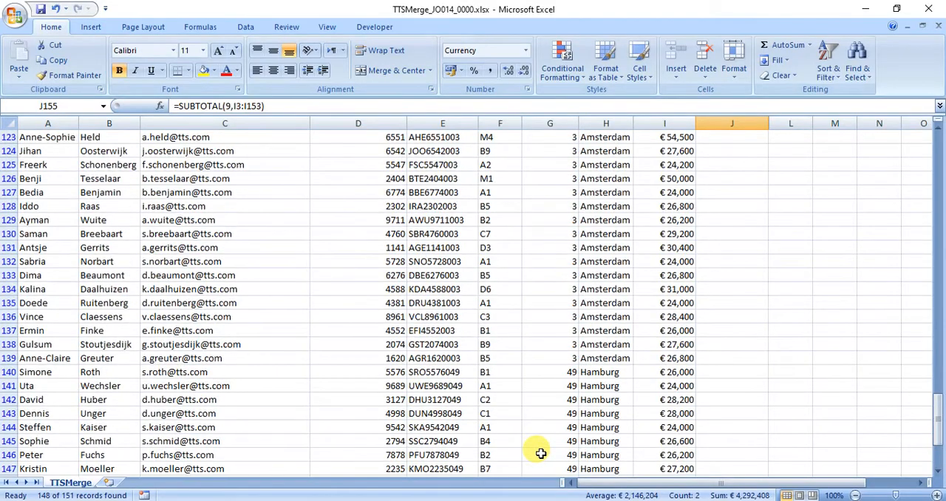
scroll(540, 453, up, 20)
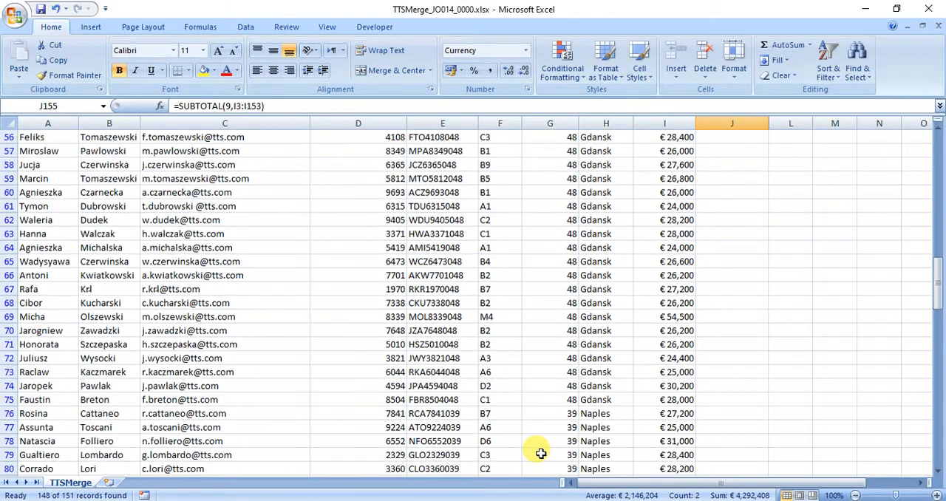
scroll(540, 453, up, 12)
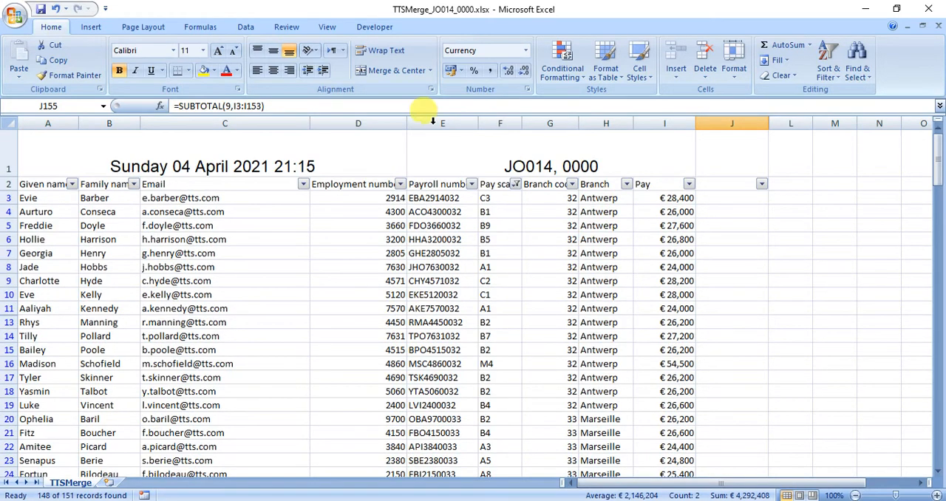
click(243, 28)
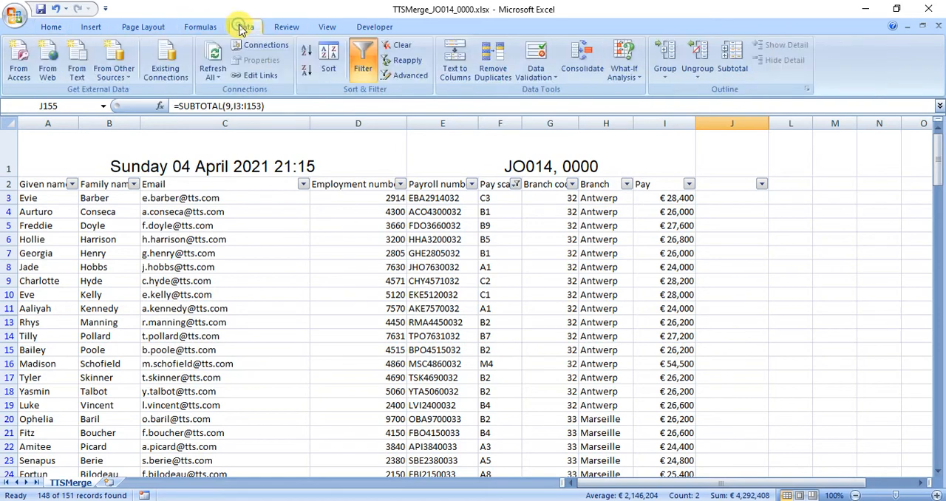
click(368, 59)
Copy the branch names in H3:H153 into Branch_Analysis.csv starting at A1, and widen column A
drag(613, 197, 602, 443)
right_click(597, 388)
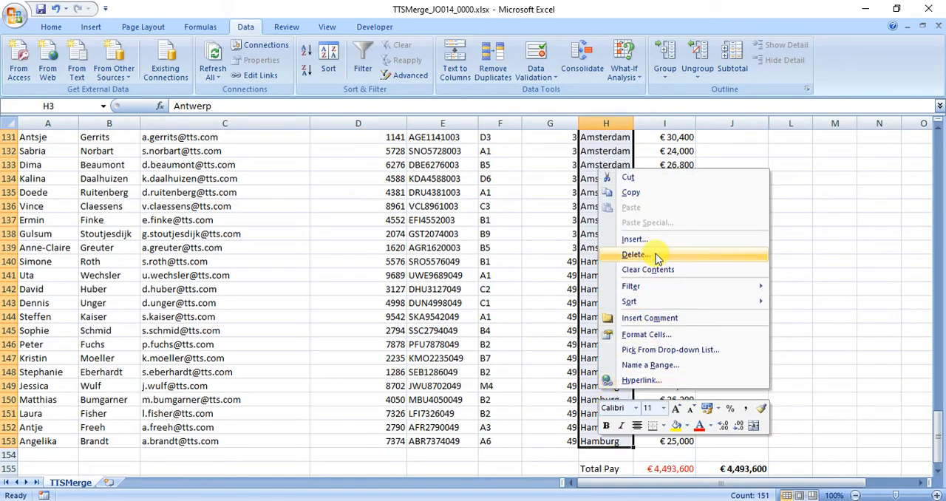
click(630, 192)
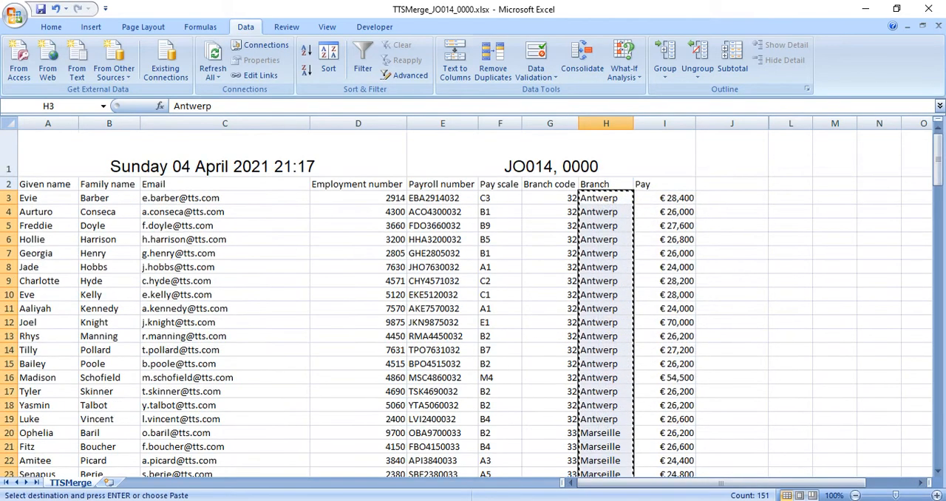
mouse_move(559, 500)
click(405, 458)
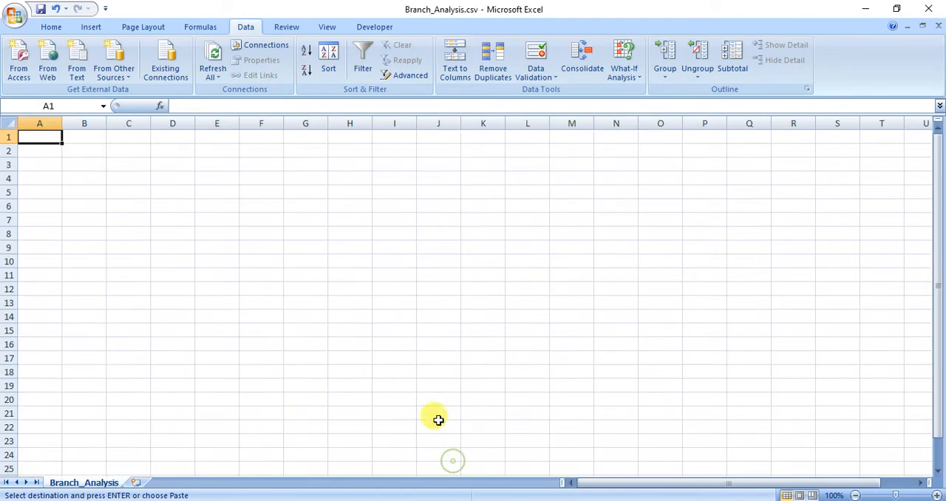
click(51, 27)
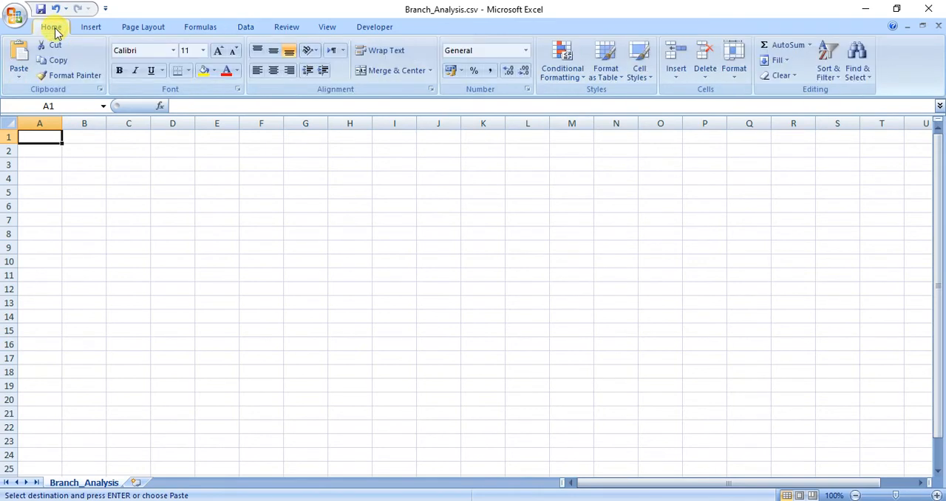
click(19, 56)
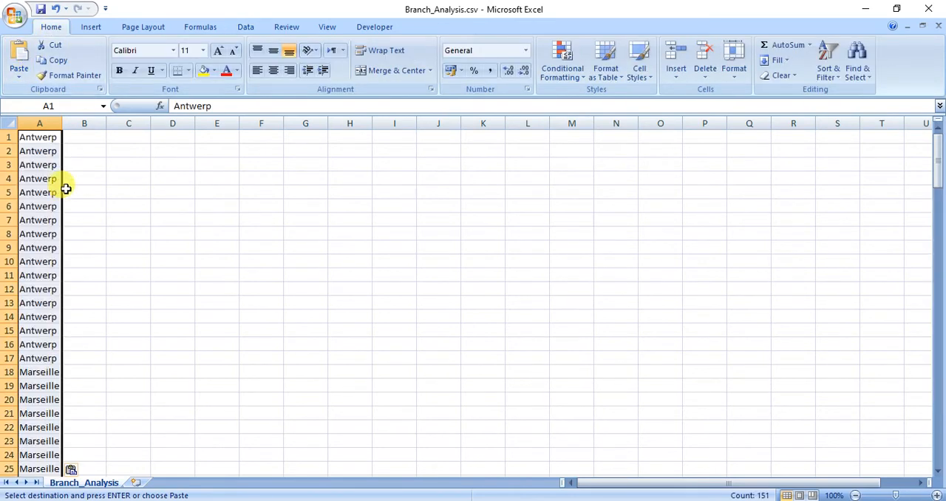
drag(63, 123, 107, 133)
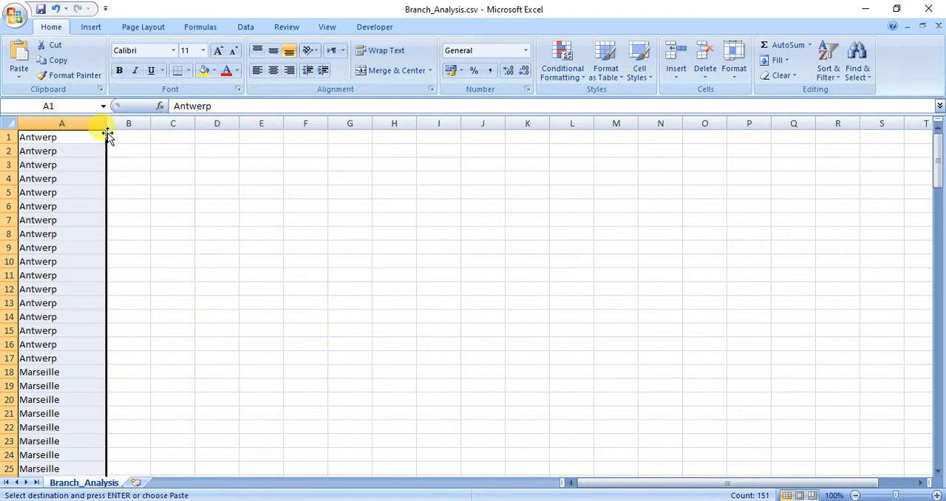
Insert a row above the pasted branch names and enter the heading Branch in A1
click(52, 137)
click(10, 137)
right_click(10, 138)
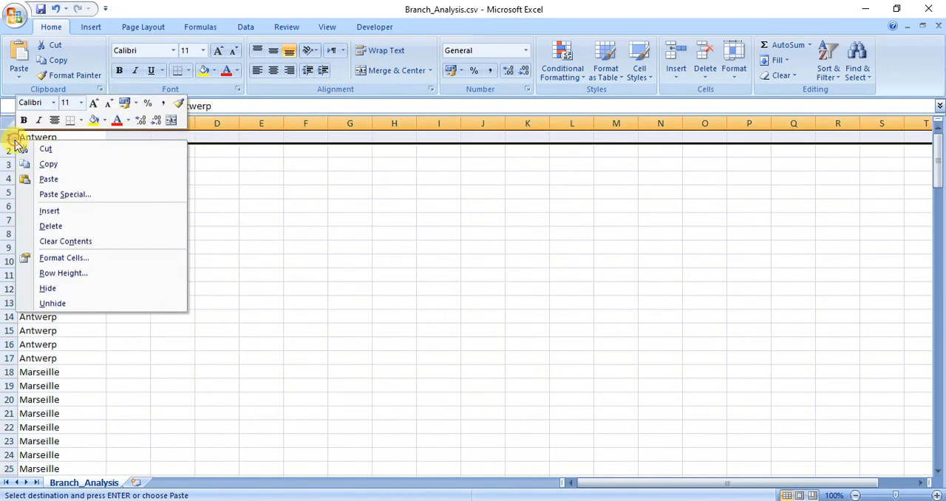
click(46, 212)
click(47, 138)
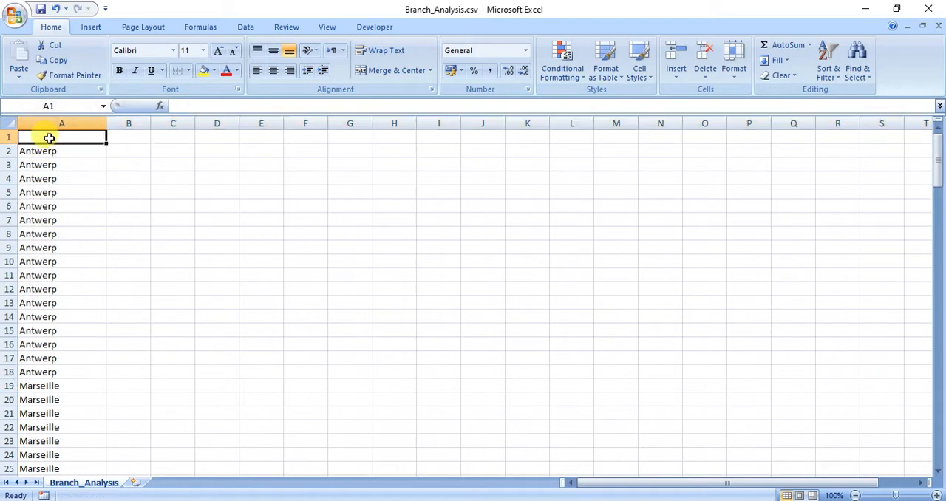
text(Bra)
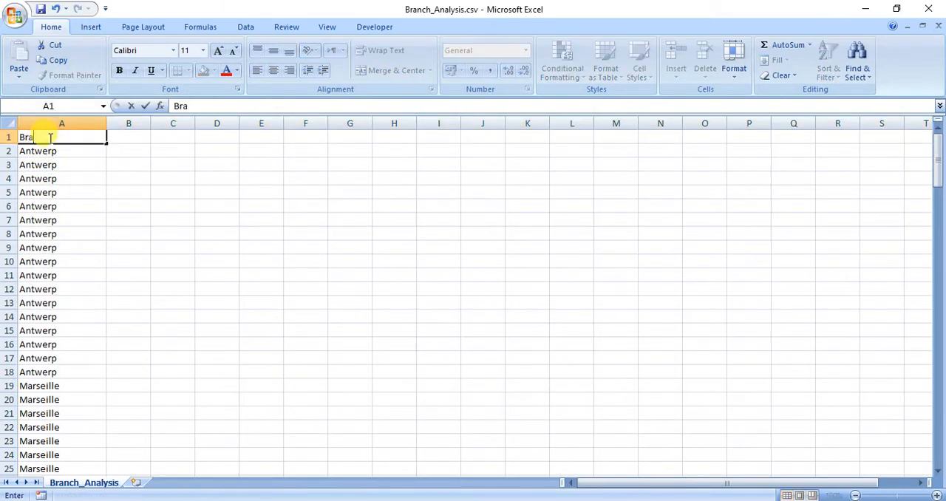
text(nch)
key(Return)
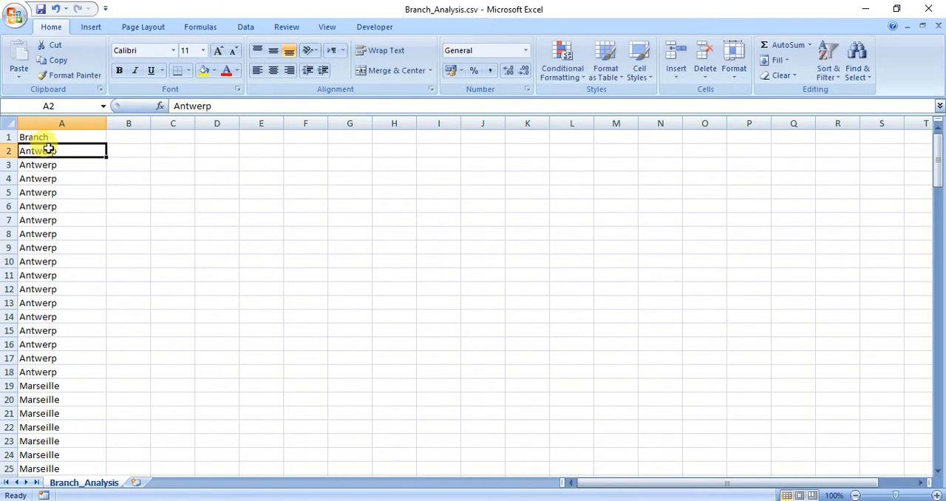
Remove the duplicate branch names from A2:A152 so each branch is listed once
drag(47, 151, 73, 452)
click(243, 28)
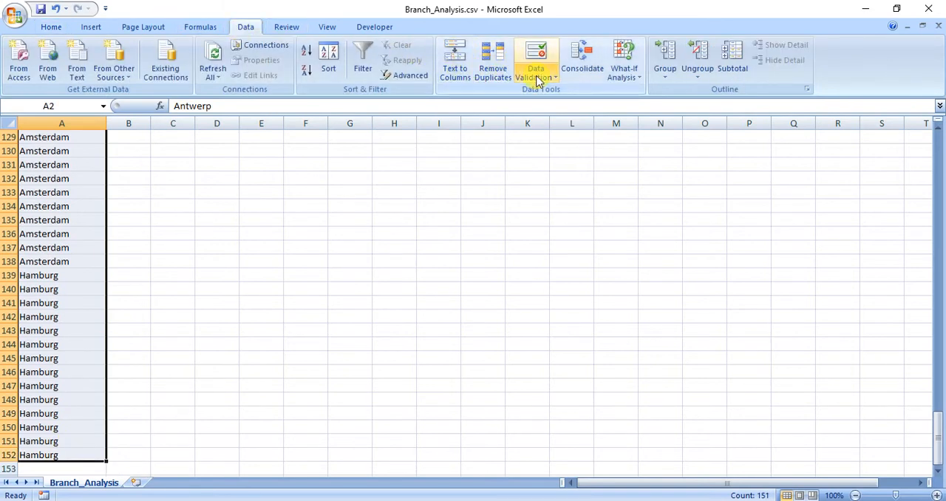
click(501, 74)
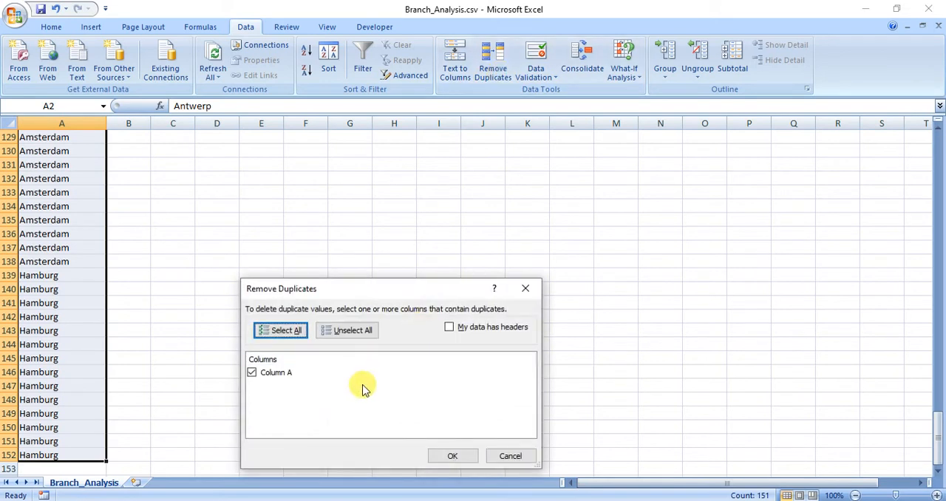
click(446, 455)
click(475, 294)
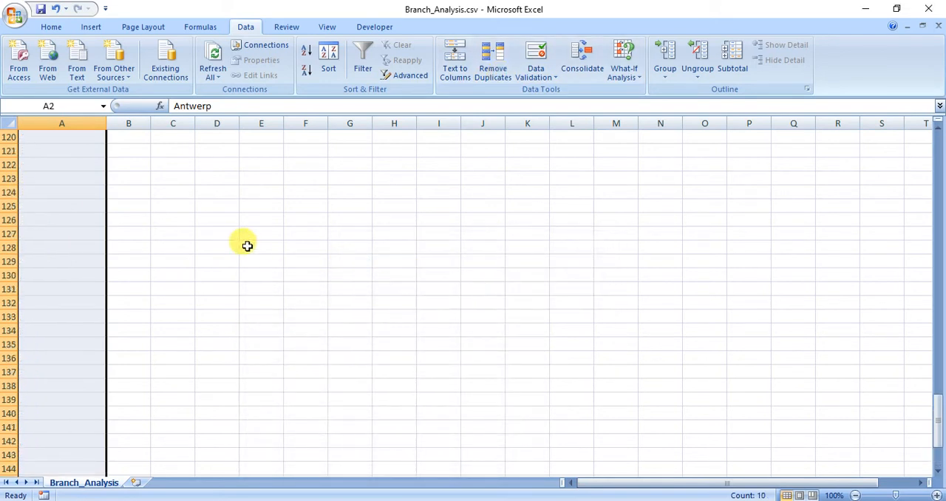
scroll(207, 207, up, 20)
scroll(205, 213, up, 9)
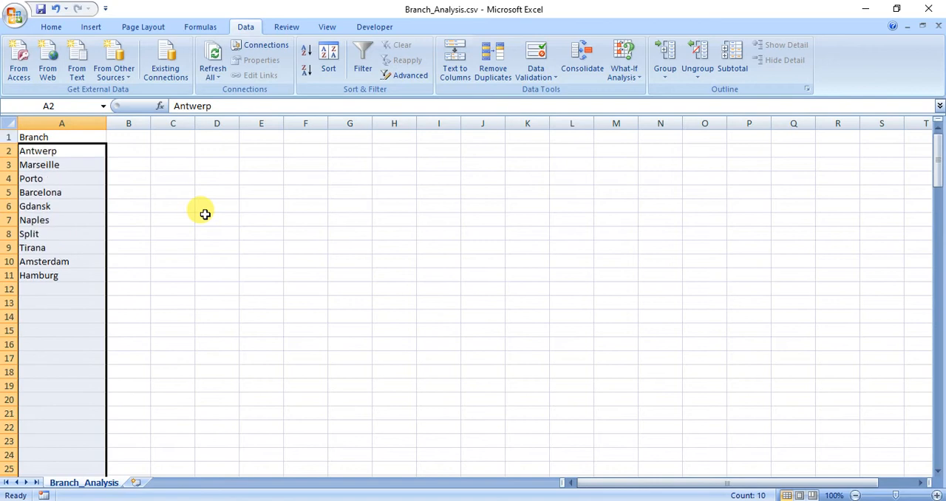
click(77, 159)
drag(76, 150, 73, 273)
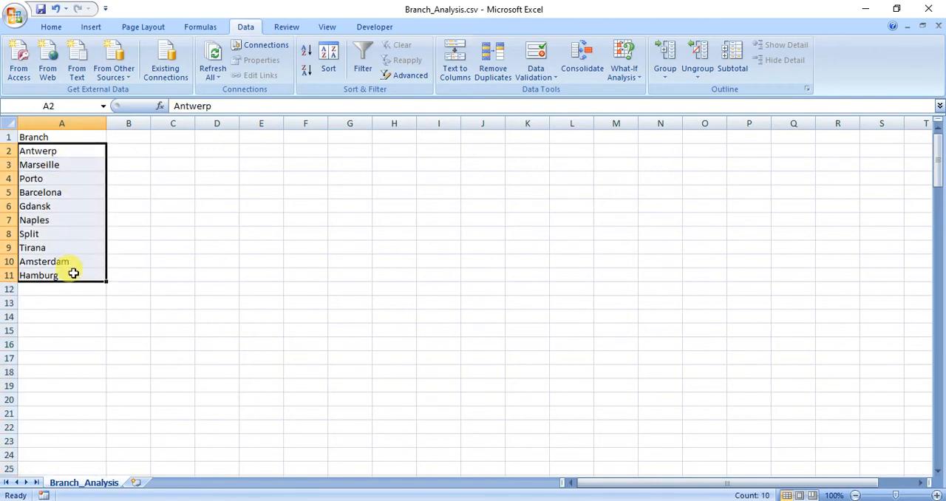
Check part (h) of the question paper, and enter the headings Total pay in B1 and Avg Pay in C1 of Branch_Analysis.csv
click(116, 135)
click(592, 499)
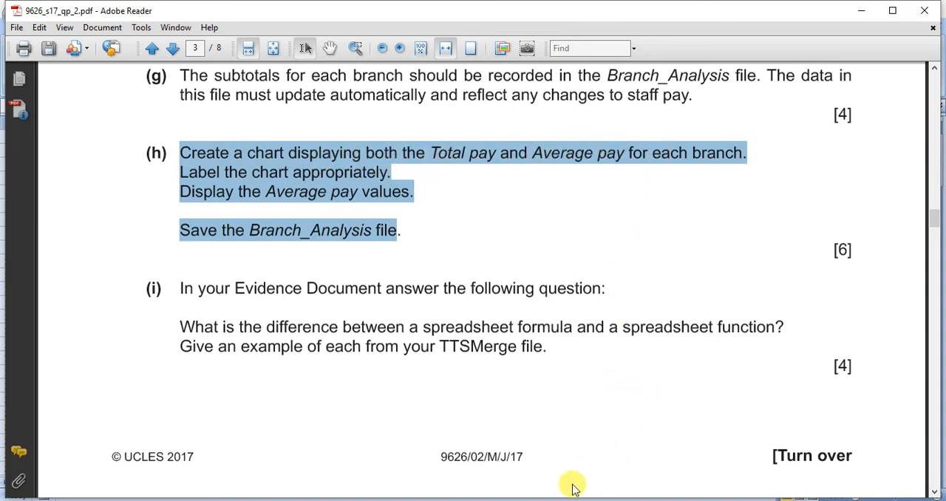
mouse_move(559, 495)
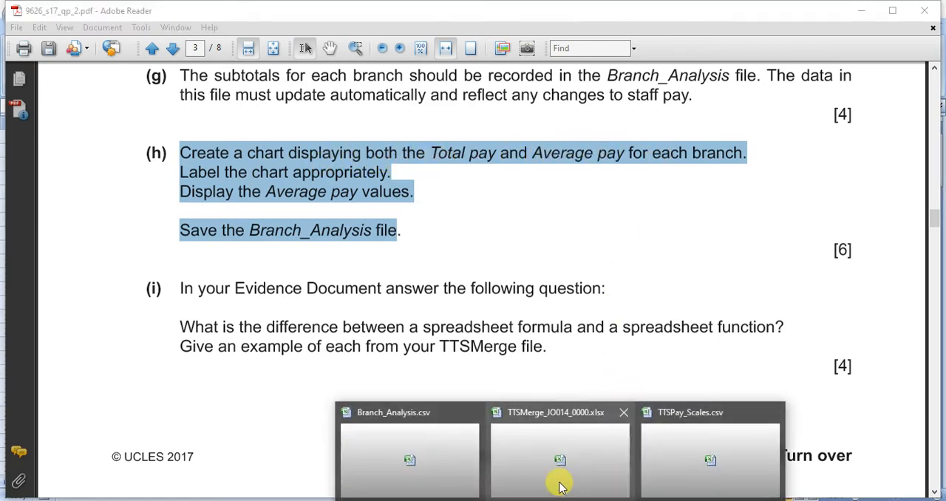
click(444, 450)
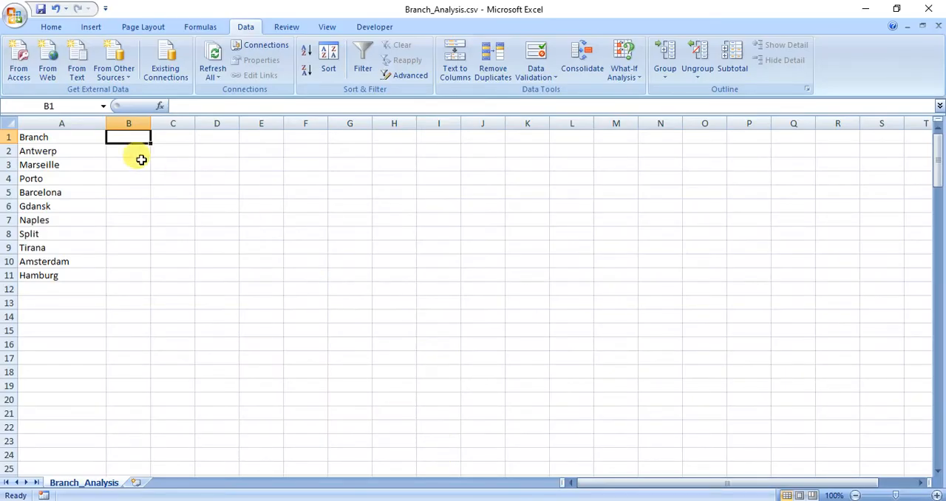
text(Total)
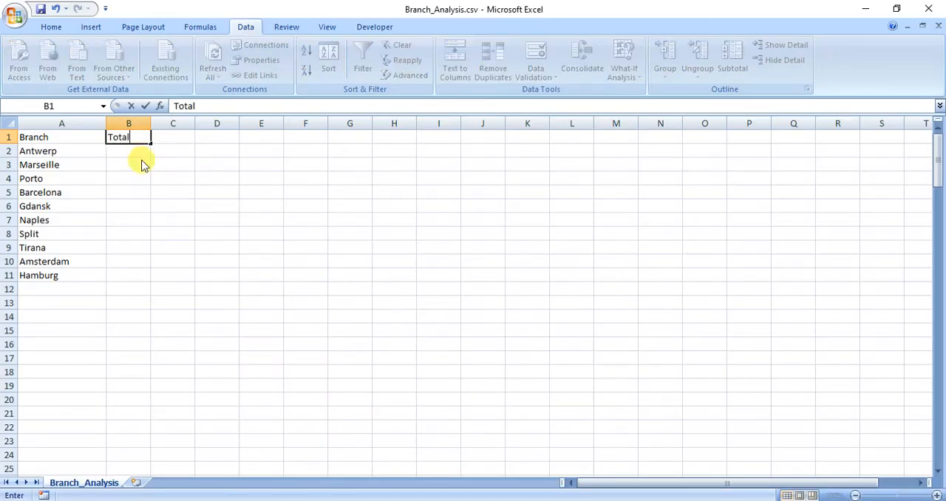
text( pay)
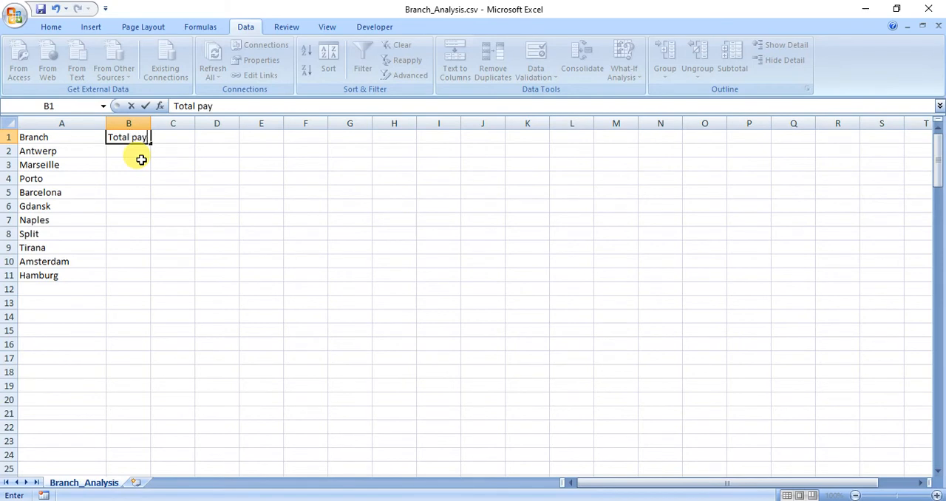
click(156, 138)
text(A)
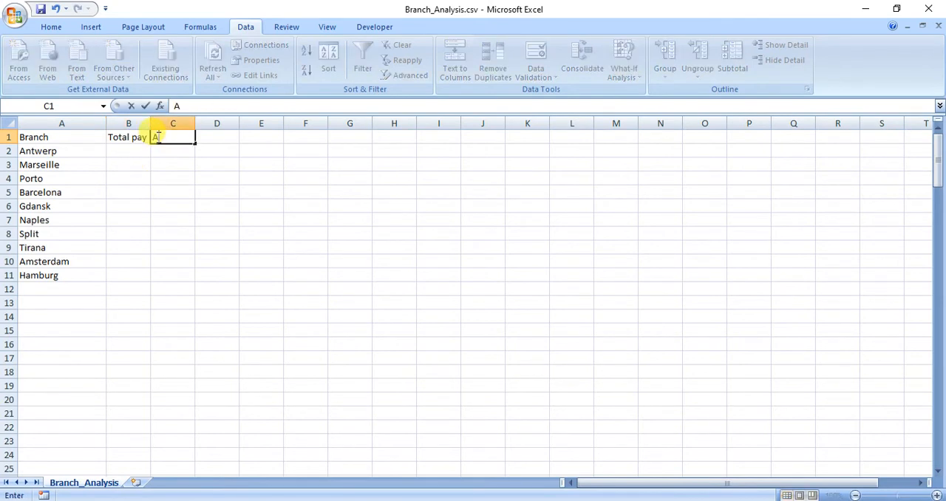
text(vg Pay)
Capitalise the second word of the heading in B1 so it reads Total Pay
click(116, 135)
click(199, 106)
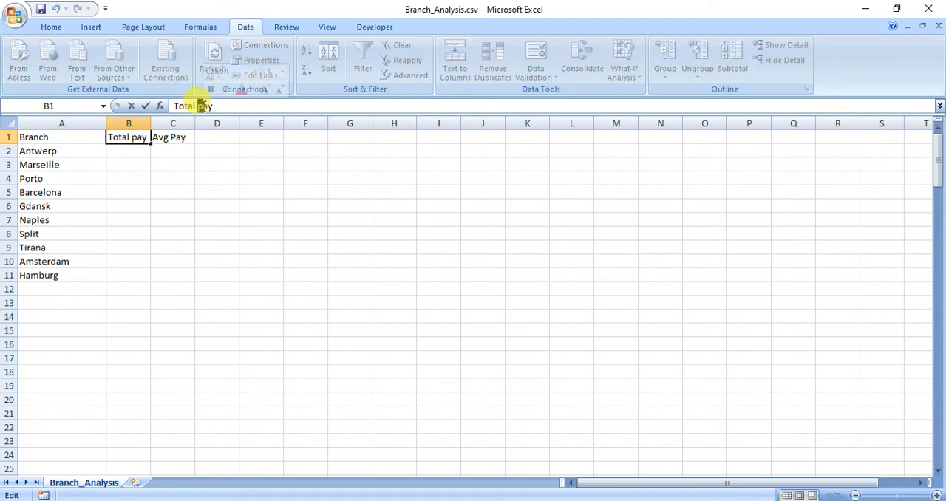
key(Delete)
text(P)
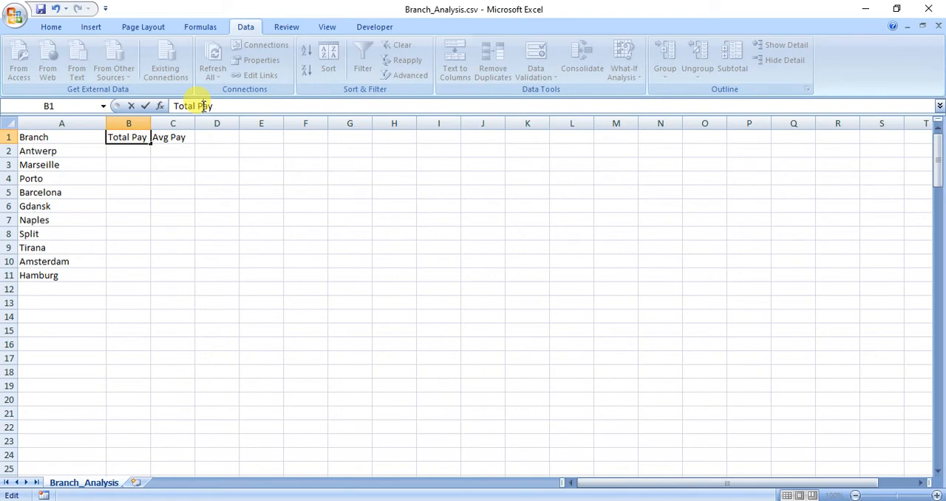
click(30, 151)
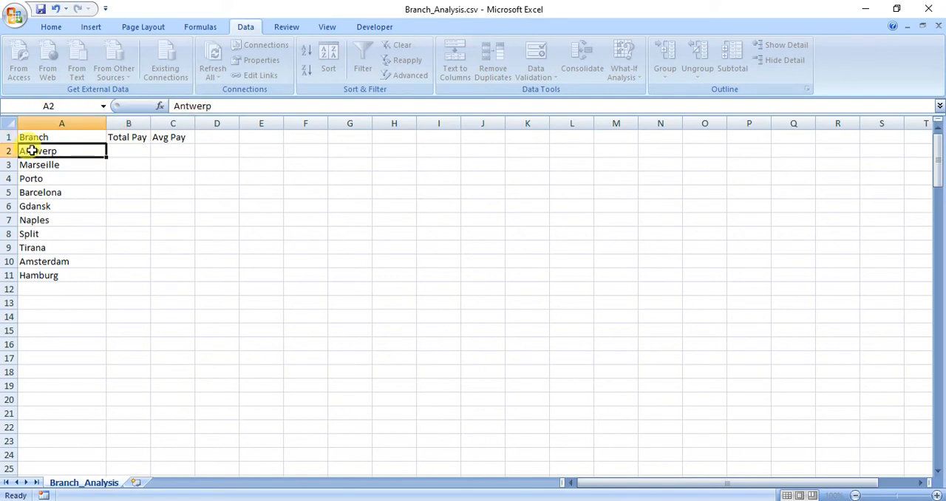
Start a SUMIF formula in B2 with $H$3:$H$153 on the TTSMerge sheet of TTSMerge_JO014_0000.xlsx as its range
click(124, 149)
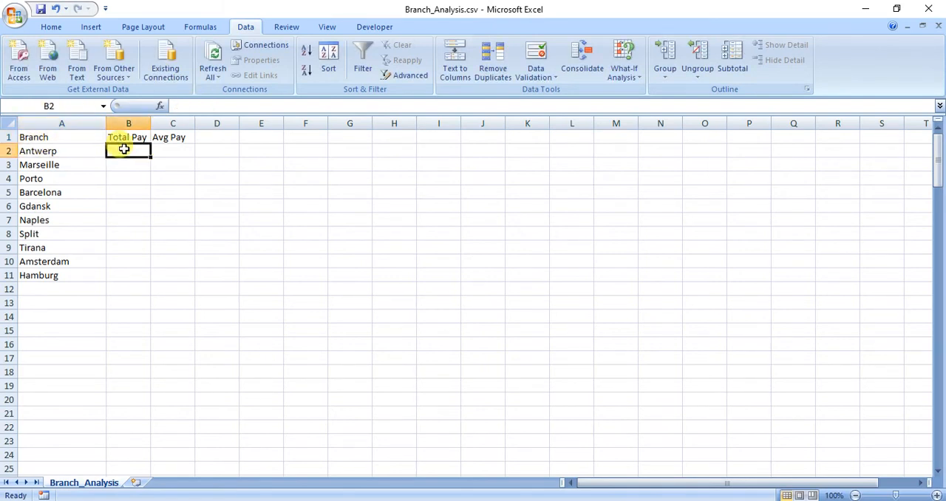
text(=)
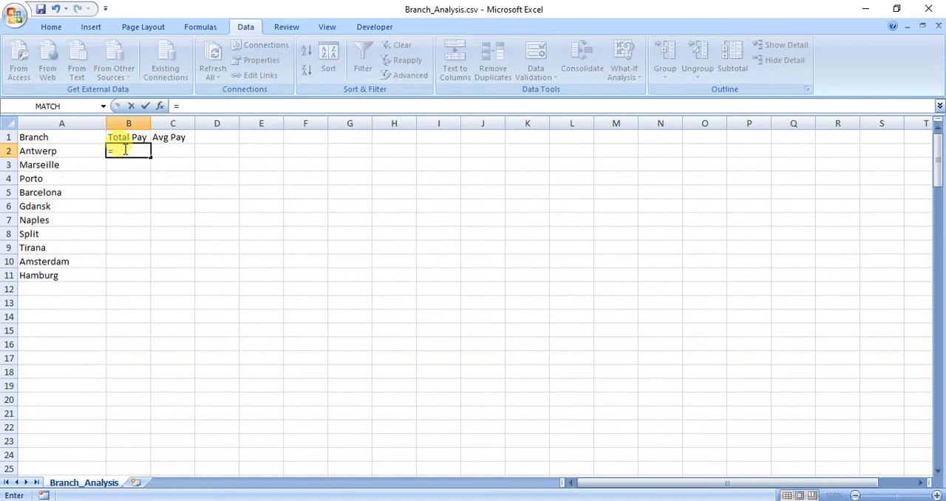
text(sumif()
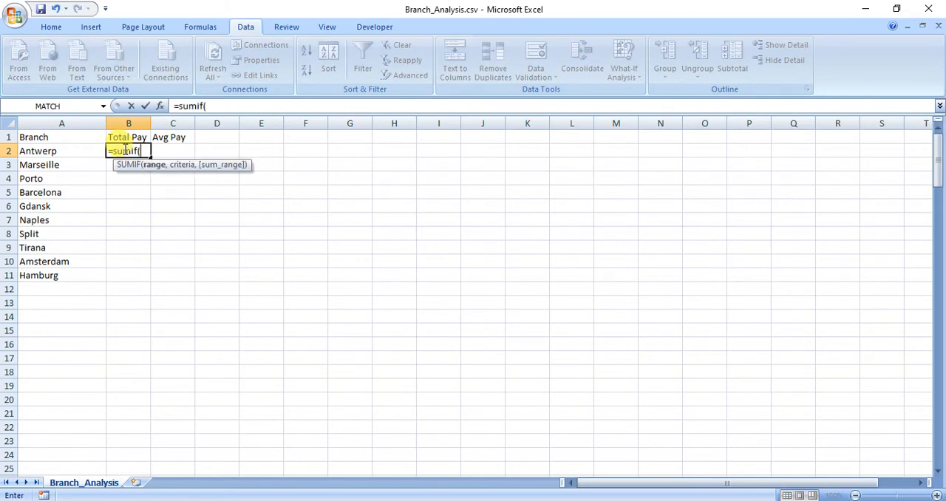
click(160, 105)
drag(378, 276, 586, 32)
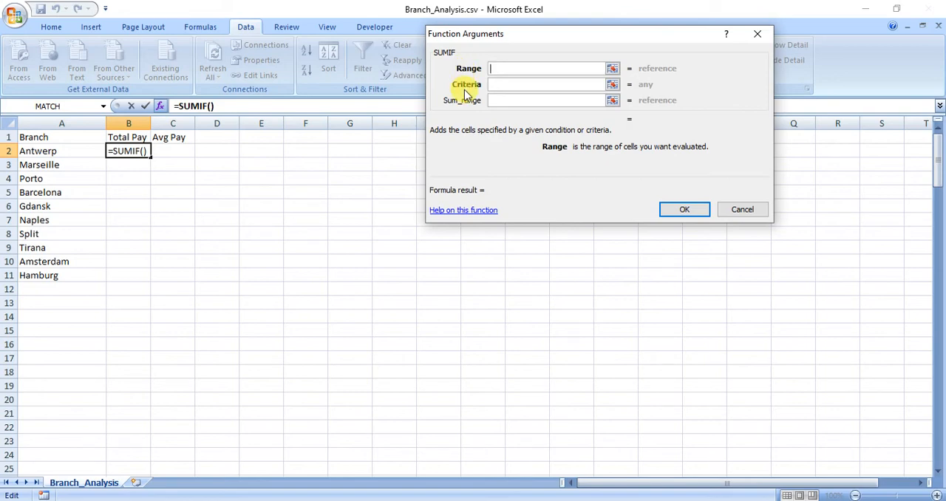
mouse_move(544, 494)
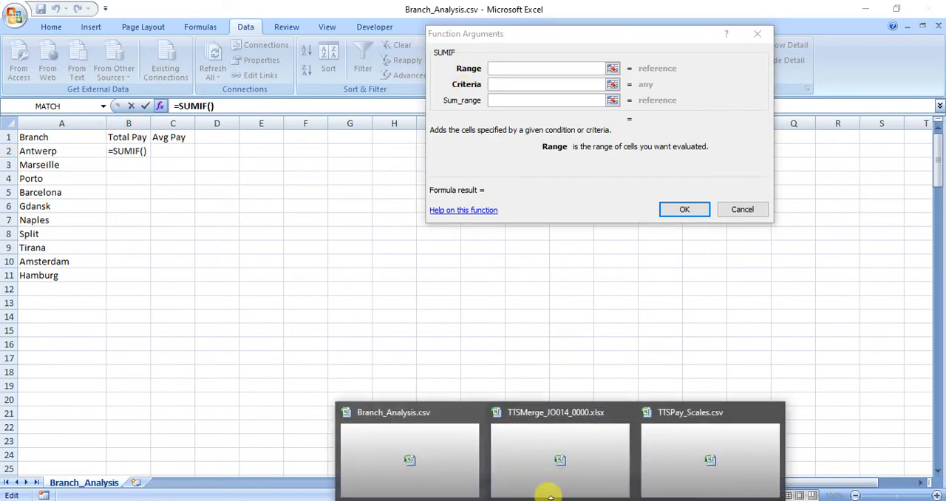
click(591, 475)
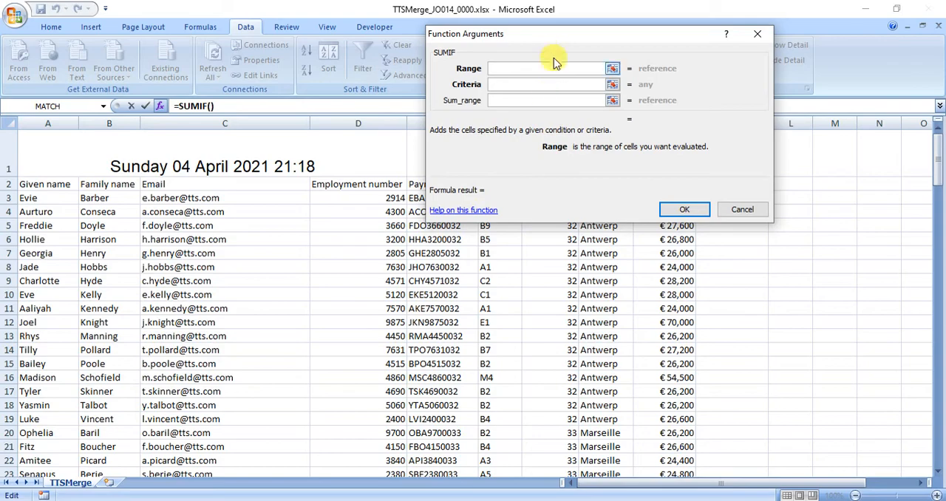
drag(556, 42, 295, 65)
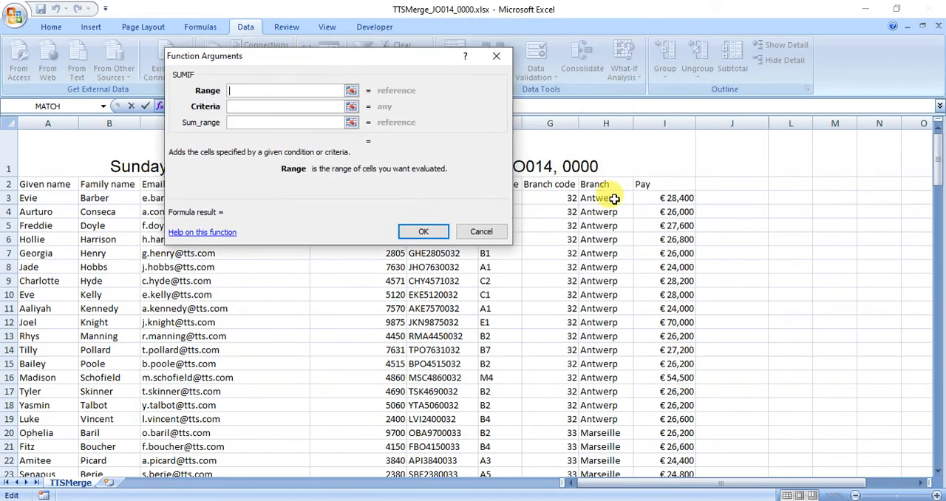
drag(612, 198, 602, 432)
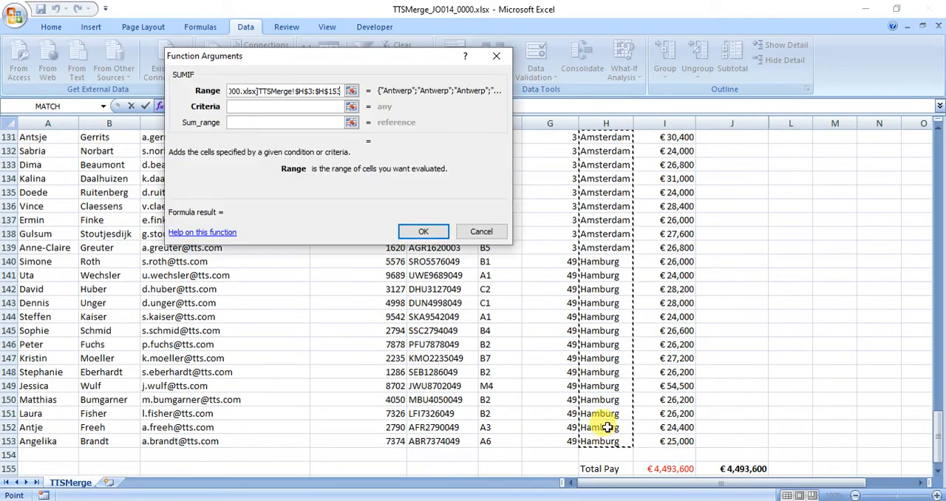
Complete the SUMIF in B2 with A2 as the criteria and TTSMerge cells $I$3:$I$153 as the sum range
click(275, 106)
click(38, 152)
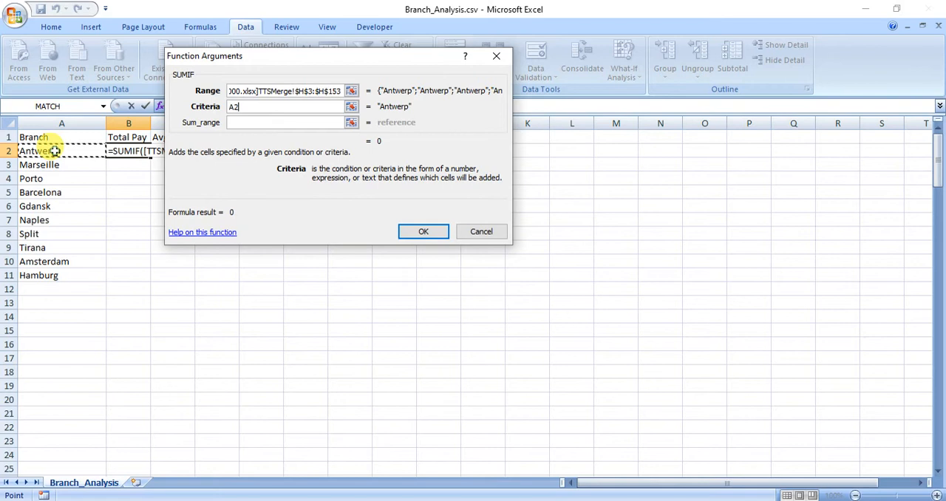
click(240, 124)
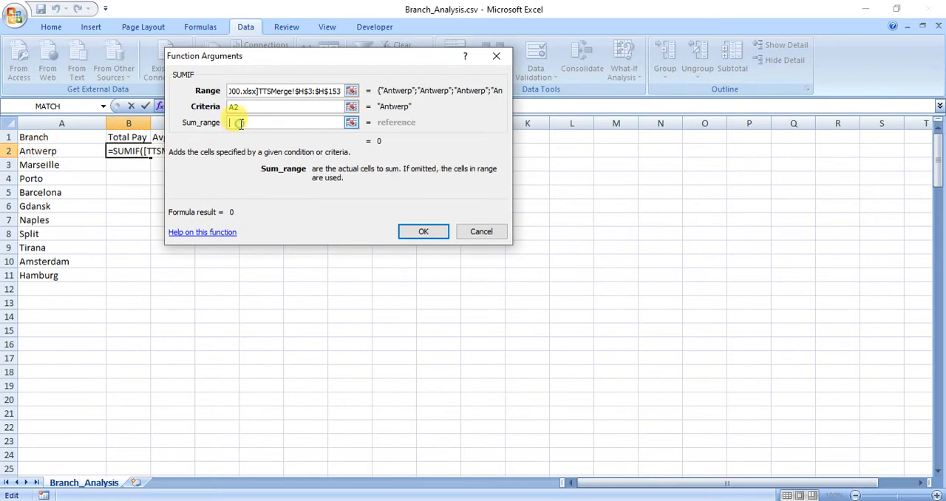
click(442, 489)
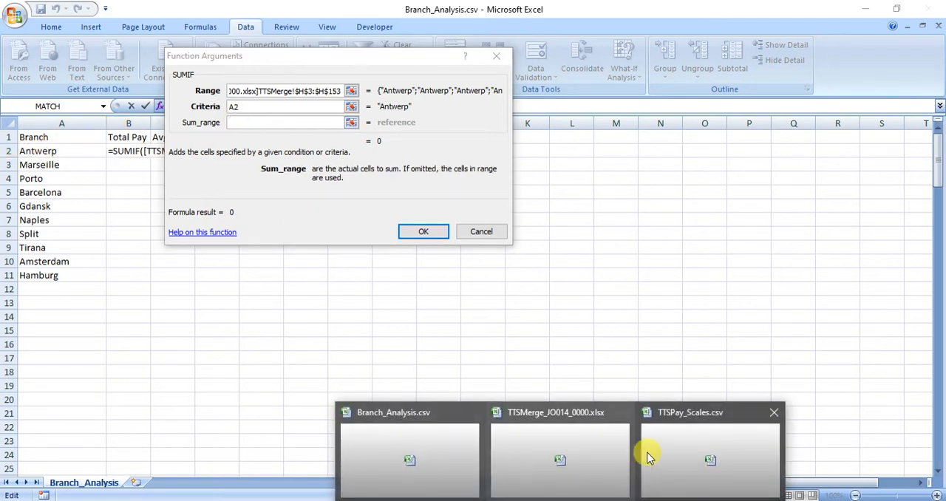
click(669, 452)
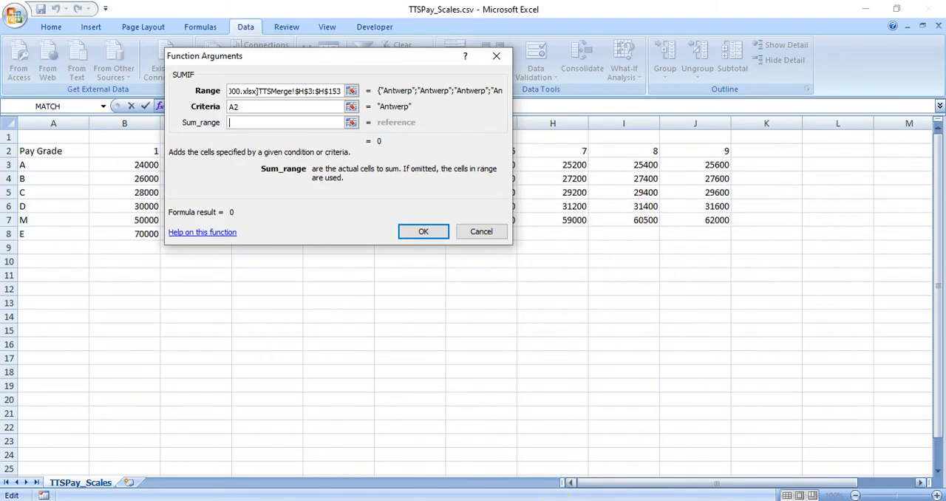
click(442, 489)
click(587, 460)
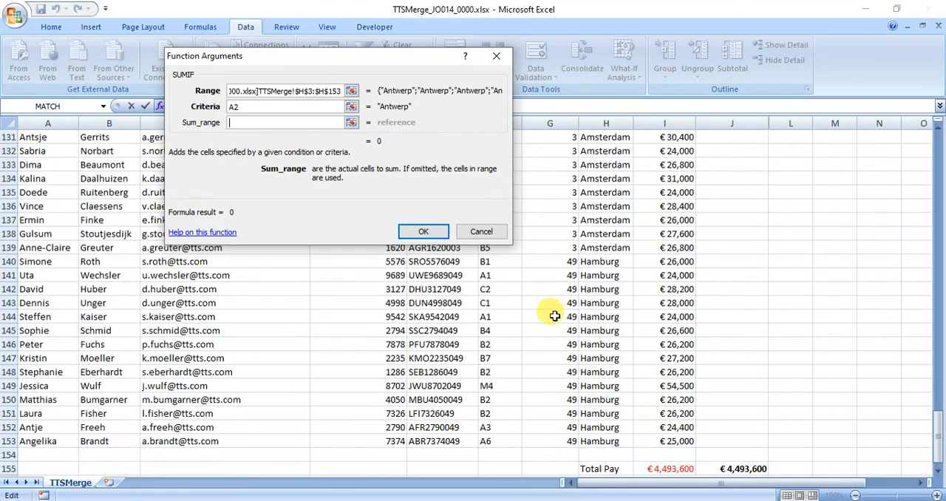
click(660, 441)
drag(660, 441, 648, 55)
drag(647, 49, 678, 202)
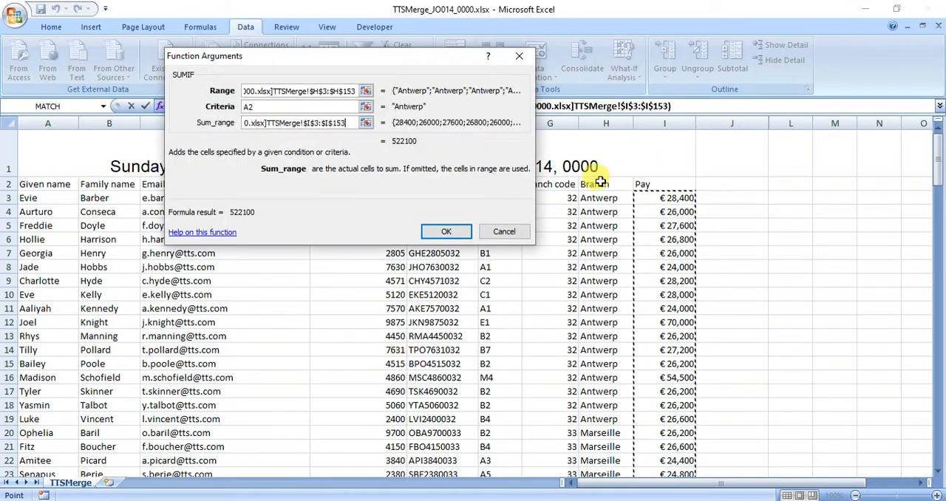
click(447, 232)
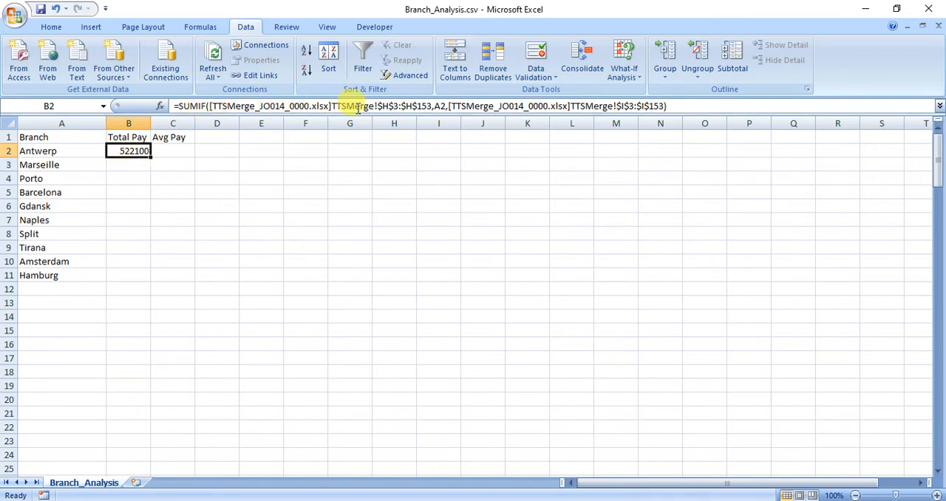
Review the references in the B2 formula, and fill it down the Total Pay column to B11
drag(379, 106, 427, 105)
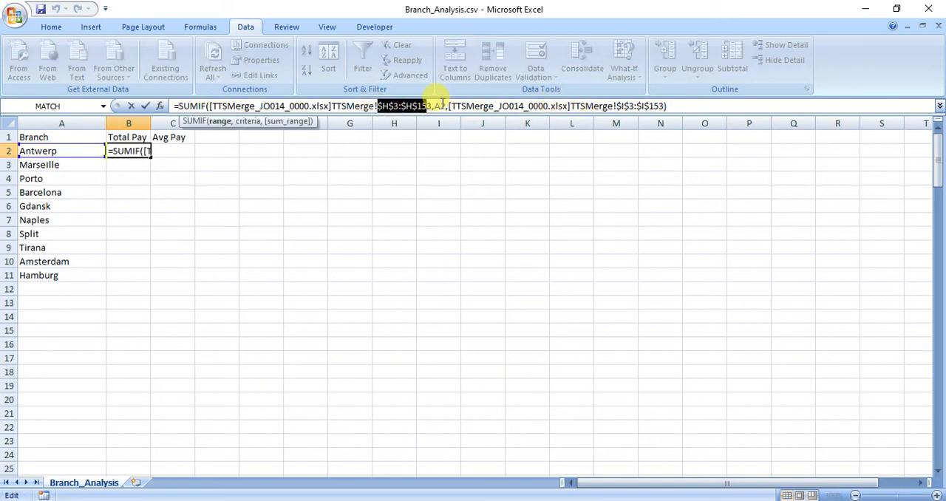
click(440, 106)
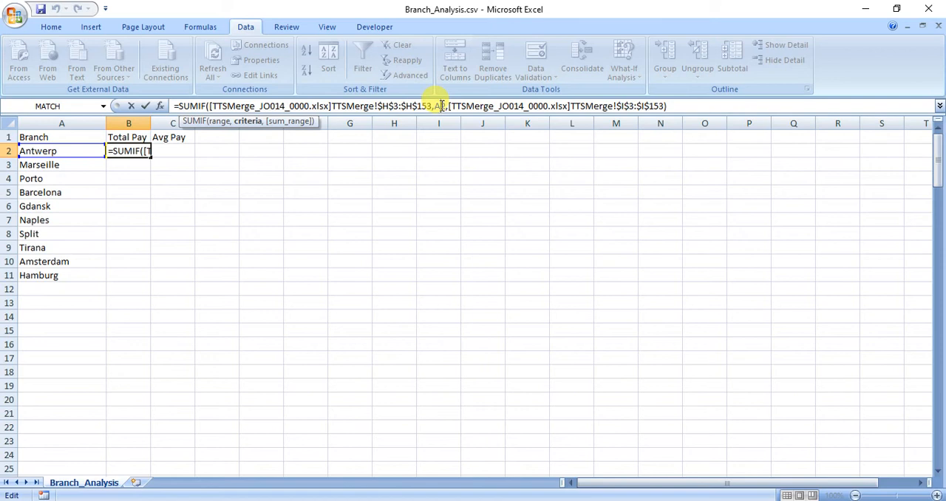
key(Return)
click(145, 153)
drag(151, 157, 142, 280)
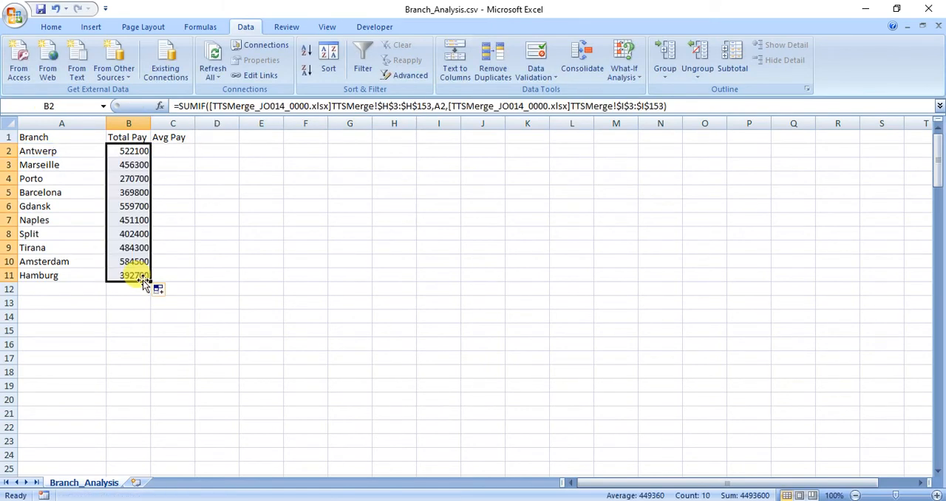
Copy the text of the SUMIF formula in B2 and paste it unchanged into C2
click(177, 105)
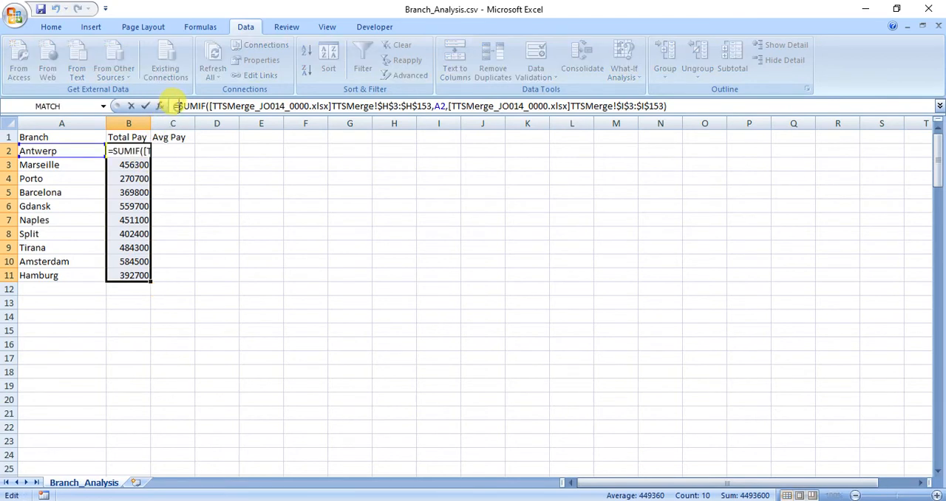
key(Escape)
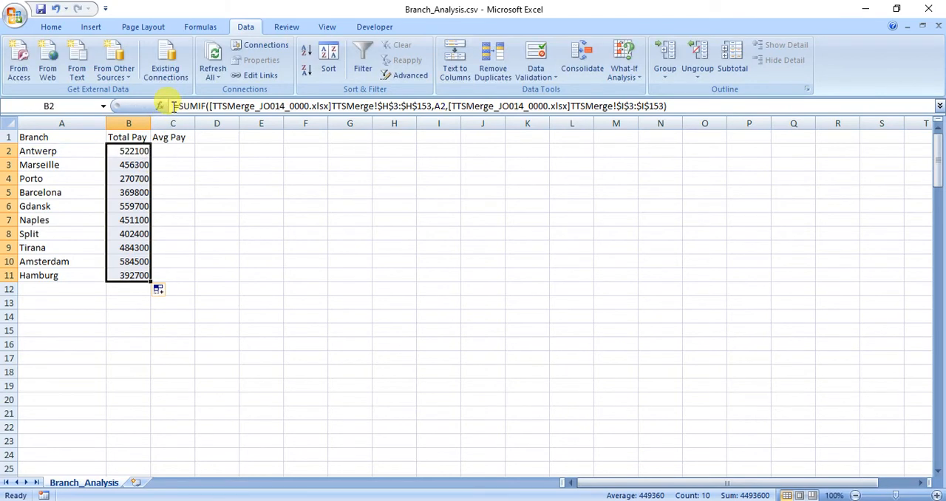
click(146, 150)
click(176, 106)
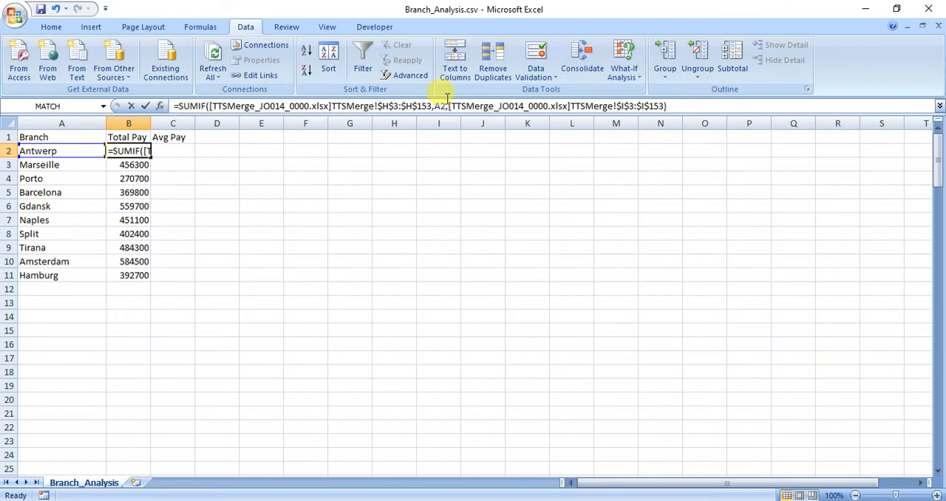
shift+click(667, 106)
key(ctrl+c)
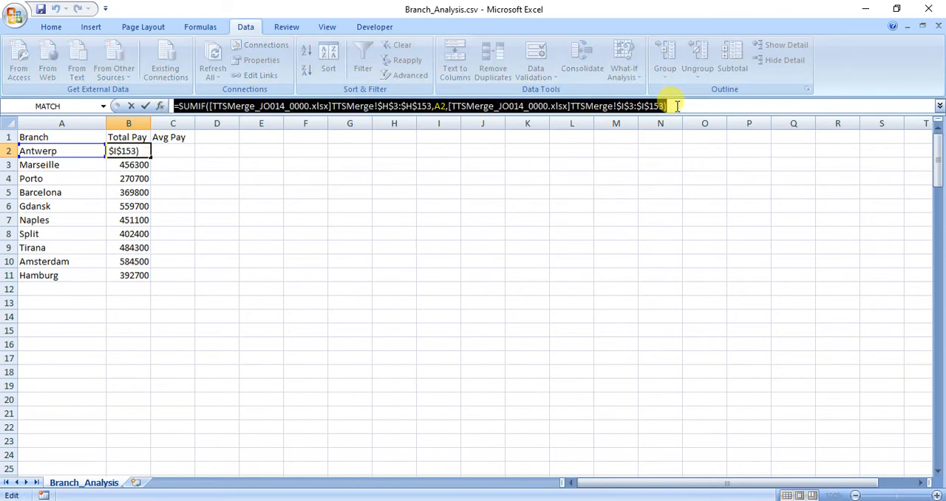
key(Return)
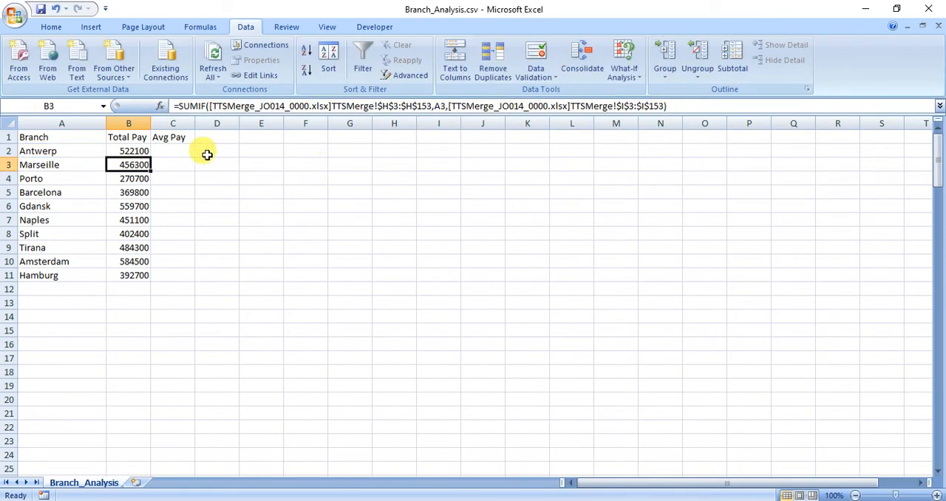
click(175, 147)
key(ctrl+v)
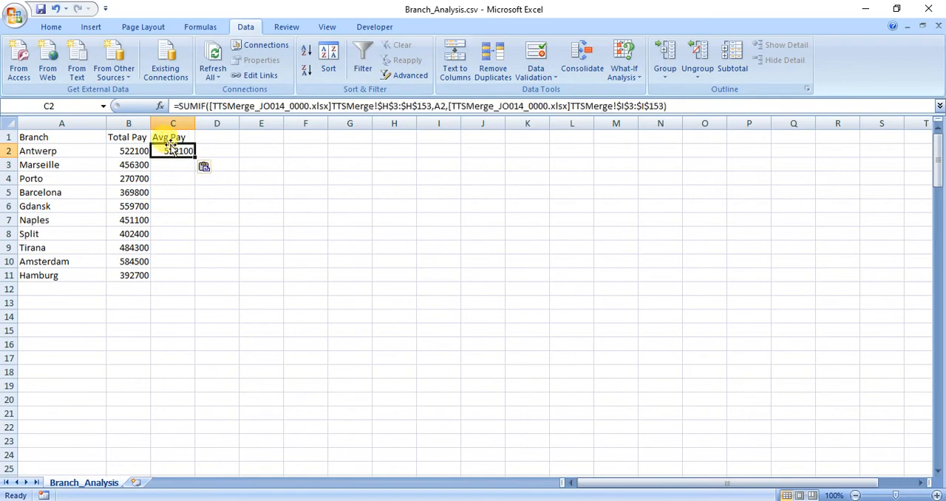
Change the function in C2 from SUMIF to AVERAGEIF, keeping its arguments, and fill the formula down to C11
click(191, 106)
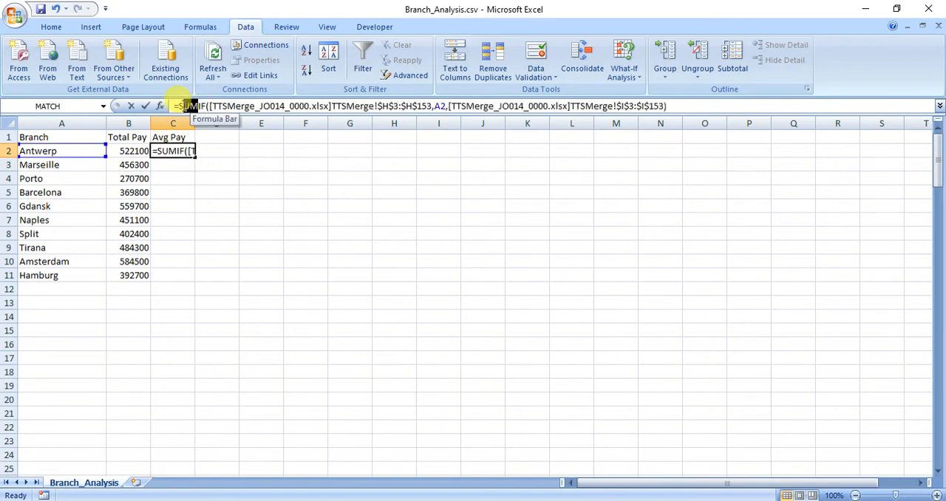
drag(184, 106, 180, 106)
text(aver)
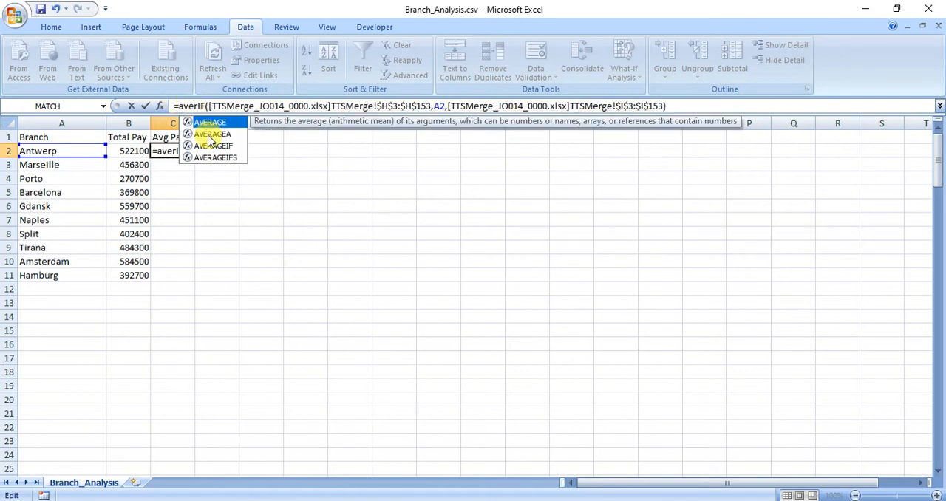
double_click(209, 147)
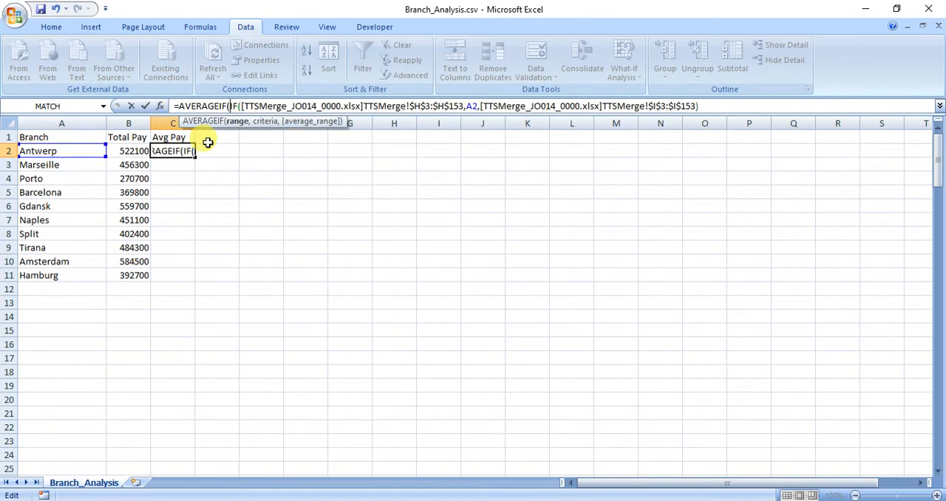
key(Delete)
key(Delete)
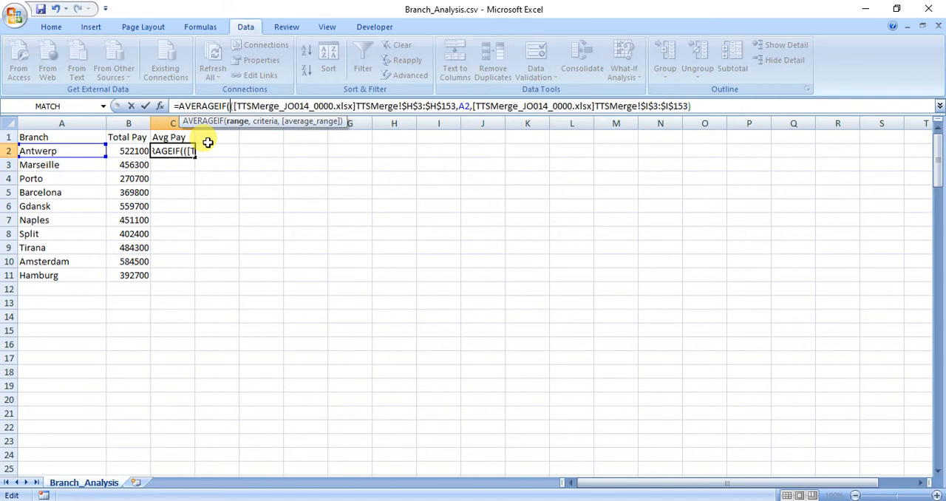
key(BackSpace)
key(End)
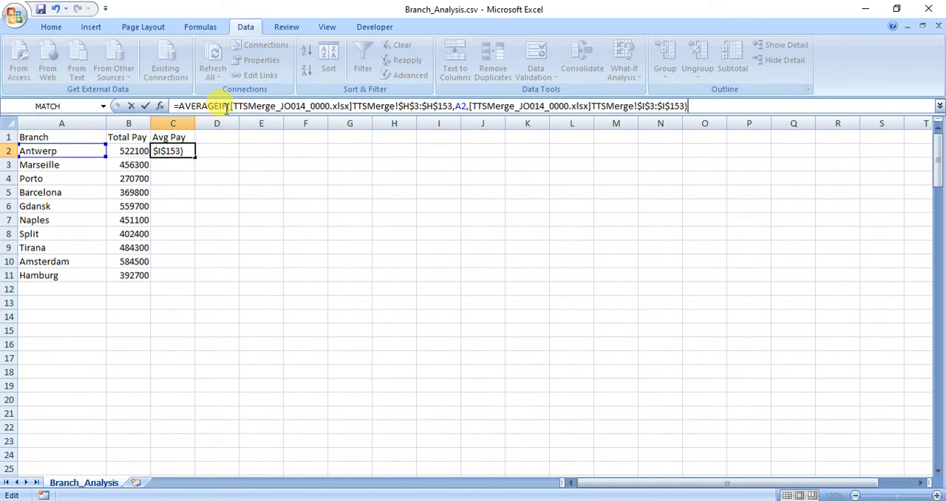
key(Return)
click(186, 150)
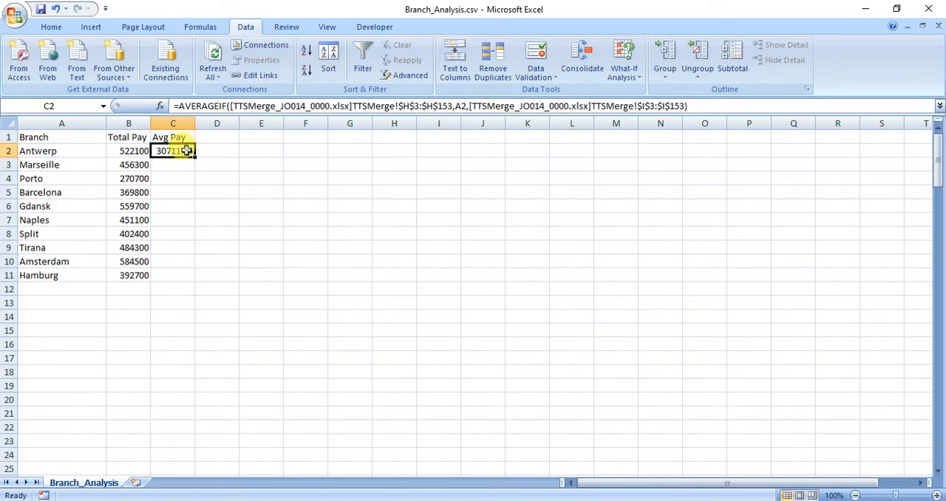
double_click(194, 155)
Format the pay values in B2:C11 as Currency with the € Dutch (Belgium) symbol
drag(140, 150, 170, 274)
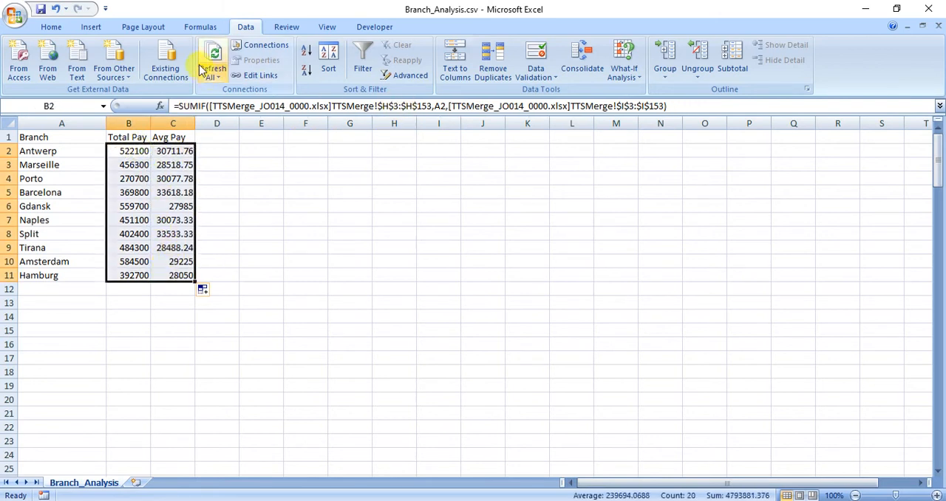
click(52, 28)
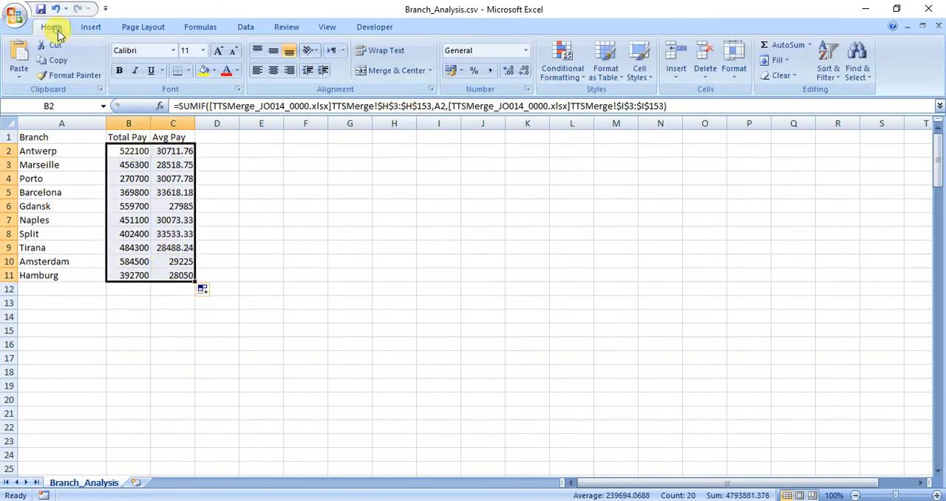
click(526, 89)
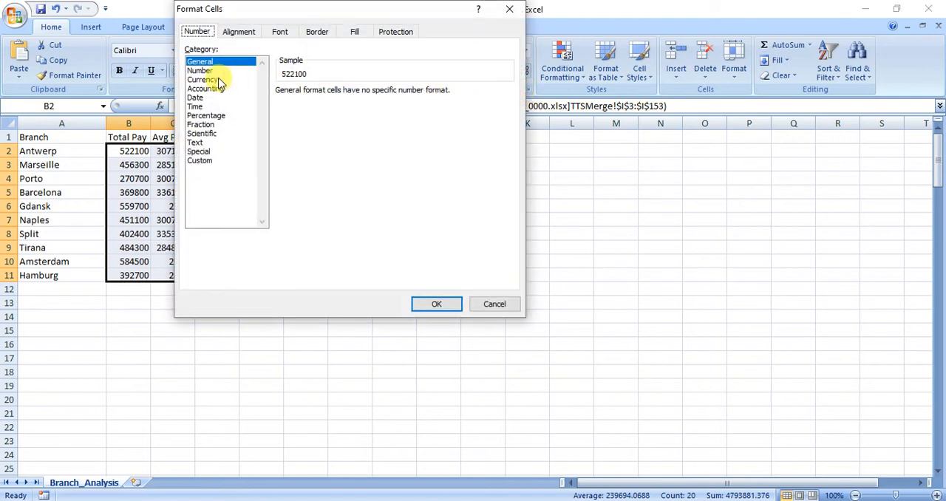
click(220, 79)
click(399, 108)
scroll(408, 152, down, 2)
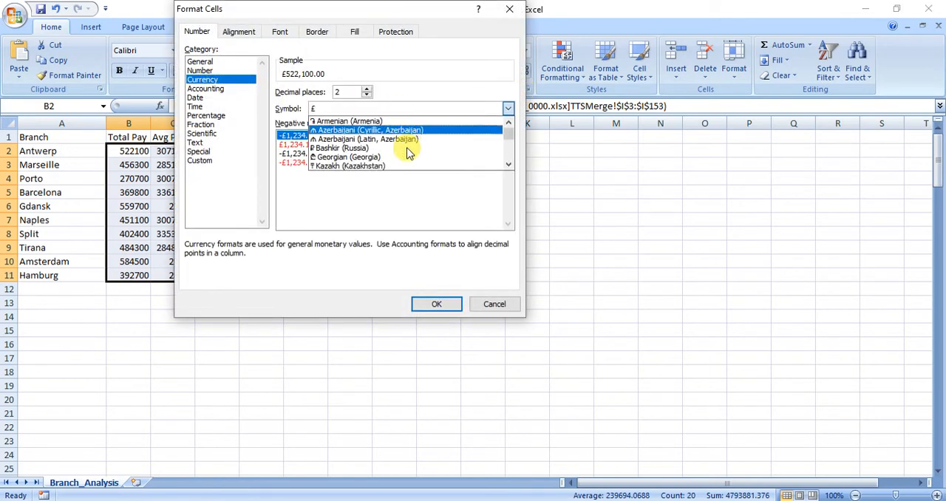
scroll(408, 152, down, 10)
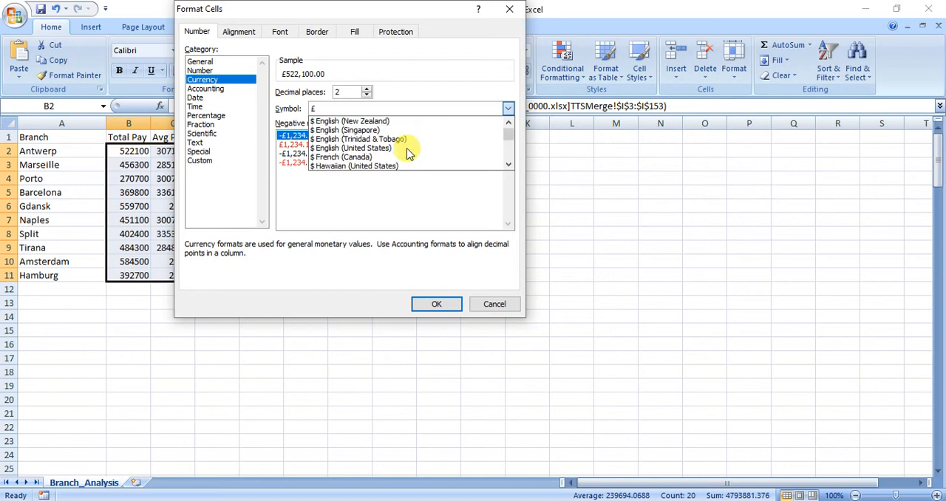
scroll(408, 152, down, 8)
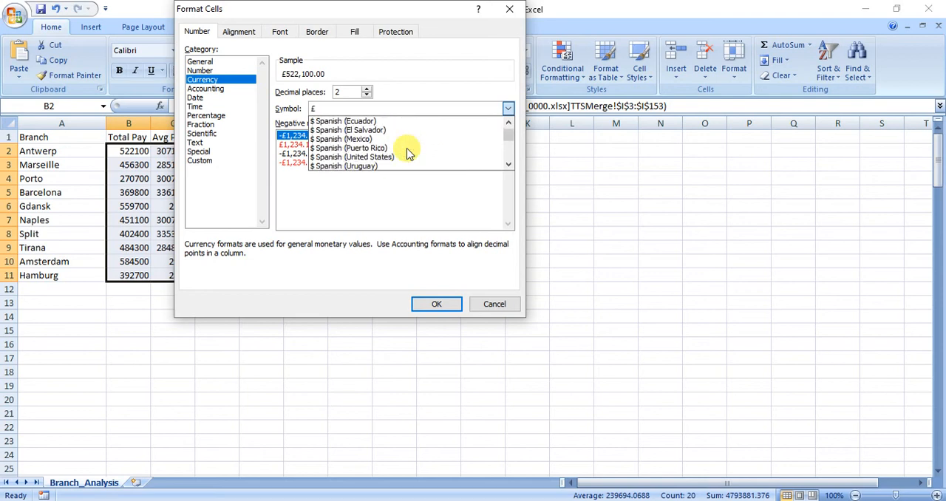
scroll(409, 153, down, 8)
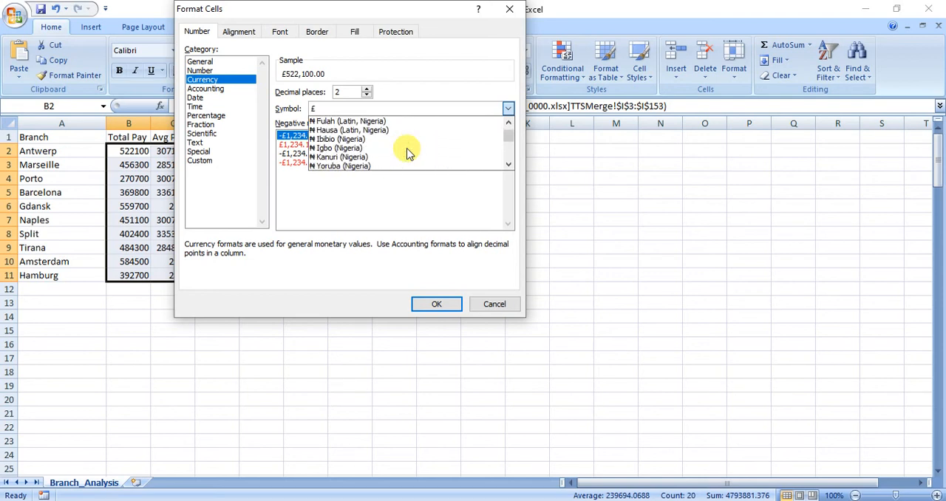
scroll(409, 153, down, 5)
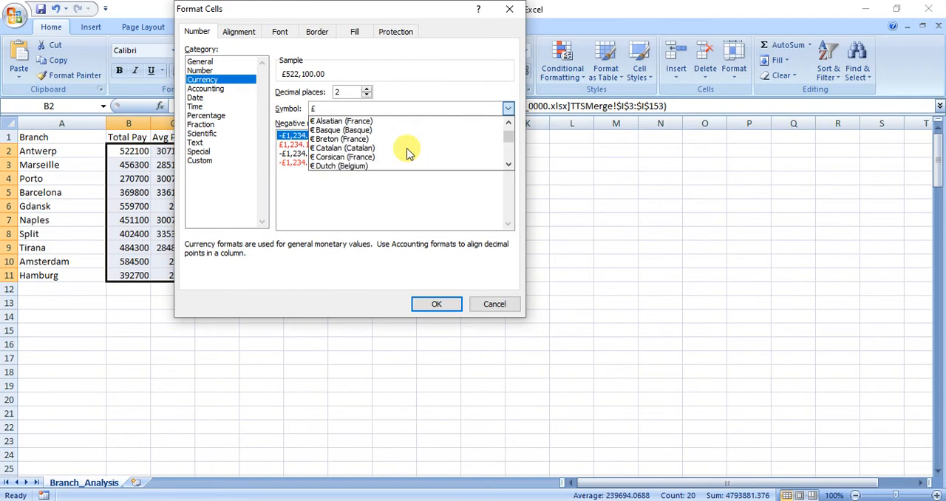
click(355, 165)
click(436, 304)
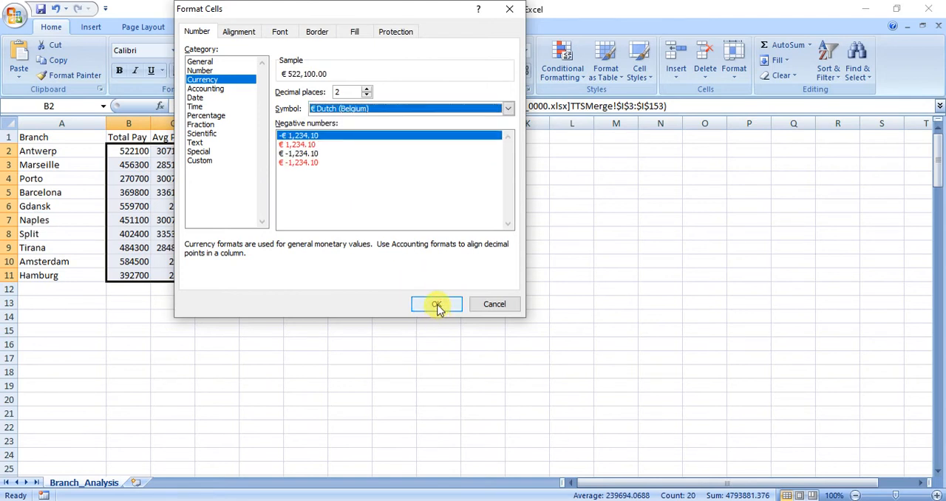
click(178, 194)
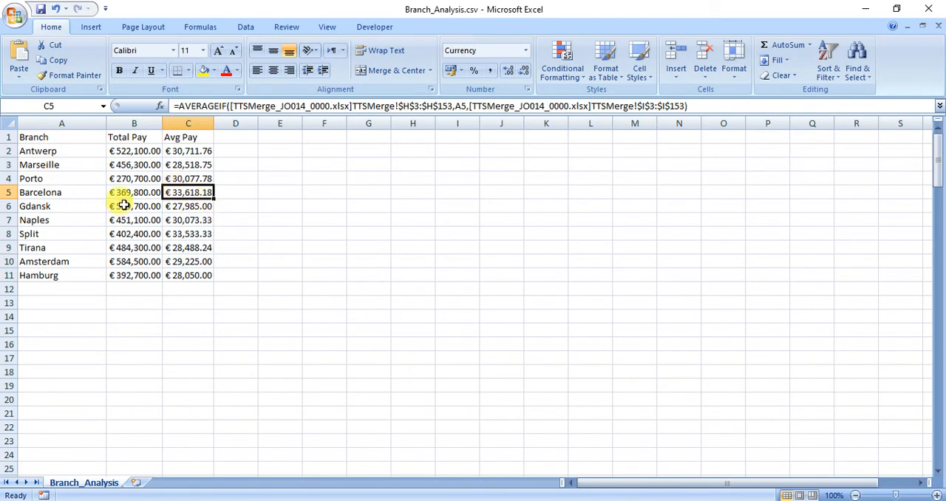
Remove both decimal places from the currency values in B2:C11, and compare them with the Pay column in TTSMerge
drag(119, 151, 192, 275)
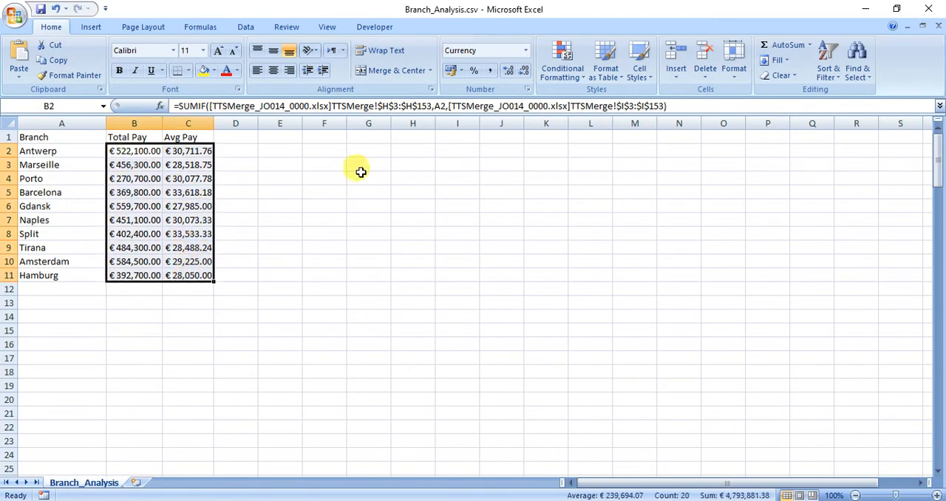
click(521, 71)
click(521, 71)
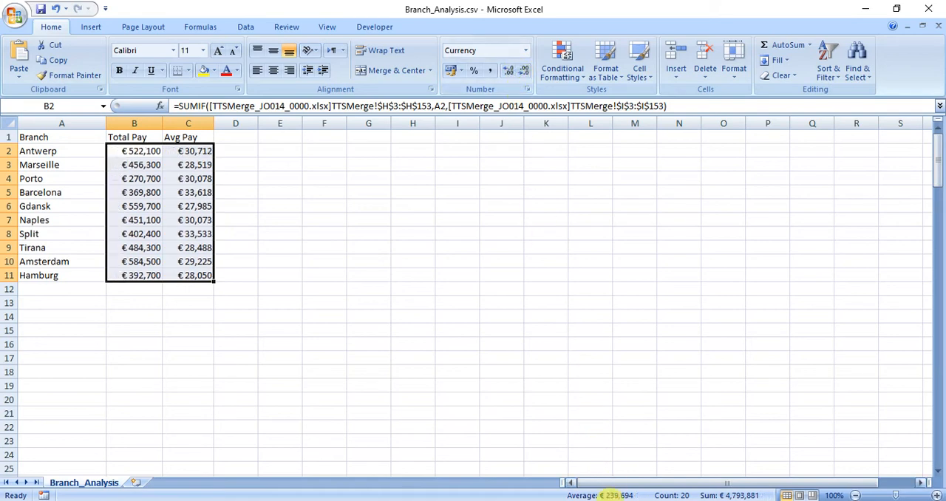
mouse_move(559, 492)
click(555, 450)
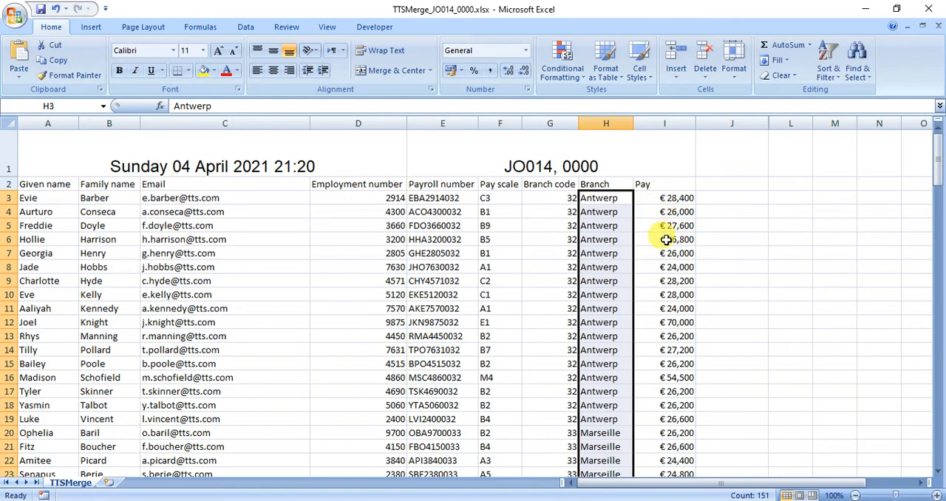
Switch to the question paper in Adobe Reader and read part (h) about charting Total pay and Average pay
click(597, 495)
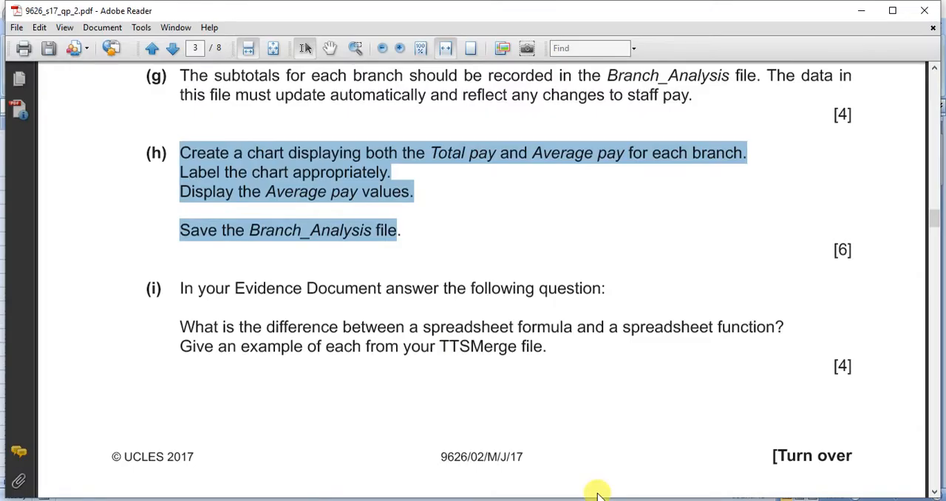
click(452, 155)
click(566, 152)
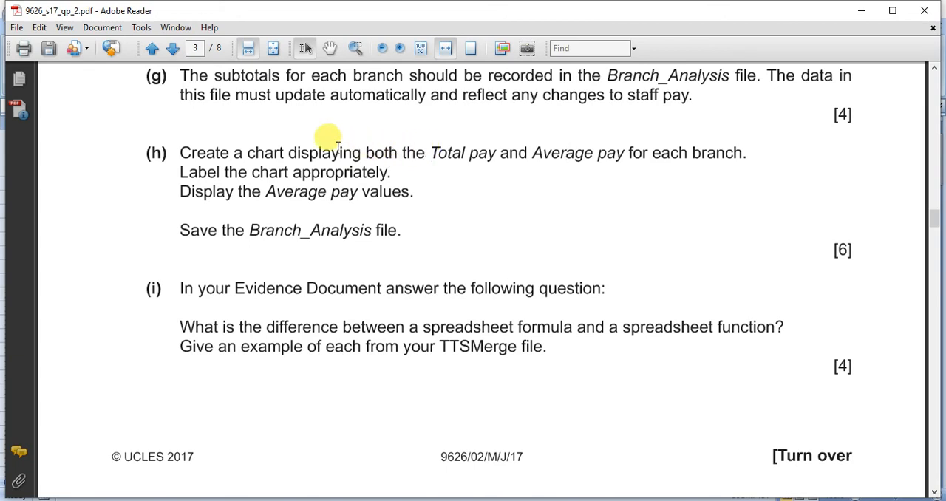
drag(431, 148, 607, 146)
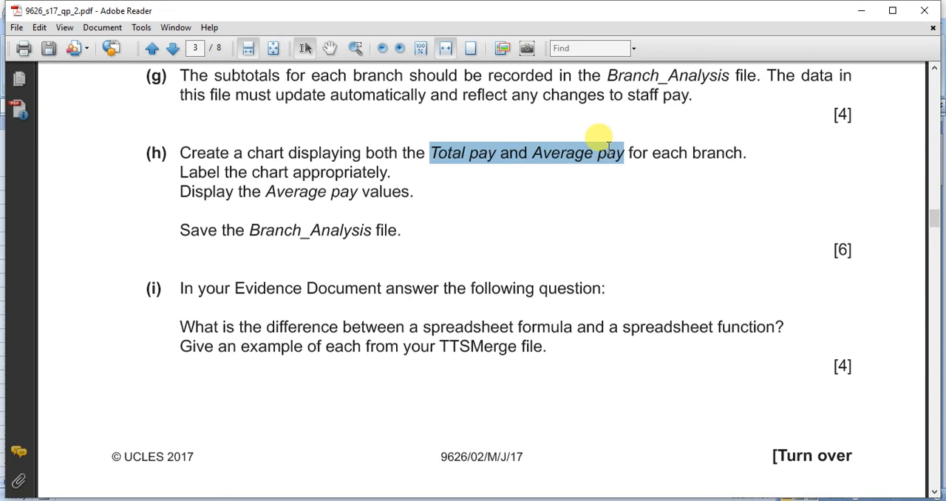
Switch back to Branch_Analysis in Excel and insert a 2-D clustered column chart of A2:C11
click(560, 500)
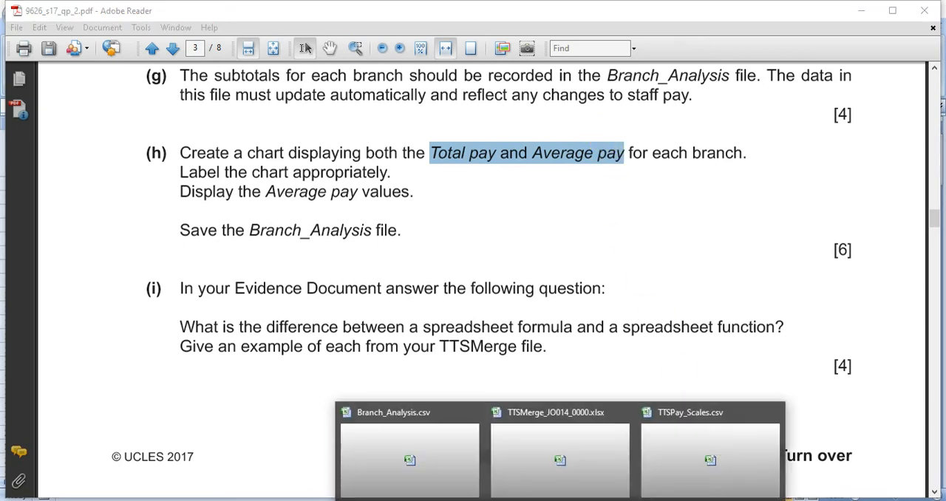
click(451, 472)
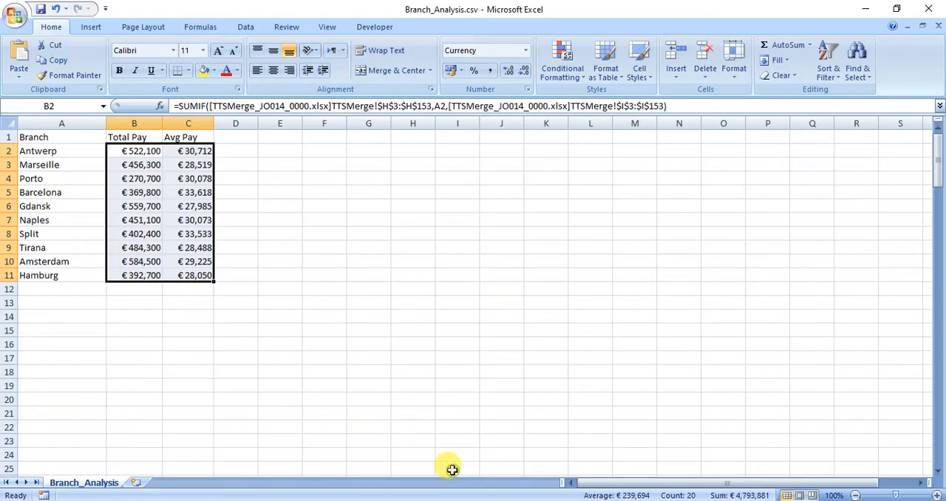
click(266, 312)
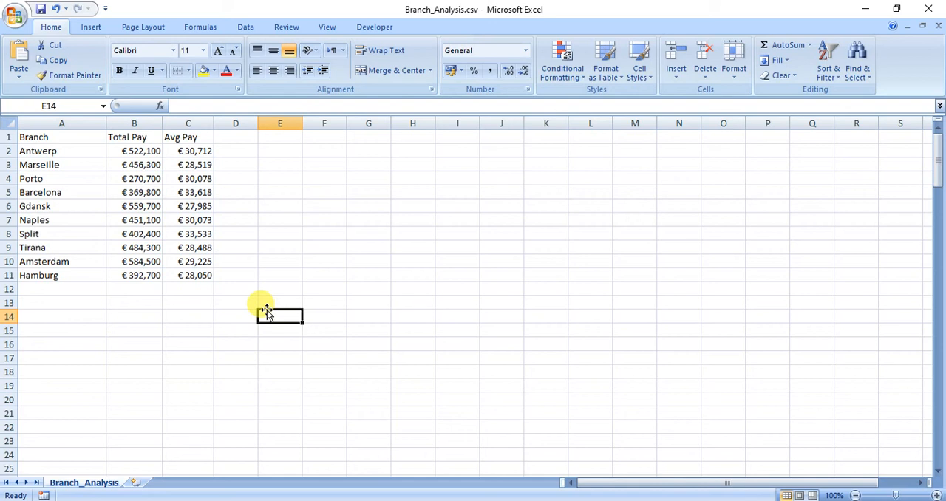
drag(72, 150, 189, 271)
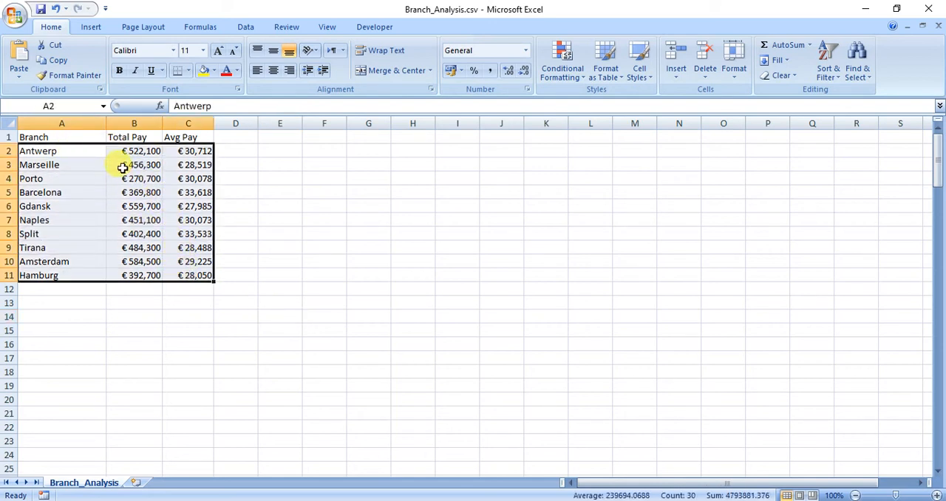
click(76, 28)
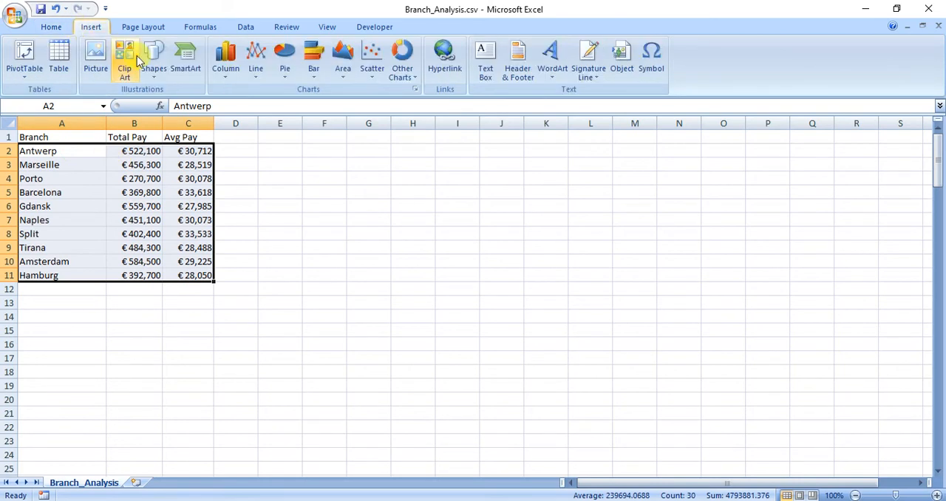
click(232, 73)
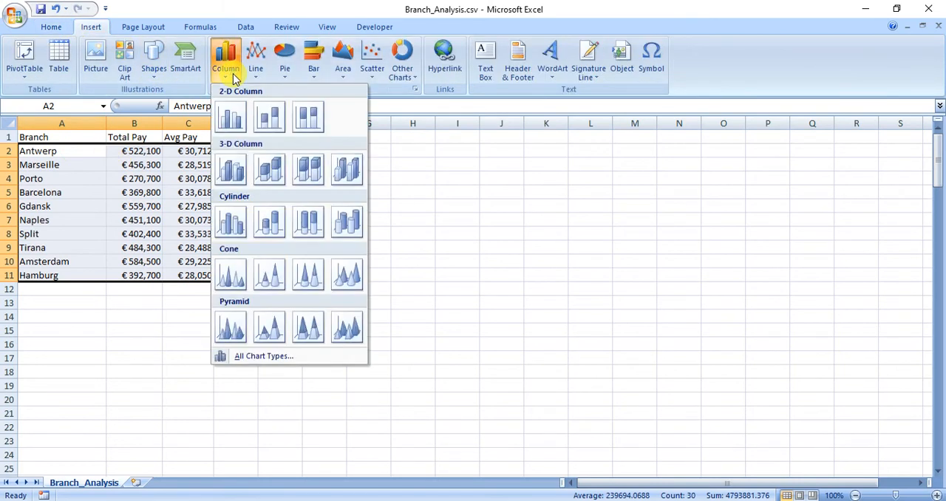
click(236, 133)
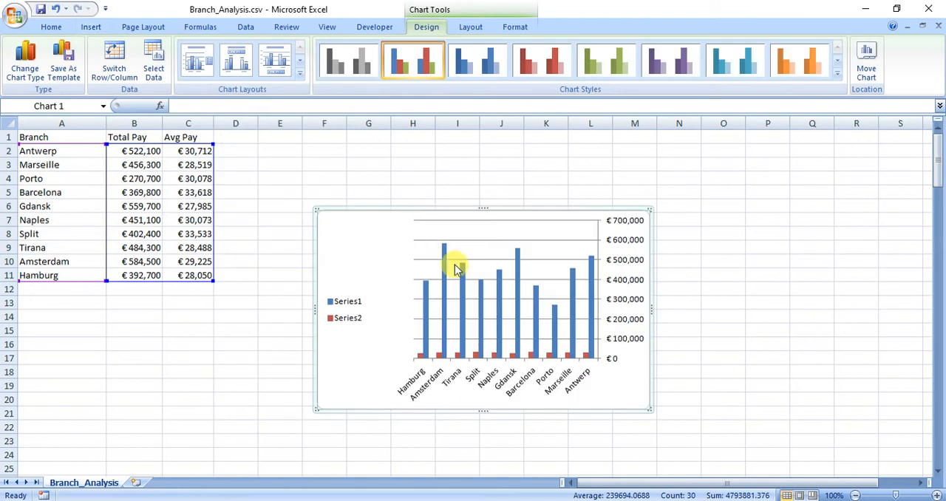
Edit Series1 in the chart's data source, setting its series name reference to the headings in B1:C1
click(351, 305)
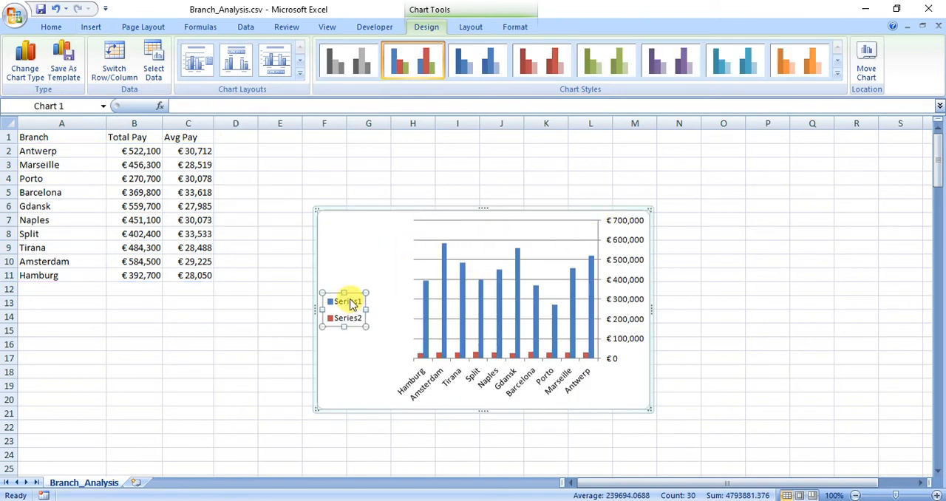
right_click(352, 310)
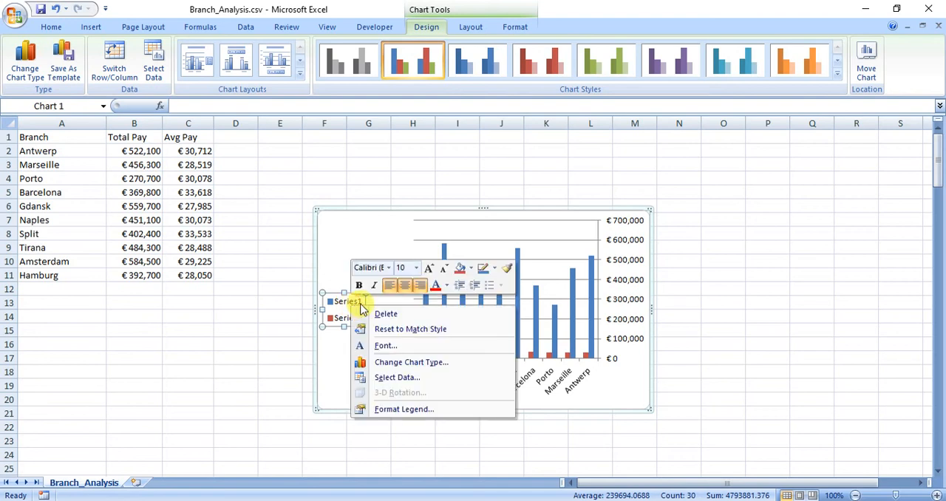
click(387, 377)
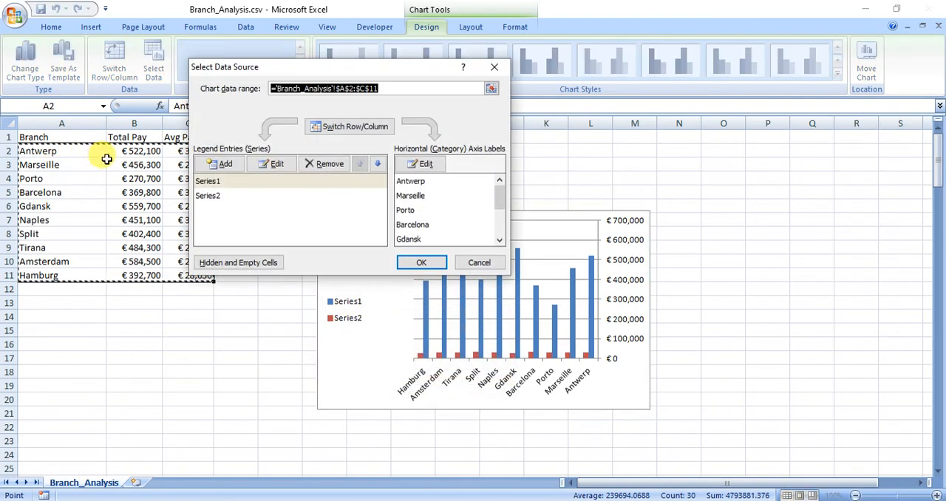
click(214, 184)
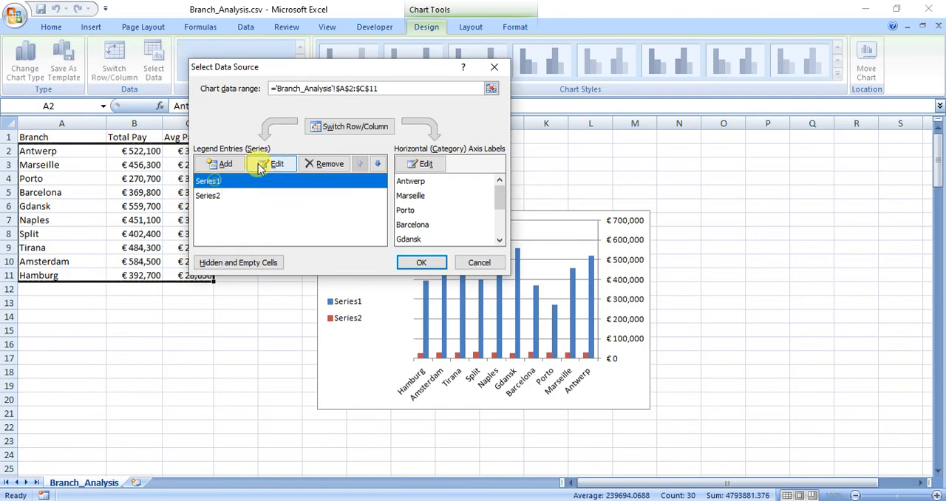
click(272, 164)
drag(132, 138, 191, 138)
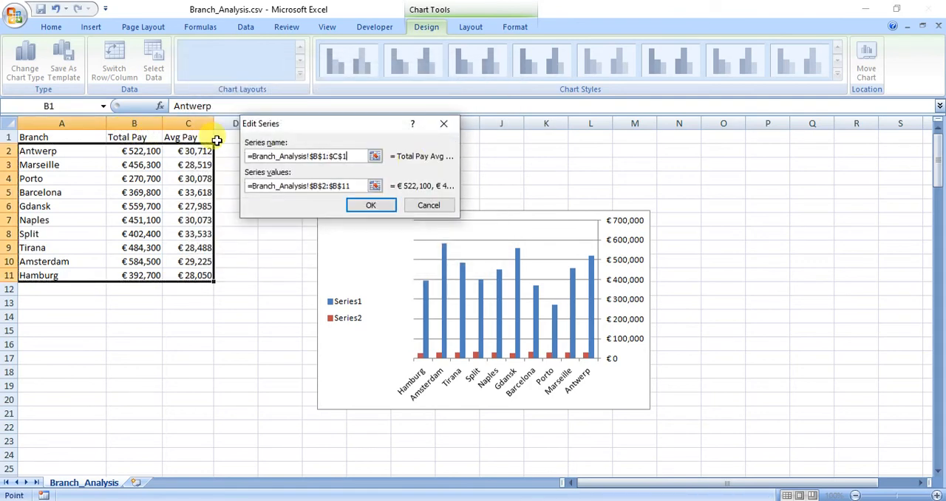